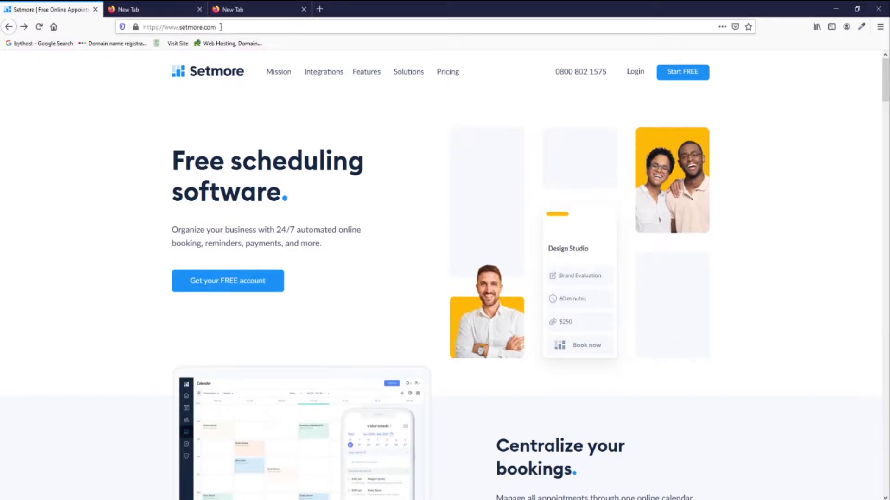
Scroll the Setmore homepage down to the Free, Premium and Pro pricing plans.
{"action": "left_click_drag", "start_coordinate": [886, 75], "coordinate": [886, 411]}
{"action": "scroll", "coordinate": [404, 234], "scroll_direction": "up", "scroll_amount": 2}
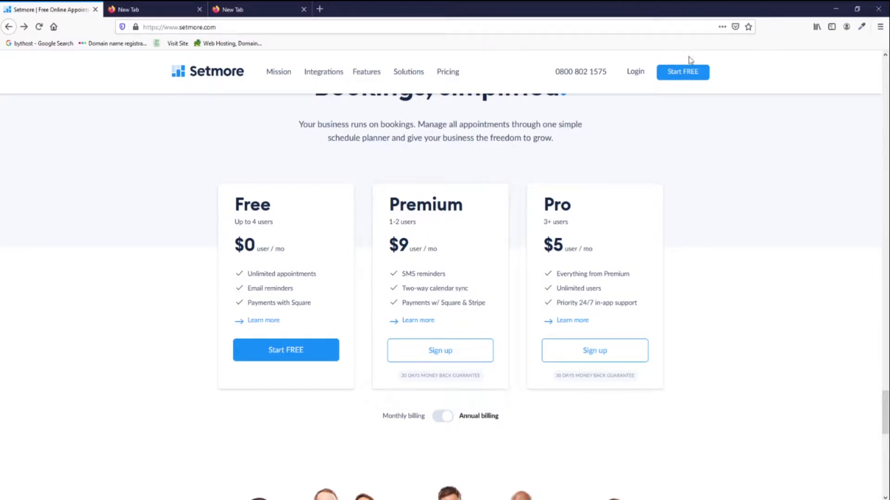
Sign up for a free Setmore account with the holder's name, e-mail and a generated password, saving the login.
{"action": "left_click", "coordinate": [681, 74]}
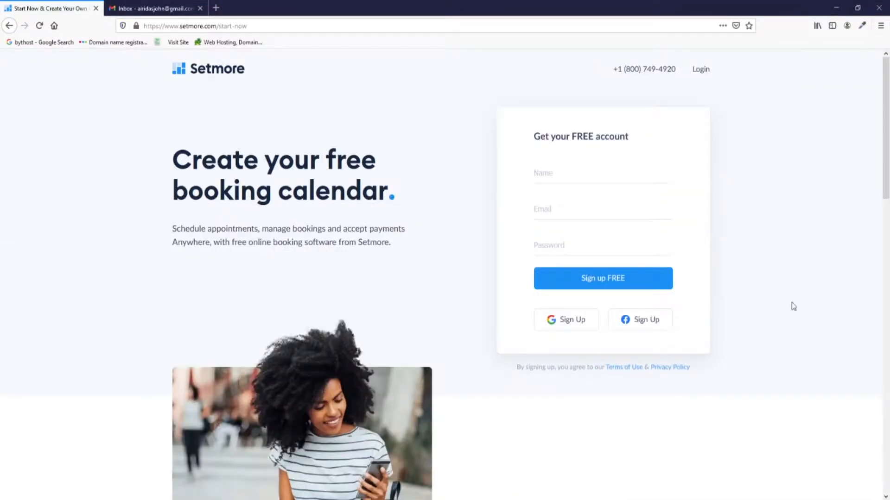
{"action": "left_click", "coordinate": [623, 178]}
{"action": "type", "text": "Airidas"}
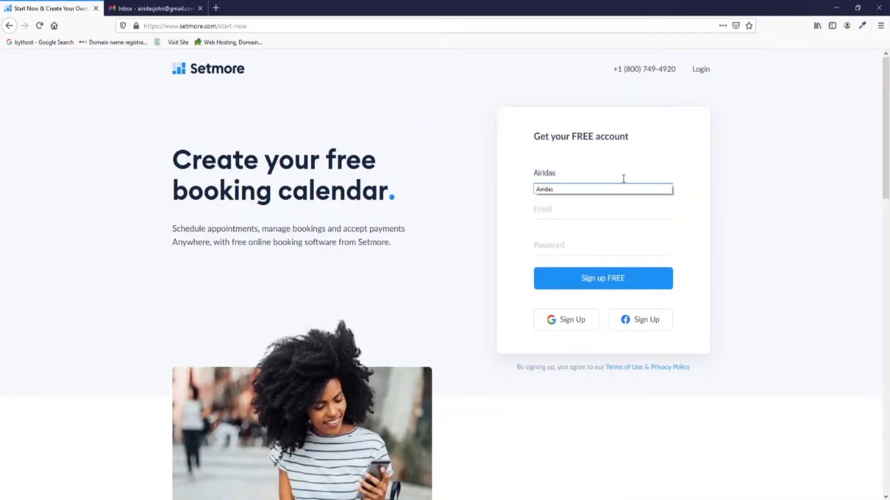
{"action": "left_click", "coordinate": [599, 208]}
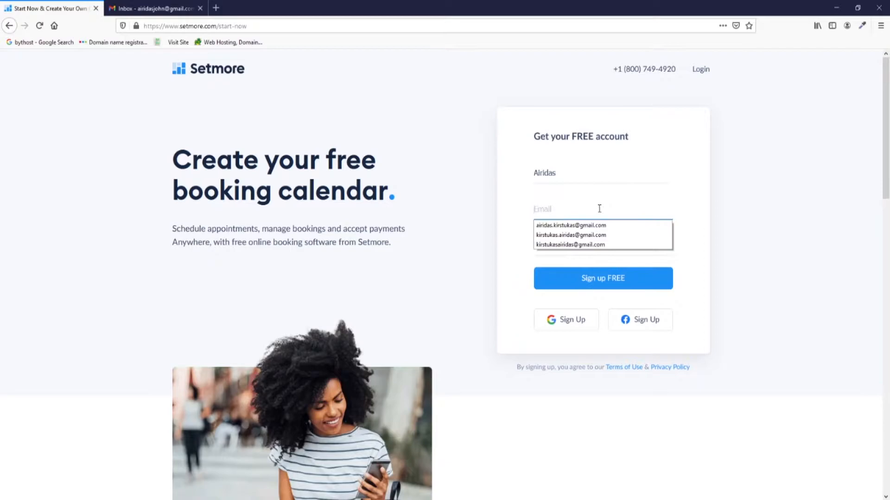
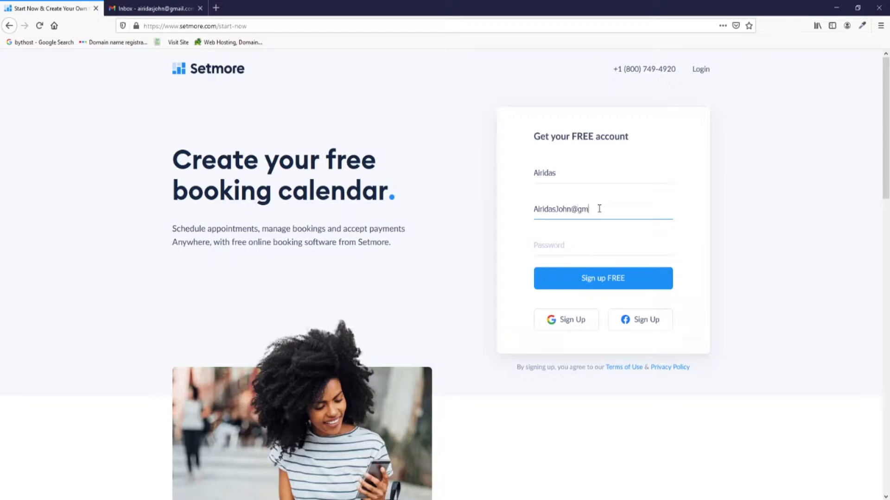
{"action": "left_click", "coordinate": [605, 240]}
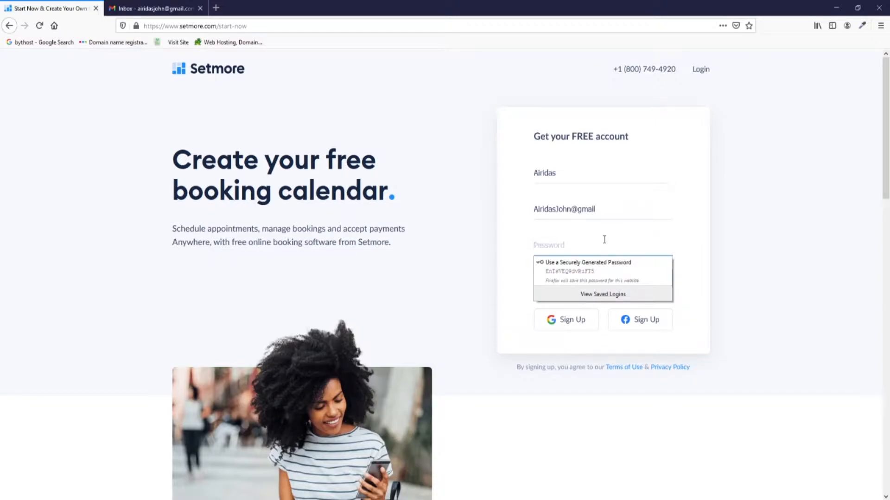
{"action": "left_click", "coordinate": [597, 273]}
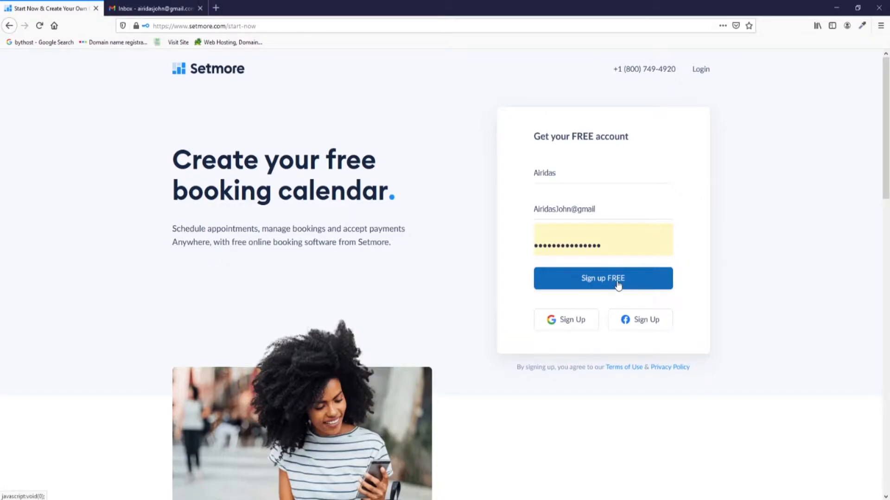
{"action": "left_click", "coordinate": [618, 284]}
{"action": "left_click", "coordinate": [192, 111]}
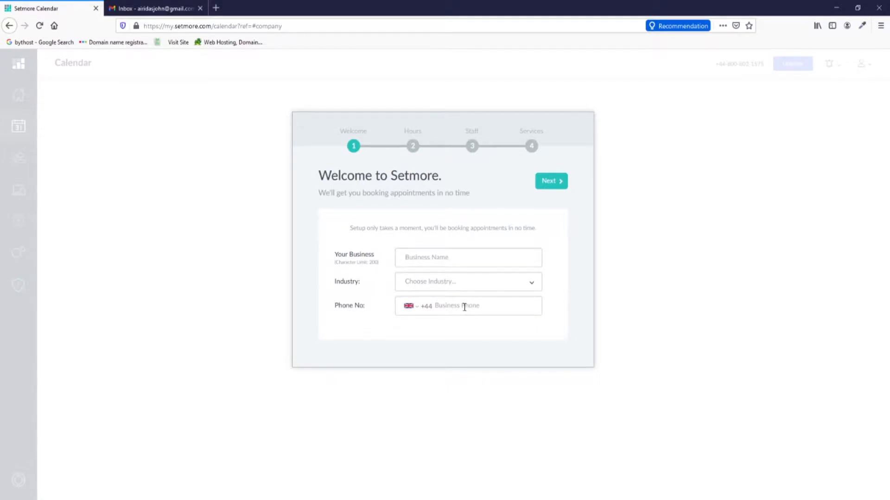
Enter BarberShop as business name, Hair Salon/Barbershop as industry, plus the business phone number.
{"action": "left_click", "coordinate": [439, 250]}
{"action": "type", "text": "Ba"}
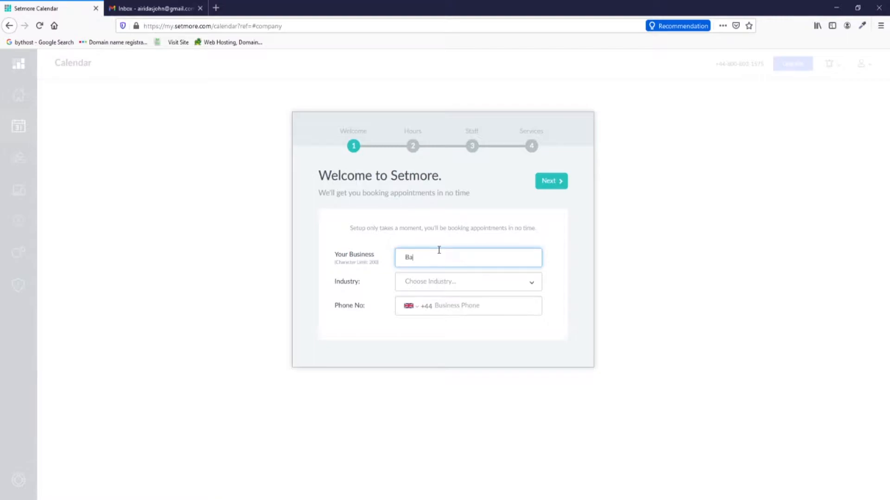
{"action": "type", "text": "rberShop"}
{"action": "left_click", "coordinate": [448, 283]}
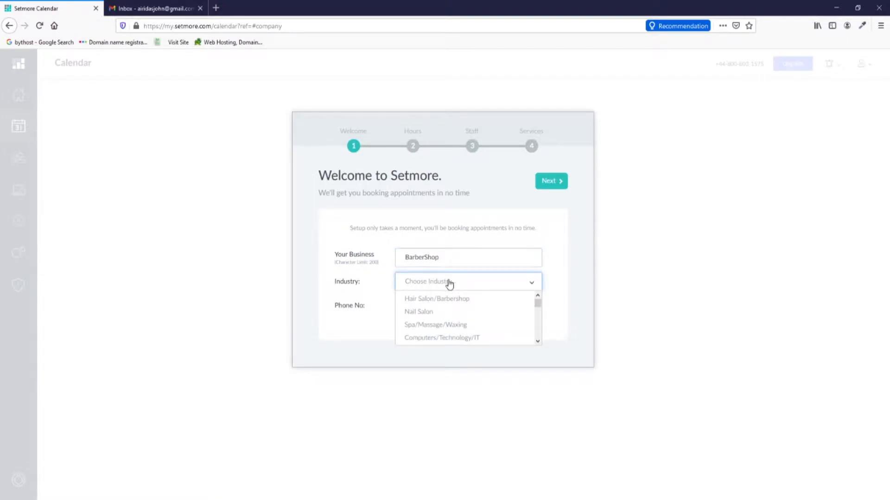
{"action": "left_click", "coordinate": [448, 302]}
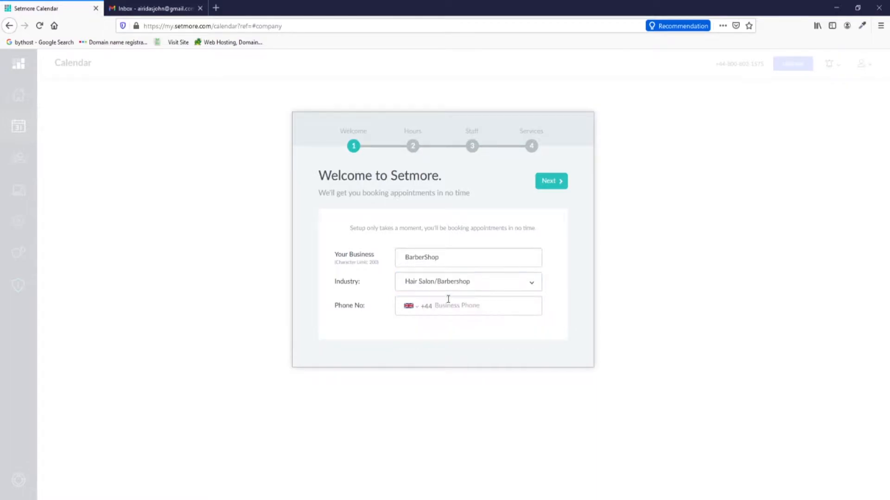
{"action": "left_click", "coordinate": [437, 305]}
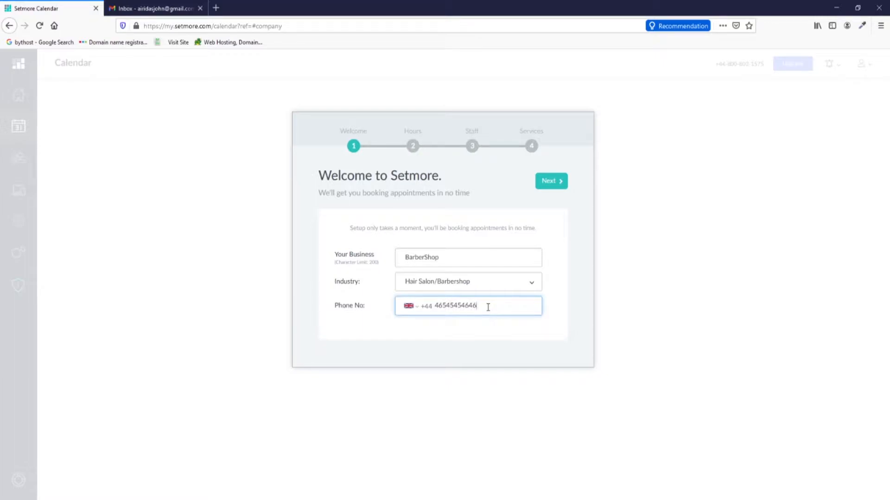
{"action": "left_click", "coordinate": [549, 185]}
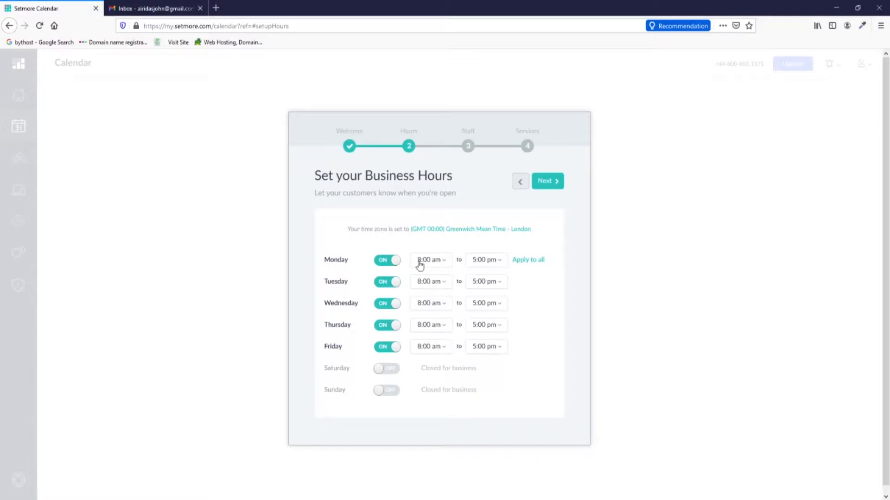
Open the business on Saturday and Sunday as well, keeping 8:00 am–5:00 pm hours.
{"action": "left_click", "coordinate": [387, 370]}
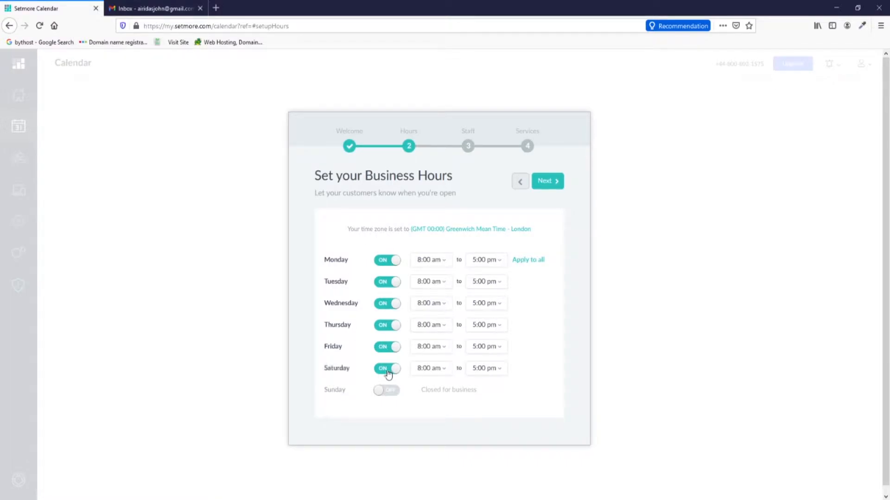
{"action": "left_click", "coordinate": [384, 390]}
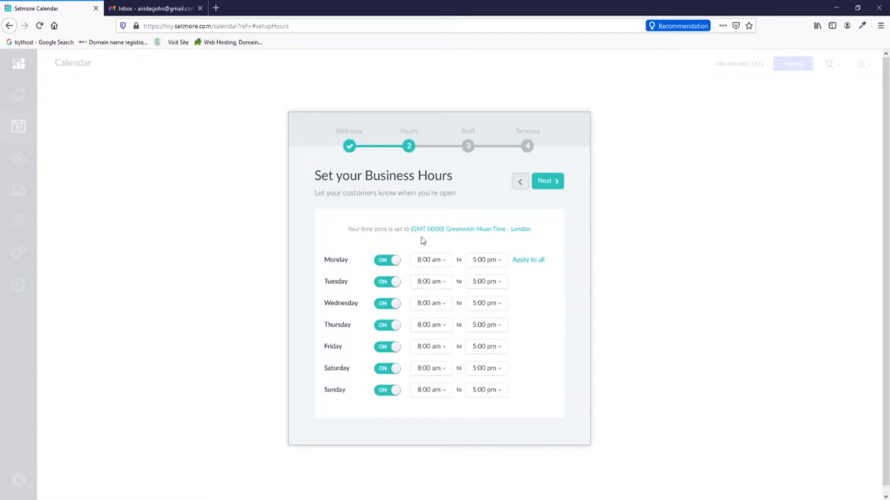
{"action": "left_click", "coordinate": [548, 183]}
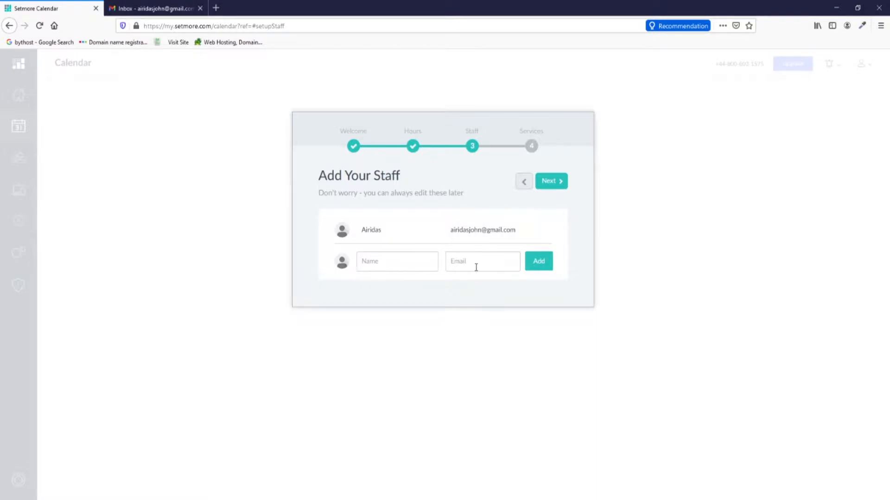
Add a second staff member with their name and e-mail address.
{"action": "left_click", "coordinate": [421, 263]}
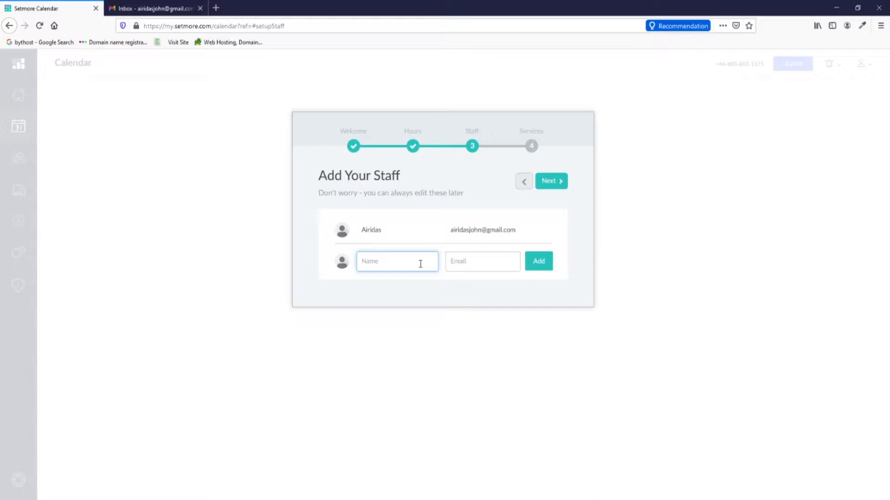
{"action": "type", "text": "John"}
{"action": "left_click", "coordinate": [487, 264]}
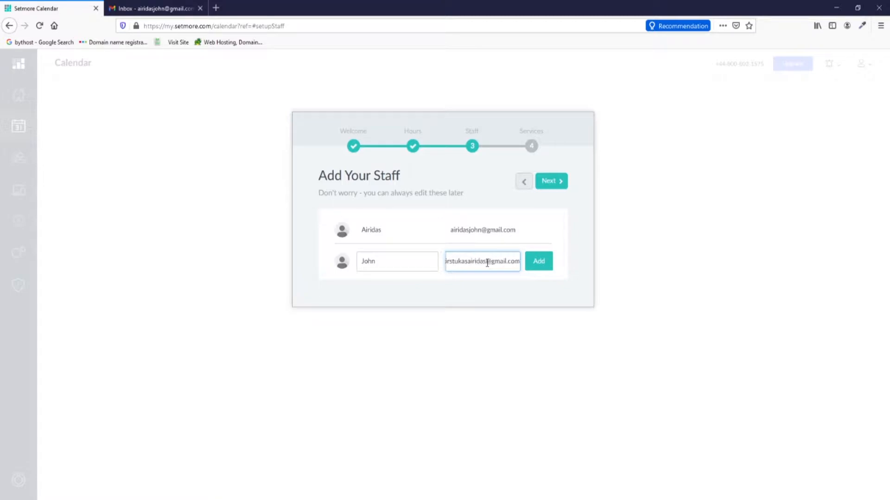
{"action": "left_click", "coordinate": [538, 263]}
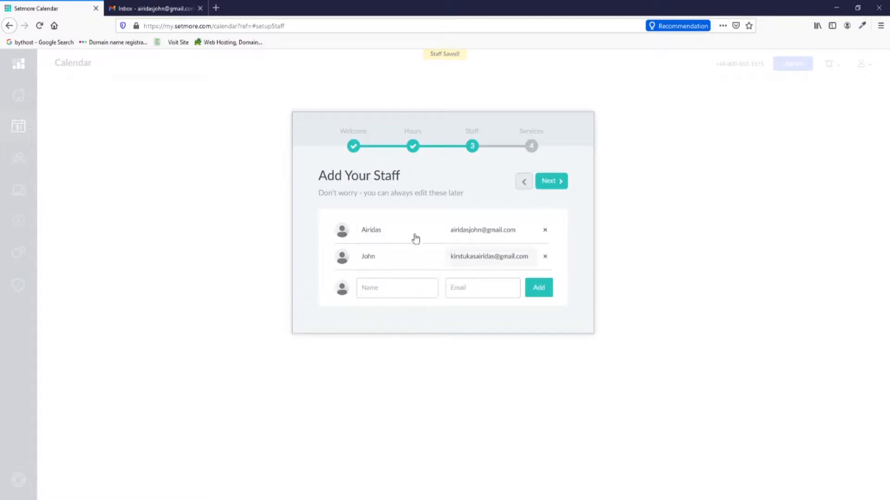
{"action": "left_click", "coordinate": [556, 184]}
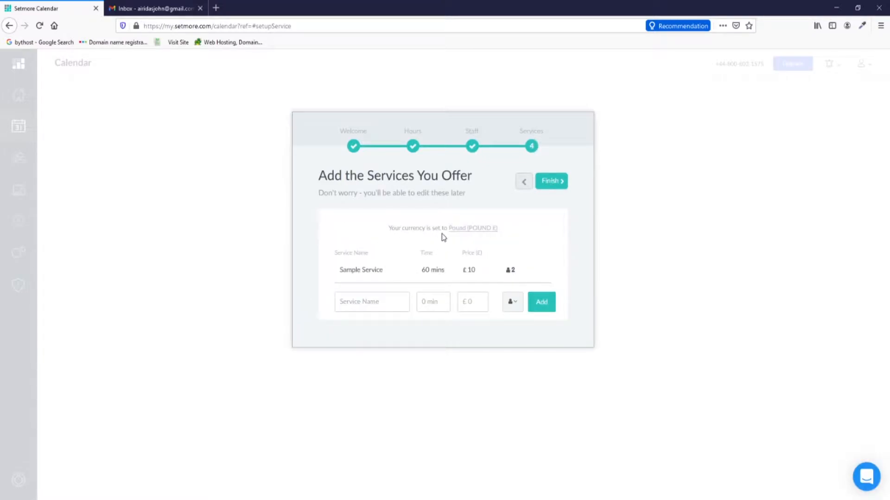
Check the currency settings and keep Pound as the currency.
{"action": "left_click", "coordinate": [485, 232]}
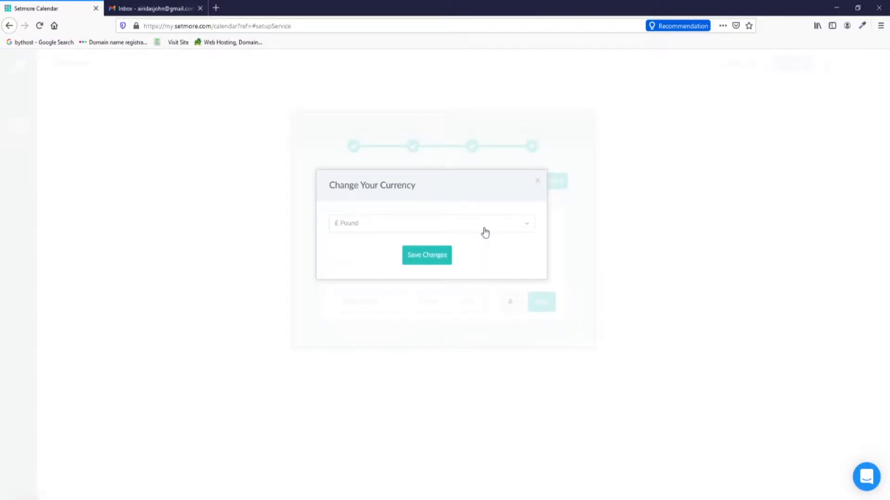
{"action": "left_click", "coordinate": [486, 233]}
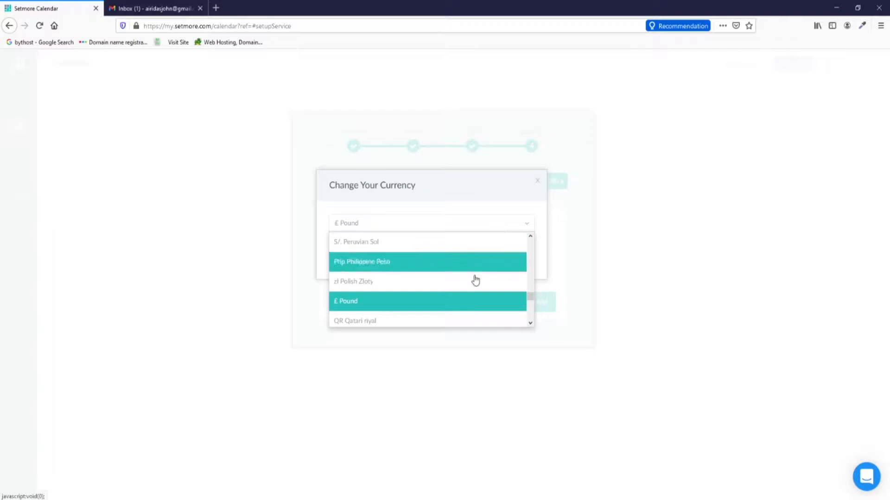
{"action": "left_click", "coordinate": [471, 302]}
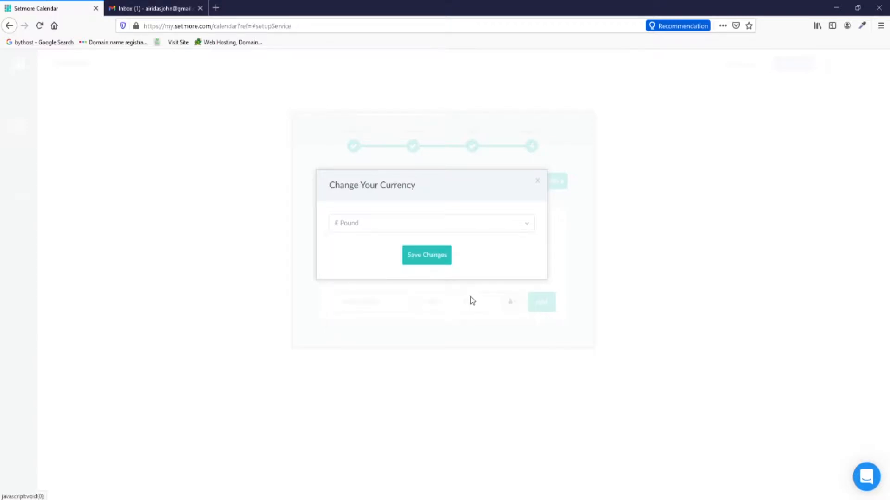
{"action": "left_click", "coordinate": [537, 185]}
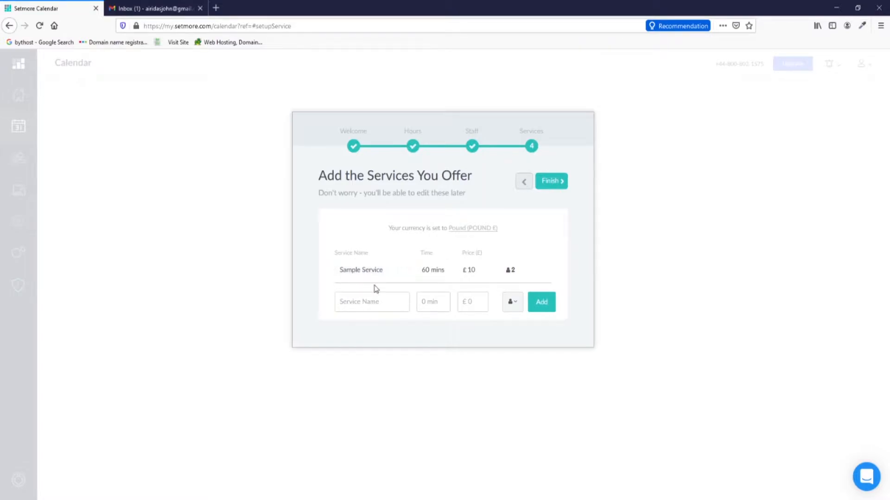
Rename Sample Service to Men's Dry HairCut with a 30-minute duration.
{"action": "left_click", "coordinate": [356, 279]}
{"action": "type", "text": "Men"}
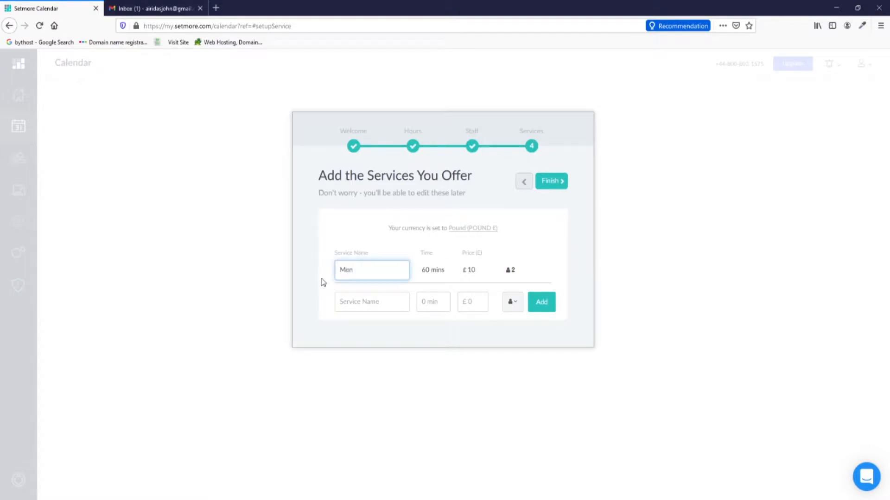
{"action": "type", "text": "'s Dry HairCut"}
{"action": "left_click", "coordinate": [420, 270]}
{"action": "type", "text": "30"}
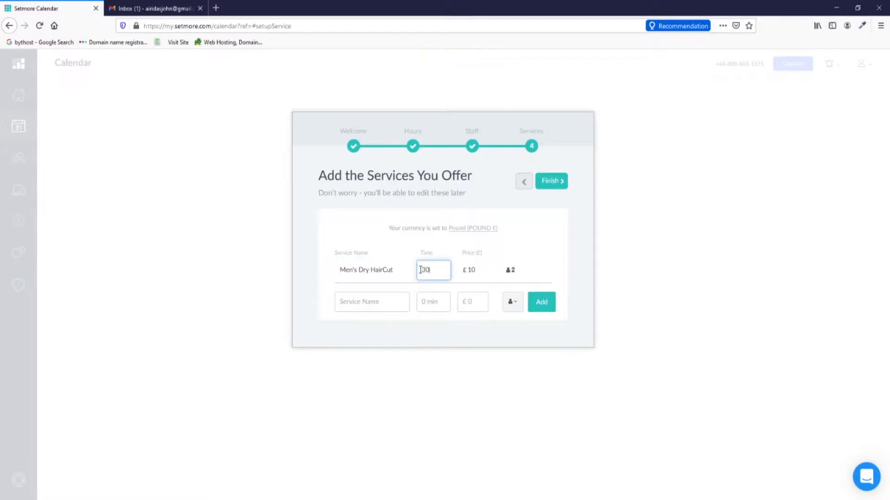
Add Boy's Dry HaiCut, 30 mins at £8, performed by all staff.
{"action": "left_click", "coordinate": [347, 304]}
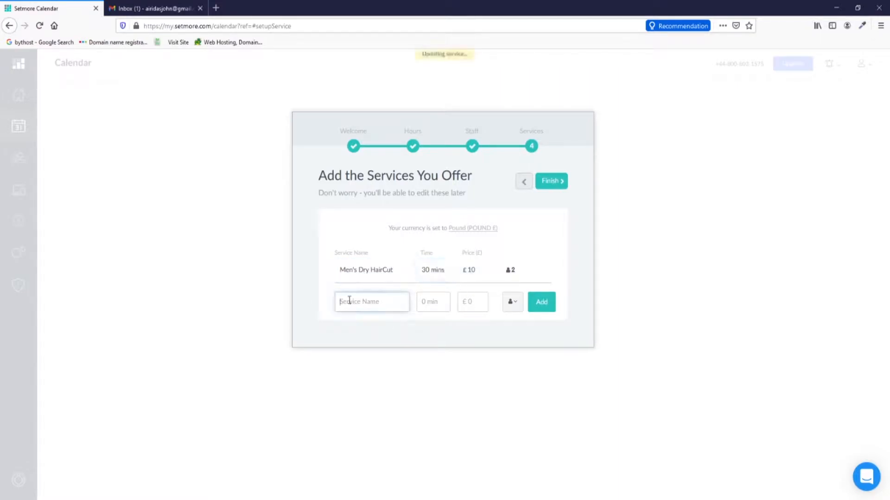
{"action": "type", "text": "Boy's Dry HaiCut"}
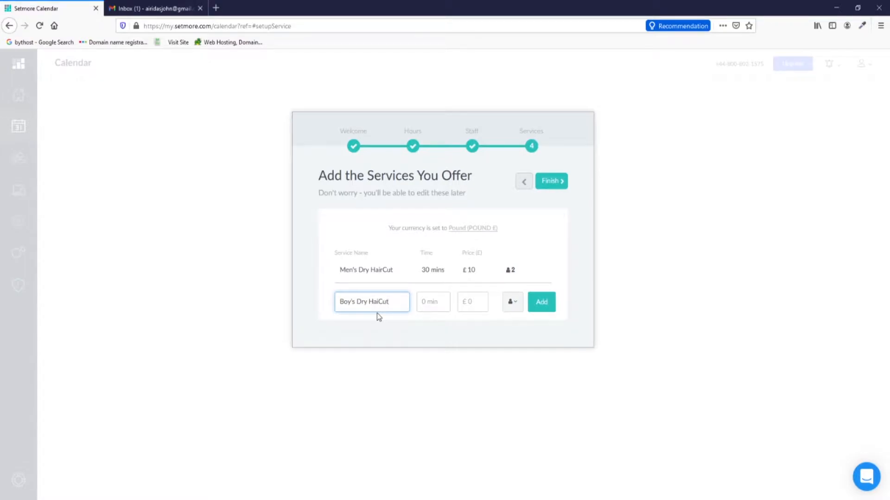
{"action": "left_click", "coordinate": [420, 302]}
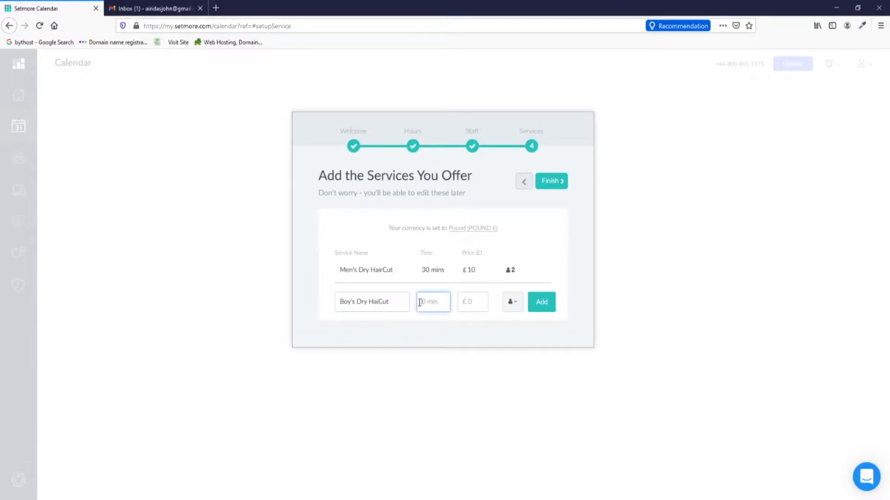
{"action": "type", "text": "30"}
{"action": "left_click", "coordinate": [468, 302]}
{"action": "left_click", "coordinate": [435, 304]}
{"action": "left_click", "coordinate": [481, 303]}
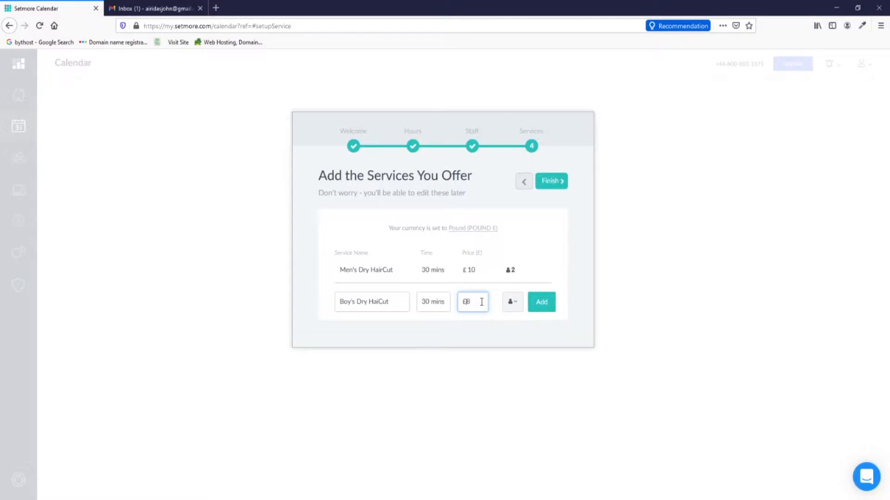
{"action": "left_click", "coordinate": [512, 302]}
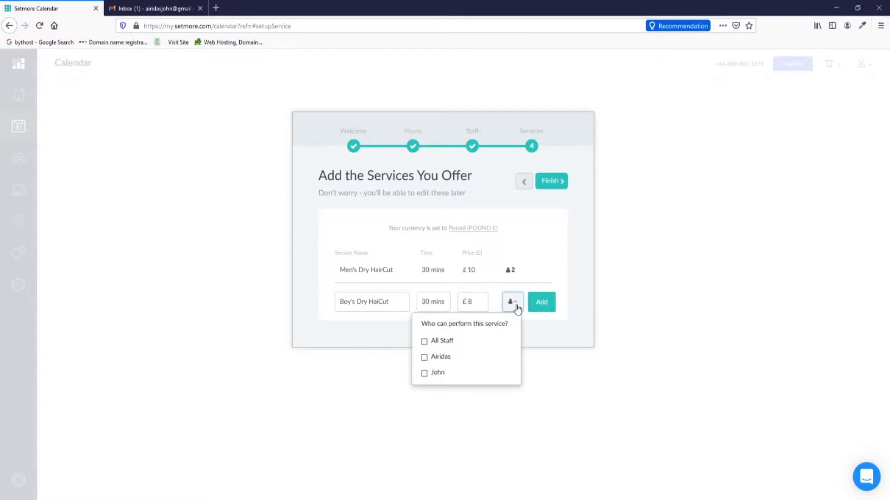
{"action": "left_click", "coordinate": [425, 342]}
{"action": "left_click", "coordinate": [545, 307]}
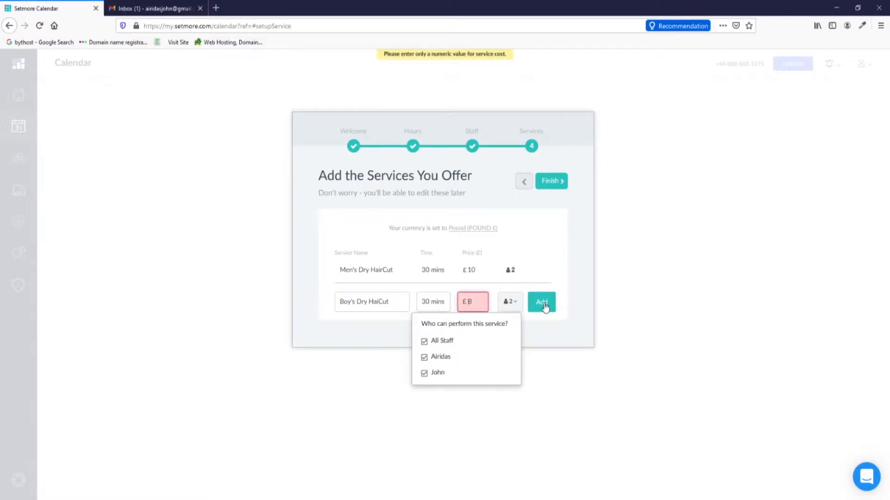
{"action": "left_click", "coordinate": [439, 300]}
{"action": "left_click_drag", "start_coordinate": [468, 302], "coordinate": [452, 306]}
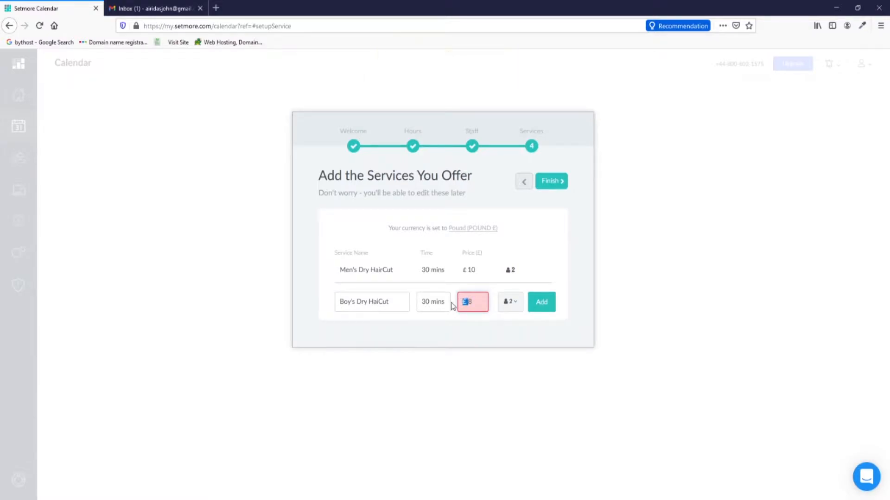
{"action": "left_click", "coordinate": [541, 302]}
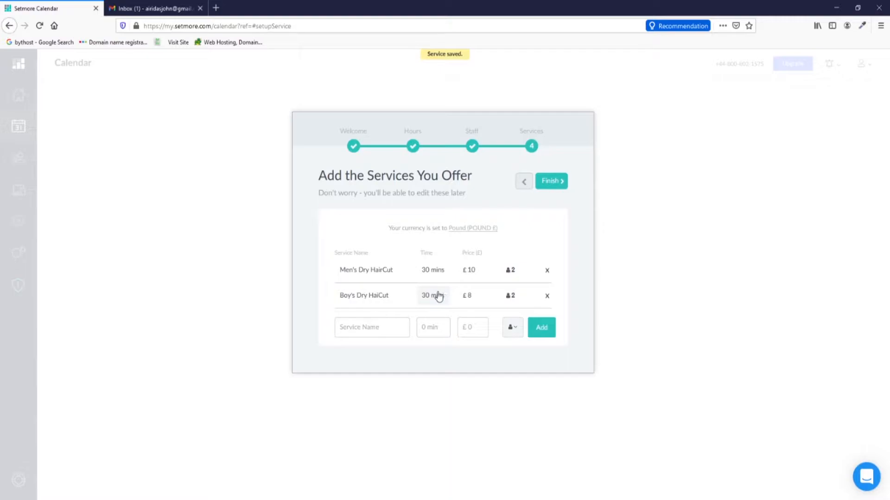
Add Beard Trim, 20 mins at £5, assigned to all staff.
{"action": "left_click", "coordinate": [373, 330]}
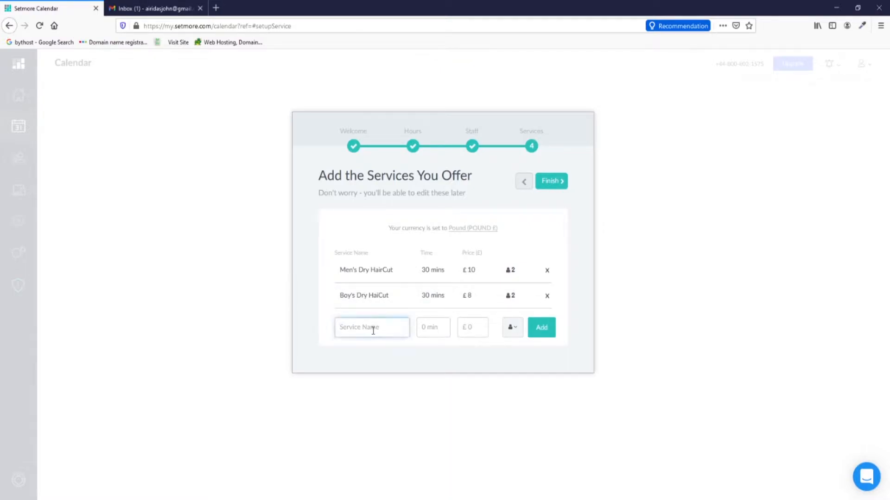
{"action": "type", "text": "Beard Trim"}
{"action": "left_click", "coordinate": [436, 328]}
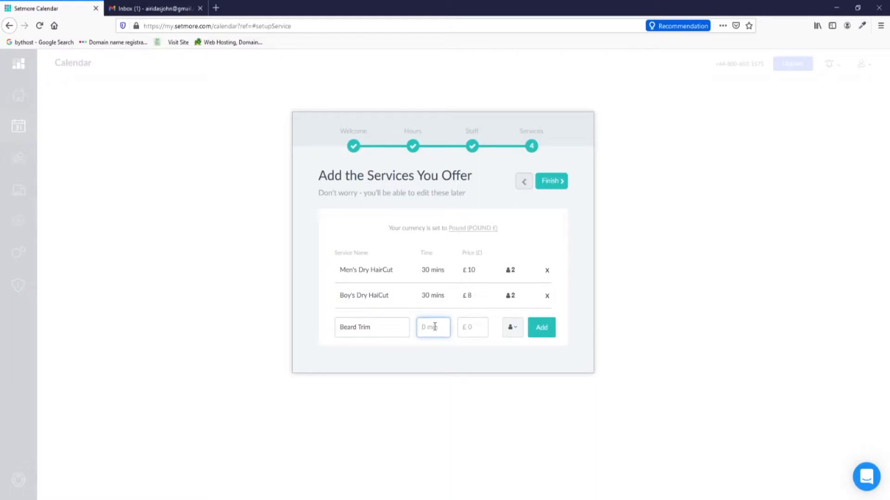
{"action": "type", "text": "20 mins"}
{"action": "left_click", "coordinate": [483, 329]}
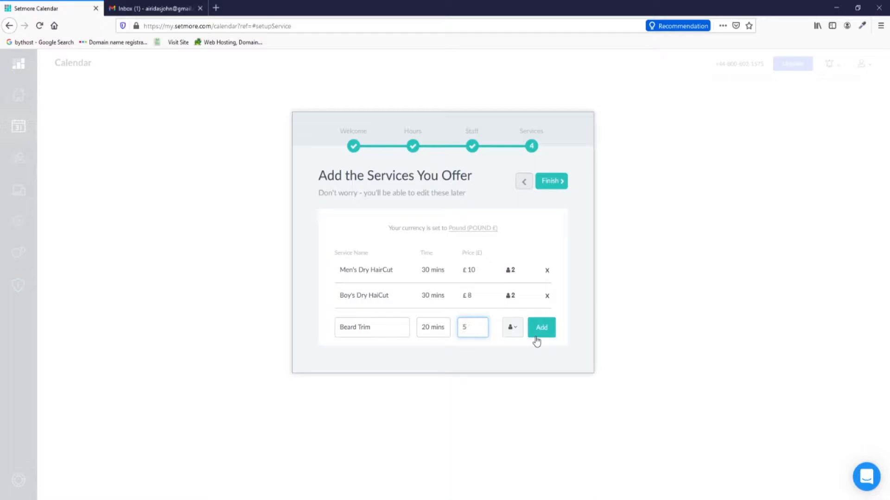
{"action": "left_click", "coordinate": [514, 329]}
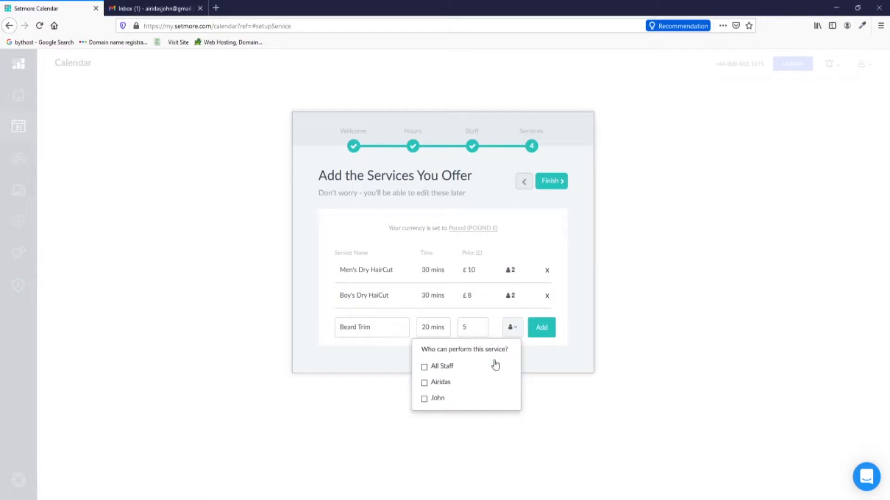
{"action": "left_click", "coordinate": [423, 367]}
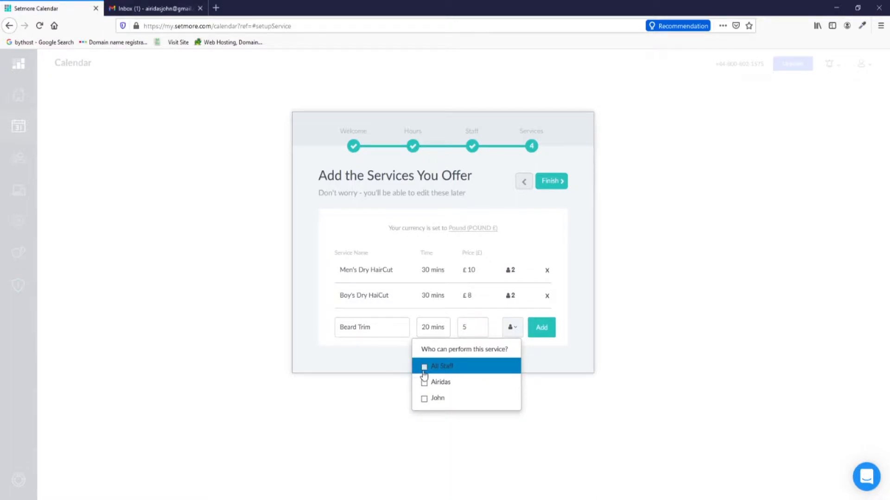
{"action": "left_click", "coordinate": [539, 329]}
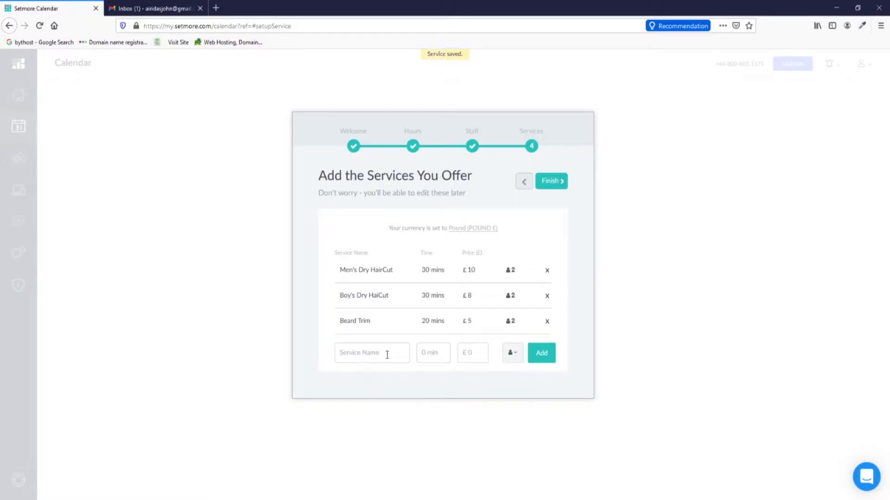
Check Beard Trim's staff assignment and finish the setup wizard.
{"action": "left_click", "coordinate": [519, 325]}
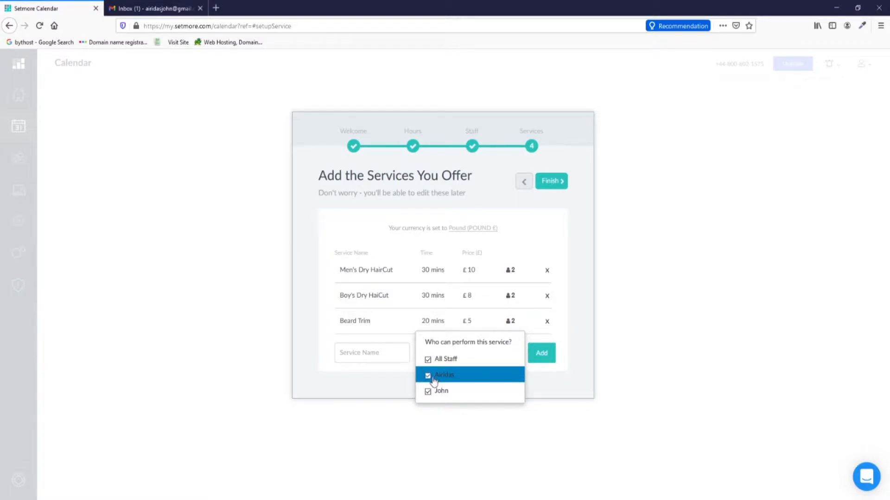
{"action": "left_click", "coordinate": [575, 237]}
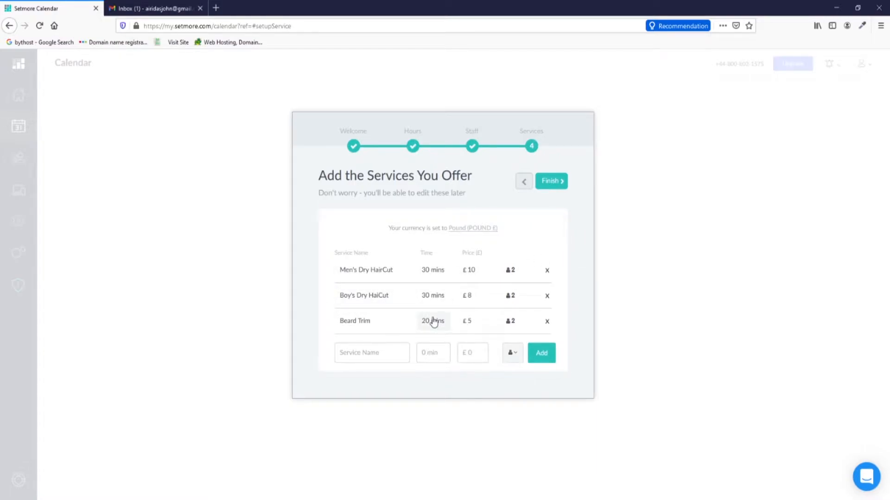
{"action": "left_click", "coordinate": [551, 181]}
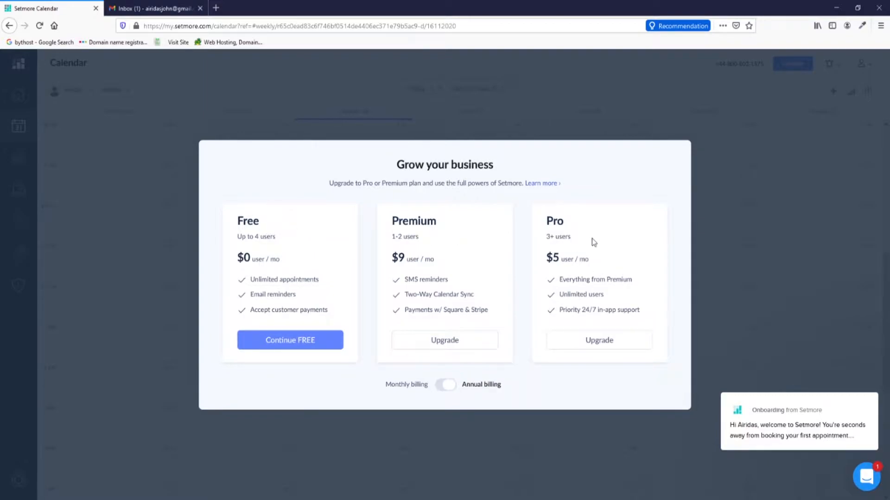
Choose Continue FREE to stay on the Free plan.
{"action": "left_click", "coordinate": [302, 347]}
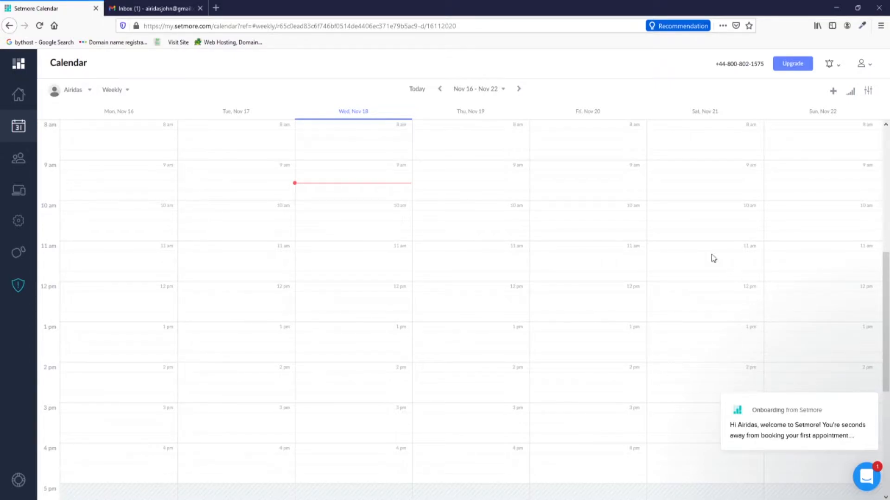
Preview the public BarberShop booking page from Apps & Integrations to confirm its three services.
{"action": "left_click", "coordinate": [19, 192]}
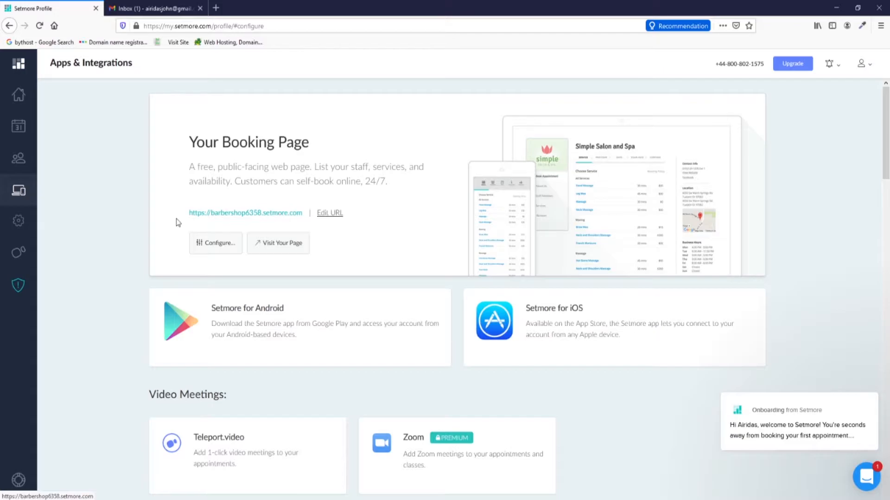
{"action": "left_click", "coordinate": [229, 215]}
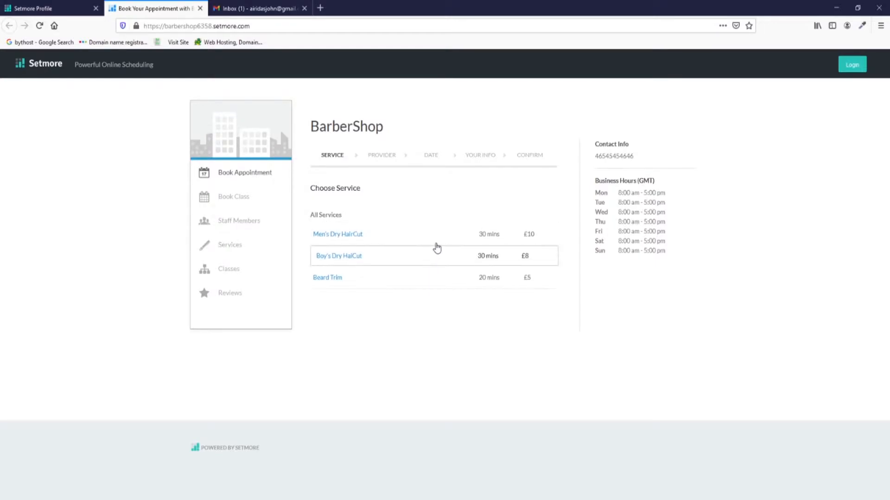
{"action": "left_click", "coordinate": [60, 9]}
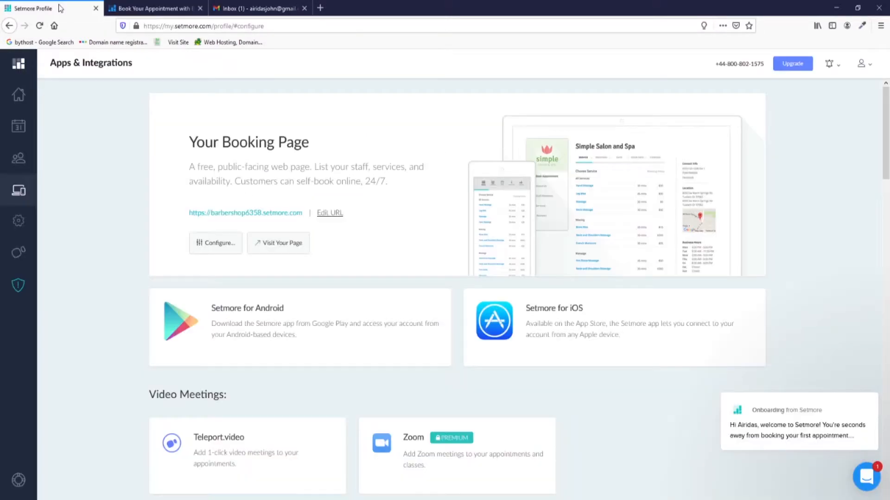
Open the Booking Page's Company Details settings and a new browser tab.
{"action": "left_click", "coordinate": [215, 247]}
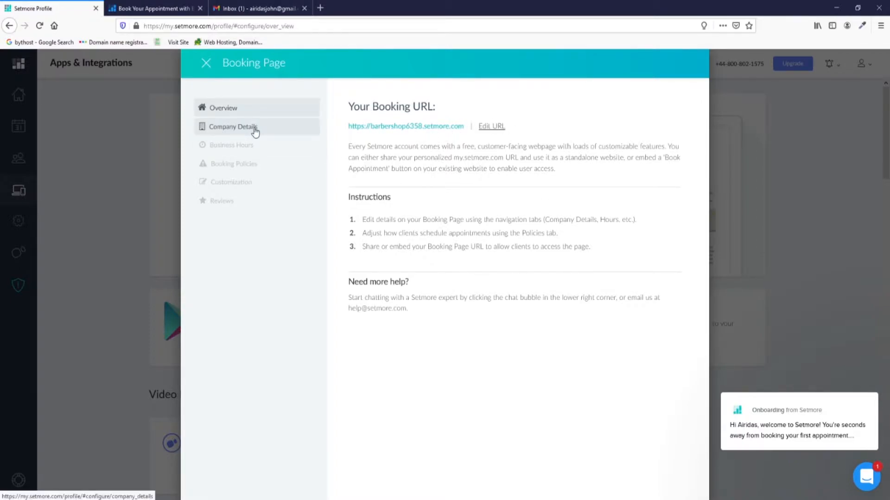
{"action": "left_click", "coordinate": [255, 132]}
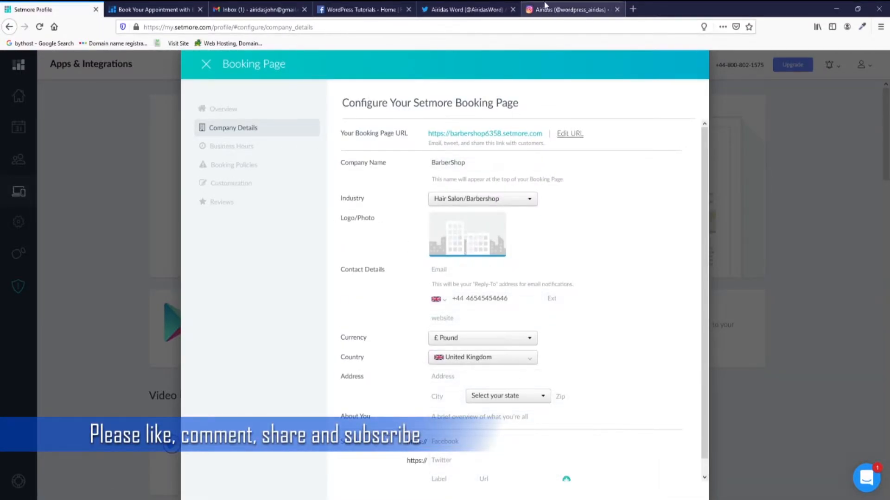
{"action": "left_click", "coordinate": [633, 9]}
Search Google for 'free stock photos' and open the Unsplash result.
{"action": "left_click", "coordinate": [361, 92]}
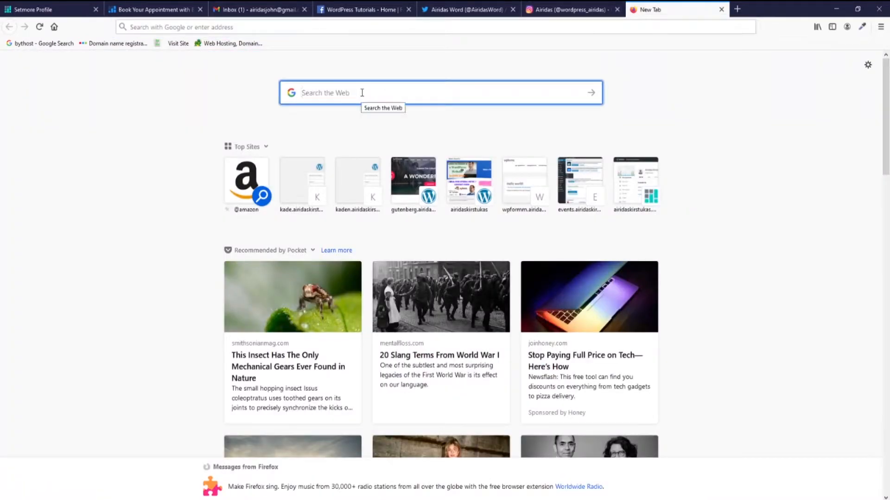
{"action": "type", "text": "free"}
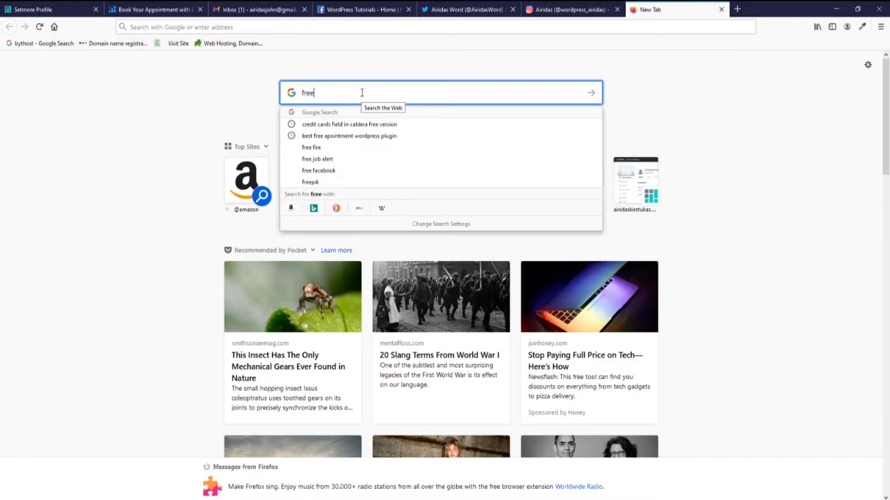
{"action": "type", "text": " st"}
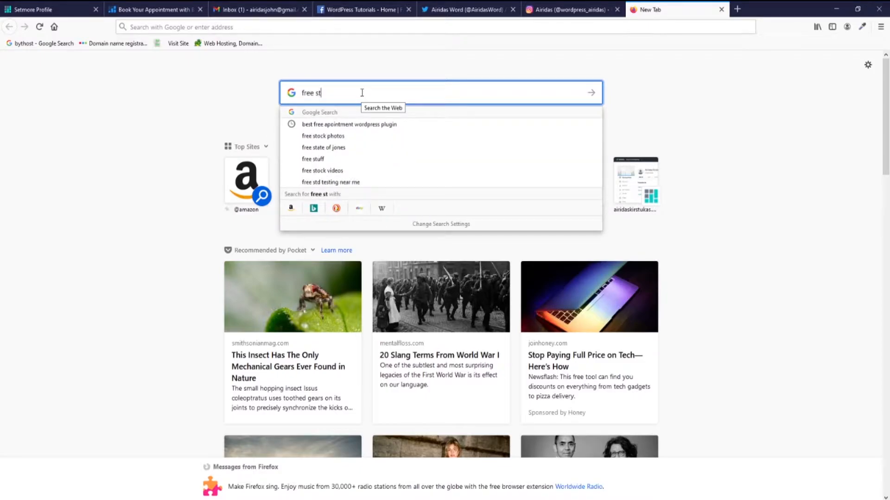
{"action": "type", "text": "ock "}
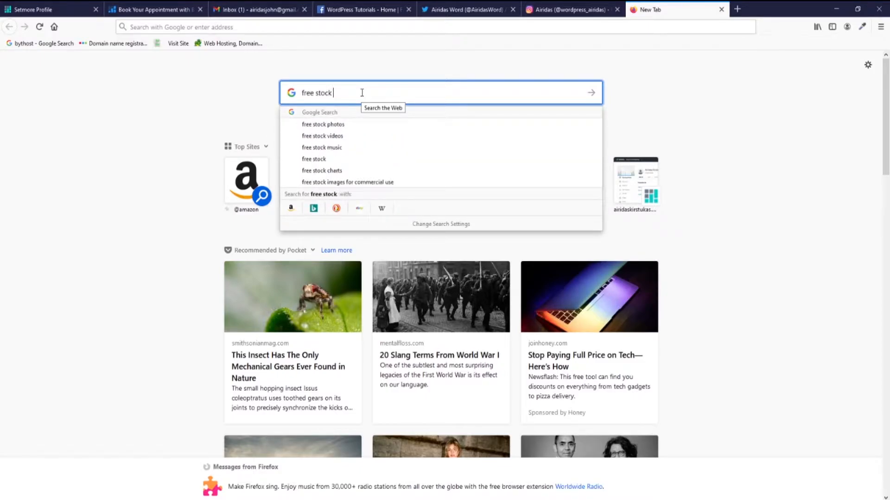
{"action": "type", "text": "photos"}
{"action": "key", "text": "Return"}
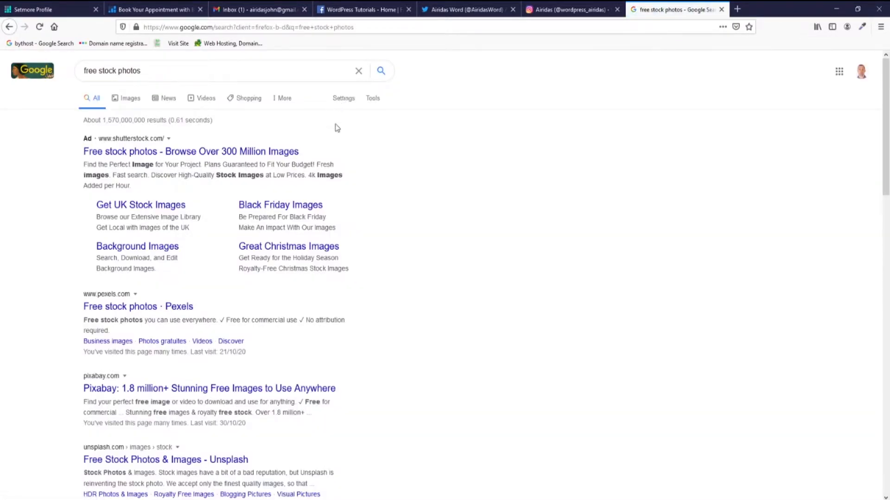
{"action": "scroll", "coordinate": [358, 184], "scroll_direction": "down", "scroll_amount": 3}
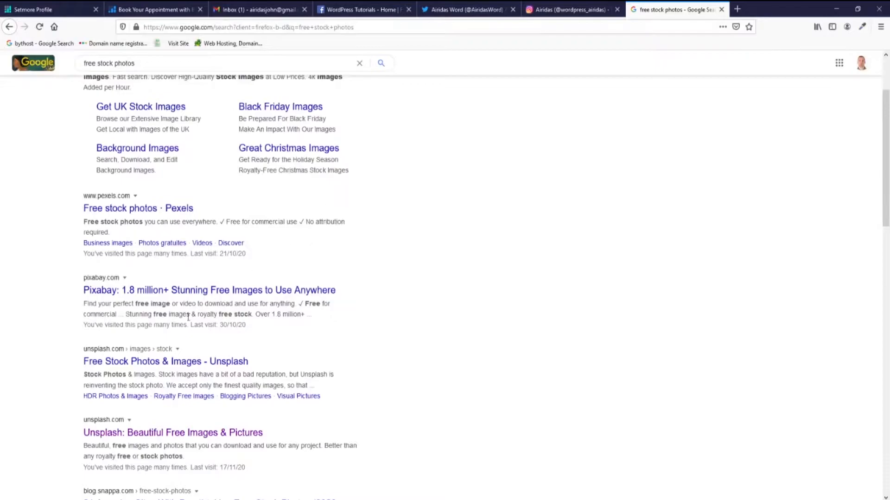
{"action": "left_click", "coordinate": [112, 434]}
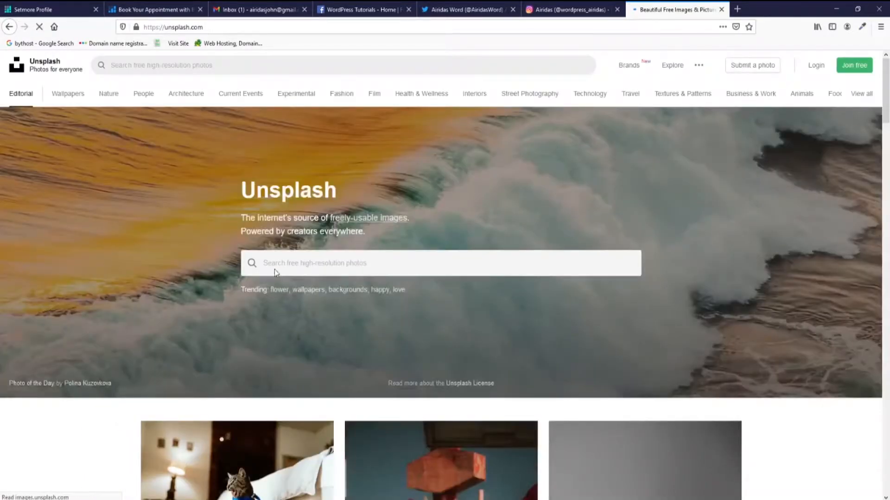
Search Unsplash for barber shop and save the photo of a barber trimming hair as a JPEG.
{"action": "left_click", "coordinate": [275, 260]}
{"action": "type", "text": "bar"}
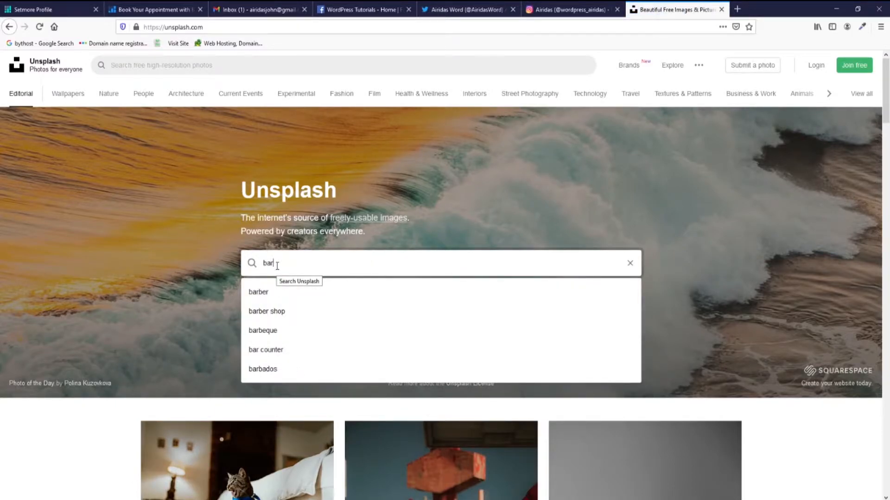
{"action": "left_click", "coordinate": [270, 311]}
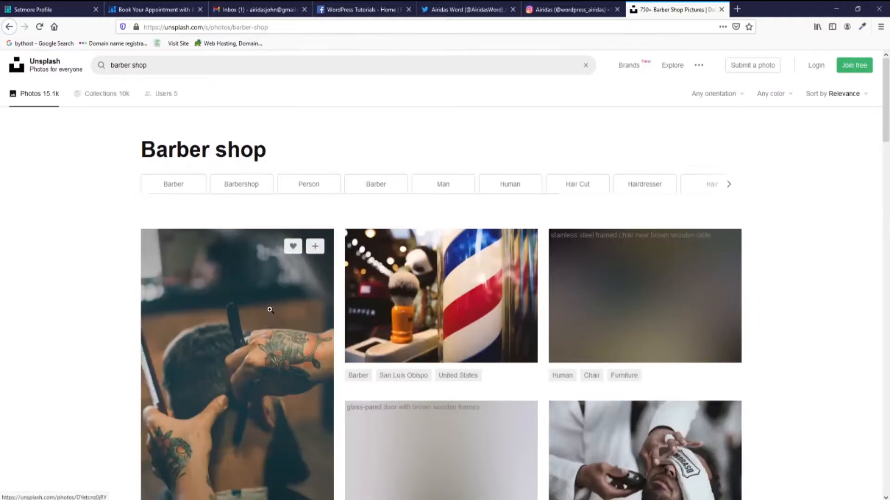
{"action": "scroll", "coordinate": [440, 261], "scroll_direction": "down", "scroll_amount": 3}
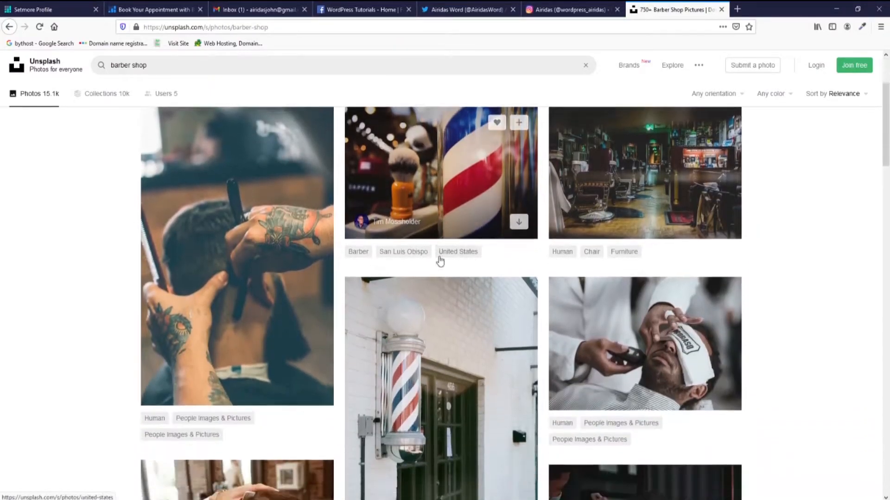
{"action": "scroll", "coordinate": [440, 261], "scroll_direction": "down", "scroll_amount": 2}
{"action": "scroll", "coordinate": [438, 253], "scroll_direction": "down", "scroll_amount": 3}
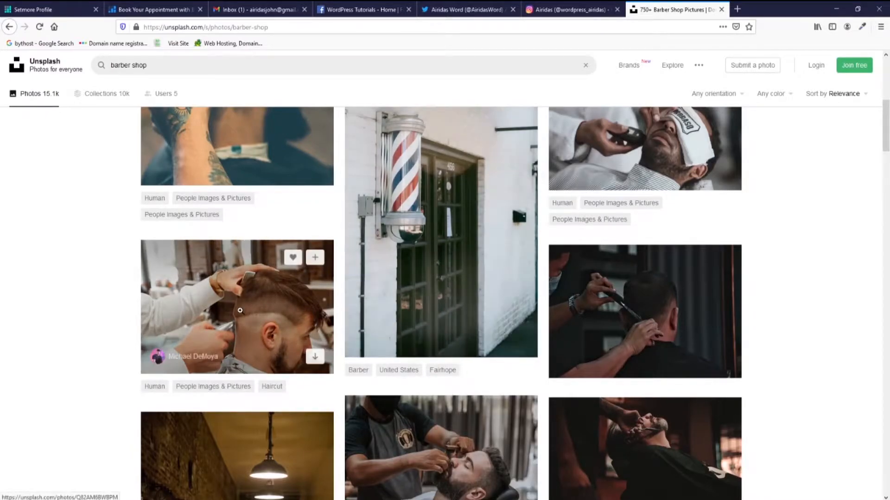
{"action": "left_click", "coordinate": [240, 309]}
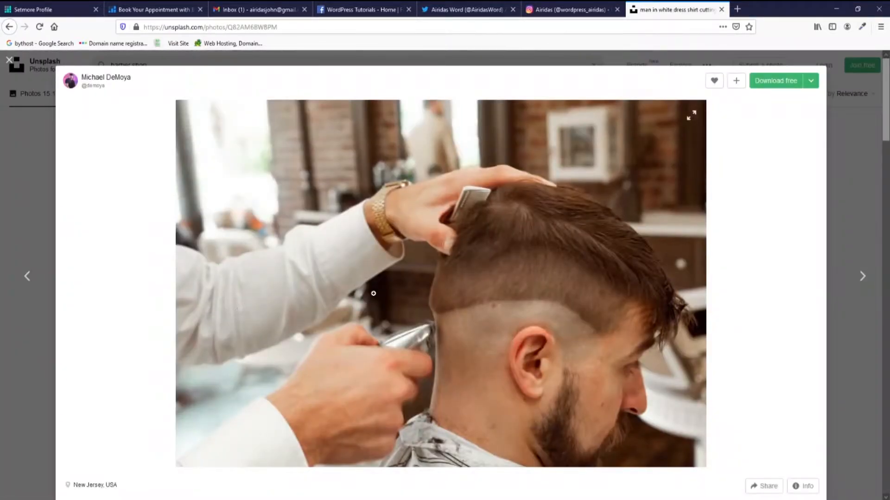
{"action": "left_click", "coordinate": [779, 84]}
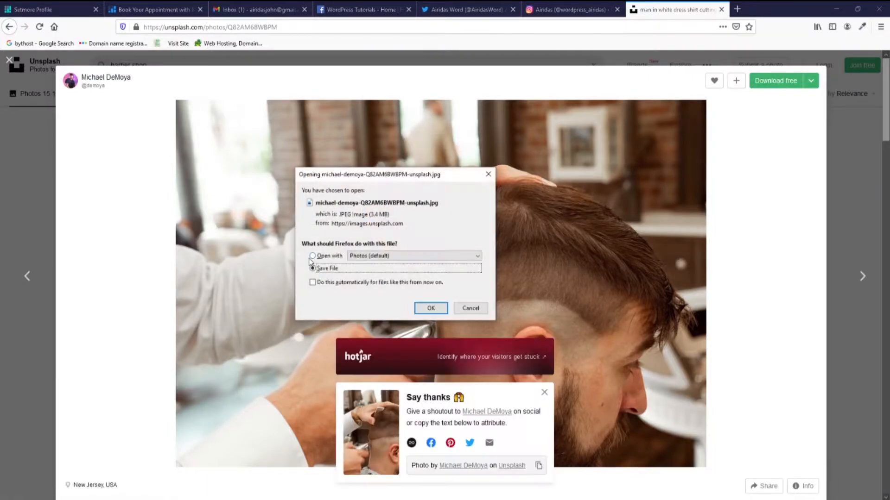
{"action": "left_click", "coordinate": [432, 309]}
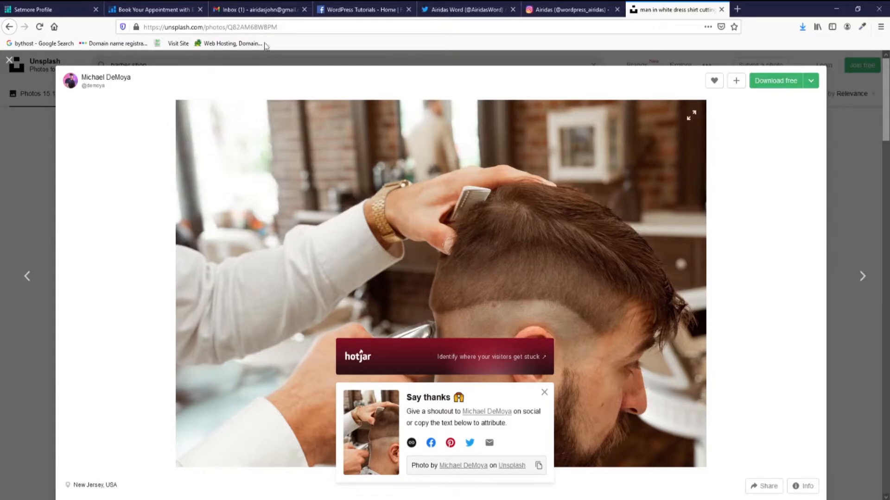
Upload the downloaded barber photo from Pictures as the booking page's Logo/Photo.
{"action": "left_click", "coordinate": [44, 11]}
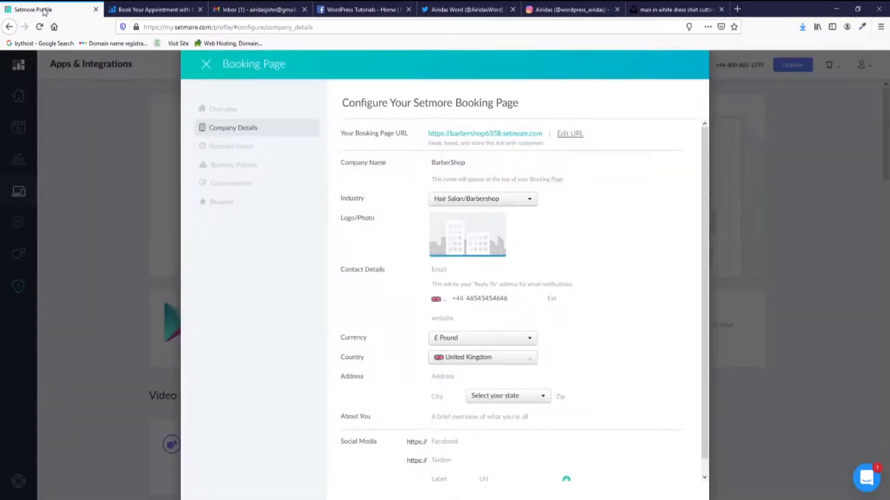
{"action": "left_click", "coordinate": [468, 237]}
{"action": "double_click", "coordinate": [195, 114]}
{"action": "left_click", "coordinate": [194, 103]}
{"action": "left_click", "coordinate": [372, 246]}
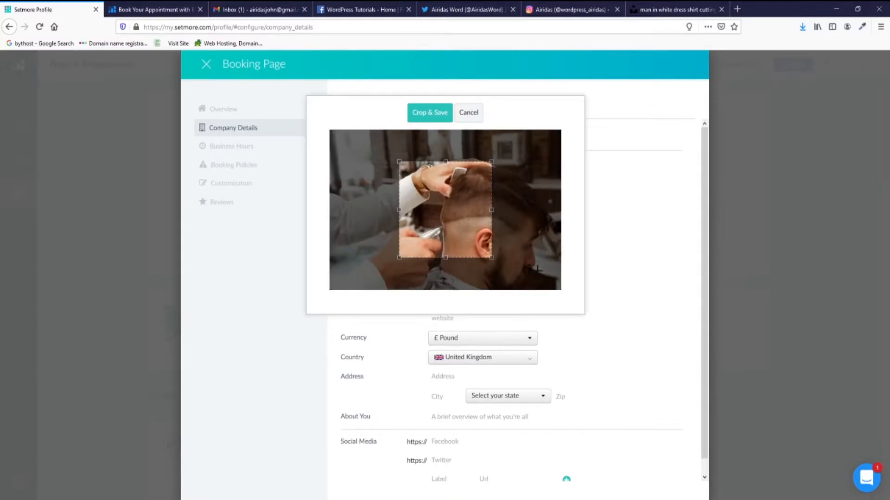
Widen the crop box to the right and to the photo's bottom, then save the cropped logo.
{"action": "left_click_drag", "start_coordinate": [490, 210], "coordinate": [553, 214]}
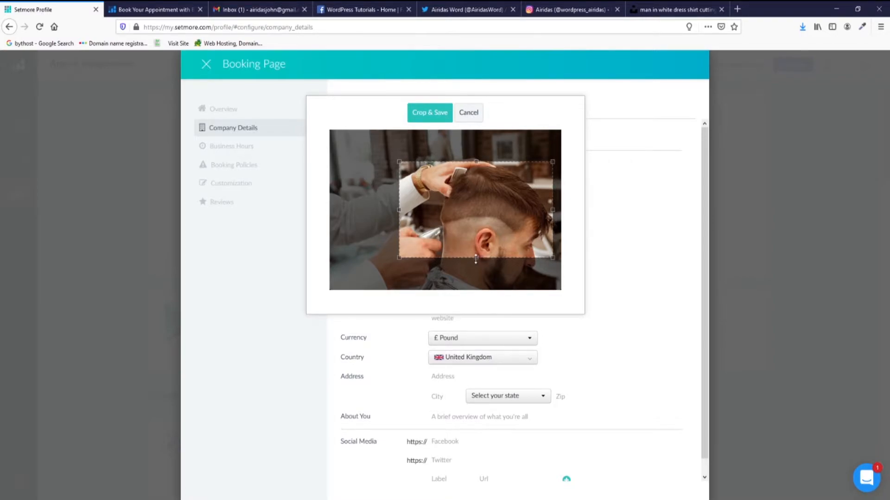
{"action": "left_click_drag", "start_coordinate": [475, 258], "coordinate": [484, 304]}
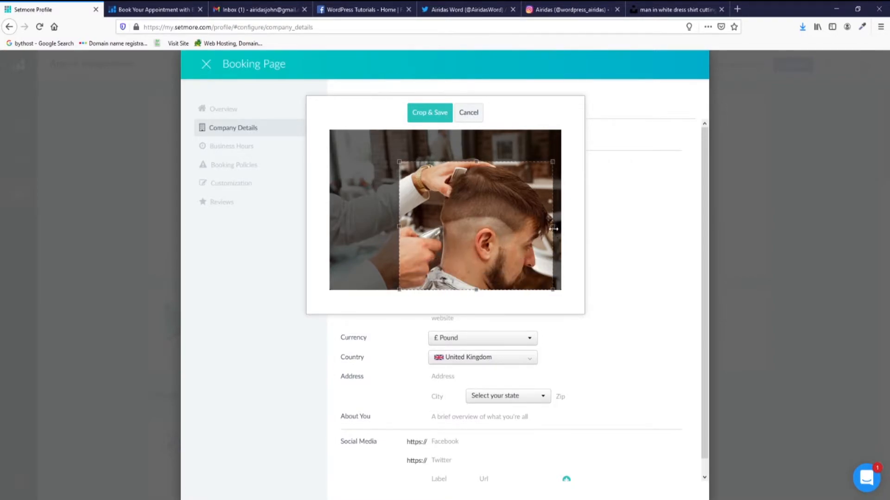
{"action": "left_click", "coordinate": [429, 115]}
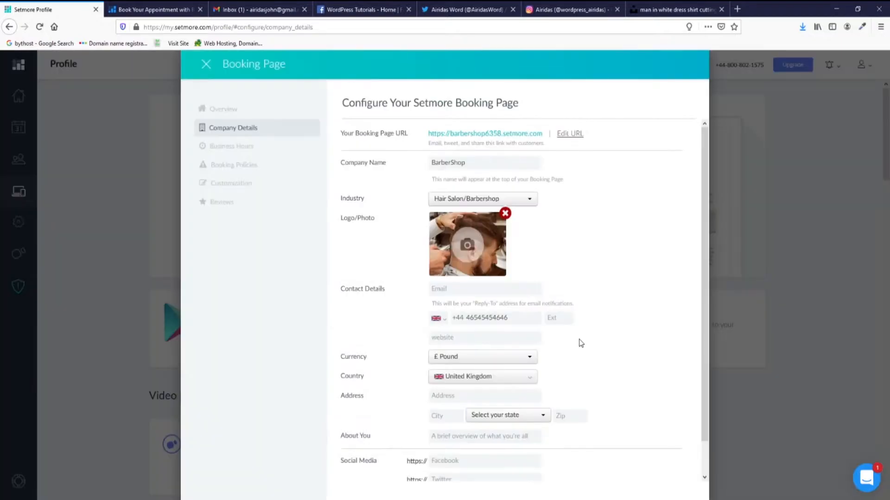
Enter the business contact email and the website address in Company Details.
{"action": "left_click", "coordinate": [461, 292]}
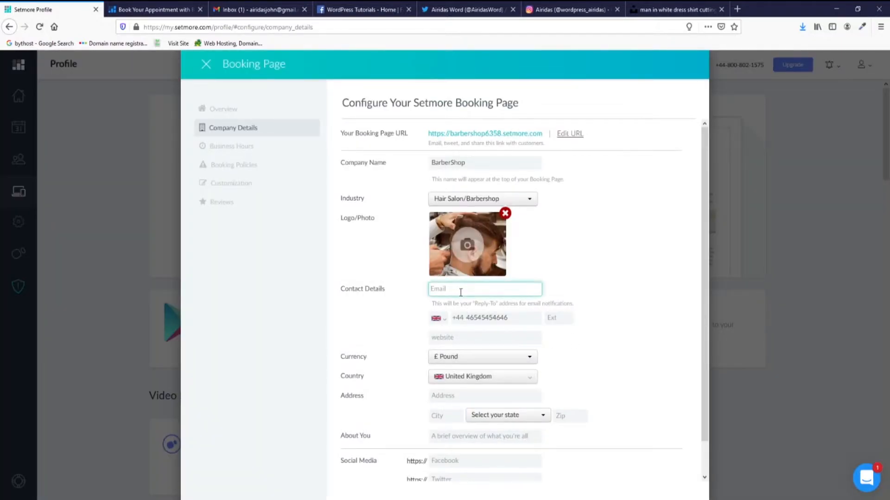
{"action": "left_click", "coordinate": [451, 337]}
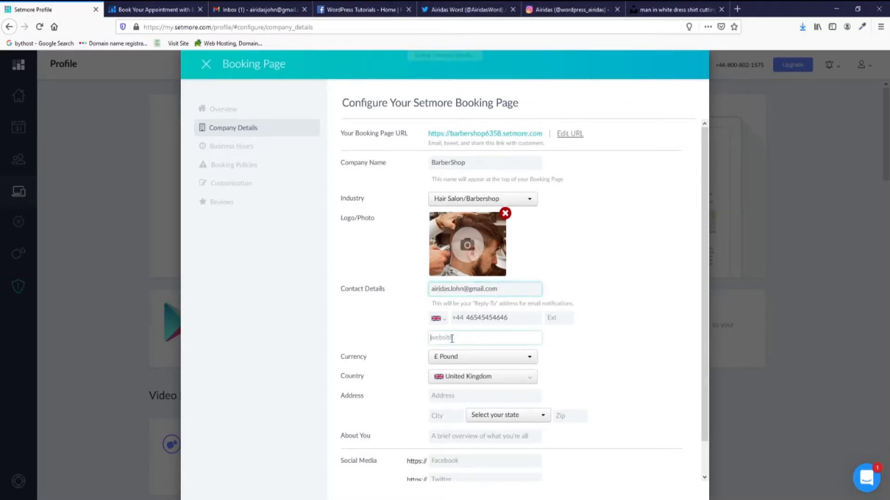
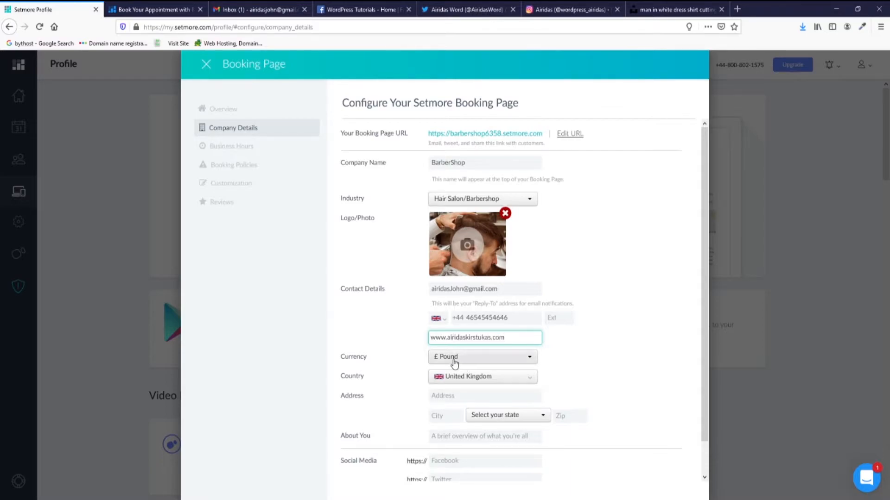
{"action": "scroll", "coordinate": [467, 349], "scroll_direction": "down", "scroll_amount": 1}
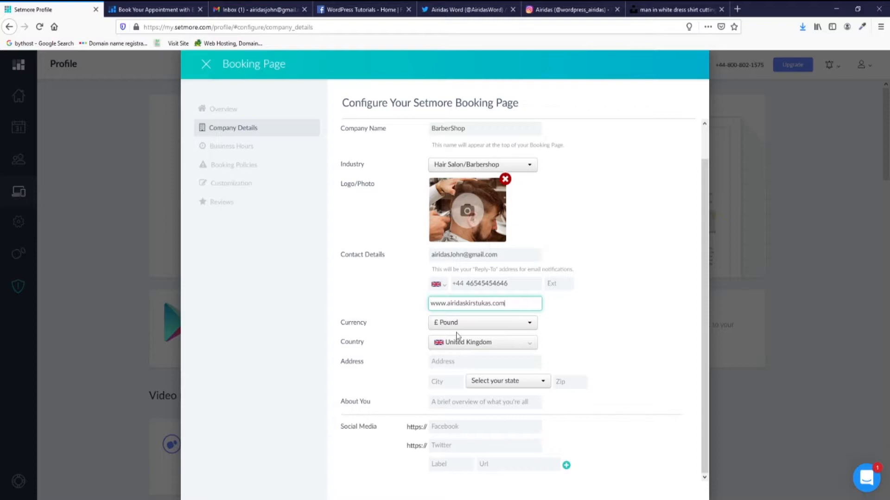
Pick the correct county from the state/county dropdown instead of Angus.
{"action": "left_click", "coordinate": [473, 364]}
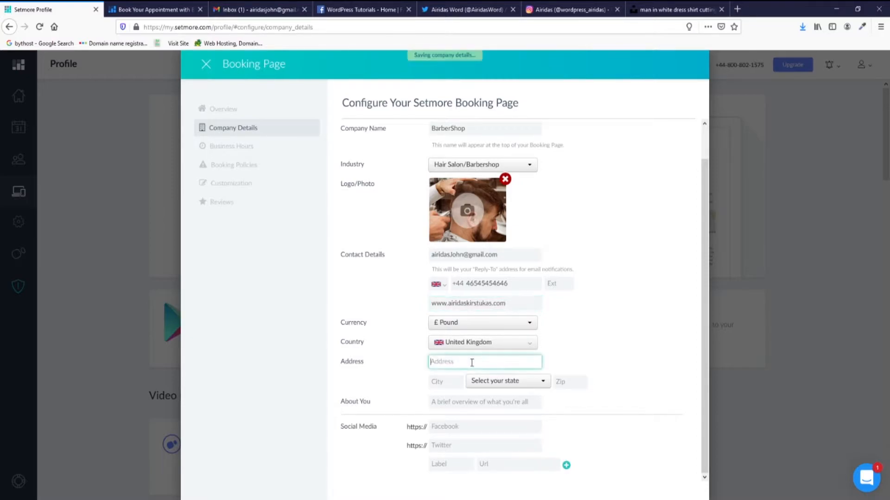
{"action": "left_click", "coordinate": [498, 380]}
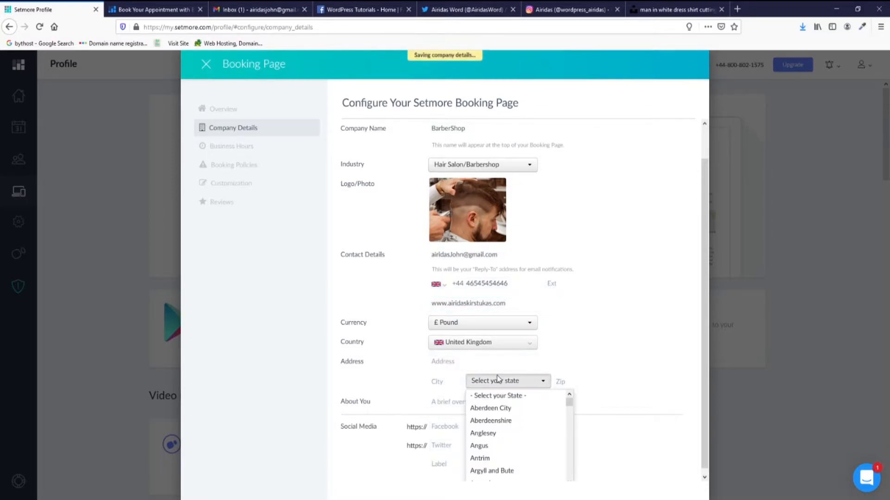
{"action": "scroll", "coordinate": [499, 423], "scroll_direction": "down", "scroll_amount": 4}
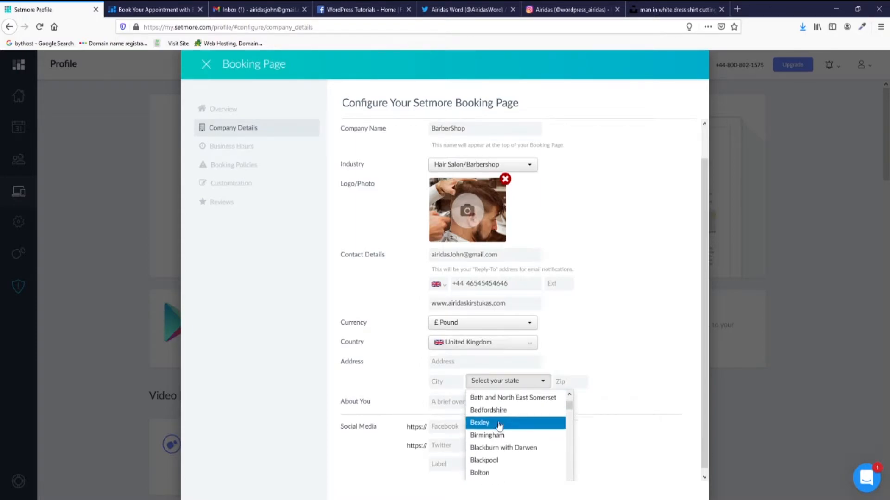
{"action": "scroll", "coordinate": [498, 421], "scroll_direction": "up", "scroll_amount": 3}
{"action": "left_click", "coordinate": [497, 406]}
{"action": "key", "text": "k"}
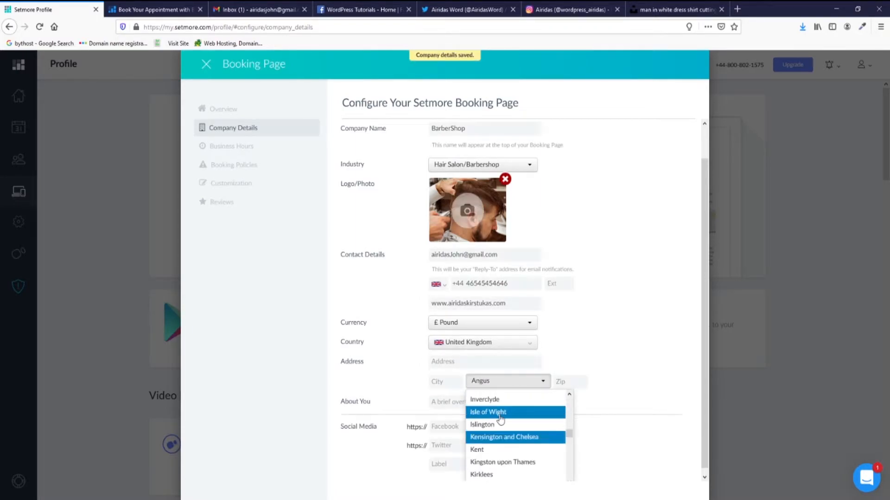
{"action": "left_click", "coordinate": [494, 451]}
Paste the street address, enter city Ashford and fill in the postcode.
{"action": "left_click", "coordinate": [464, 362]}
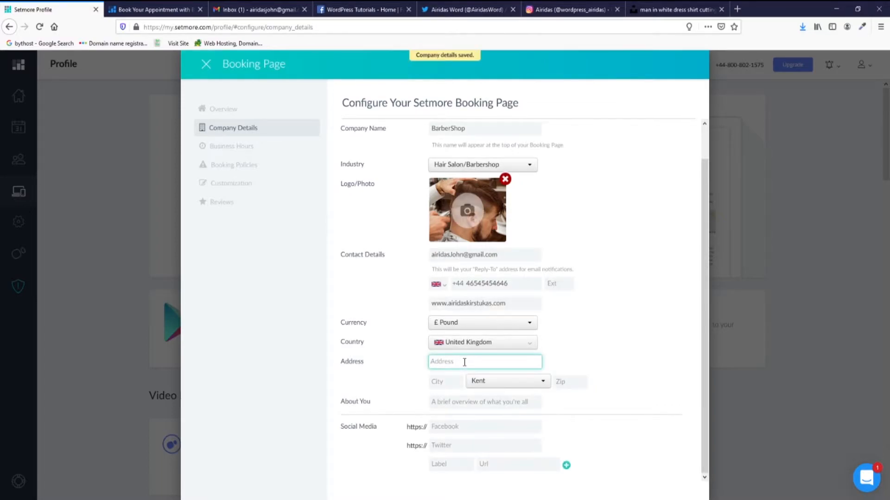
{"action": "left_click", "coordinate": [447, 385]}
{"action": "type", "text": "Ashford"}
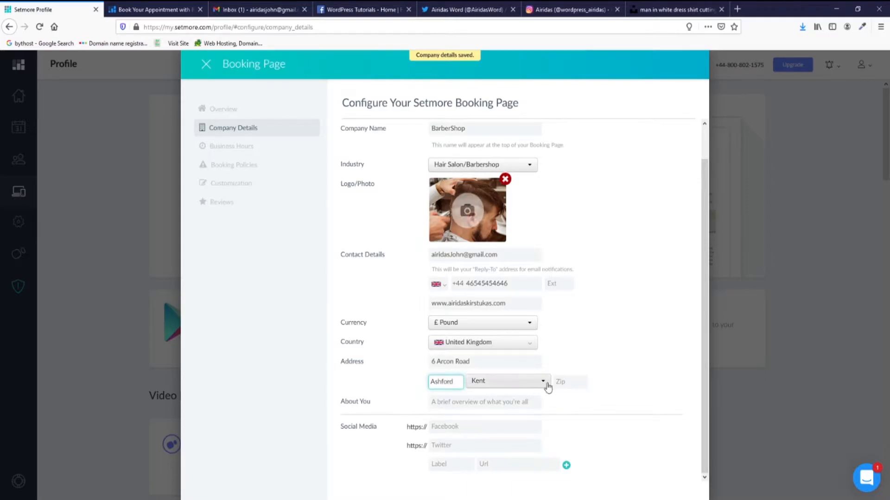
{"action": "left_click", "coordinate": [570, 383]}
{"action": "type", "text": "rewtewrt"}
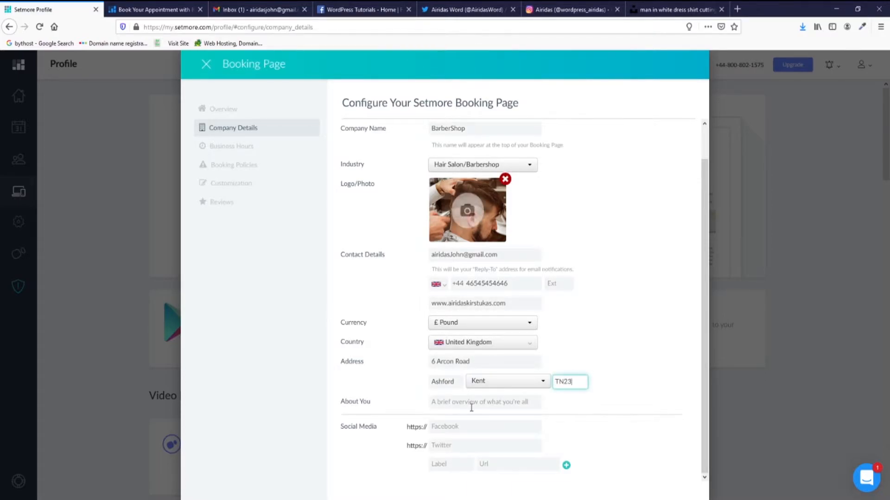
{"action": "left_click", "coordinate": [471, 408]}
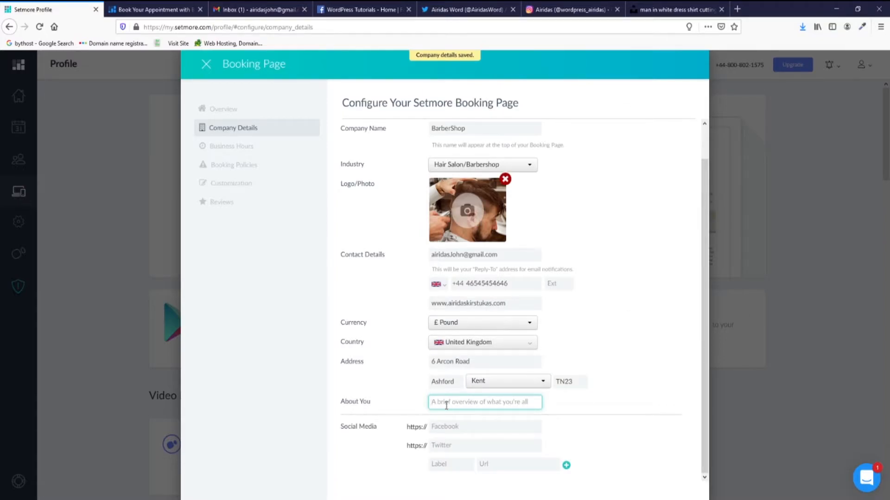
Write About You as 'An independent barbers for a no-hassle barber experience', fixing 'independant' via spellcheck.
{"action": "type", "text": "An"}
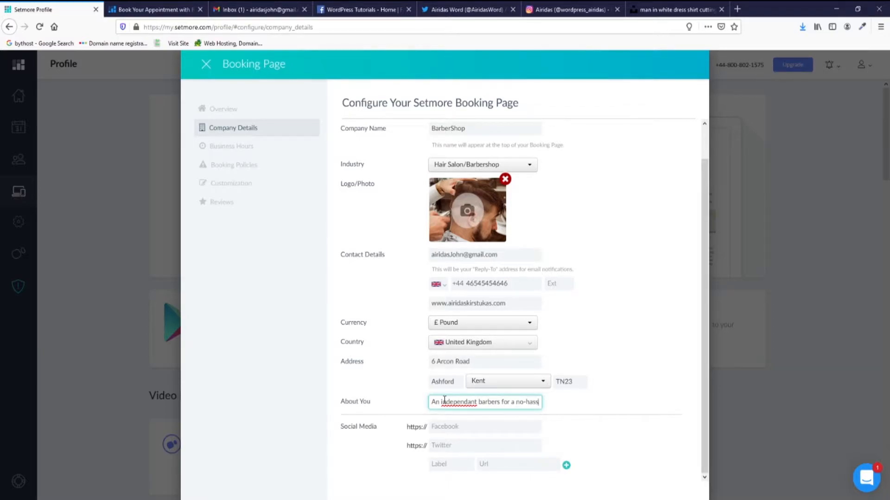
{"action": "type", "text": "le barber experience"}
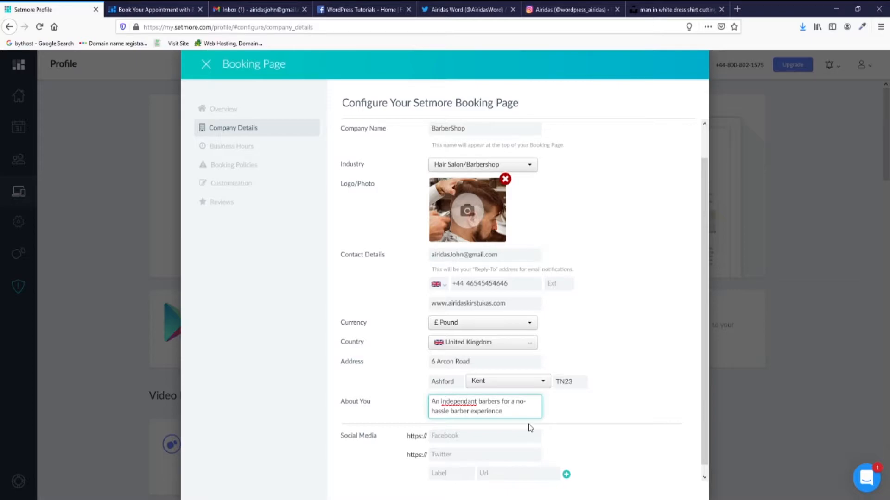
{"action": "right_click", "coordinate": [456, 404]}
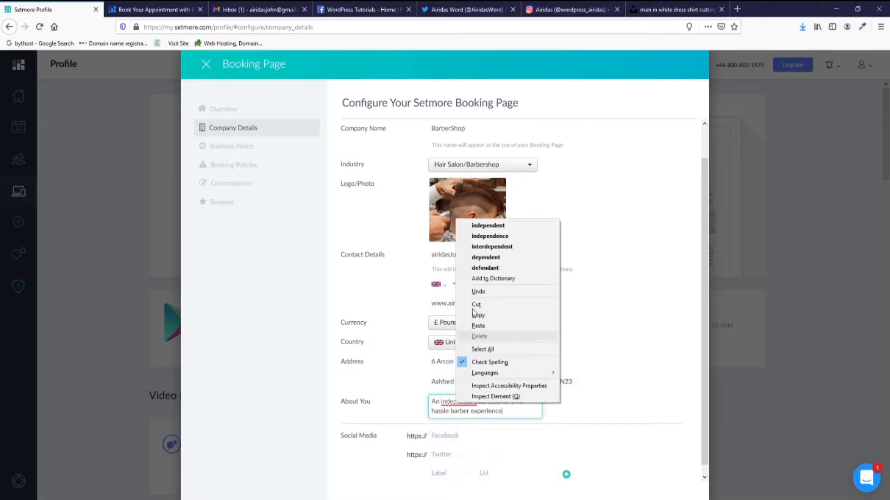
{"action": "left_click", "coordinate": [504, 227]}
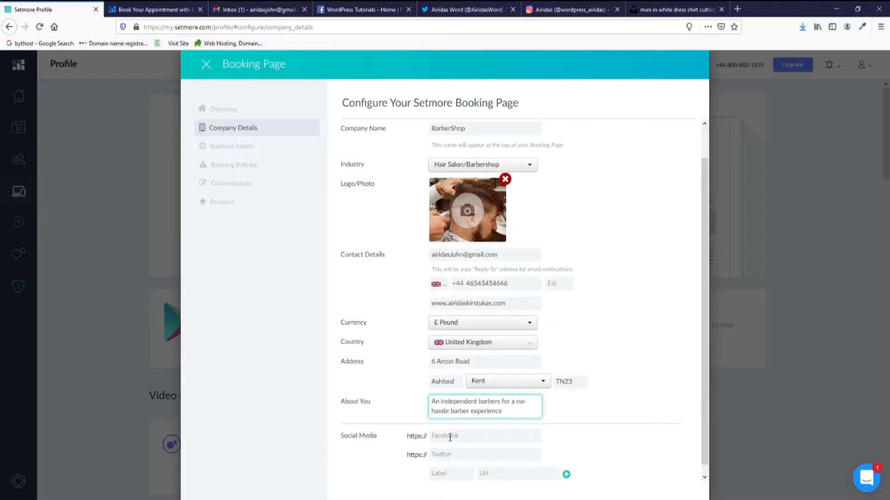
{"action": "left_click", "coordinate": [450, 438]}
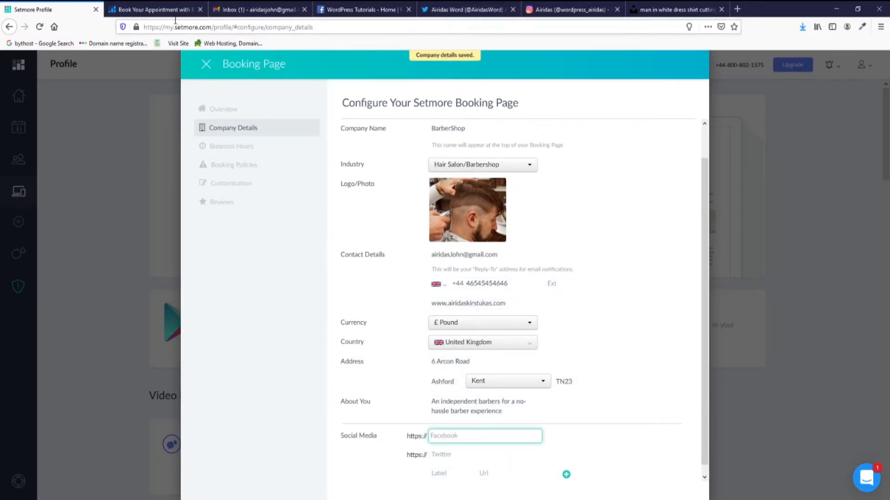
Copy the Facebook page address into the Facebook social media field.
{"action": "left_click", "coordinate": [368, 6]}
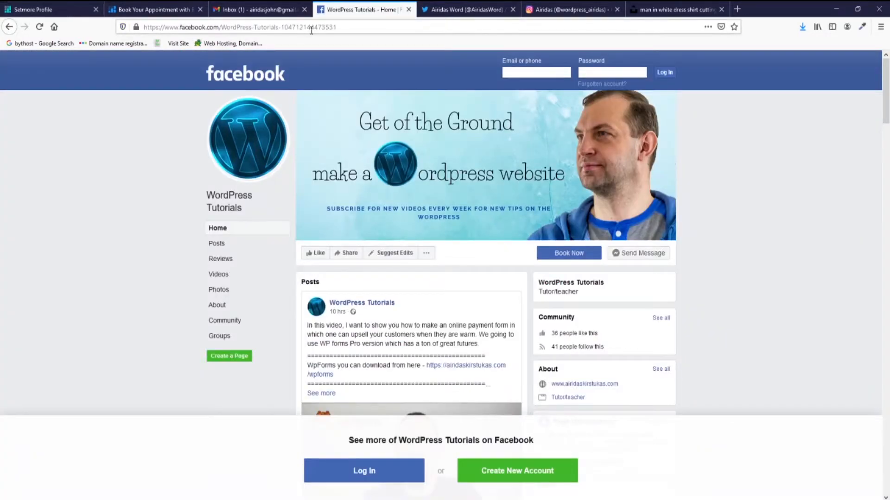
{"action": "left_click_drag", "start_coordinate": [348, 24], "coordinate": [132, 22]}
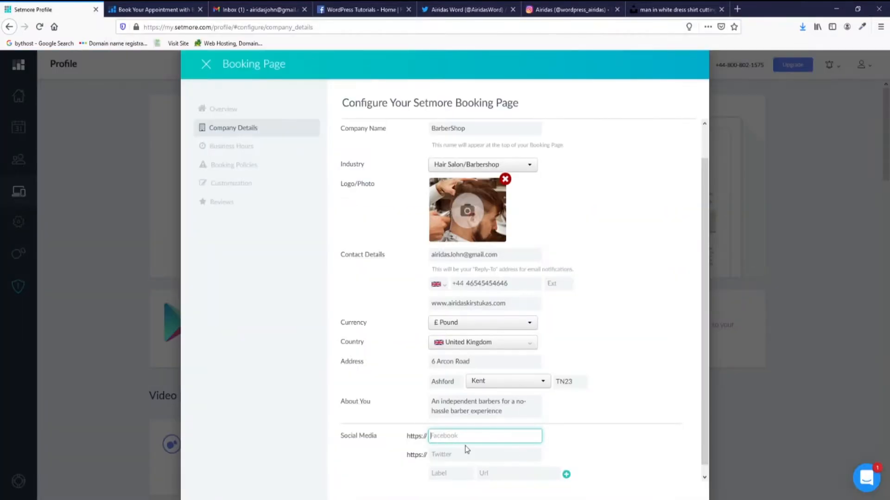
{"action": "key", "text": "ctrl+v"}
{"action": "left_click", "coordinate": [467, 452]}
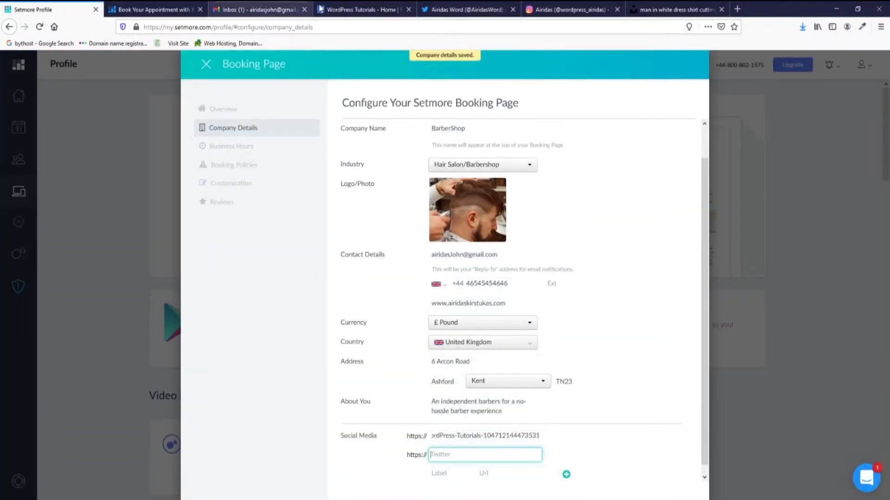
Copy the Twitter profile address into the Twitter social media field.
{"action": "left_click", "coordinate": [458, 7]}
{"action": "left_click", "coordinate": [234, 27]}
{"action": "left_click_drag", "start_coordinate": [235, 28], "coordinate": [133, 34]}
{"action": "key", "text": "ctrl+c"}
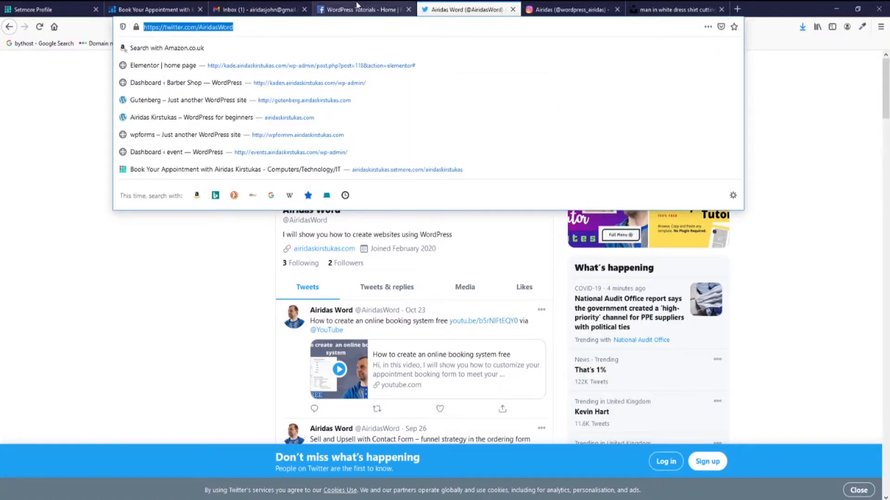
{"action": "left_click", "coordinate": [64, 13]}
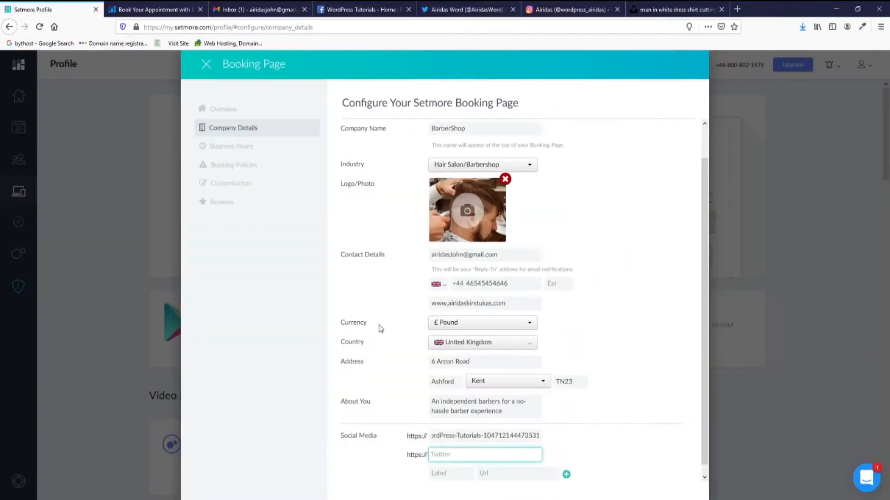
{"action": "key", "text": "ctrl+v"}
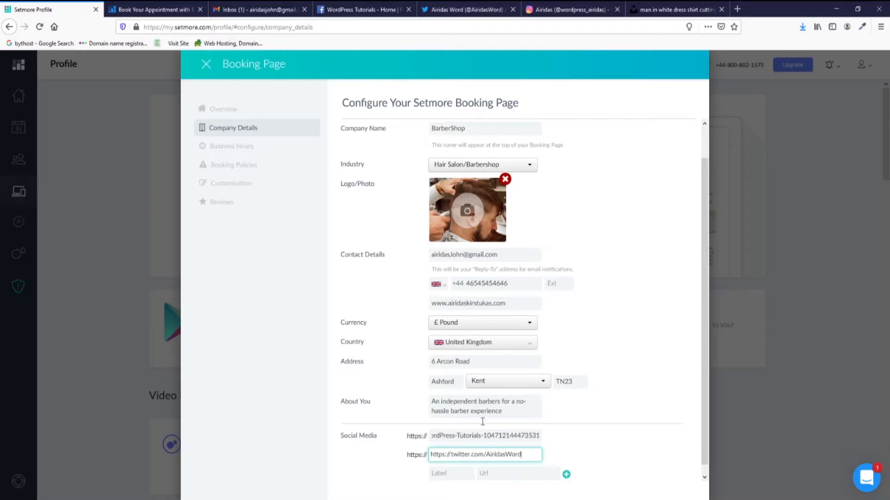
Add a social link labelled 'Instagram' with the profile URL copied from the Instagram tab.
{"action": "left_click", "coordinate": [445, 473]}
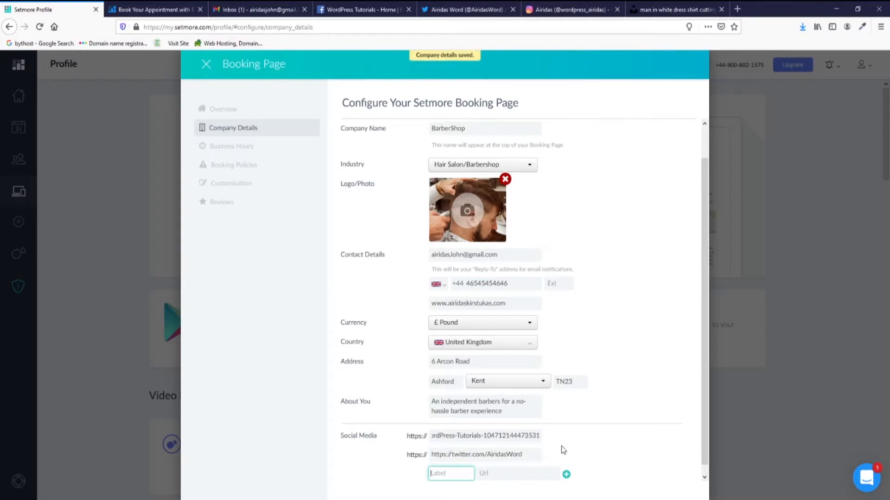
{"action": "scroll", "coordinate": [641, 429], "scroll_direction": "down", "scroll_amount": 1}
{"action": "type", "text": "Instagr"}
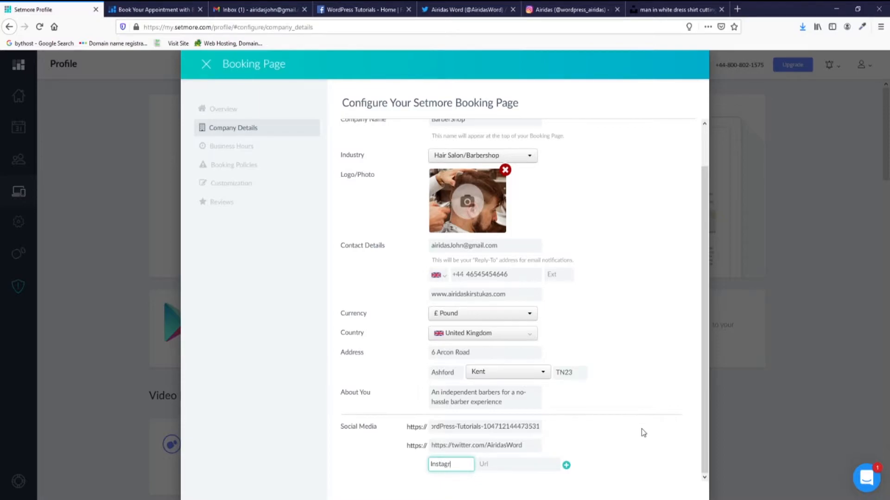
{"action": "type", "text": "am"}
{"action": "left_click", "coordinate": [531, 465]}
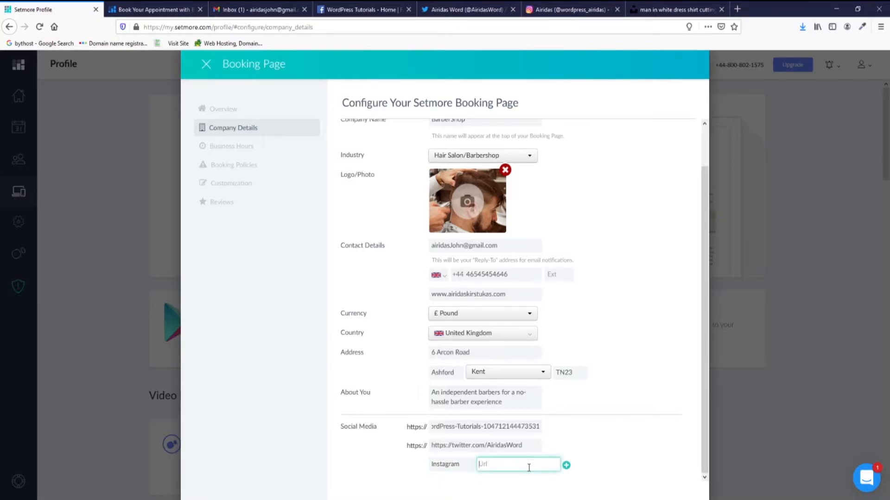
{"action": "left_click", "coordinate": [567, 9]}
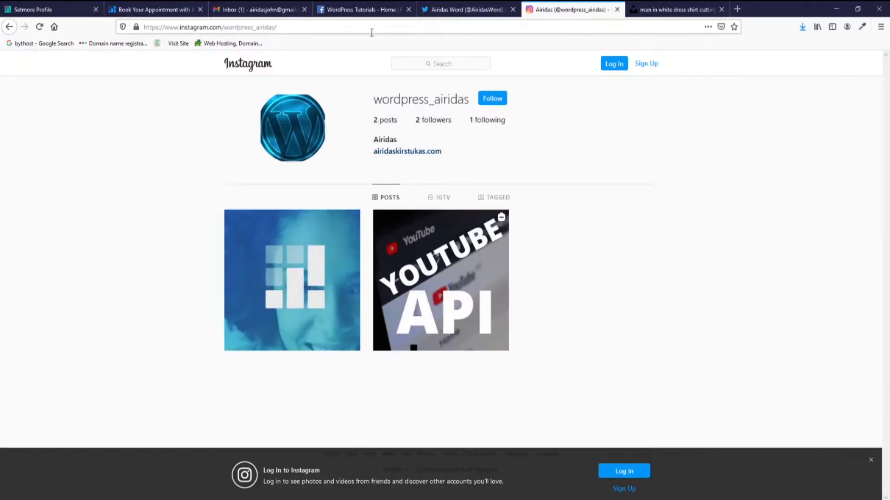
{"action": "left_click", "coordinate": [209, 27]}
{"action": "key", "text": "ctrl+c"}
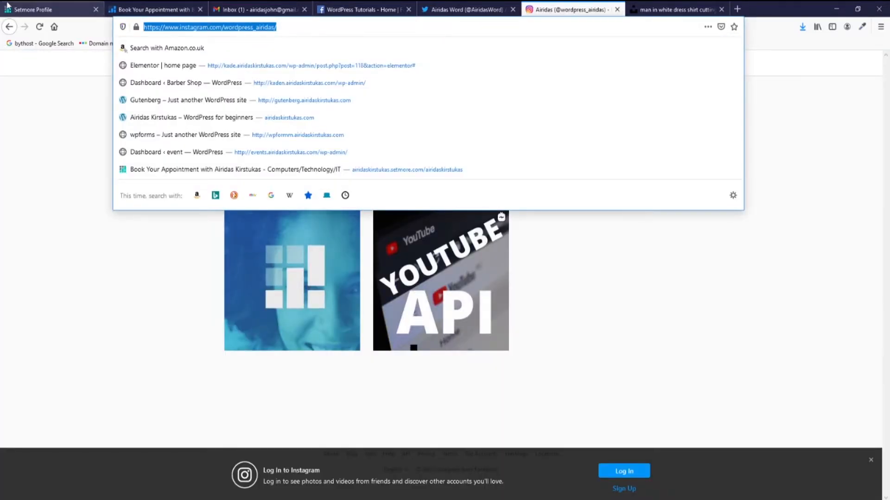
{"action": "left_click", "coordinate": [28, 10]}
{"action": "key", "text": "ctrl+v"}
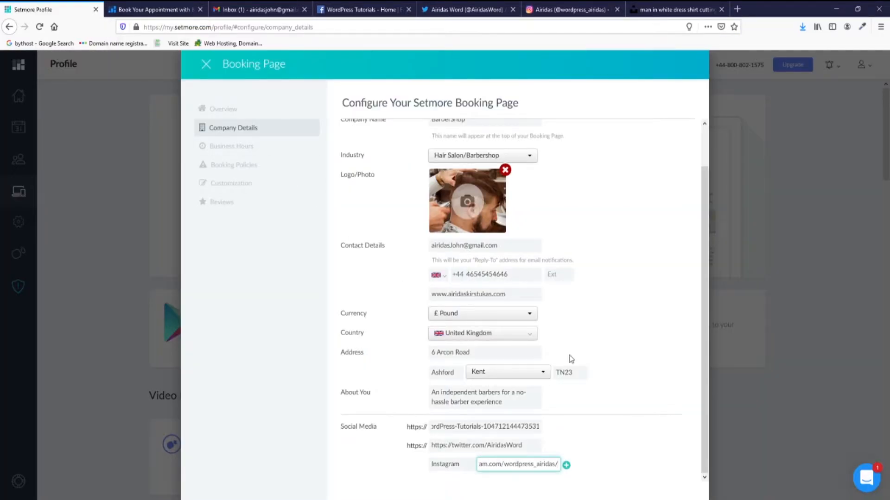
{"action": "key", "text": "Return"}
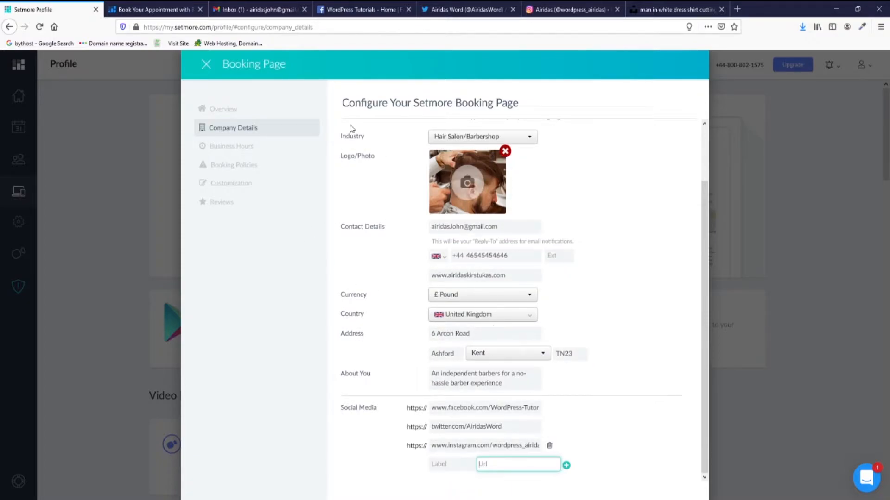
{"action": "left_click", "coordinate": [254, 151]}
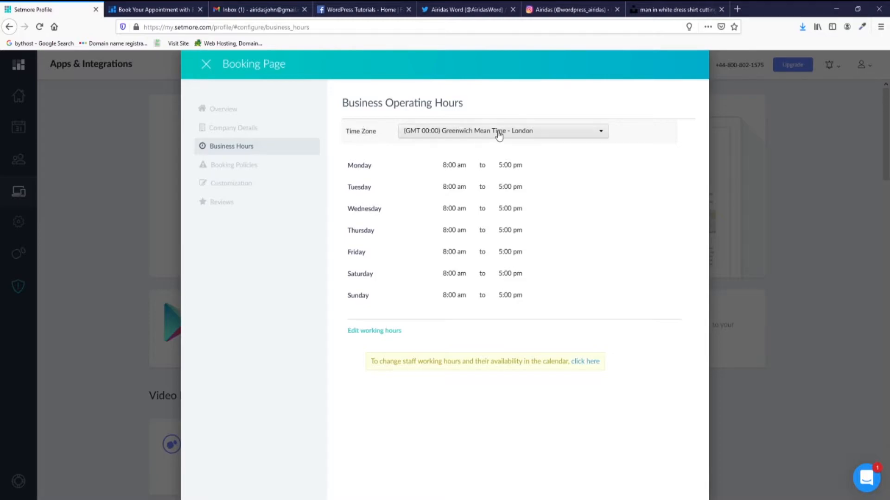
Open Booking Policies from the Booking Page sidebar.
{"action": "left_click", "coordinate": [255, 170]}
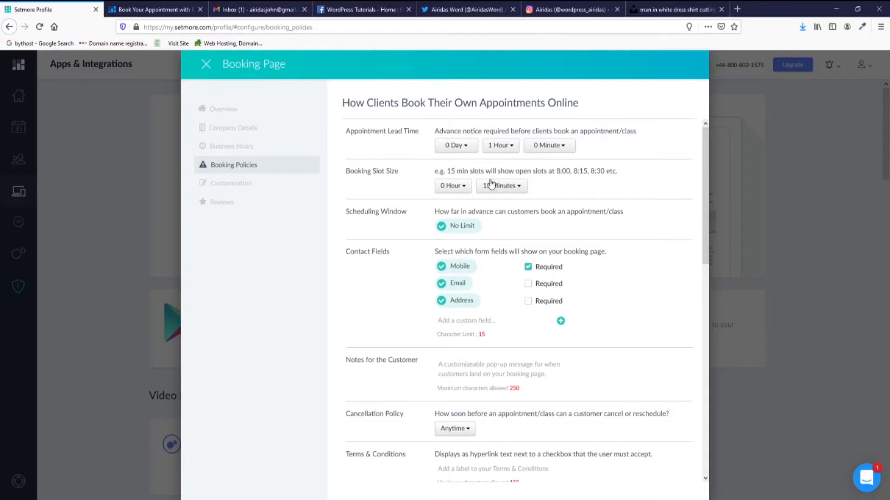
Try 10-minute booking slots, then set slot size back to 15 minutes.
{"action": "left_click", "coordinate": [517, 188]}
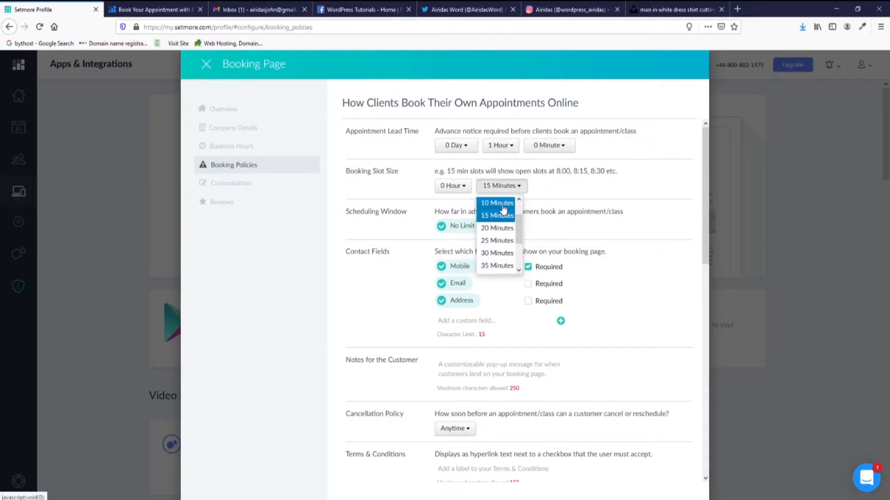
{"action": "left_click", "coordinate": [504, 204]}
{"action": "left_click", "coordinate": [501, 185]}
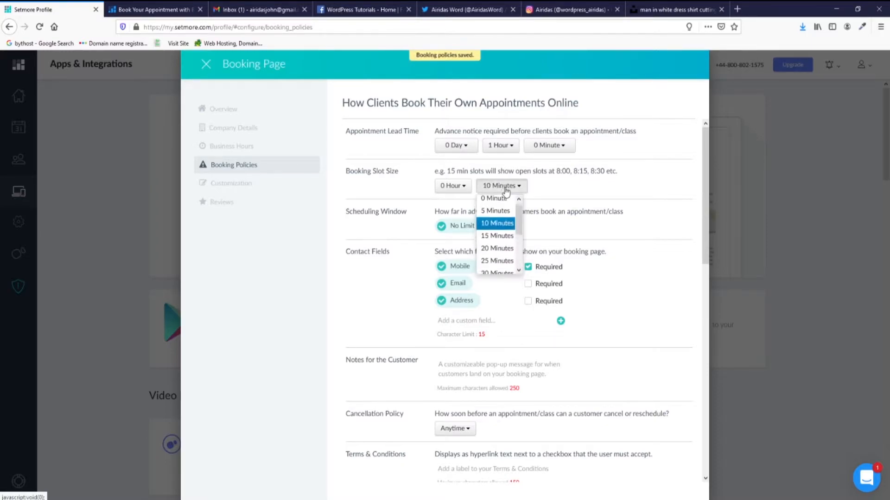
{"action": "left_click", "coordinate": [501, 229]}
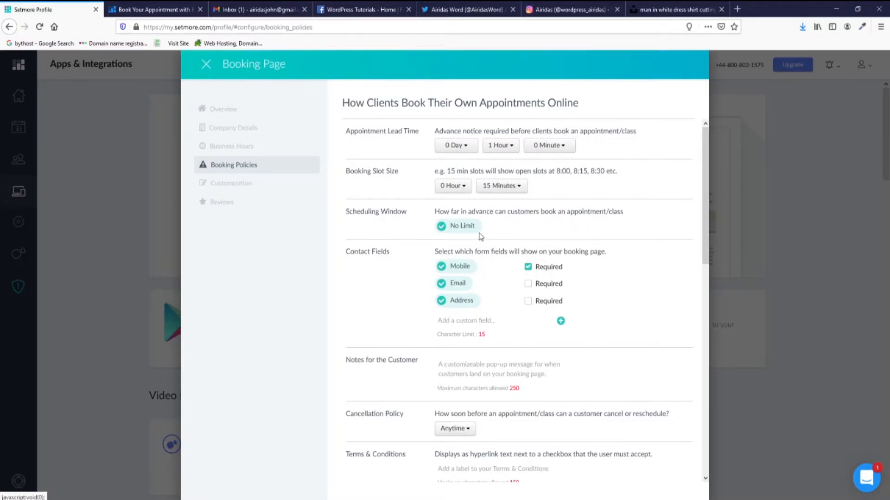
Replace No Limit with a scheduling window of 29 days and 12 months.
{"action": "left_click", "coordinate": [450, 232]}
{"action": "left_click", "coordinate": [454, 227]}
{"action": "scroll", "coordinate": [445, 258], "scroll_direction": "down", "scroll_amount": 10}
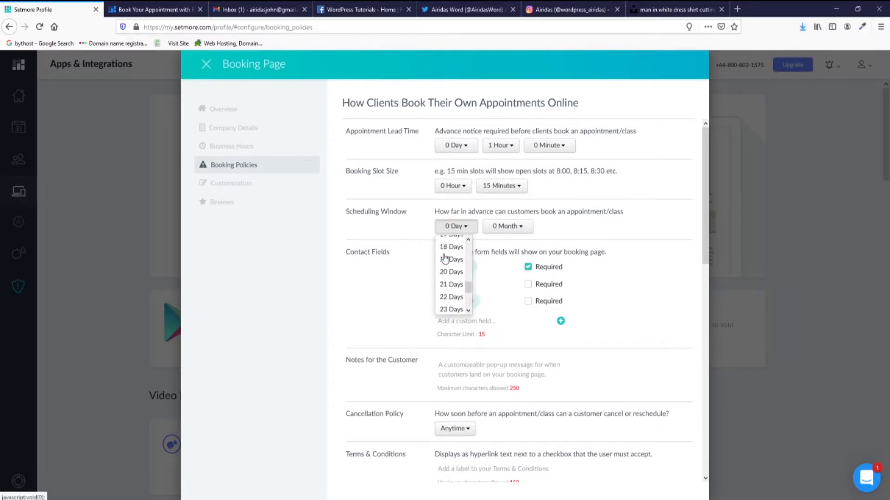
{"action": "scroll", "coordinate": [456, 309], "scroll_direction": "up", "scroll_amount": 5}
{"action": "left_click", "coordinate": [456, 308]}
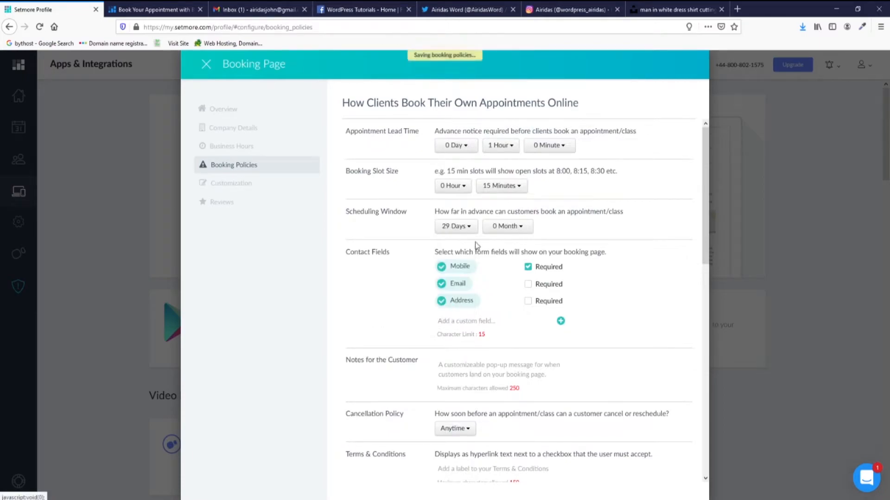
{"action": "left_click", "coordinate": [507, 226]}
{"action": "scroll", "coordinate": [505, 287], "scroll_direction": "down", "scroll_amount": 4}
{"action": "left_click", "coordinate": [503, 308]}
{"action": "left_click", "coordinate": [455, 226]}
{"action": "scroll", "coordinate": [450, 245], "scroll_direction": "down", "scroll_amount": 10}
{"action": "left_click", "coordinate": [413, 260]}
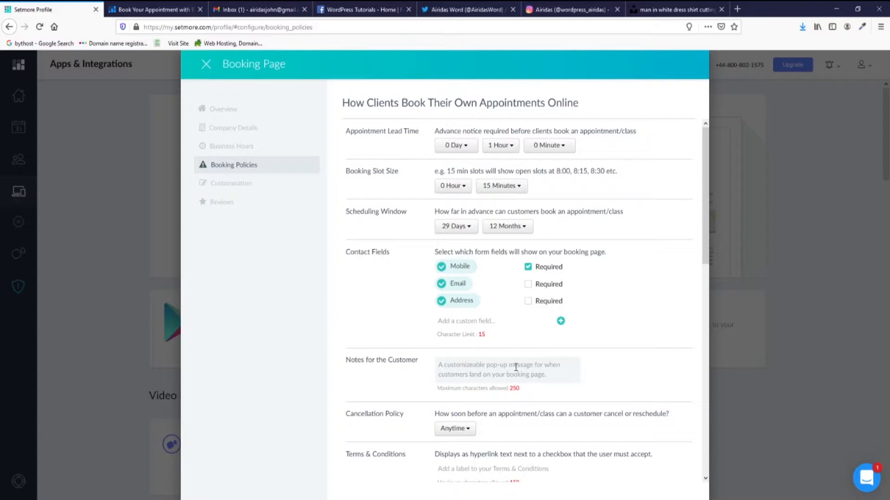
Keep the cancellation policy set to Anytime.
{"action": "scroll", "coordinate": [516, 367], "scroll_direction": "down", "scroll_amount": 4}
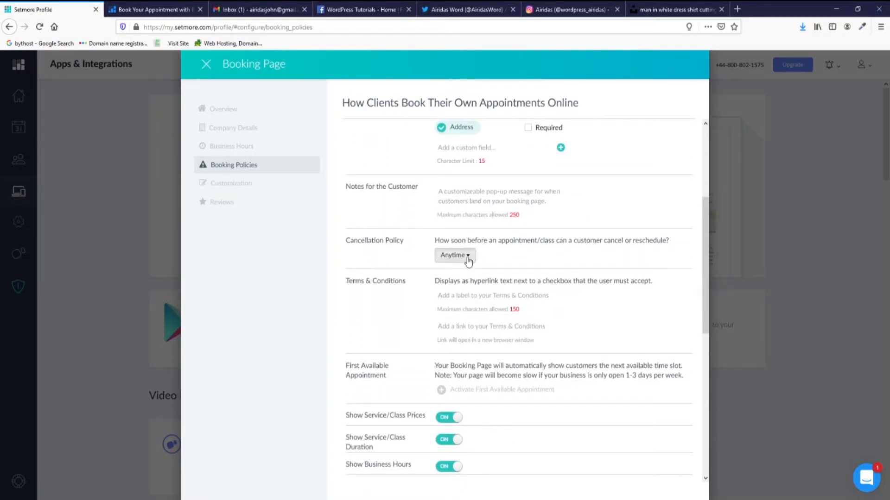
{"action": "left_click", "coordinate": [466, 256]}
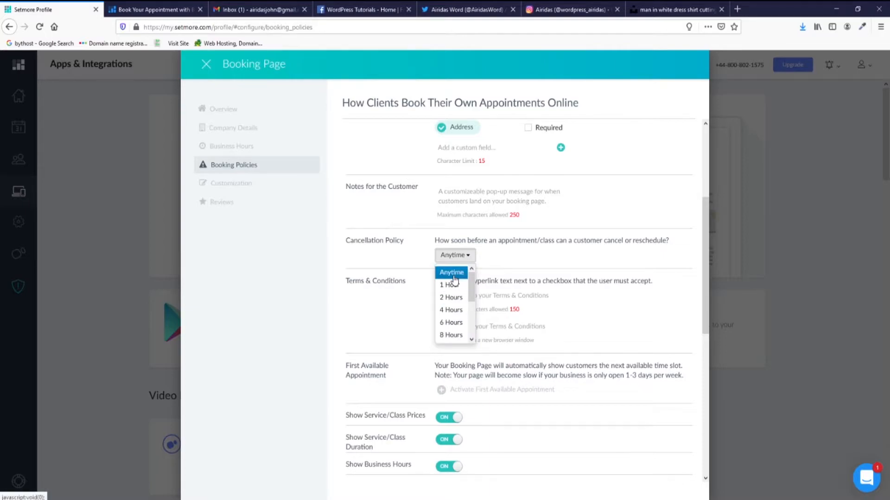
{"action": "left_click", "coordinate": [452, 275]}
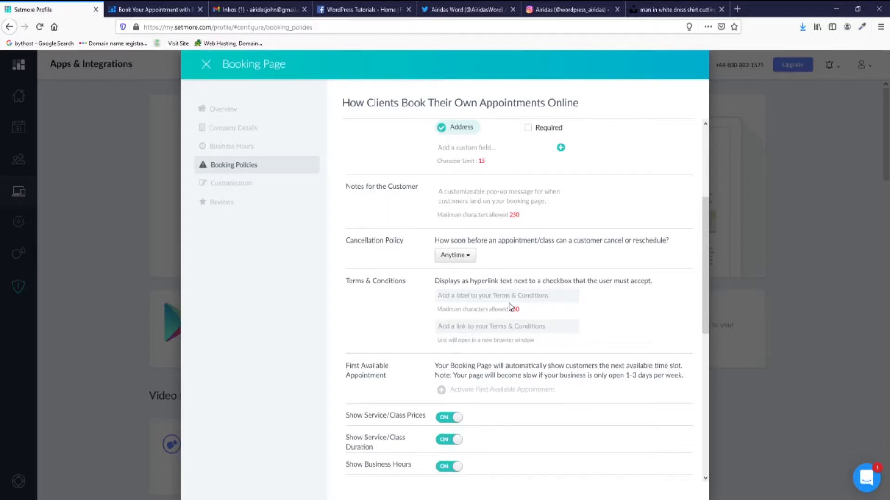
Toggle Customer Login off and back on, then open Customization settings.
{"action": "scroll", "coordinate": [462, 316], "scroll_direction": "down", "scroll_amount": 3}
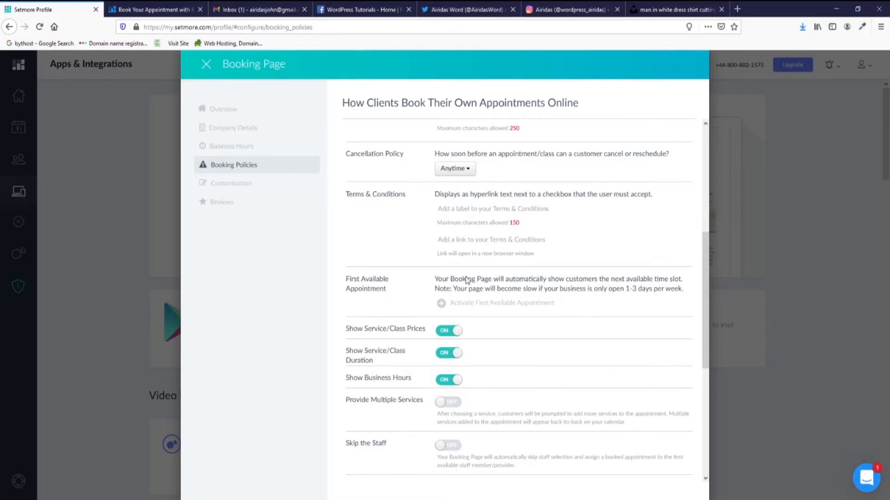
{"action": "scroll", "coordinate": [440, 327], "scroll_direction": "down", "scroll_amount": 4}
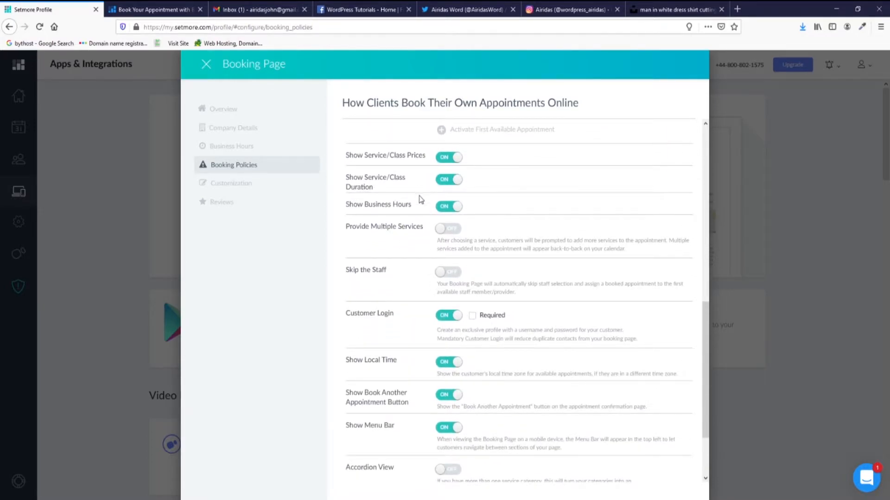
{"action": "scroll", "coordinate": [437, 225], "scroll_direction": "down", "scroll_amount": 1}
{"action": "scroll", "coordinate": [437, 226], "scroll_direction": "down", "scroll_amount": 2}
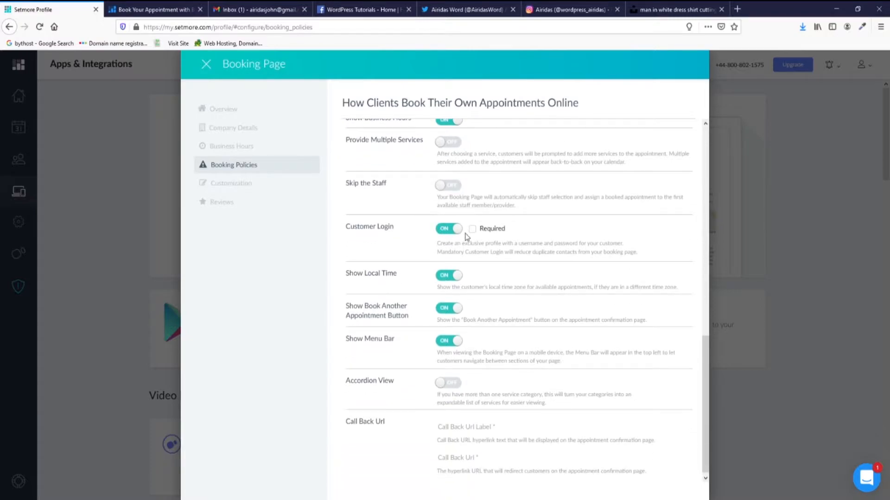
{"action": "left_click", "coordinate": [450, 232]}
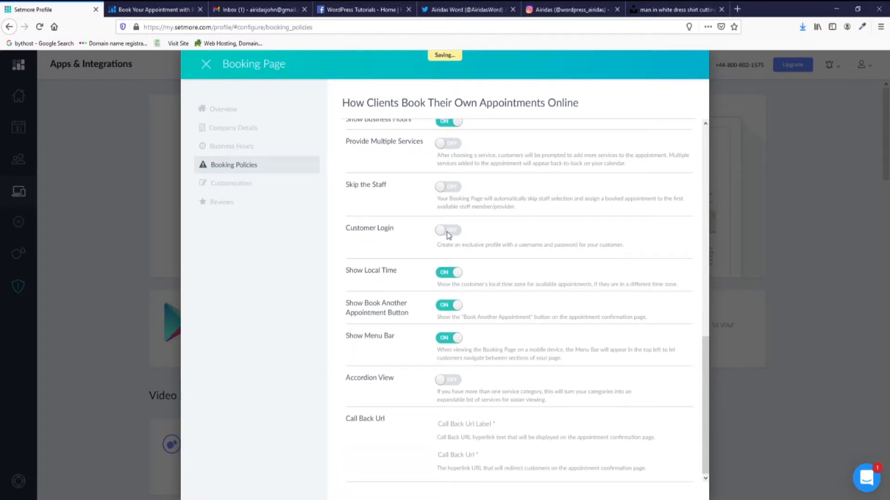
{"action": "left_click", "coordinate": [446, 232]}
{"action": "scroll", "coordinate": [432, 278], "scroll_direction": "up", "scroll_amount": 3}
{"action": "scroll", "coordinate": [410, 367], "scroll_direction": "up", "scroll_amount": 3}
{"action": "scroll", "coordinate": [411, 369], "scroll_direction": "down", "scroll_amount": 5}
{"action": "left_click", "coordinate": [242, 191]}
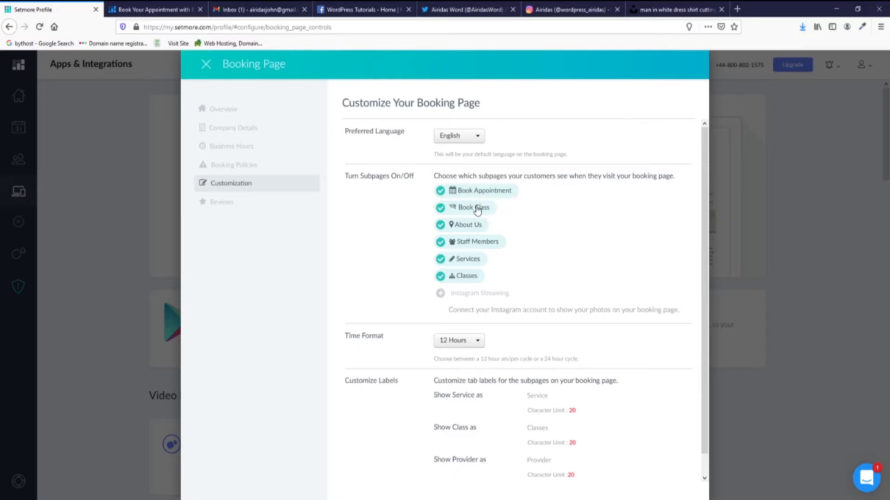
Preview the live BarberShop booking page, browse Customization options, then open Reviews.
{"action": "left_click", "coordinate": [131, 14]}
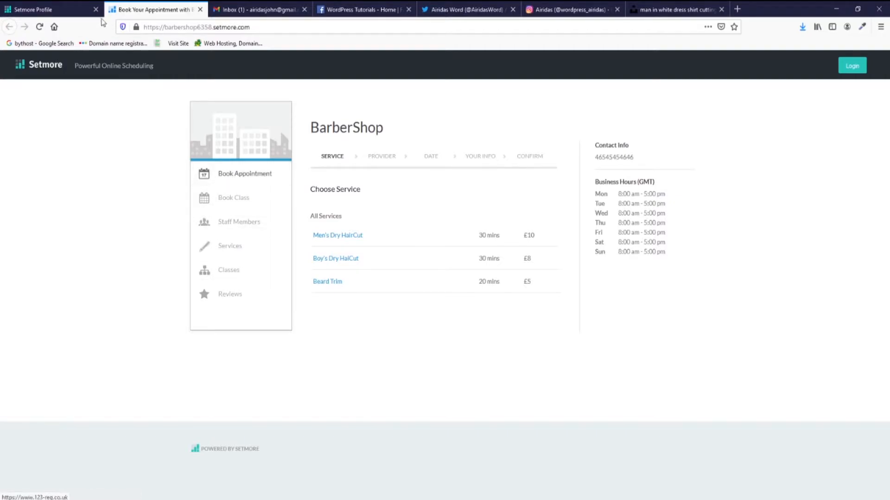
{"action": "left_click", "coordinate": [68, 10]}
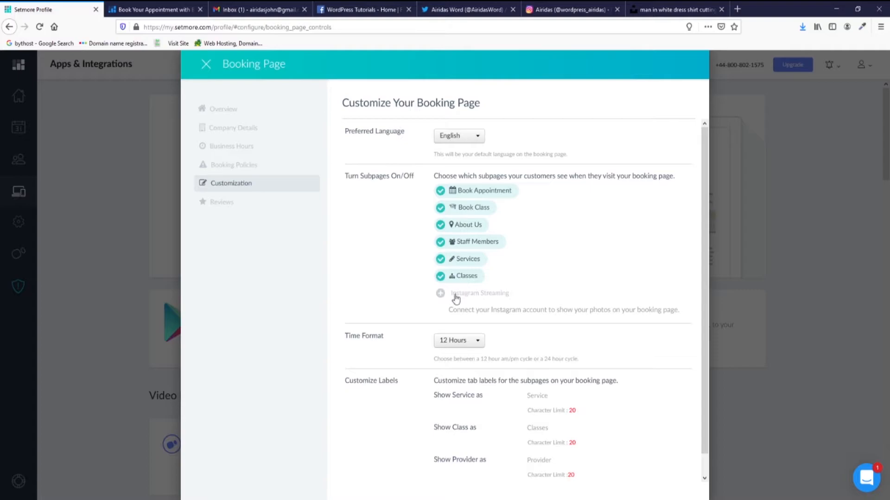
{"action": "scroll", "coordinate": [551, 278], "scroll_direction": "down", "scroll_amount": 1}
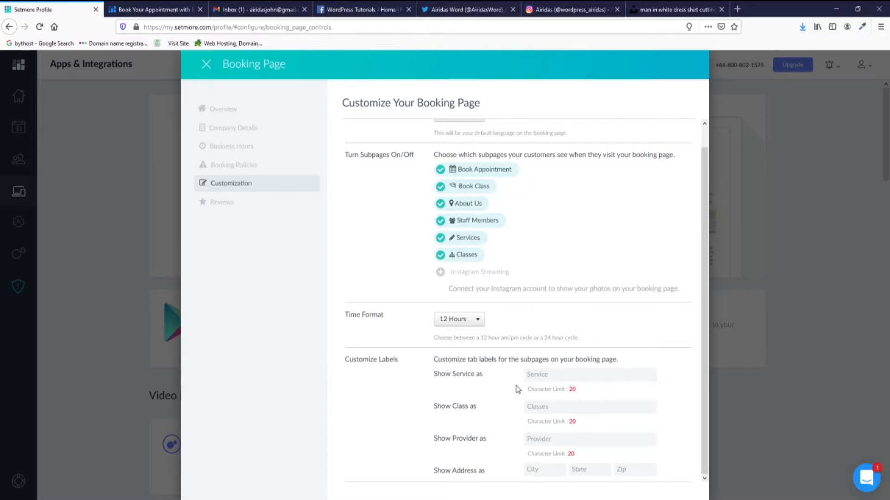
{"action": "scroll", "coordinate": [391, 380], "scroll_direction": "up", "scroll_amount": 1}
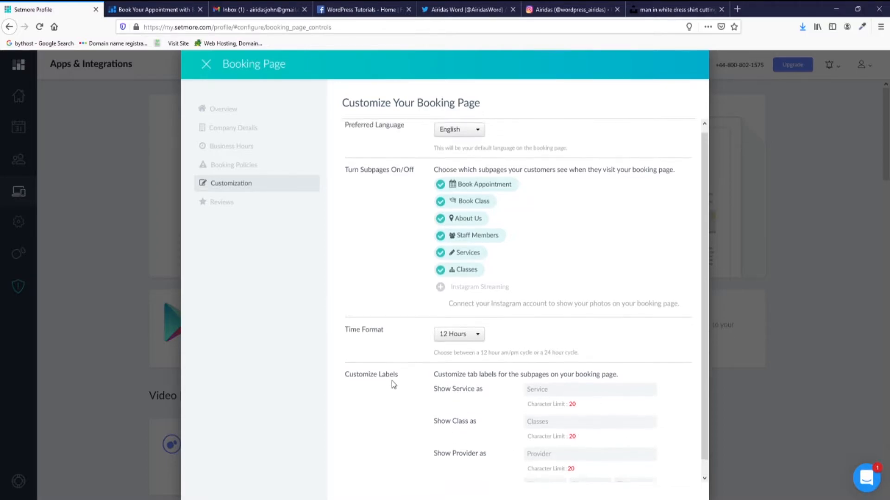
{"action": "scroll", "coordinate": [391, 380], "scroll_direction": "down", "scroll_amount": 1}
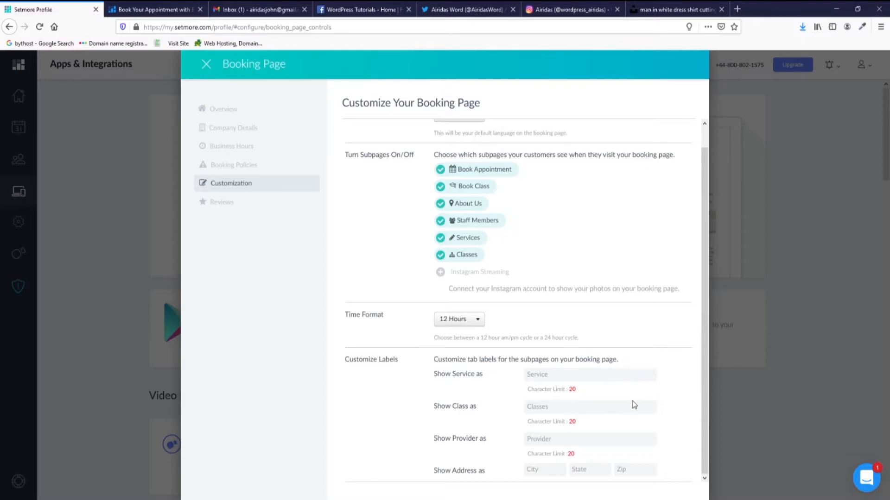
{"action": "left_click", "coordinate": [223, 204]}
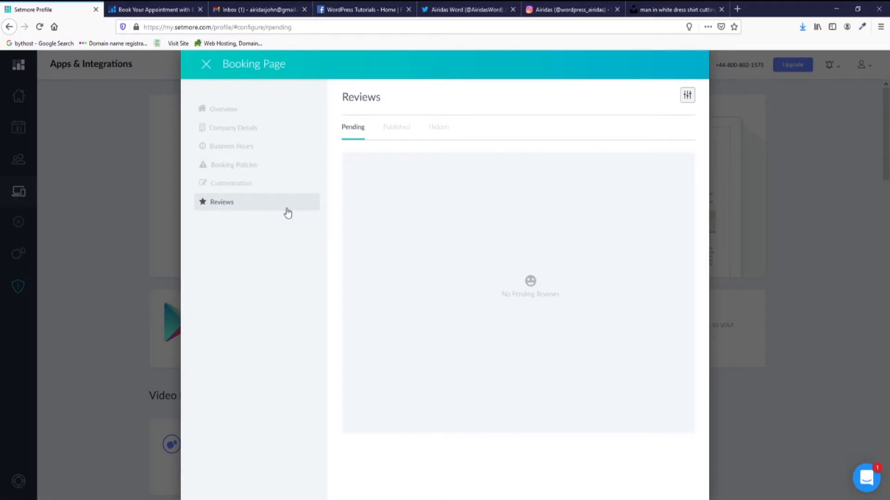
Check the Published, Hidden and Pending review tabs.
{"action": "left_click", "coordinate": [387, 129]}
{"action": "left_click", "coordinate": [431, 127]}
{"action": "left_click", "coordinate": [352, 127]}
Close the booking page settings and open account Preferences in Settings.
{"action": "left_click", "coordinate": [206, 66]}
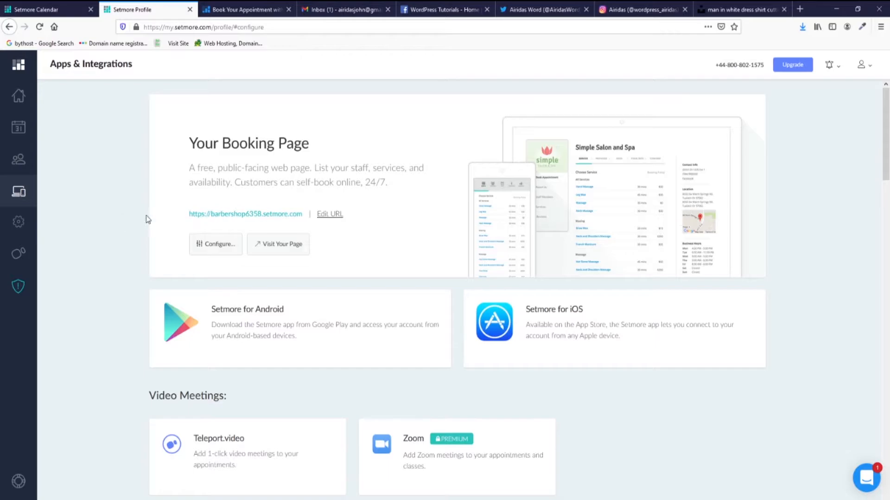
{"action": "left_click", "coordinate": [19, 223]}
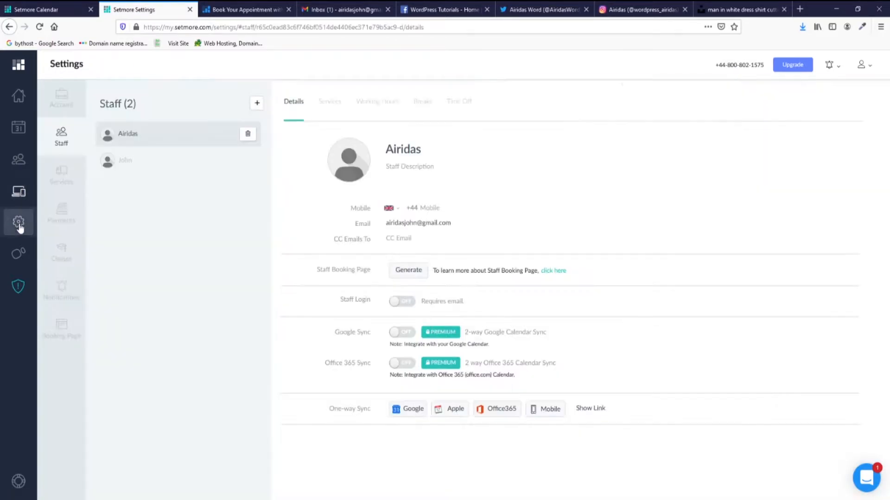
{"action": "left_click", "coordinate": [61, 98]}
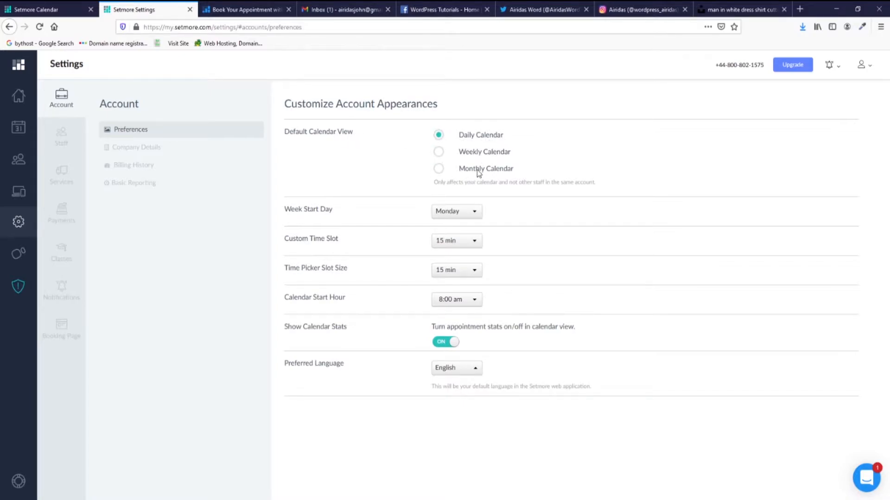
Make Weekly Calendar the default view, glance at Company Details, then try Billing History.
{"action": "left_click", "coordinate": [439, 154]}
{"action": "left_click", "coordinate": [160, 151]}
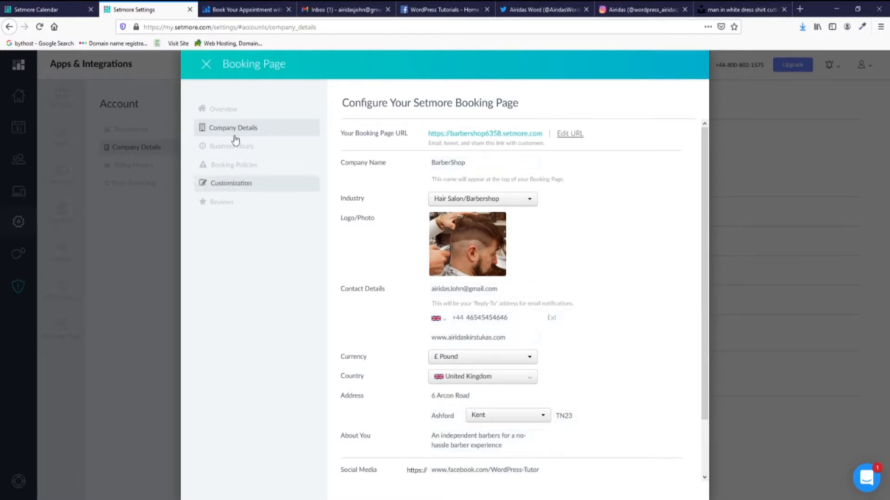
{"action": "left_click", "coordinate": [205, 65]}
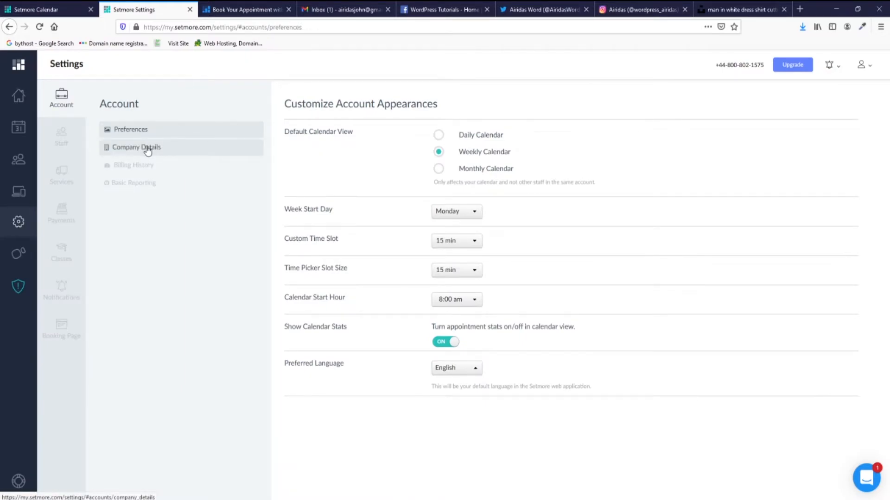
{"action": "left_click", "coordinate": [151, 165]}
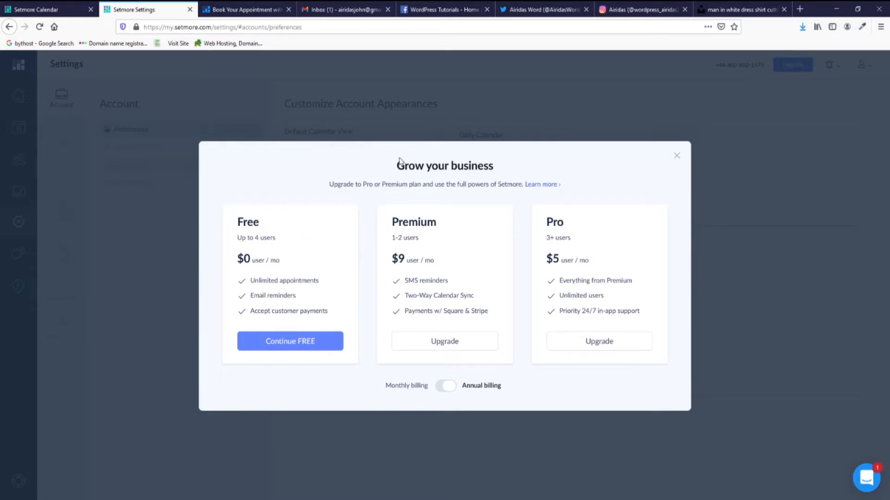
Dismiss the upgrade offer, look at Basic Reporting, then open the Staff settings.
{"action": "left_click", "coordinate": [297, 346]}
{"action": "left_click", "coordinate": [123, 188]}
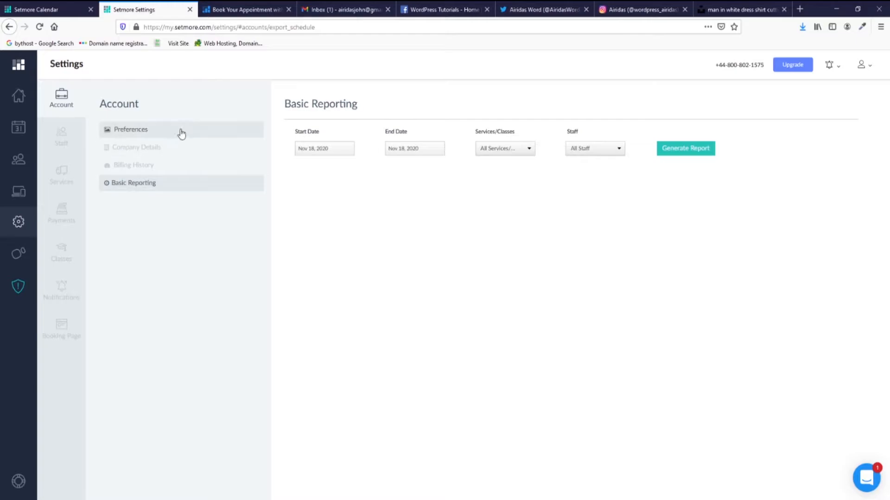
{"action": "left_click", "coordinate": [63, 142]}
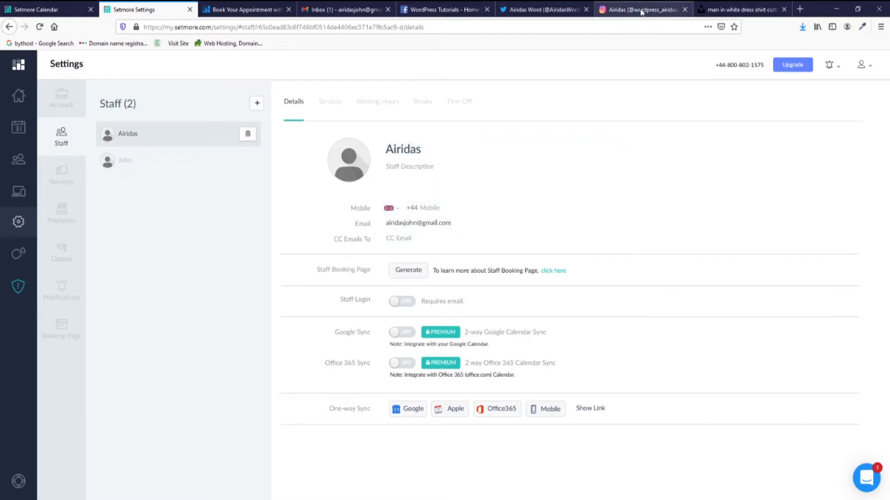
Download the first Unsplash 'portrait' search result as a JPEG into Pictures, then return to Setmore.
{"action": "left_click", "coordinate": [722, 7]}
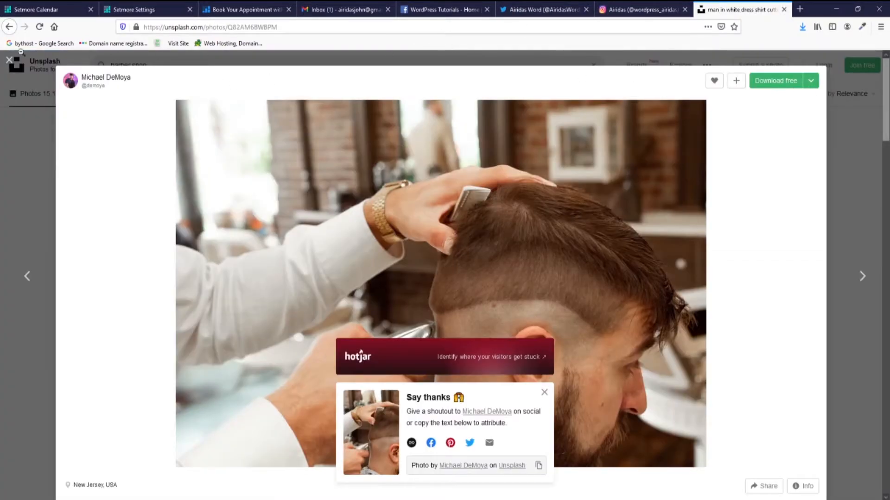
{"action": "left_click", "coordinate": [6, 71]}
{"action": "left_click", "coordinate": [92, 61]}
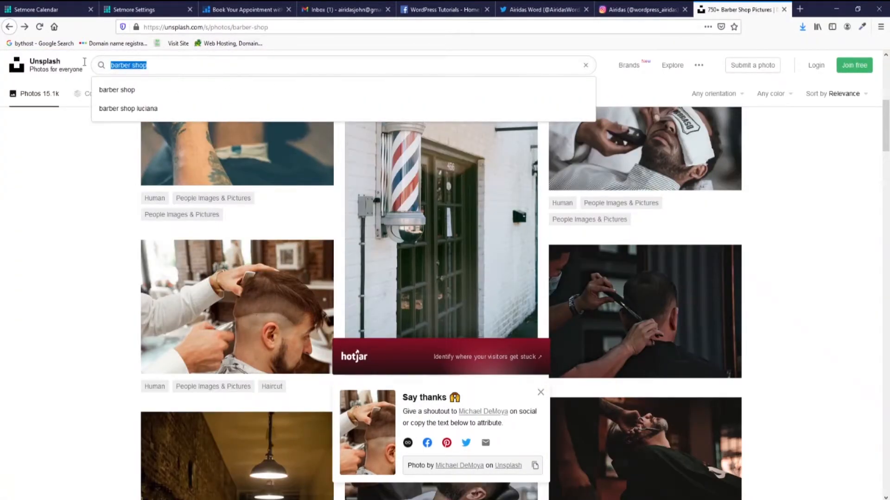
{"action": "type", "text": "portrait"}
{"action": "key", "text": "Return"}
{"action": "scroll", "coordinate": [638, 255], "scroll_direction": "down", "scroll_amount": 3}
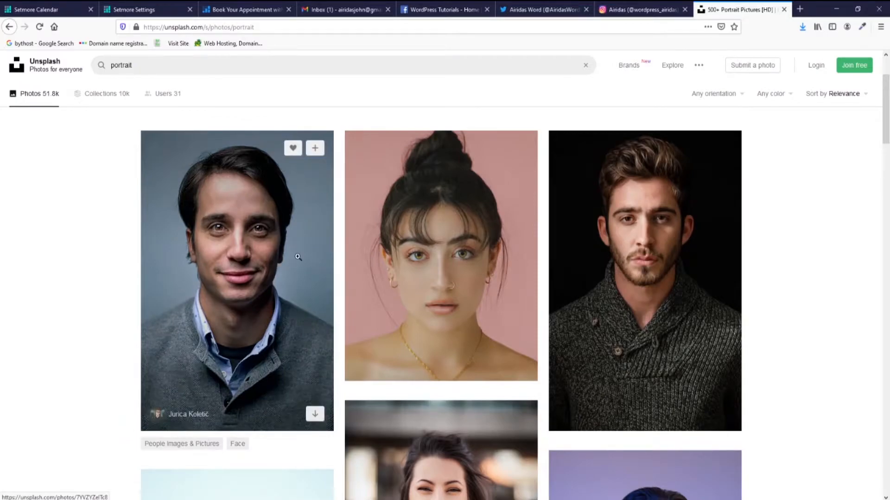
{"action": "left_click", "coordinate": [298, 258]}
{"action": "left_click", "coordinate": [784, 82]}
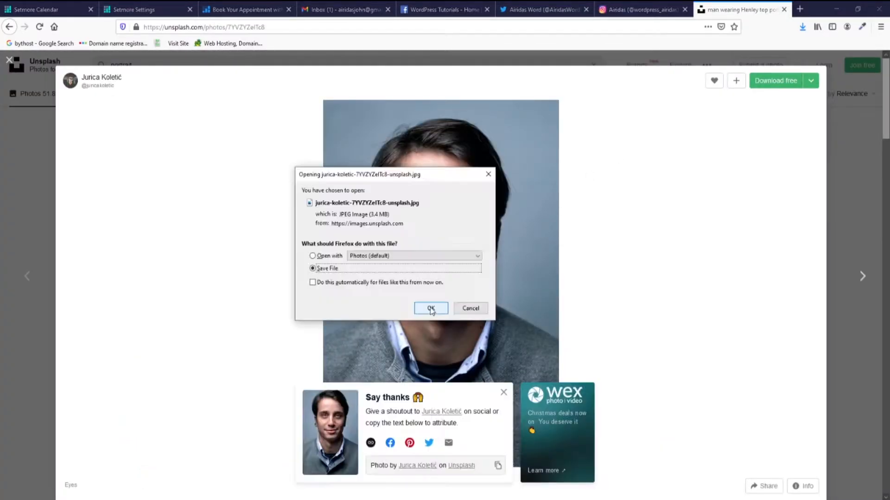
{"action": "left_click", "coordinate": [431, 308]}
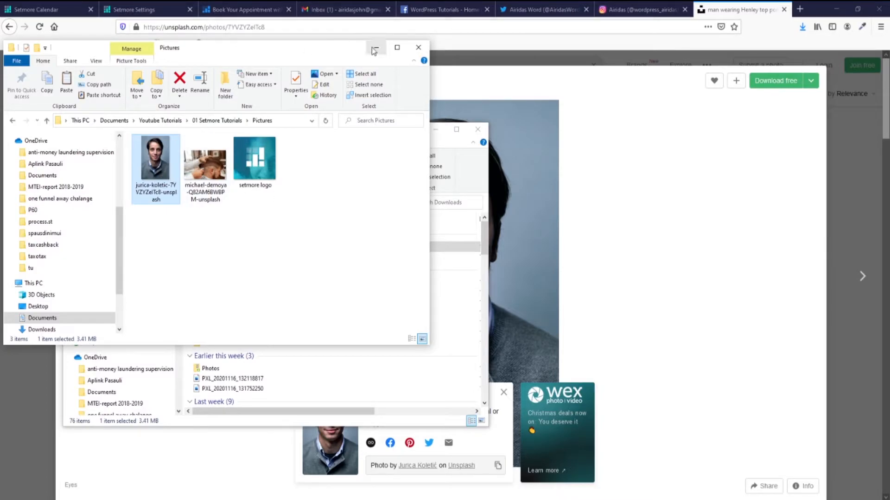
{"action": "left_click", "coordinate": [69, 9]}
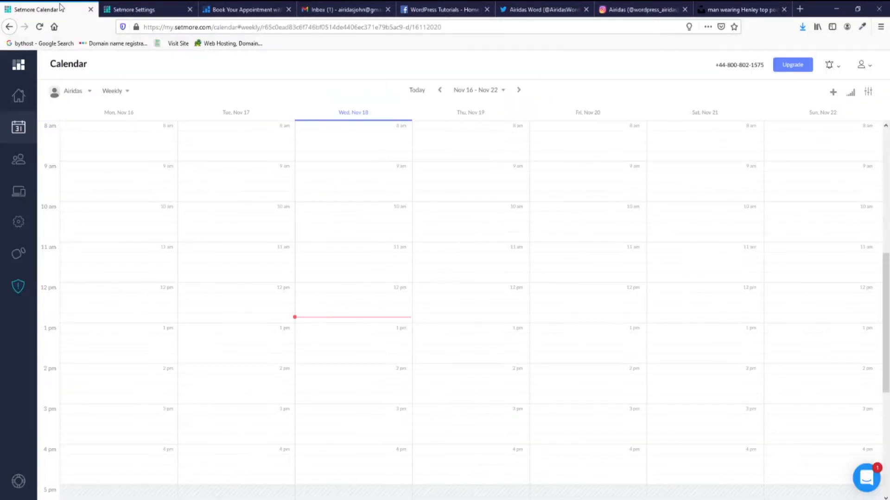
Upload and crop the downloaded portrait as the first staff member's avatar.
{"action": "left_click", "coordinate": [132, 10]}
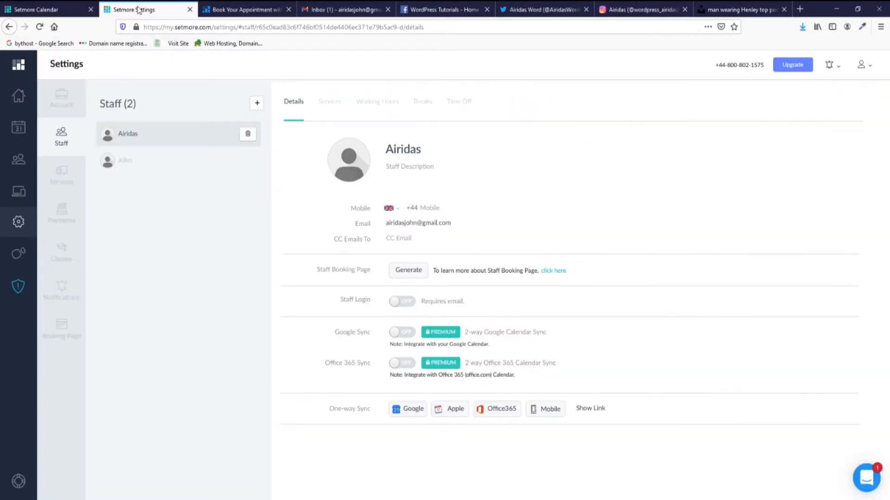
{"action": "left_click", "coordinate": [348, 166]}
{"action": "left_click", "coordinate": [186, 85]}
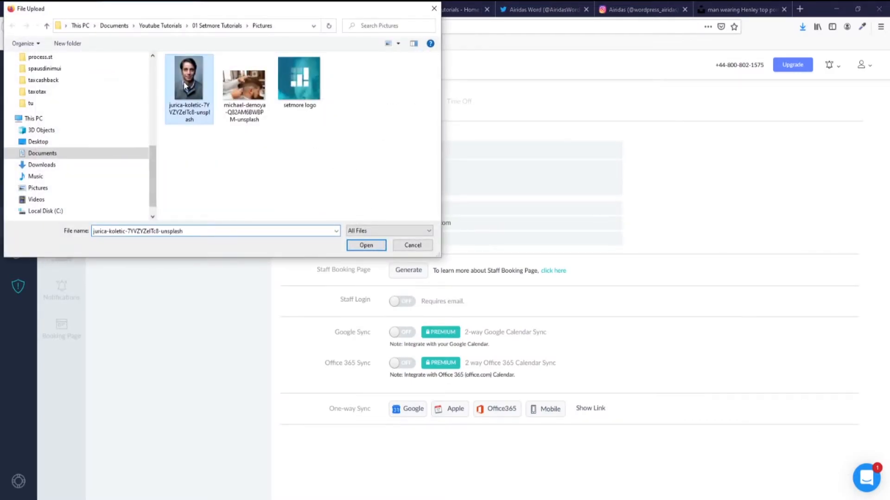
{"action": "left_click", "coordinate": [367, 246]}
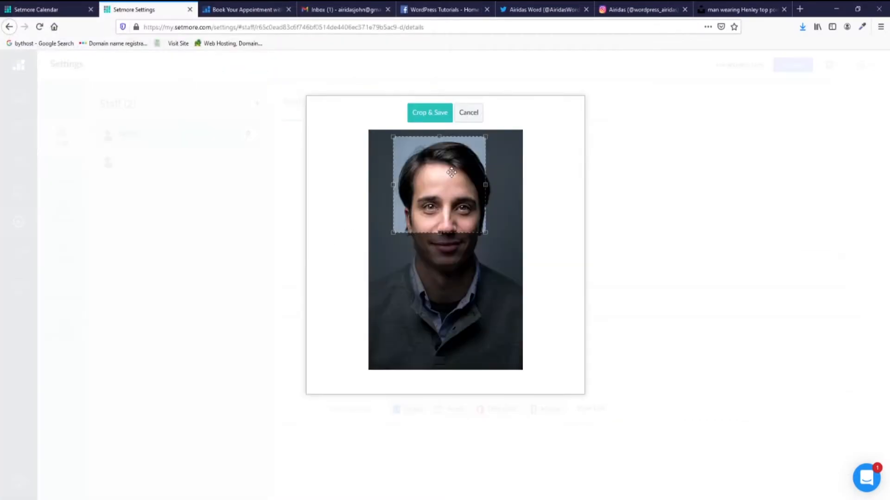
{"action": "mouse_move", "coordinate": [440, 232]}
{"action": "left_mouse_down"}
{"action": "mouse_move", "coordinate": [437, 265]}
{"action": "mouse_move", "coordinate": [426, 268]}
{"action": "mouse_move", "coordinate": [436, 247]}
{"action": "left_mouse_up"}
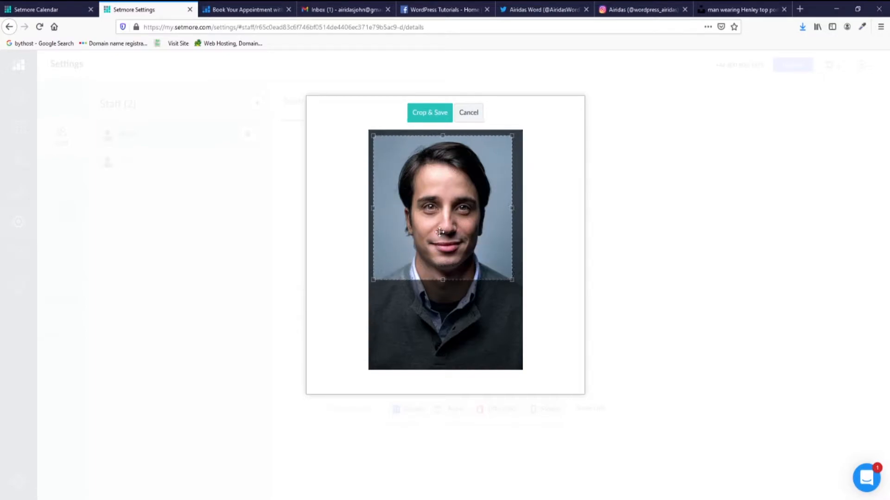
{"action": "left_click", "coordinate": [430, 112]}
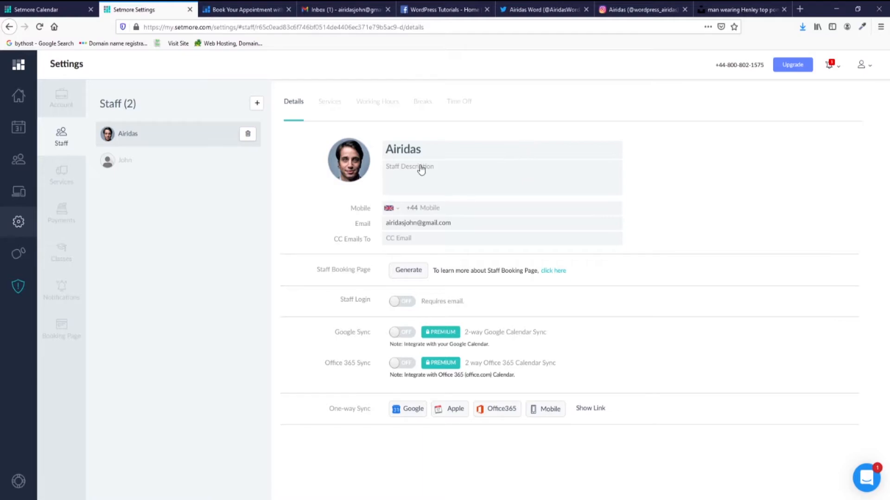
Add the staff description 'An authentic cut above..', then generate and copy the booking-page link.
{"action": "left_click", "coordinate": [417, 176]}
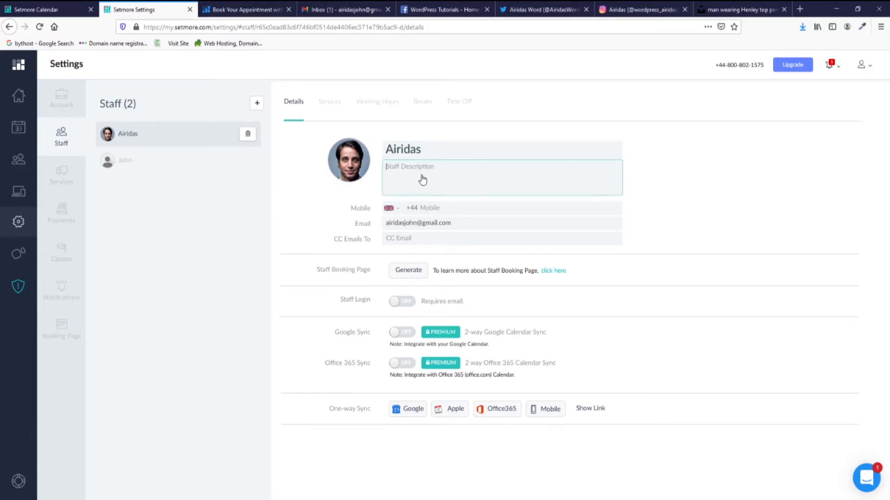
{"action": "type", "text": "An authentic cut above.."}
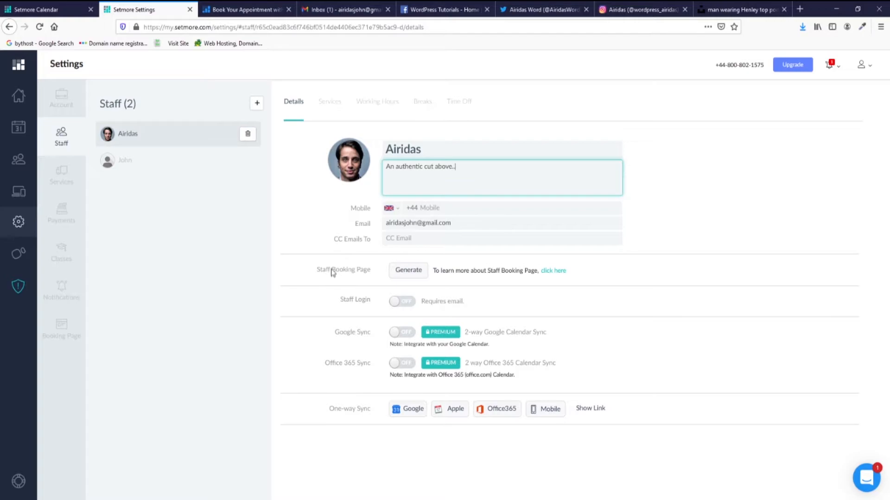
{"action": "left_click", "coordinate": [395, 272]}
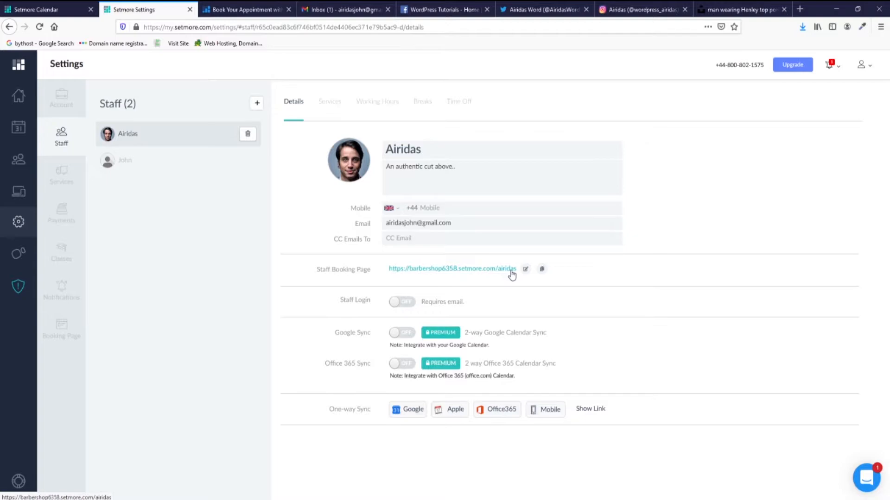
{"action": "left_click", "coordinate": [526, 269]}
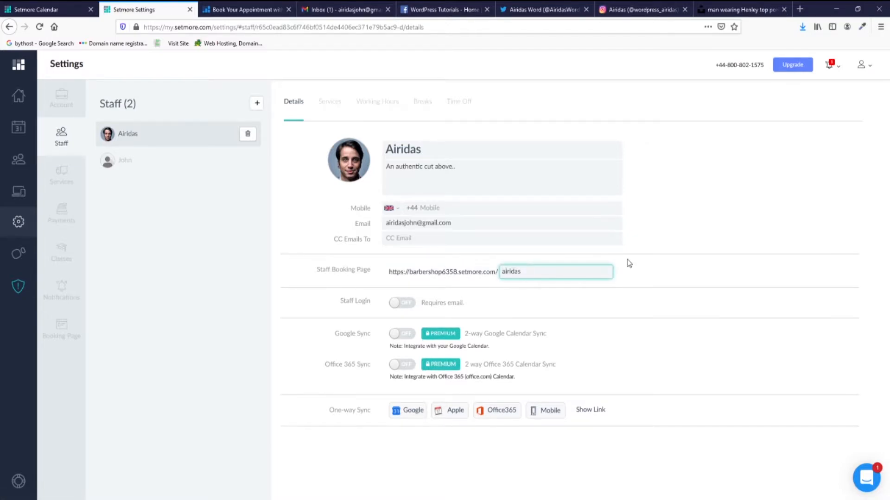
{"action": "left_click", "coordinate": [651, 284]}
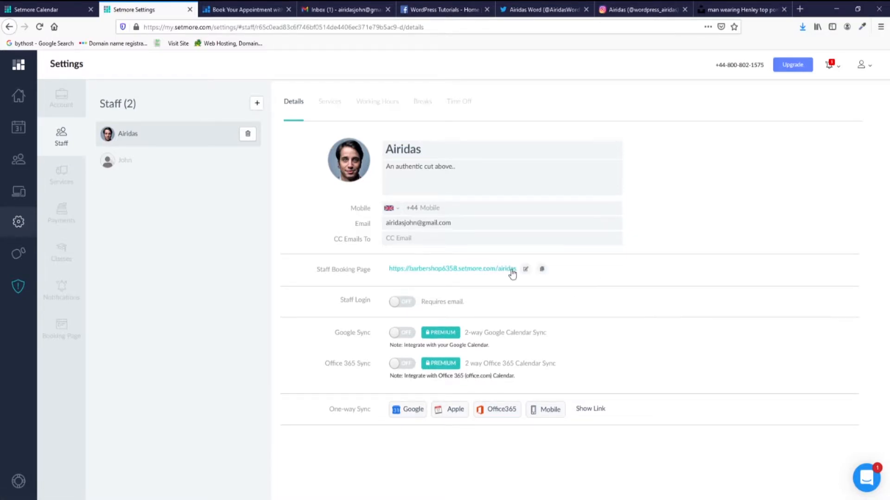
{"action": "left_click", "coordinate": [543, 271]}
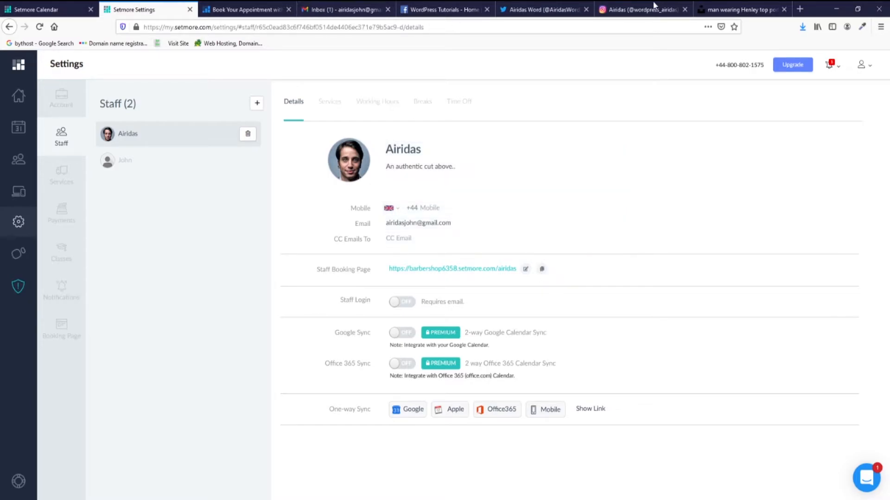
{"action": "left_click", "coordinate": [799, 9]}
Load the copied staff booking link and browse its classes, about, staff, services and reviews sections.
{"action": "left_click", "coordinate": [537, 29]}
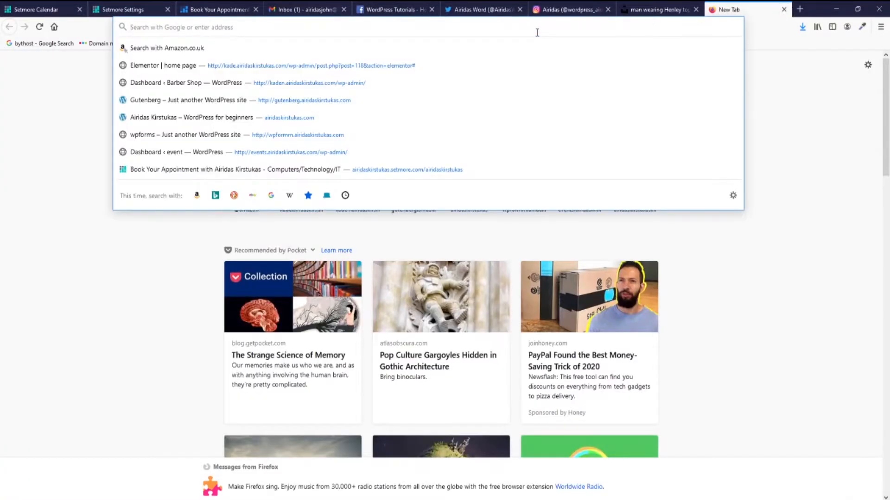
{"action": "type", "text": "https://barbershop6358.setmore.com/airidas"}
{"action": "key", "text": "Return"}
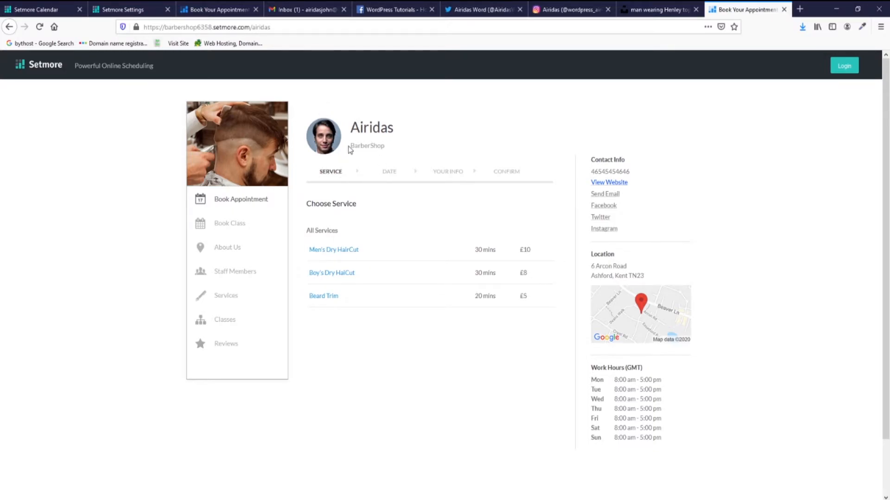
{"action": "left_click", "coordinate": [243, 228]}
{"action": "left_click", "coordinate": [239, 247]}
{"action": "left_click", "coordinate": [240, 272]}
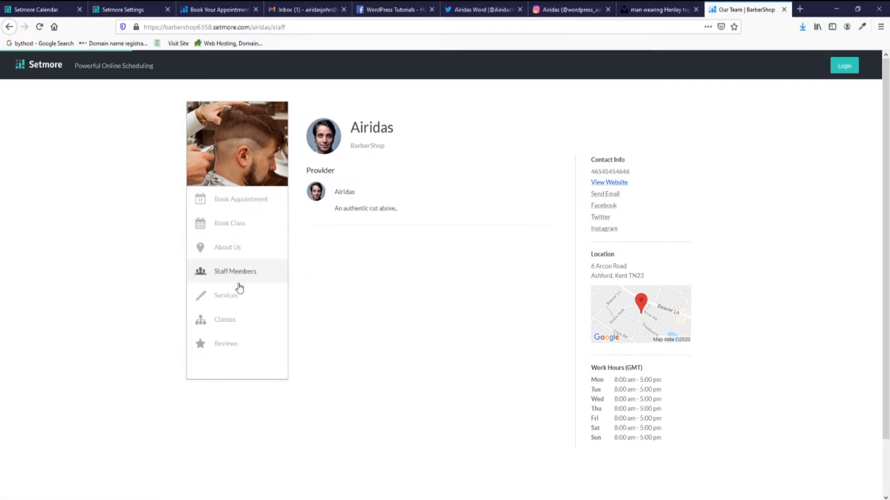
{"action": "left_click", "coordinate": [236, 295]}
{"action": "left_click", "coordinate": [228, 343]}
{"action": "left_click", "coordinate": [225, 323]}
{"action": "left_click", "coordinate": [230, 307]}
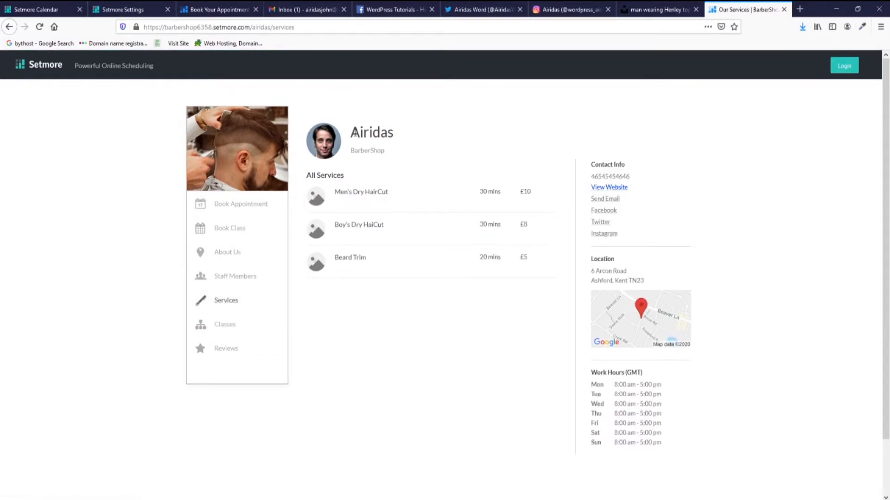
Test booking Boy's and Men's Dry HairCut to check the provider photo, then return to staff settings.
{"action": "left_click", "coordinate": [124, 8]}
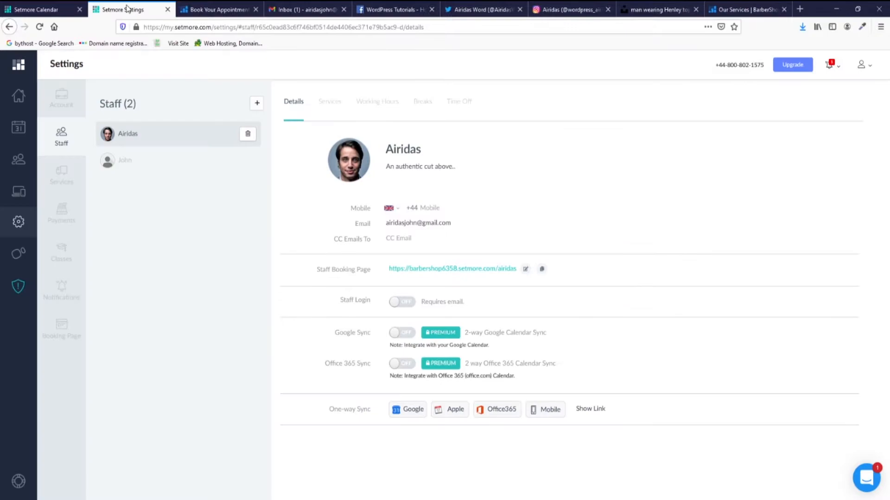
{"action": "left_click", "coordinate": [220, 11]}
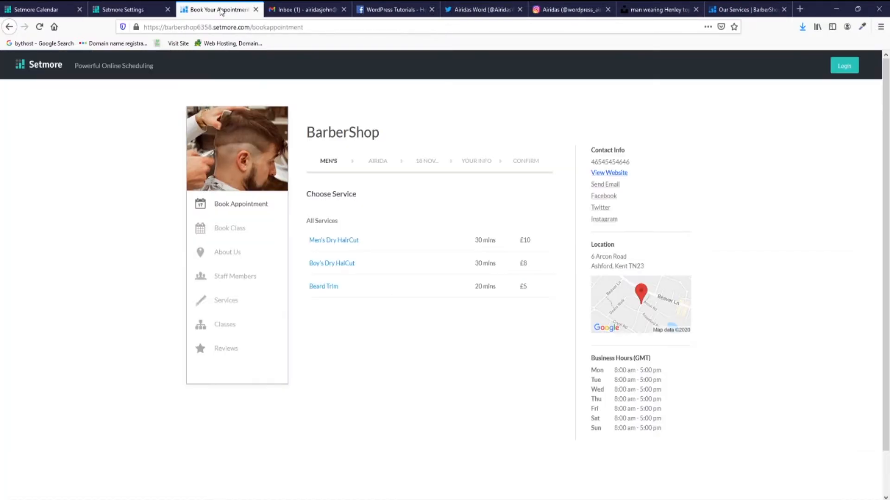
{"action": "left_click", "coordinate": [334, 262]}
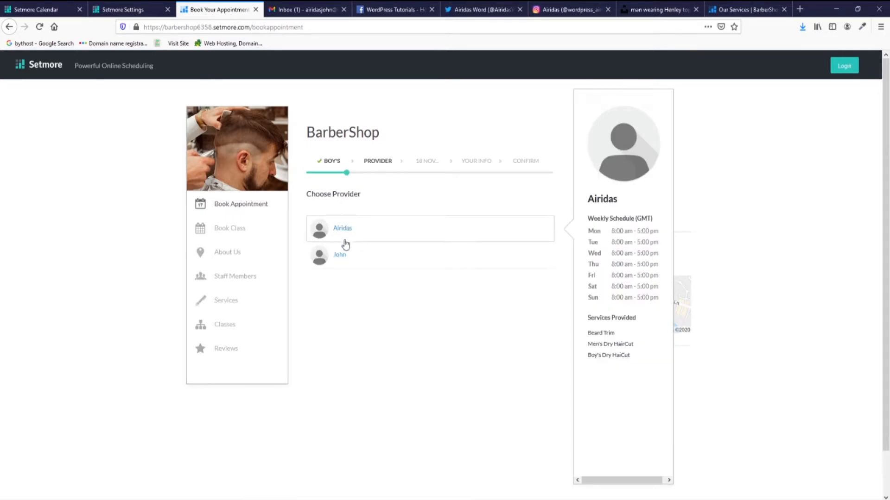
{"action": "left_click", "coordinate": [41, 27]}
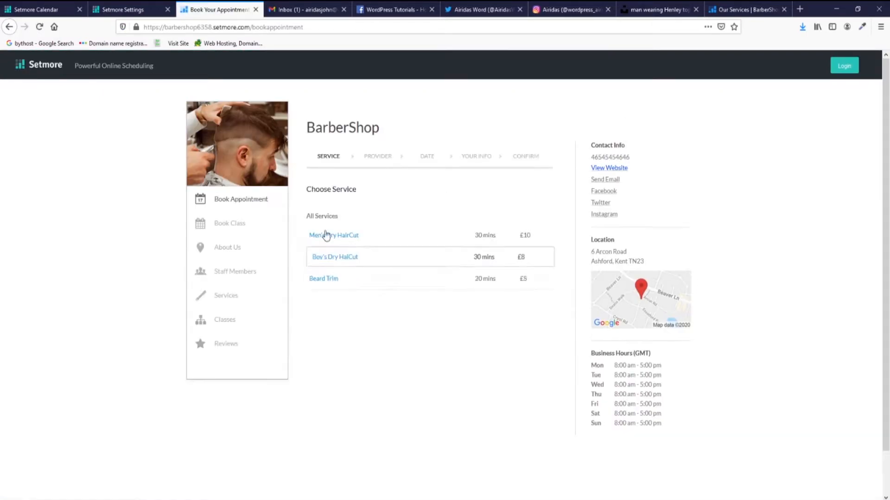
{"action": "left_click", "coordinate": [341, 286]}
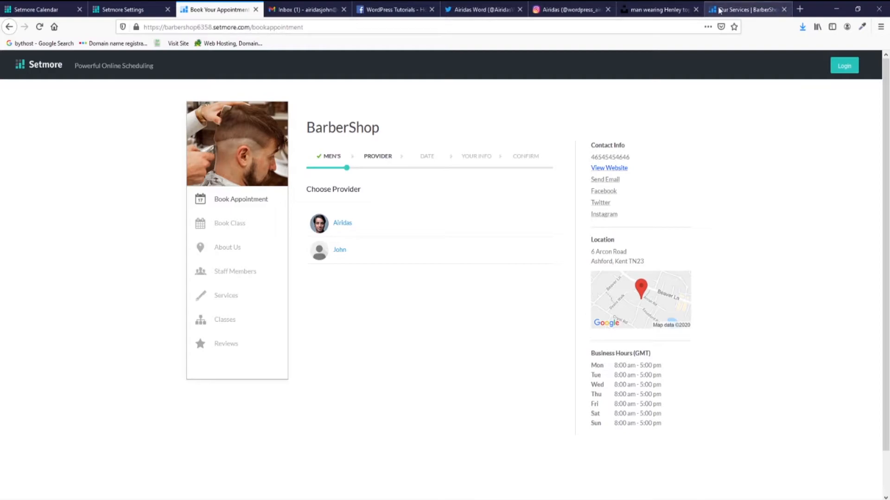
{"action": "left_click", "coordinate": [740, 11]}
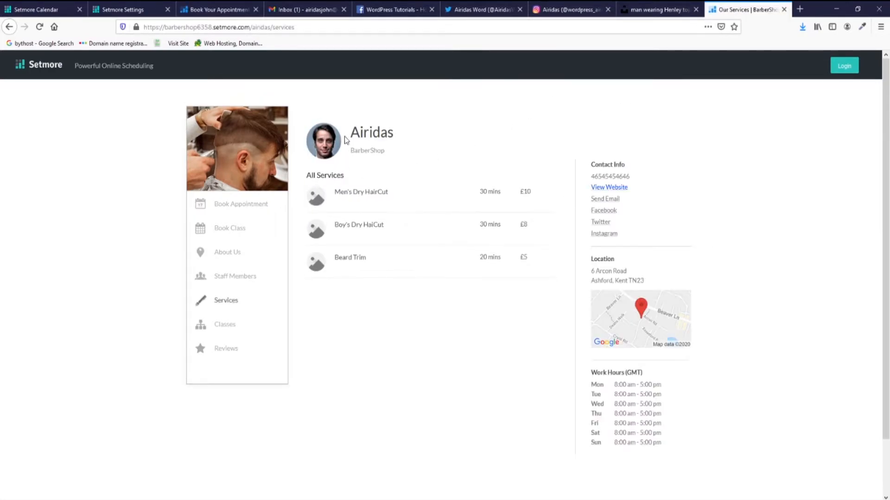
{"action": "left_click", "coordinate": [137, 10]}
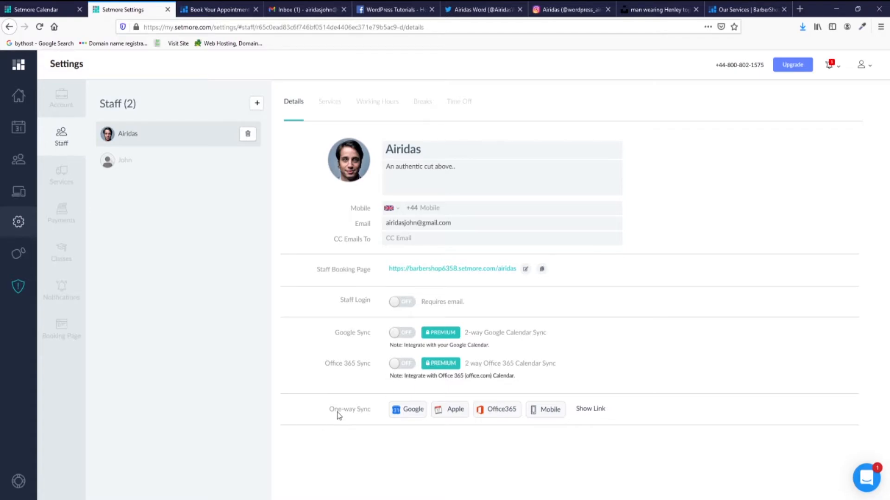
Read the Google Calendar one-way sync help article, then reveal the staff member's sync link.
{"action": "left_click", "coordinate": [406, 413]}
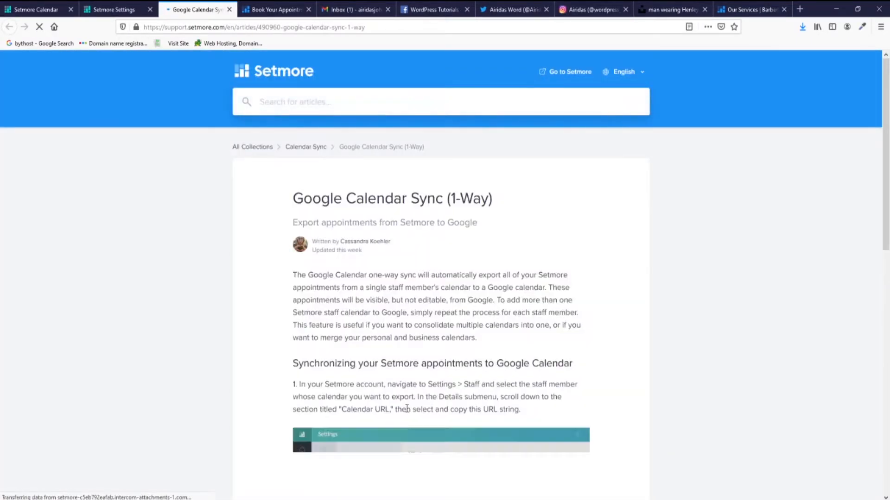
{"action": "scroll", "coordinate": [411, 353], "scroll_direction": "down", "scroll_amount": 4}
{"action": "scroll", "coordinate": [431, 308], "scroll_direction": "down", "scroll_amount": 2}
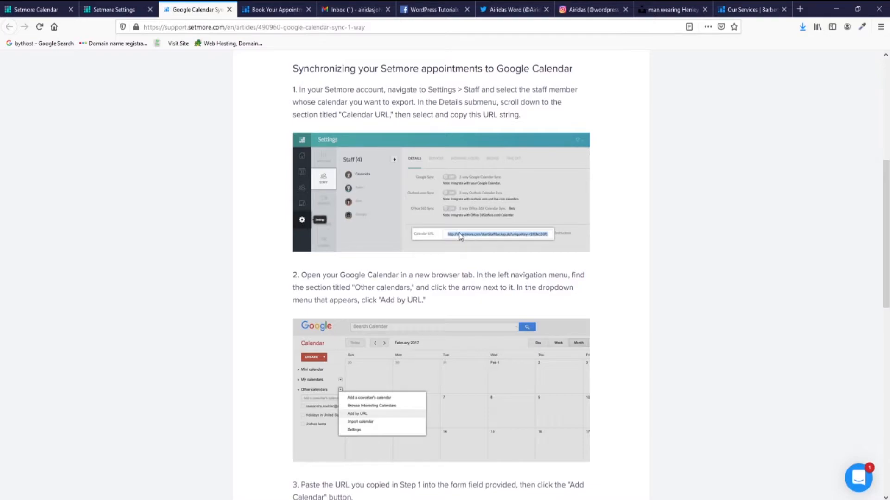
{"action": "scroll", "coordinate": [452, 250], "scroll_direction": "down", "scroll_amount": 5}
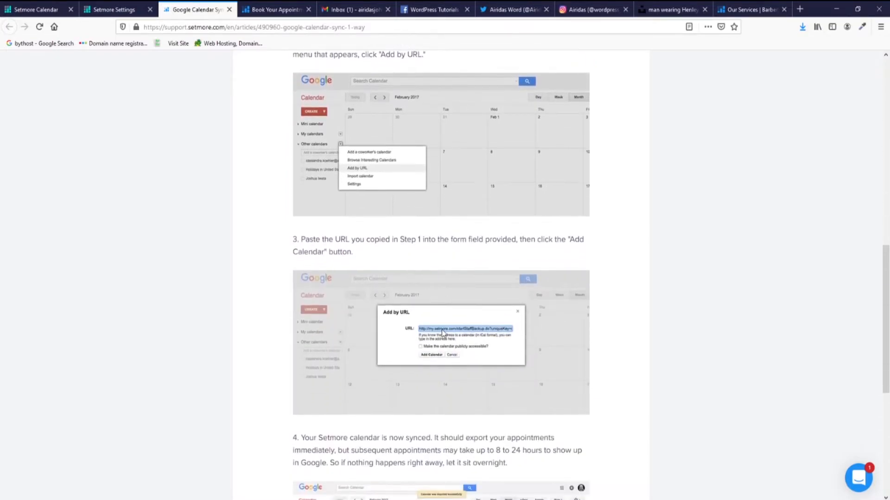
{"action": "left_click", "coordinate": [112, 8]}
{"action": "left_click", "coordinate": [596, 410]}
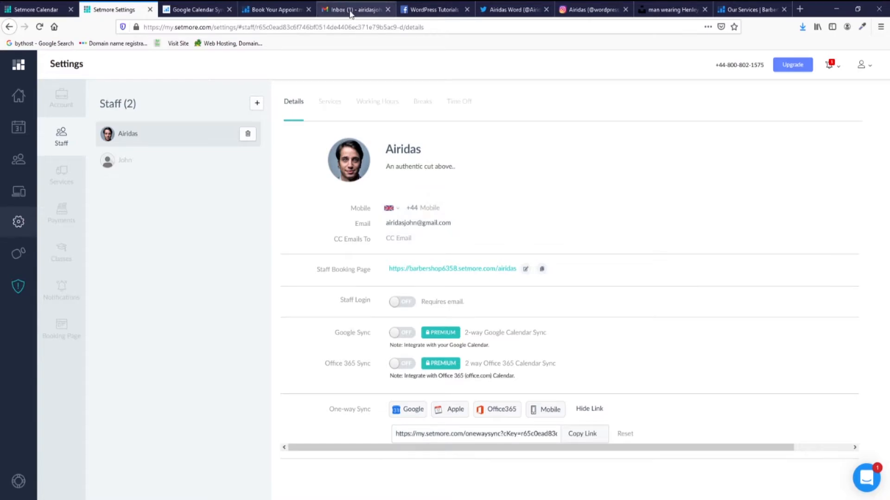
Copy the sync link, read the 'Get started on Setmore!' email, and open Google Calendar.
{"action": "left_click", "coordinate": [582, 438]}
{"action": "left_click", "coordinate": [353, 10]}
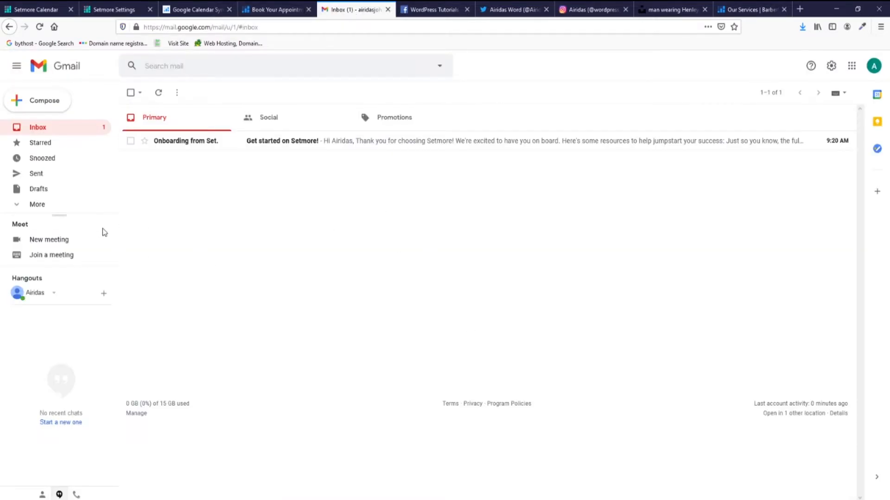
{"action": "left_click", "coordinate": [263, 147]}
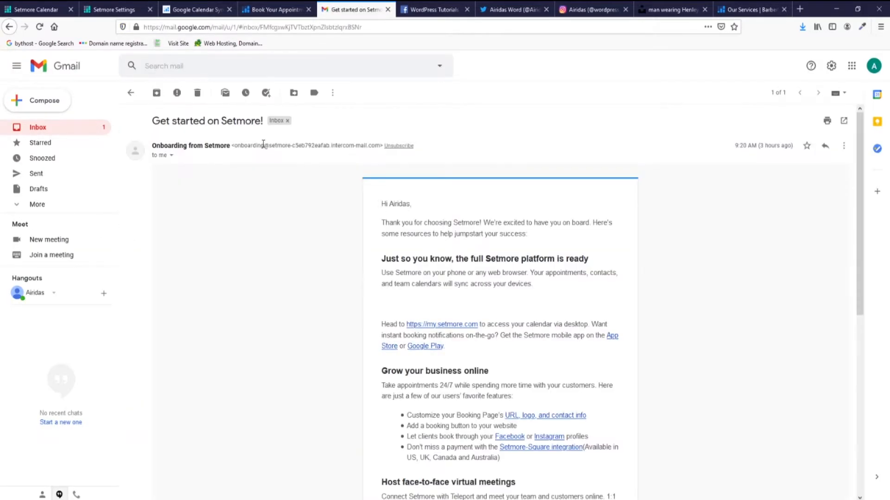
{"action": "scroll", "coordinate": [483, 314], "scroll_direction": "down", "scroll_amount": 2}
{"action": "scroll", "coordinate": [484, 314], "scroll_direction": "down", "scroll_amount": 8}
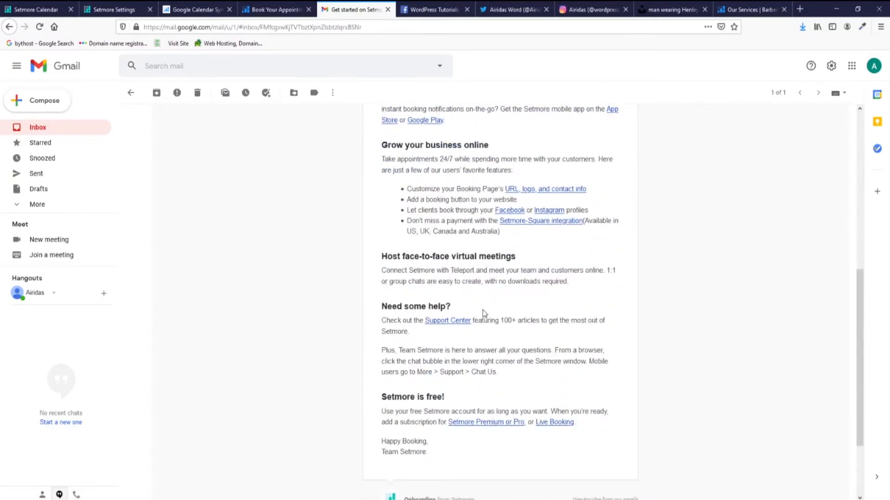
{"action": "scroll", "coordinate": [529, 314], "scroll_direction": "up", "scroll_amount": 10}
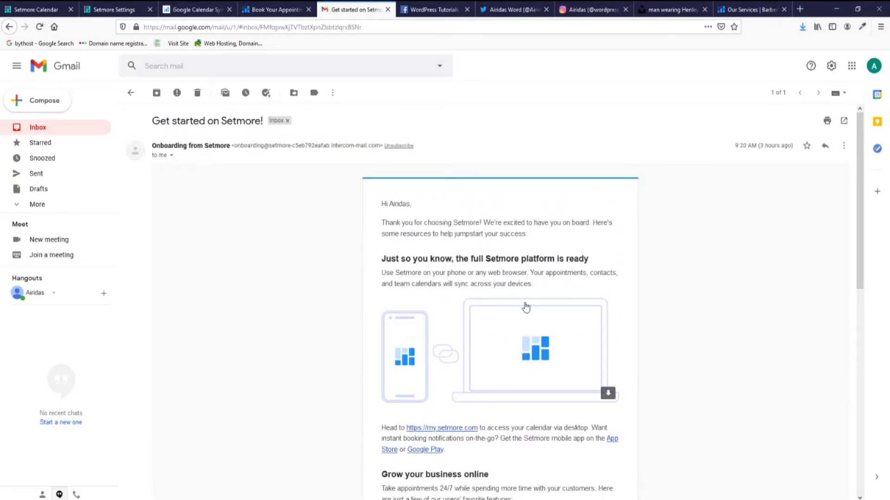
{"action": "left_click", "coordinate": [850, 74]}
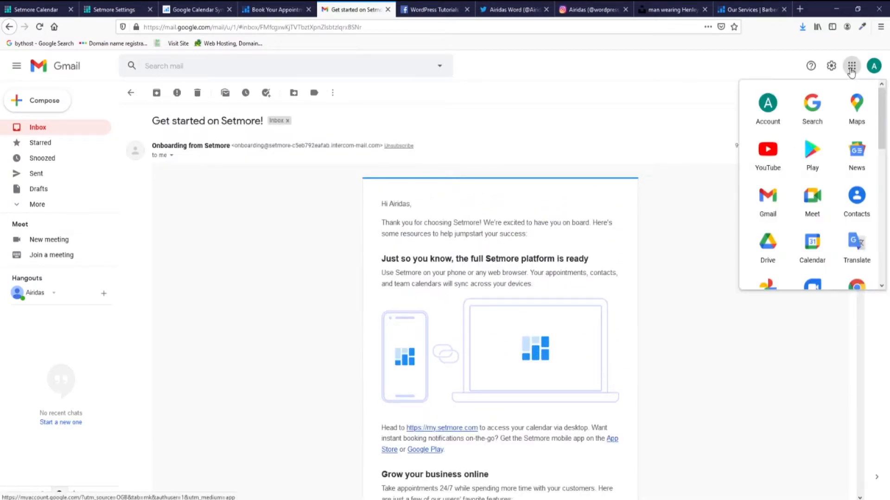
{"action": "left_click", "coordinate": [812, 238]}
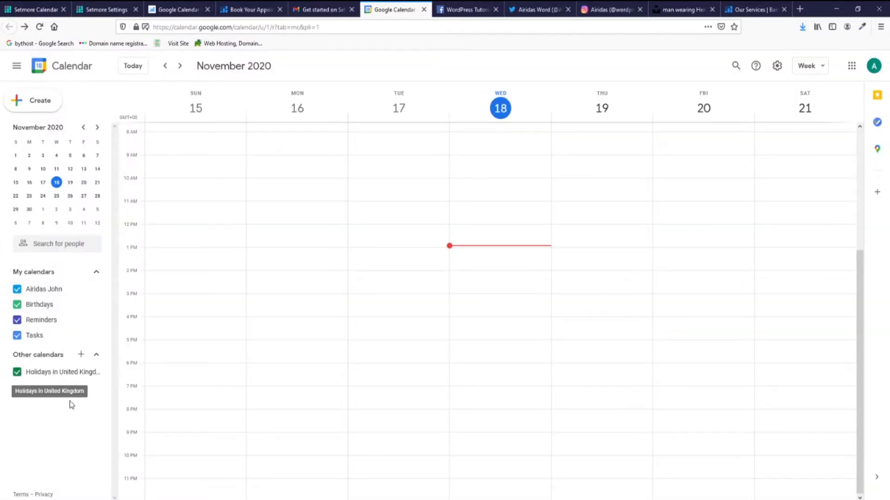
Add the copied Setmore sync URL as a publicly accessible calendar under Other calendars.
{"action": "left_click", "coordinate": [81, 355]}
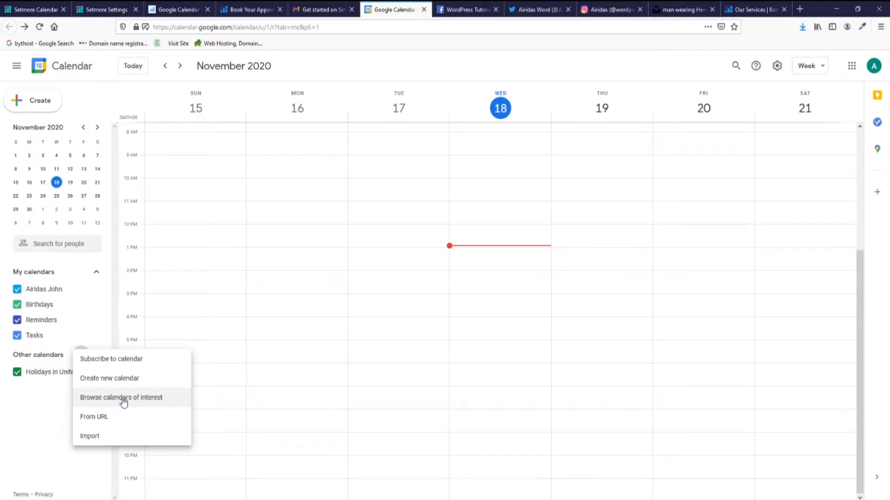
{"action": "left_click", "coordinate": [116, 417]}
{"action": "left_click", "coordinate": [232, 123]}
{"action": "key", "text": "ctrl+v"}
{"action": "left_click", "coordinate": [194, 146]}
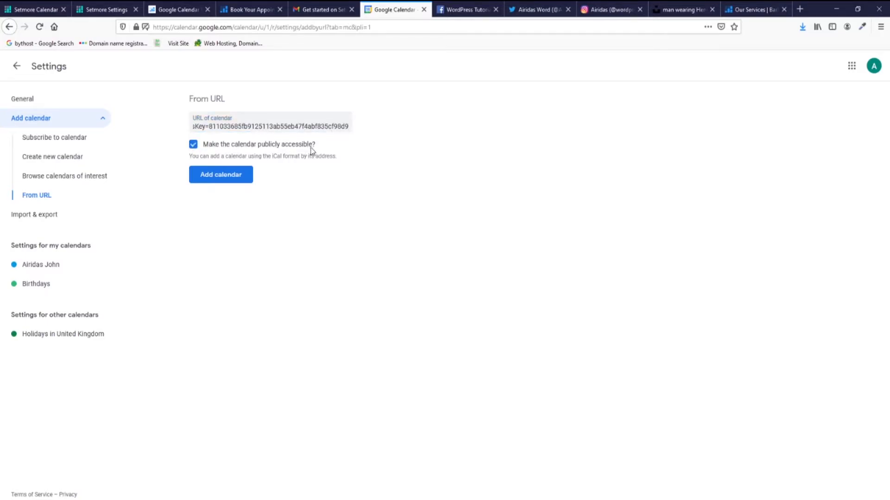
{"action": "left_click", "coordinate": [228, 178]}
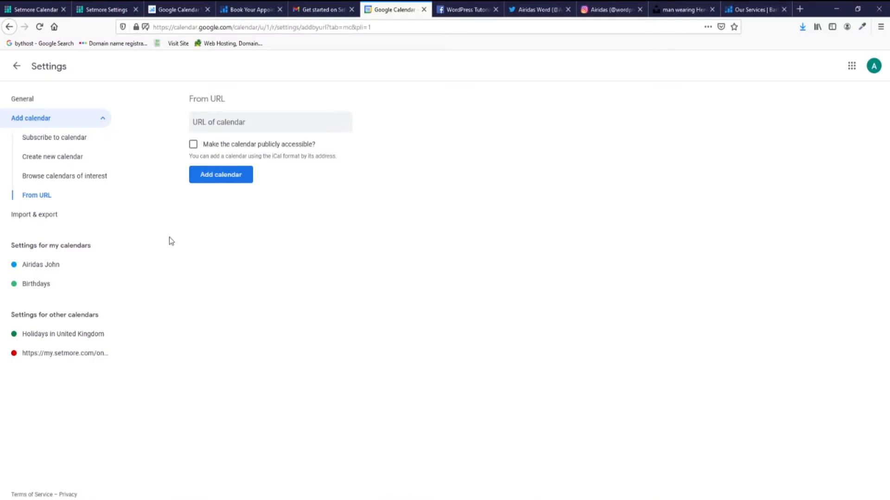
{"action": "left_click", "coordinate": [17, 66]}
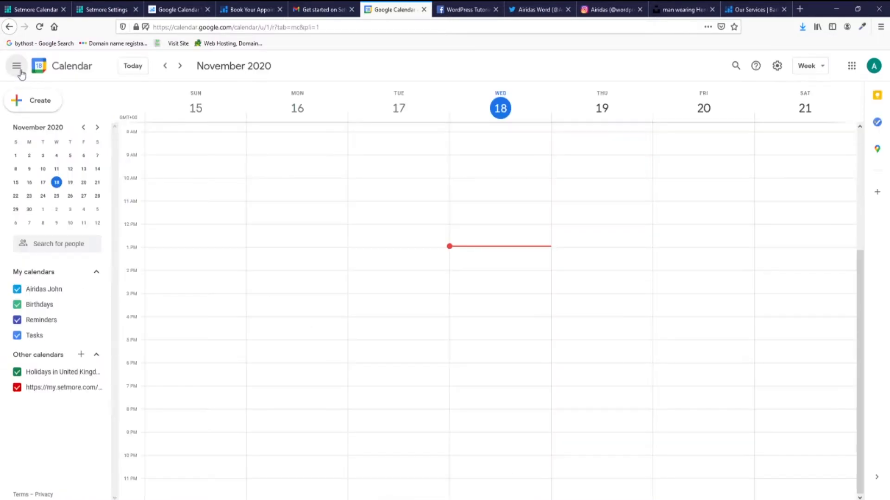
Toggle All Services off and back on for the staff member, then review working hours and breaks.
{"action": "left_click", "coordinate": [107, 9]}
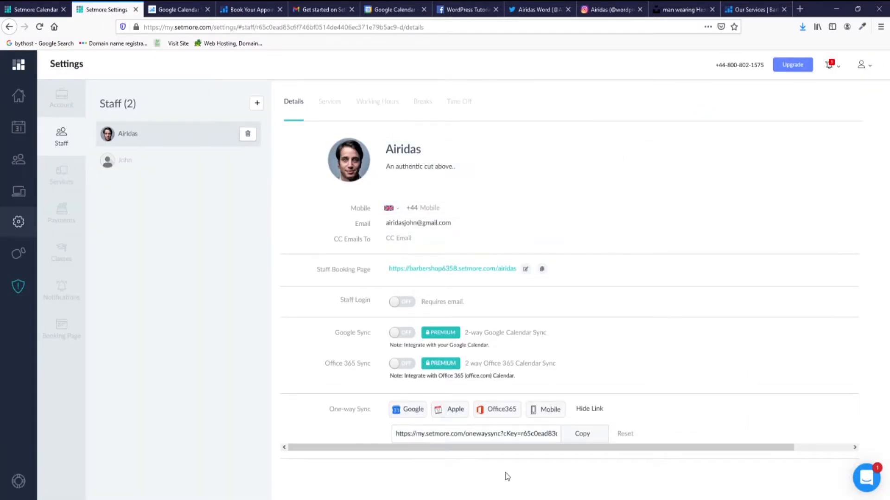
{"action": "left_click", "coordinate": [330, 102]}
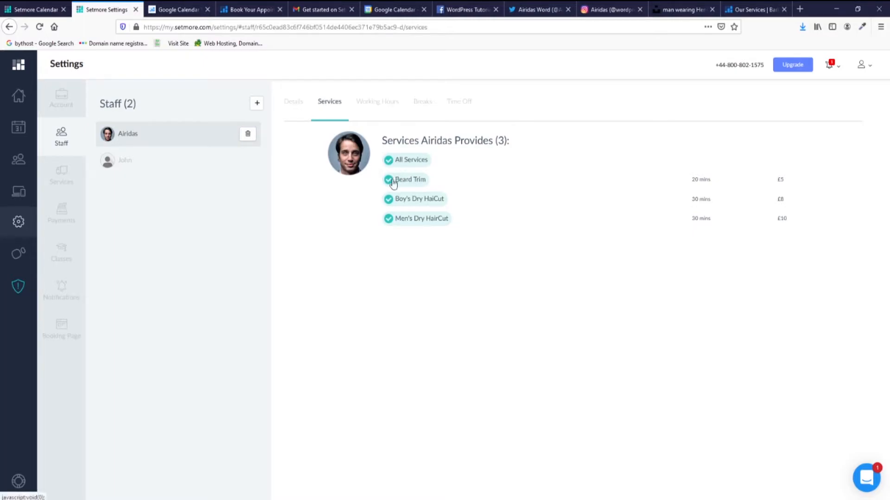
{"action": "left_click", "coordinate": [389, 161]}
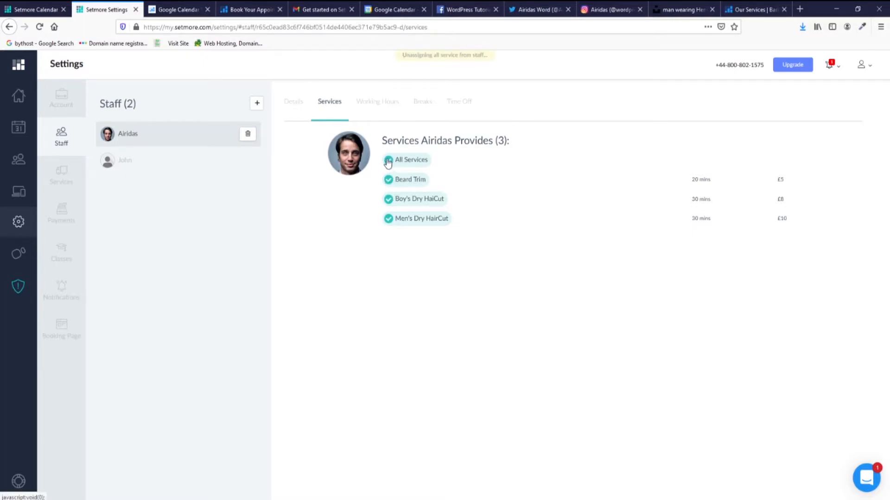
{"action": "left_click", "coordinate": [389, 161]}
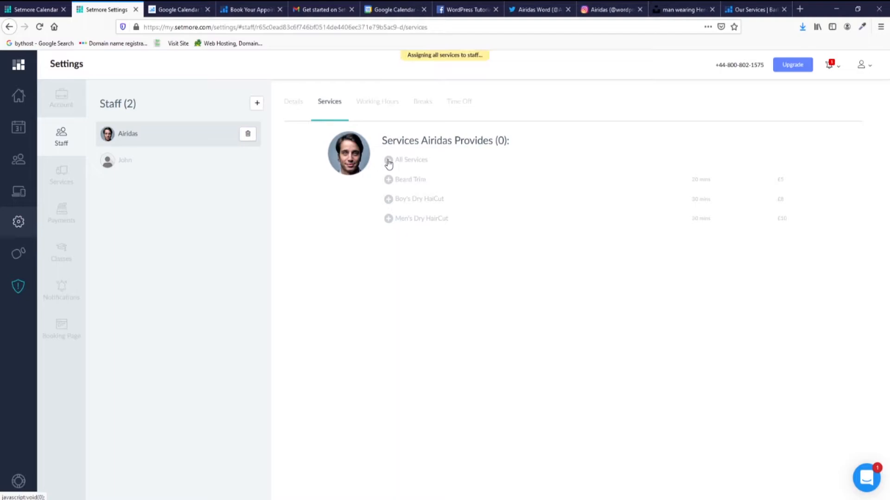
{"action": "left_click", "coordinate": [373, 105]}
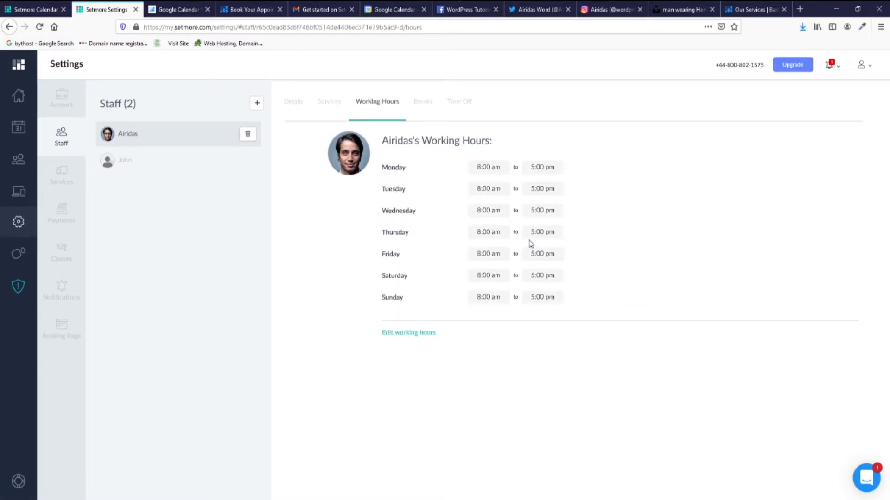
{"action": "left_click", "coordinate": [419, 102]}
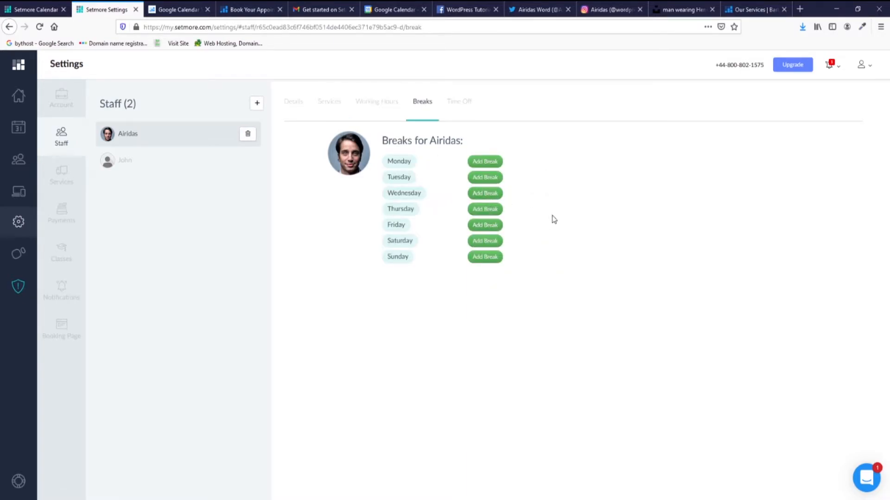
Add an all-day time off entry for the staff member on Nov 19, 2020.
{"action": "left_click", "coordinate": [460, 103]}
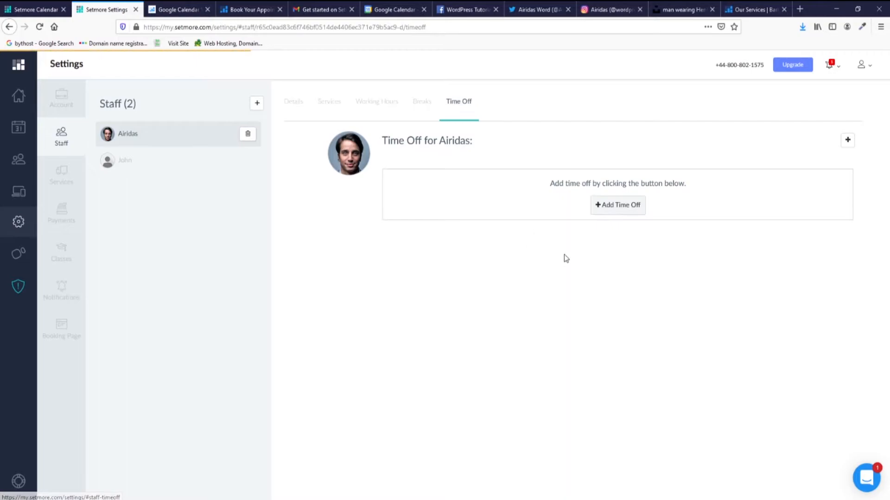
{"action": "left_click", "coordinate": [611, 207]}
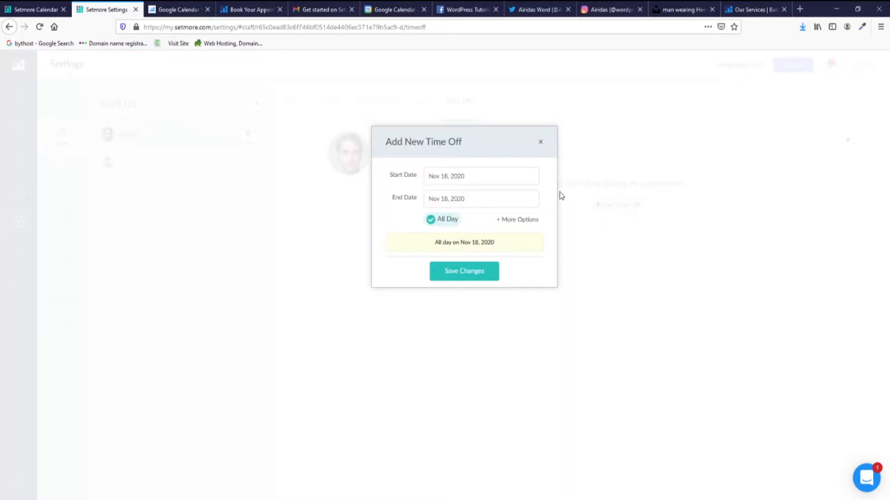
{"action": "left_click", "coordinate": [468, 180]}
{"action": "left_click", "coordinate": [474, 261]}
{"action": "left_click", "coordinate": [469, 276]}
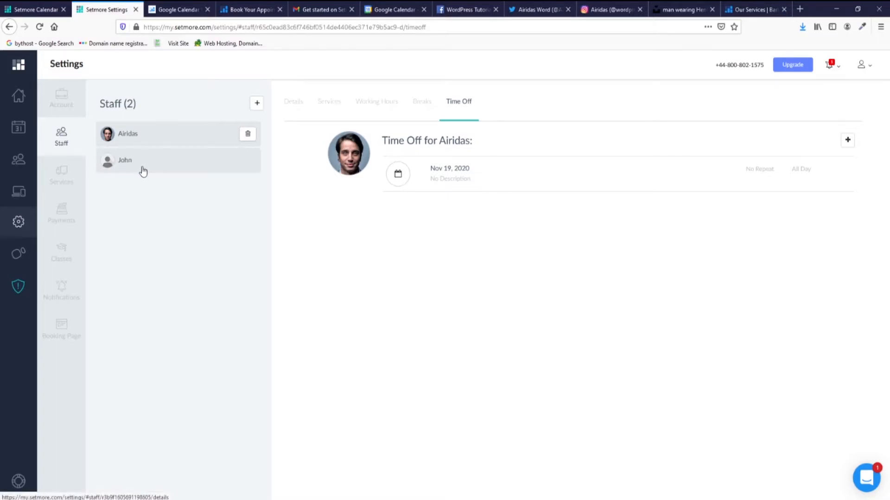
Open the Men's Dry HairCut service settings and cancel the image file upload dialog.
{"action": "left_click", "coordinate": [137, 166]}
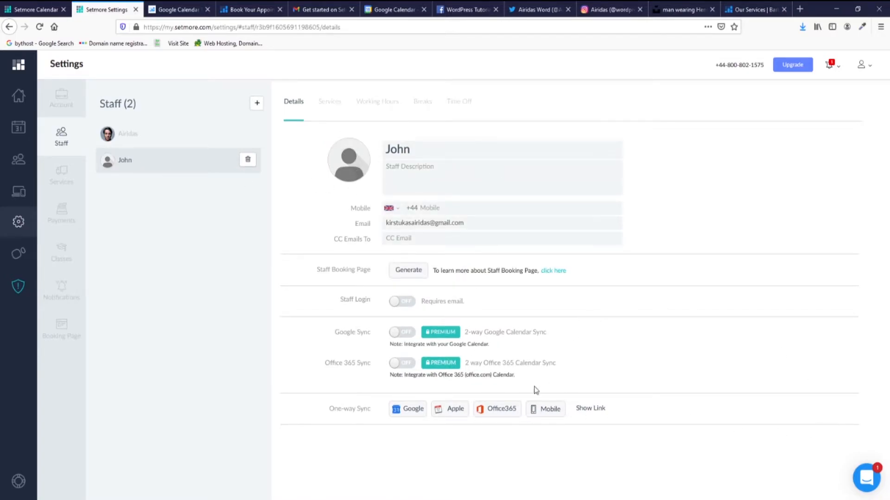
{"action": "left_click", "coordinate": [59, 183]}
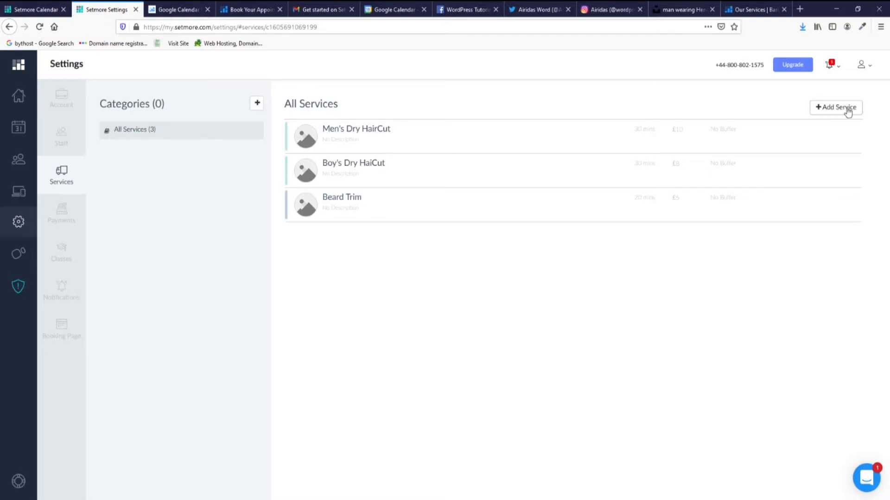
{"action": "left_click", "coordinate": [411, 145]}
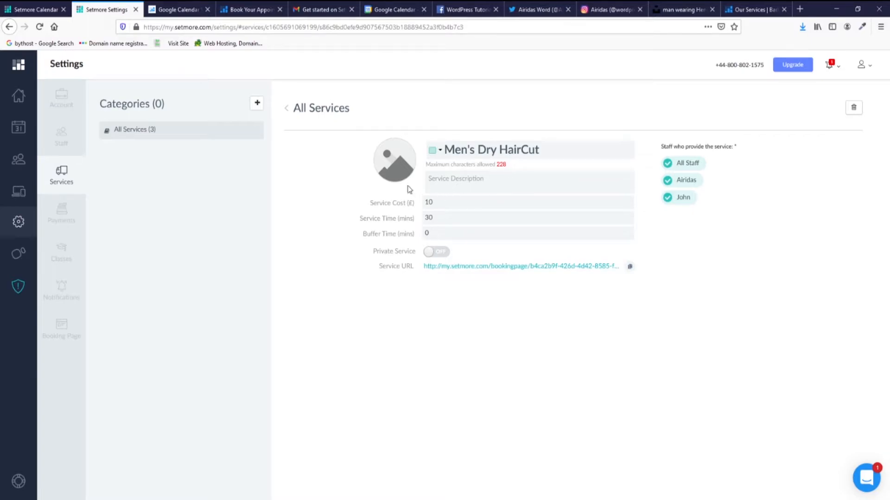
{"action": "left_click", "coordinate": [395, 160]}
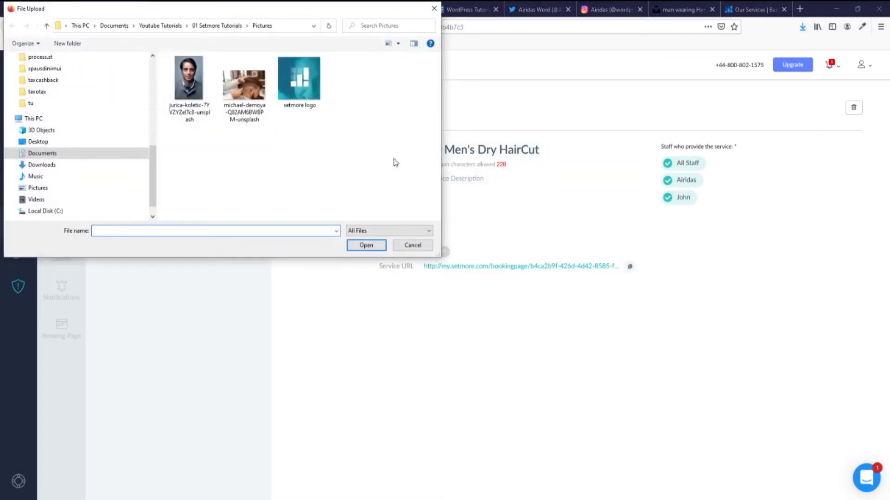
{"action": "key", "text": "Escape"}
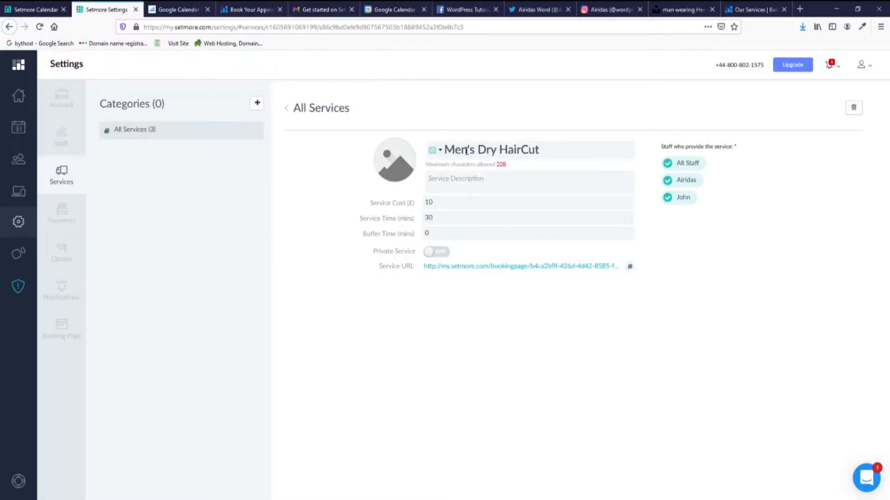
Search Unsplash for 'men hair cut' and download the barber-clipping-neckline photo.
{"action": "left_click", "coordinate": [678, 8]}
{"action": "left_click", "coordinate": [10, 60]}
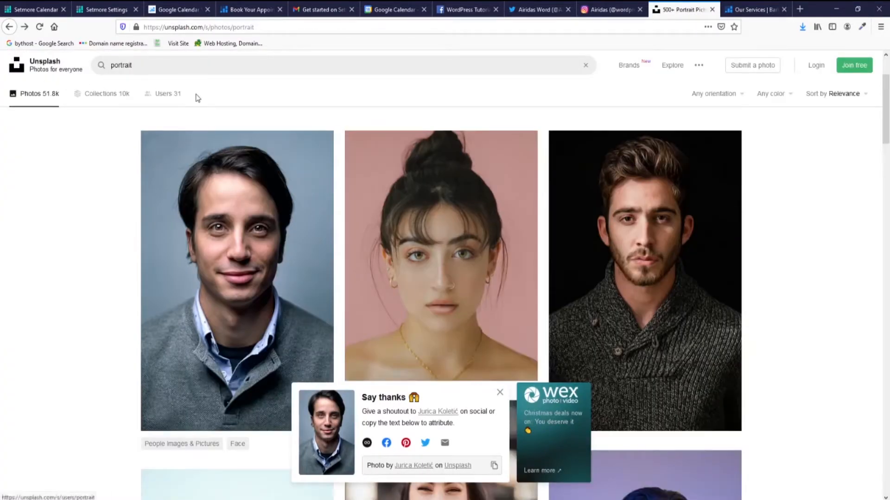
{"action": "double_click", "coordinate": [154, 66]}
{"action": "type", "text": "men"}
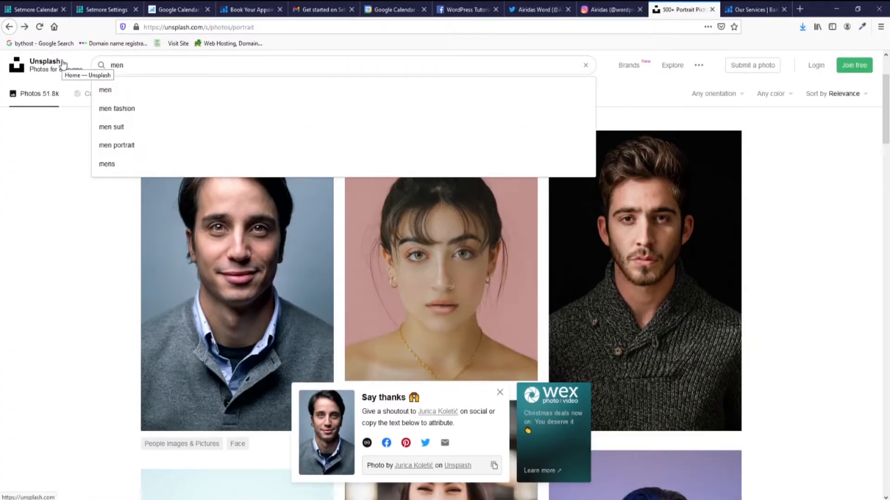
{"action": "type", "text": " hair cut"}
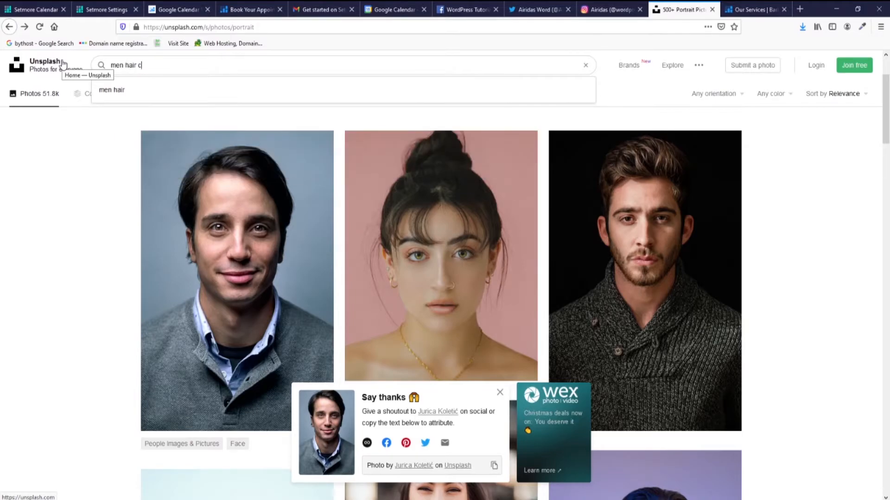
{"action": "key", "text": "Return"}
{"action": "scroll", "coordinate": [455, 257], "scroll_direction": "down", "scroll_amount": 5}
{"action": "left_click", "coordinate": [454, 257]}
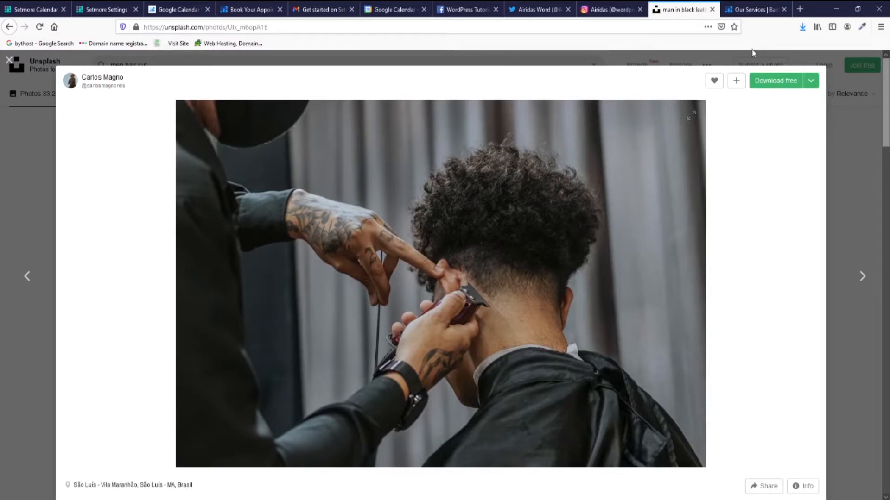
{"action": "left_click", "coordinate": [771, 83]}
{"action": "left_click", "coordinate": [438, 309]}
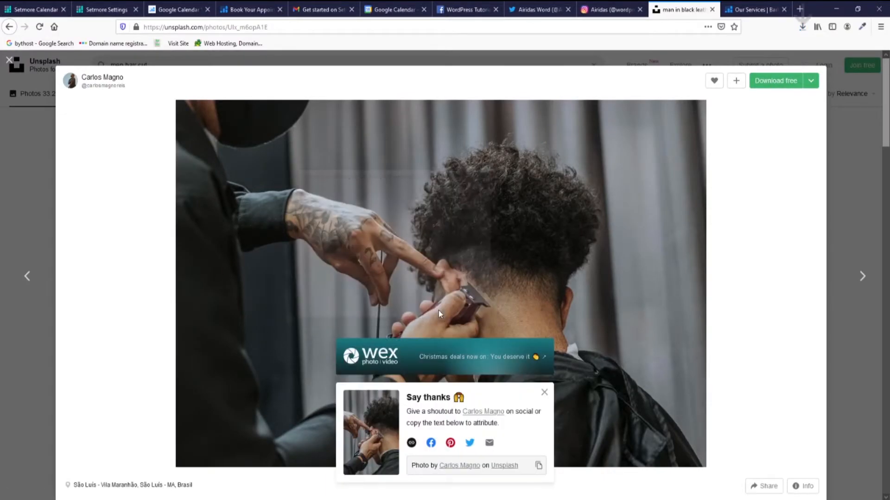
{"action": "left_click", "coordinate": [544, 392]}
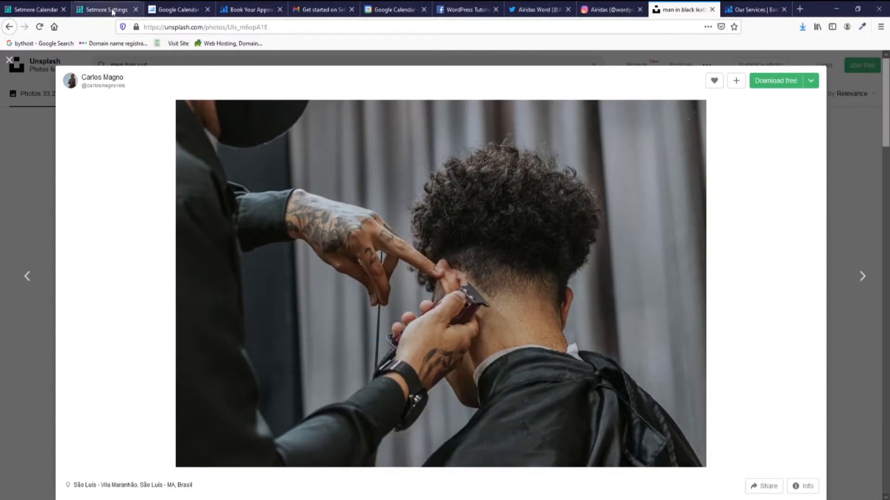
Upload and crop the carlos-magno barber photo as the Men's Dry HairCut service image.
{"action": "left_click", "coordinate": [95, 12]}
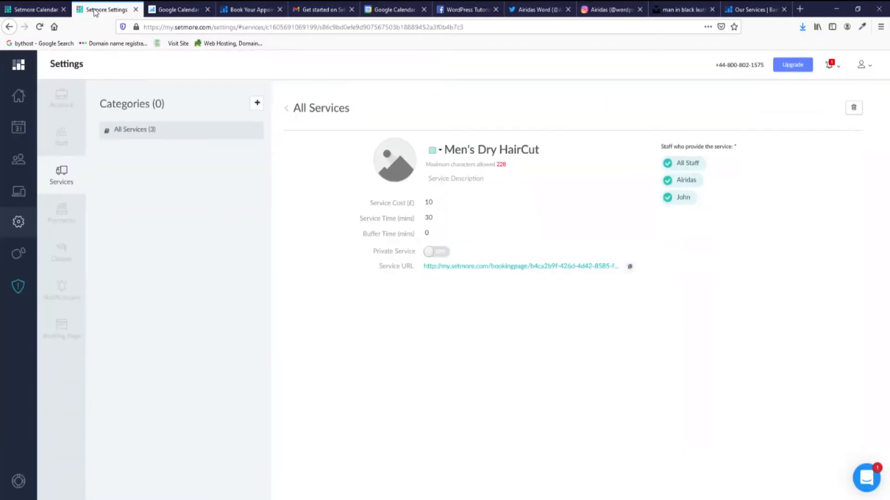
{"action": "left_click", "coordinate": [402, 169]}
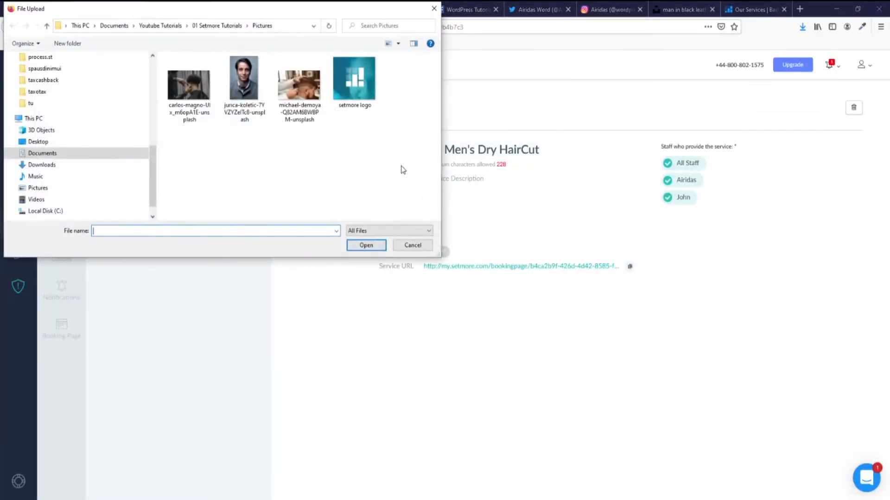
{"action": "left_click", "coordinate": [193, 99]}
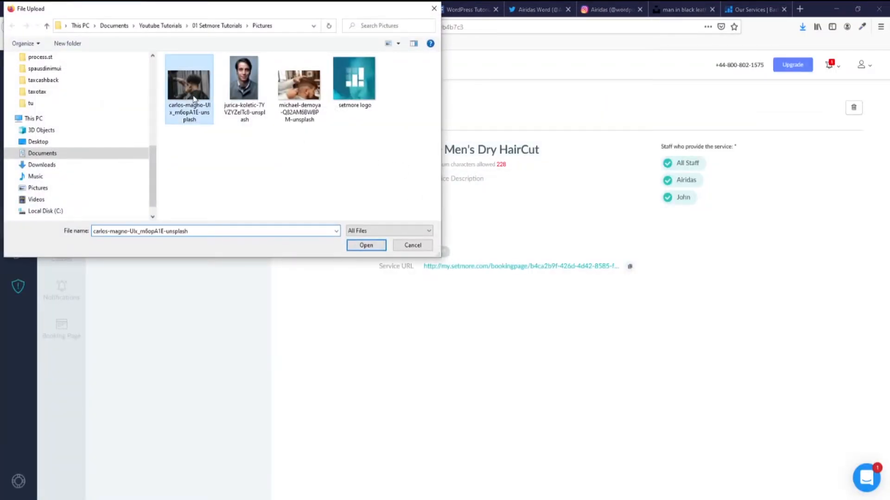
{"action": "left_click", "coordinate": [366, 246]}
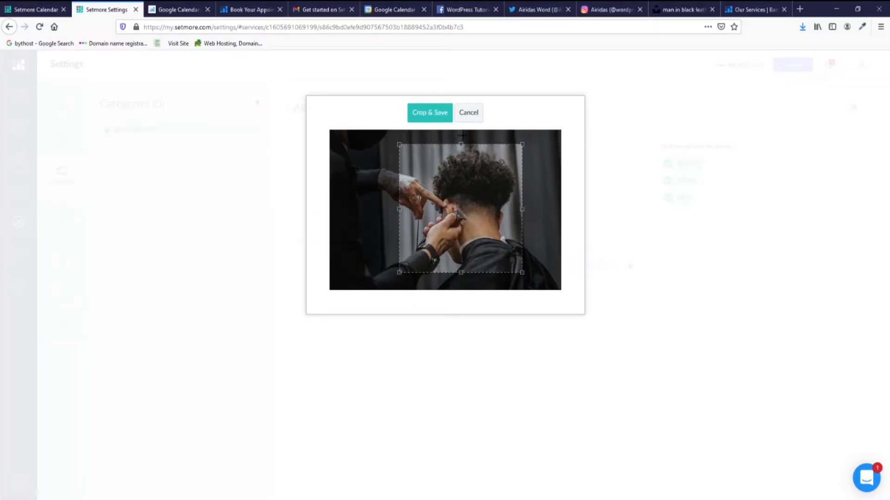
{"action": "left_click", "coordinate": [427, 113]}
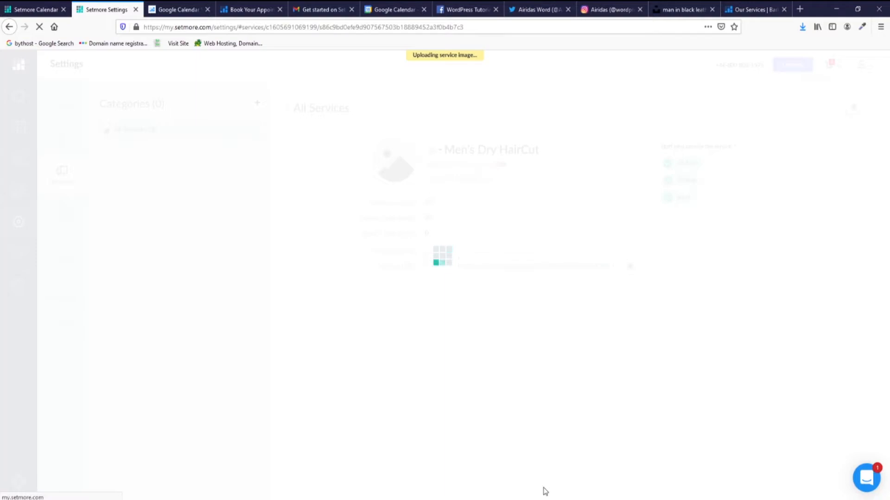
Search Unsplash for 'kids hair cut' and download the smiling boy photo.
{"action": "left_click", "coordinate": [668, 12]}
{"action": "left_click", "coordinate": [5, 65]}
{"action": "left_click_drag", "start_coordinate": [123, 66], "coordinate": [61, 72]}
{"action": "type", "text": "kids hair cut"}
{"action": "key", "text": "Return"}
{"action": "scroll", "coordinate": [459, 215], "scroll_direction": "down", "scroll_amount": 3}
{"action": "scroll", "coordinate": [459, 215], "scroll_direction": "down", "scroll_amount": 5}
{"action": "scroll", "coordinate": [207, 228], "scroll_direction": "up", "scroll_amount": 5}
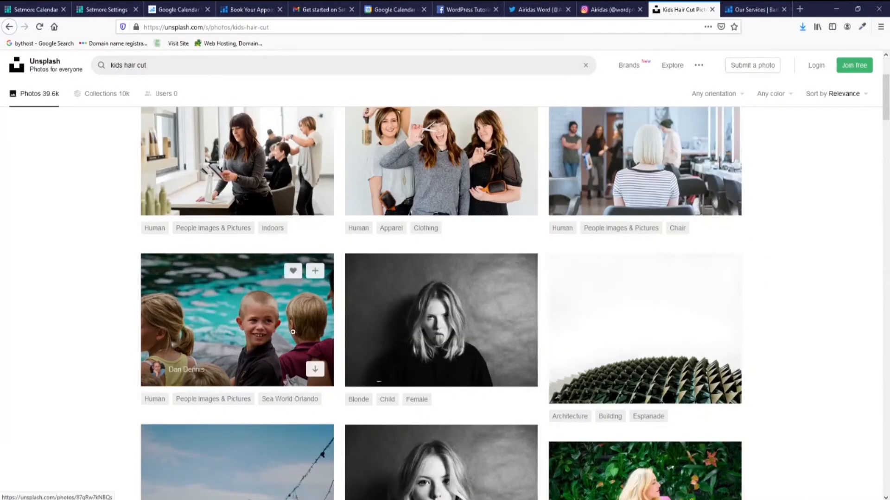
{"action": "left_click", "coordinate": [315, 370]}
{"action": "left_click", "coordinate": [422, 308]}
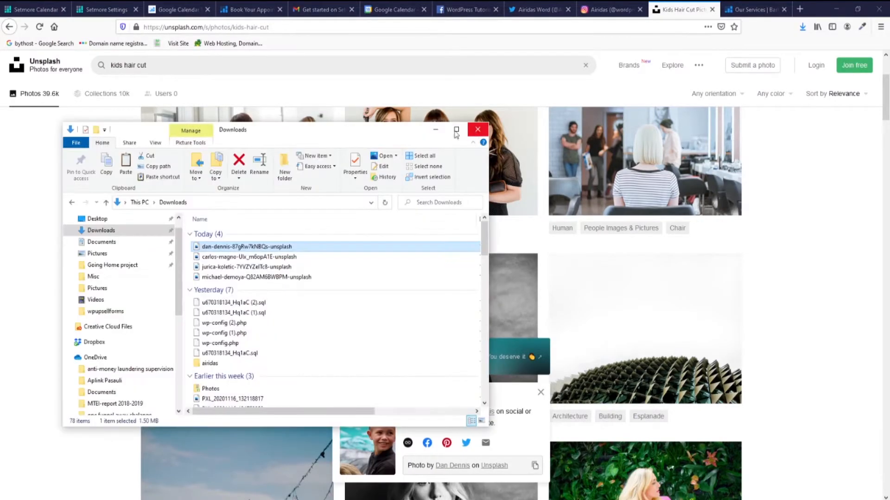
{"action": "left_click", "coordinate": [435, 128]}
Upload the dan-dennis boy photo to Boy's Dry HaiCut, cropped around the boy's face.
{"action": "left_click", "coordinate": [104, 7]}
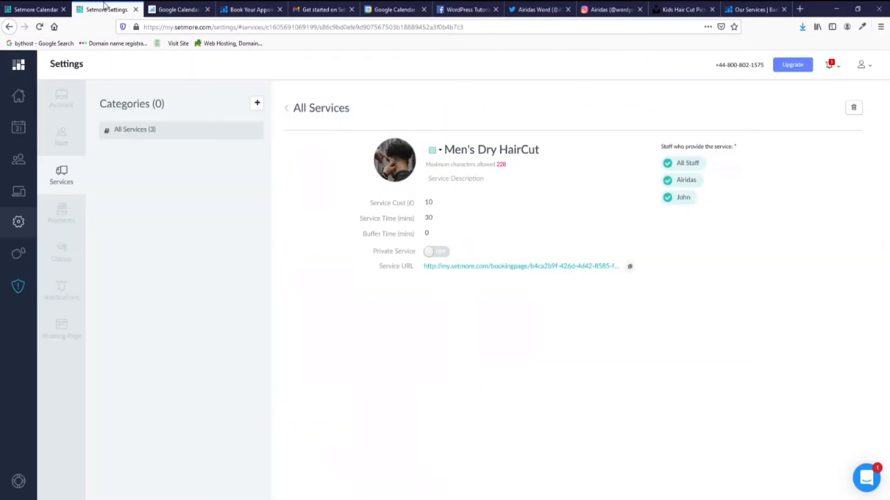
{"action": "left_click", "coordinate": [291, 108]}
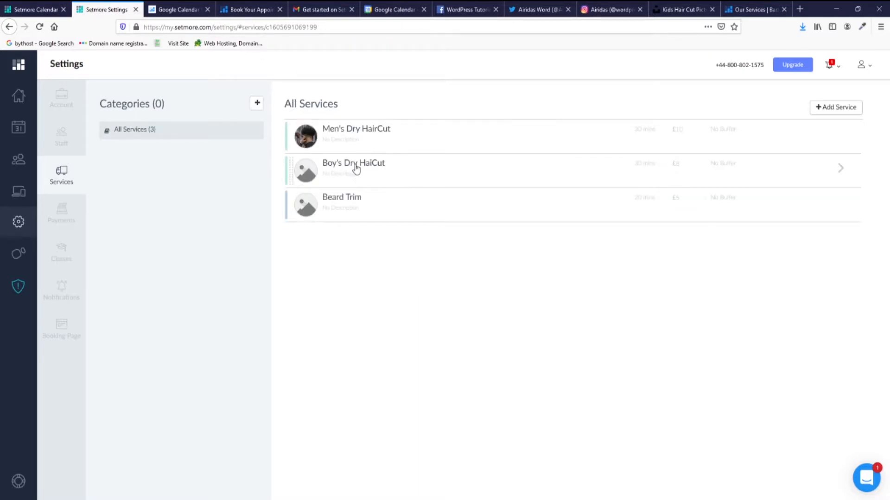
{"action": "left_click", "coordinate": [336, 163]}
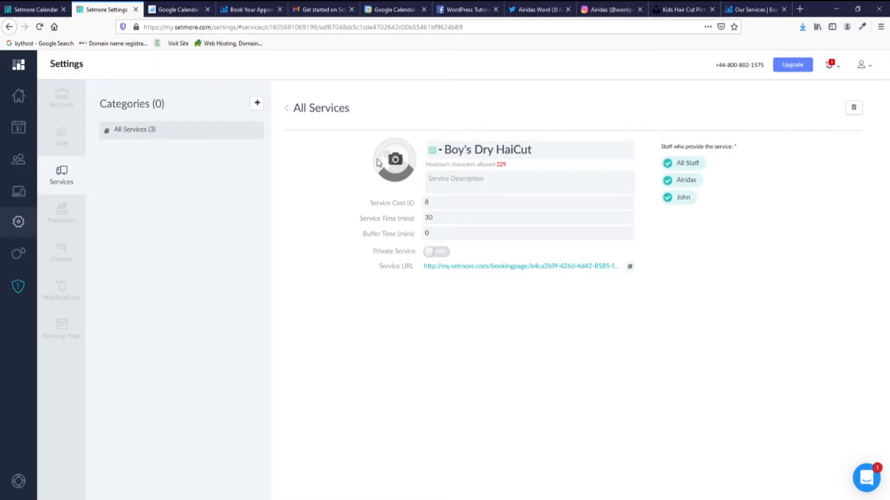
{"action": "left_click", "coordinate": [392, 162]}
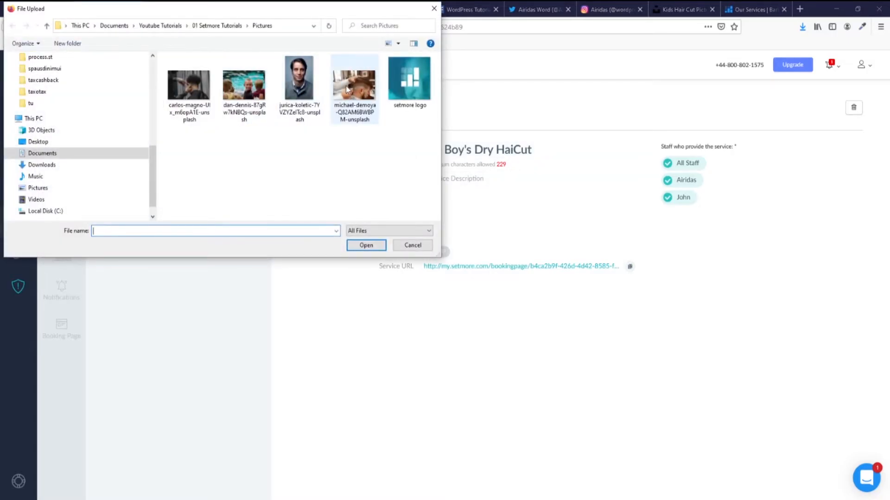
{"action": "left_click", "coordinate": [244, 87]}
{"action": "left_click", "coordinate": [371, 246]}
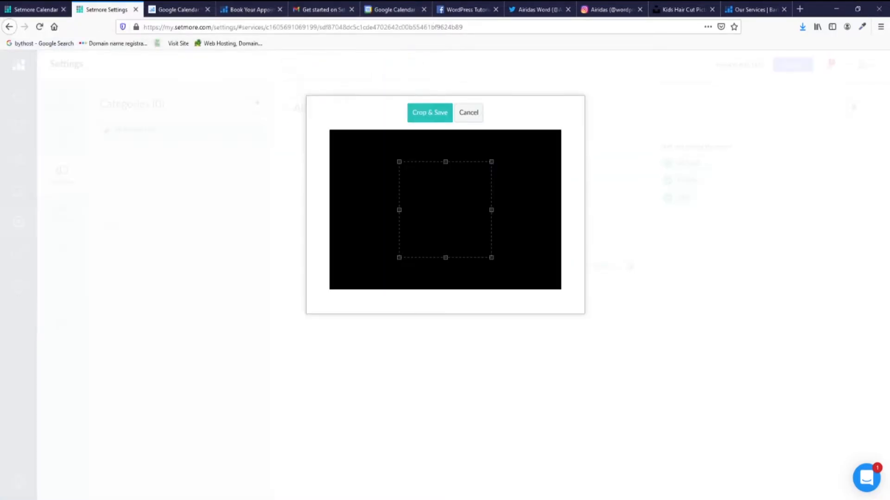
{"action": "left_click_drag", "start_coordinate": [430, 214], "coordinate": [472, 218]}
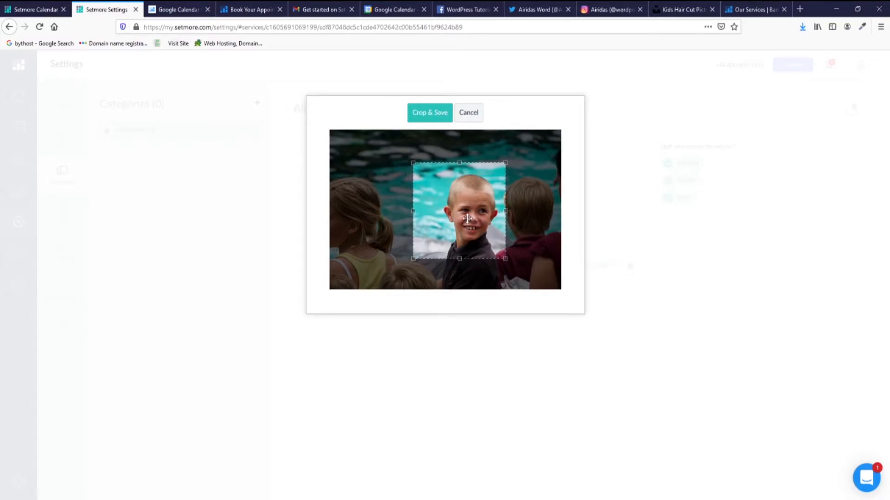
{"action": "left_click", "coordinate": [425, 114]}
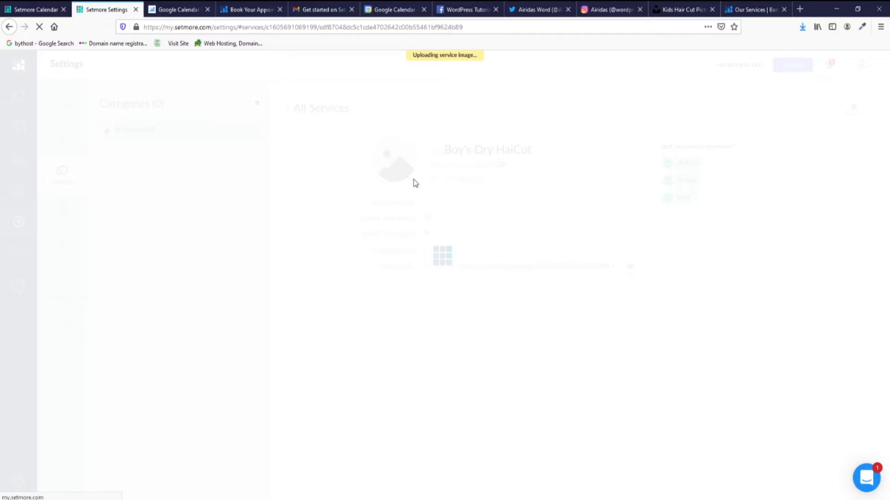
Replace the Unsplash search with 'beard trim' and download the masked barber beard-trim photo.
{"action": "left_click", "coordinate": [670, 10]}
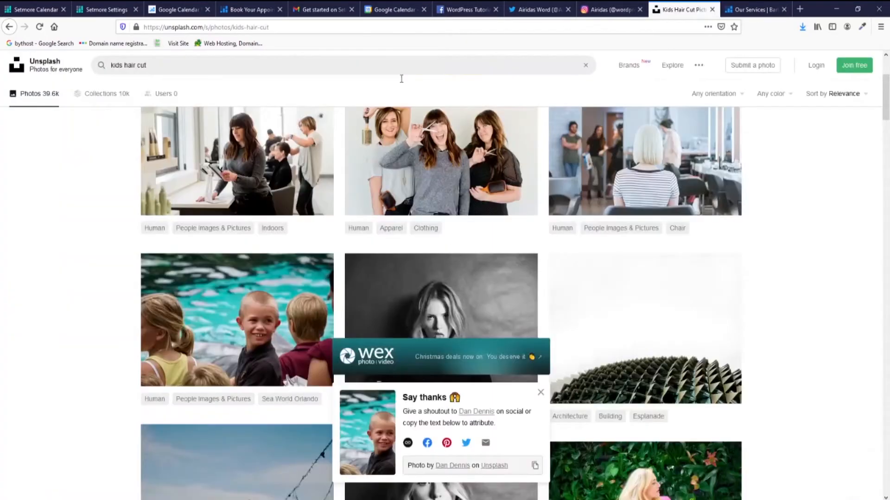
{"action": "triple_click", "coordinate": [155, 64]}
{"action": "type", "text": "bear"}
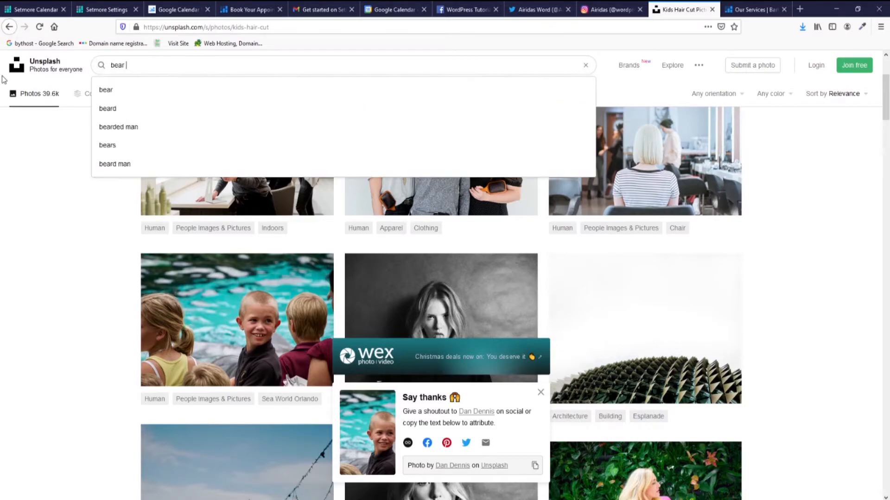
{"action": "type", "text": "d trim"}
{"action": "key", "text": "Return"}
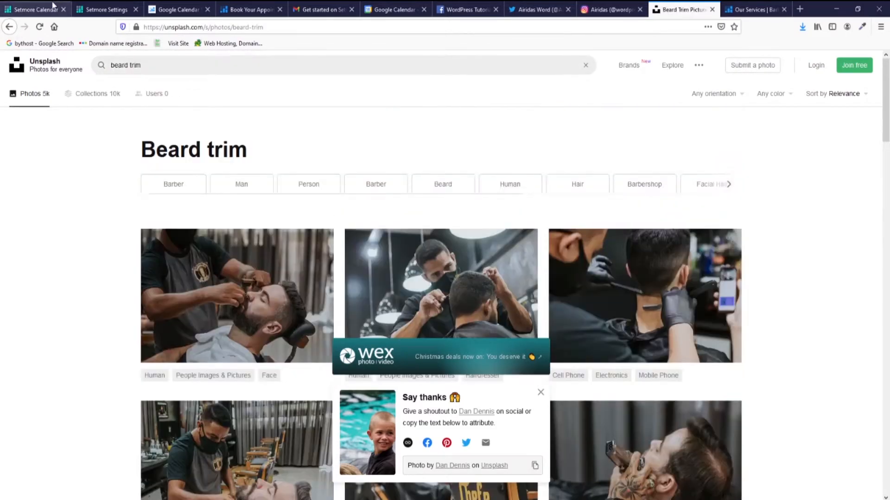
{"action": "scroll", "coordinate": [235, 223], "scroll_direction": "down", "scroll_amount": 6}
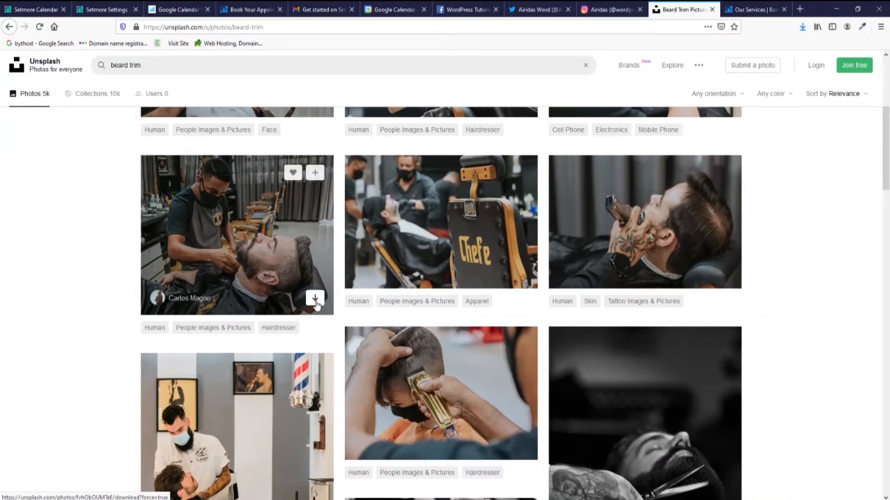
{"action": "left_click", "coordinate": [315, 299]}
{"action": "left_click", "coordinate": [428, 308]}
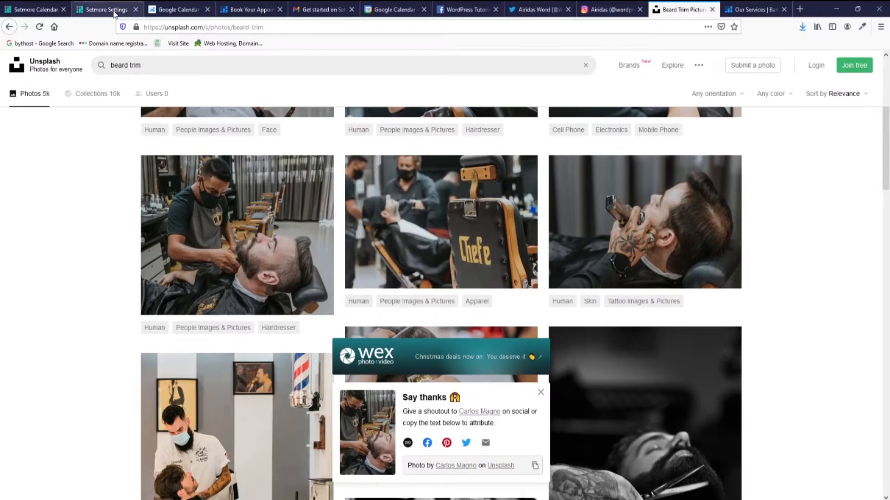
{"action": "left_click", "coordinate": [117, 13]}
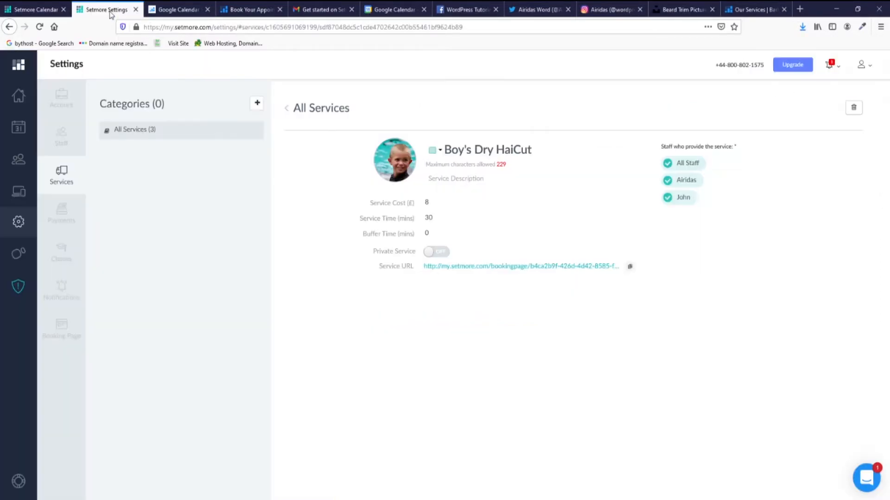
Upload the carlos-magno beard photo to Beard Trim, repositioning and enlarging the crop area.
{"action": "left_click", "coordinate": [295, 110]}
{"action": "left_click", "coordinate": [311, 210]}
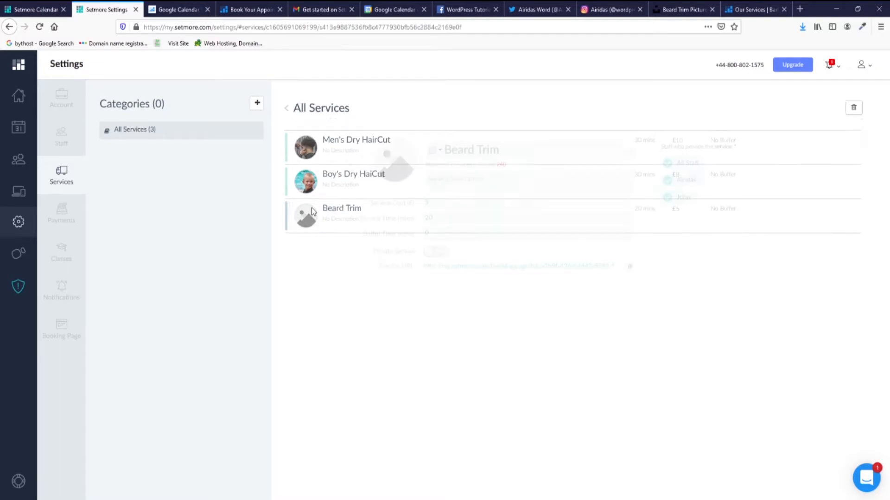
{"action": "left_click", "coordinate": [395, 165]}
{"action": "left_click", "coordinate": [189, 86]}
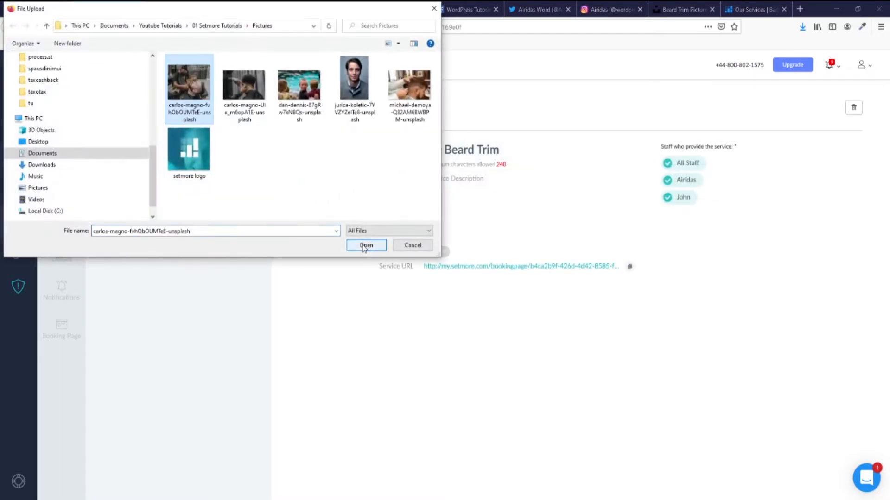
{"action": "left_click", "coordinate": [366, 246]}
{"action": "left_click_drag", "start_coordinate": [404, 215], "coordinate": [452, 238]}
{"action": "left_click_drag", "start_coordinate": [448, 298], "coordinate": [418, 322]}
{"action": "left_click_drag", "start_coordinate": [458, 229], "coordinate": [458, 225]}
{"action": "left_click", "coordinate": [424, 116]}
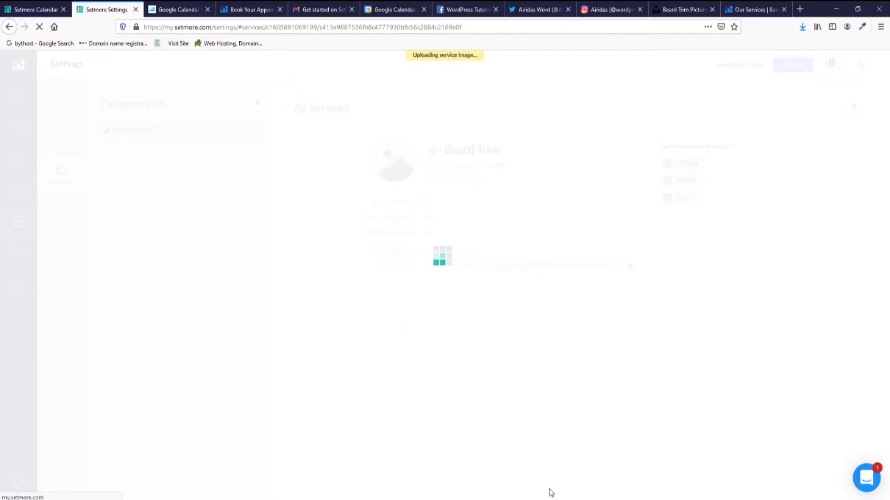
{"action": "left_click", "coordinate": [325, 114]}
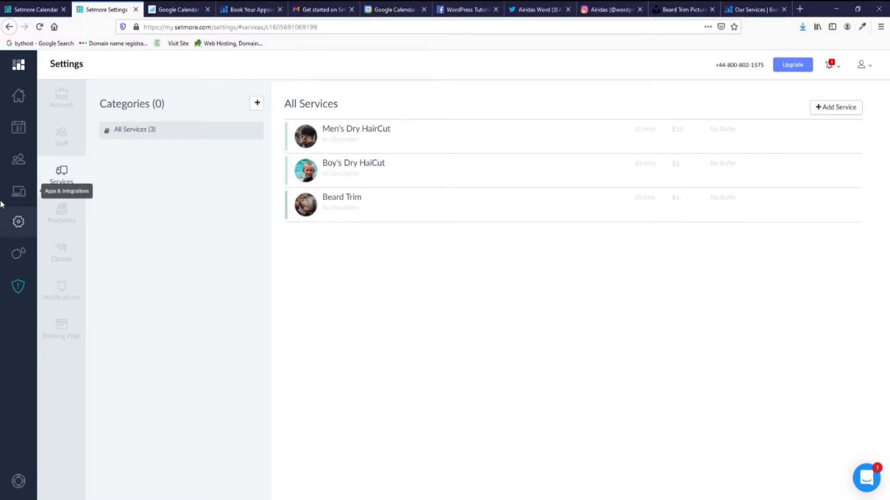
In Payments settings, open the Square (Preferred Partner) integration and start Activate Square.
{"action": "left_click", "coordinate": [62, 221]}
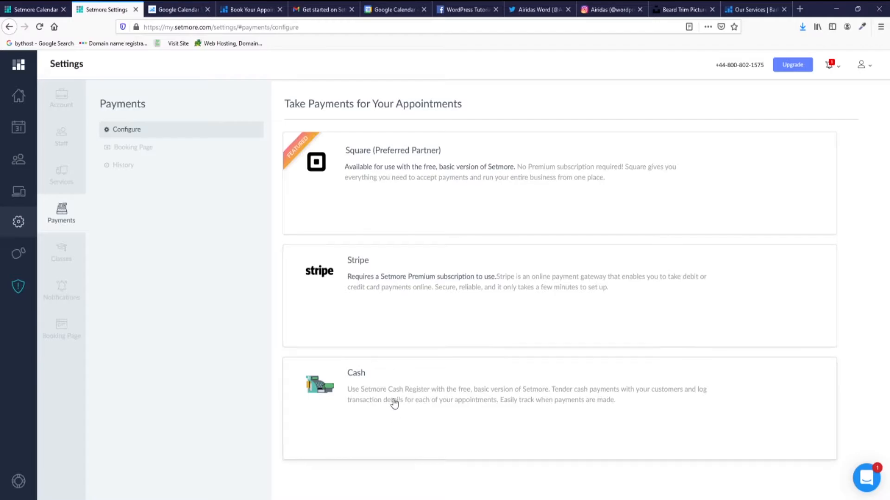
{"action": "left_click", "coordinate": [381, 168]}
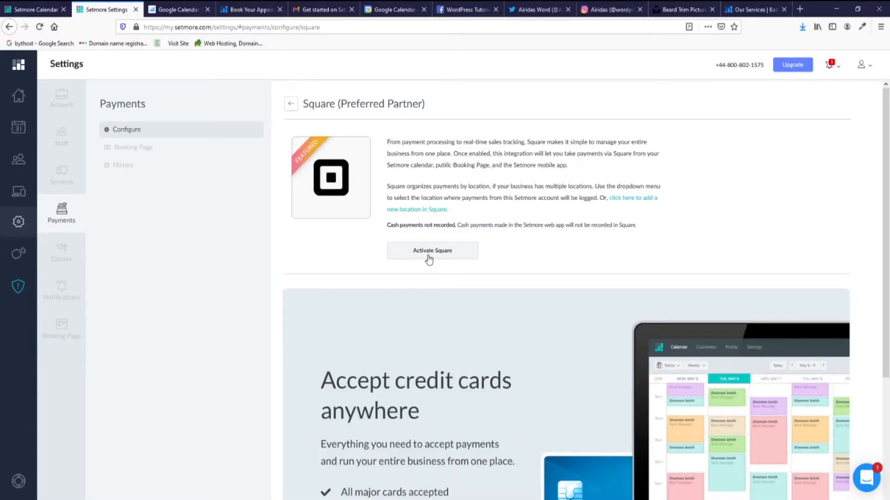
{"action": "scroll", "coordinate": [453, 260], "scroll_direction": "down", "scroll_amount": 4}
{"action": "scroll", "coordinate": [453, 262], "scroll_direction": "down", "scroll_amount": 1}
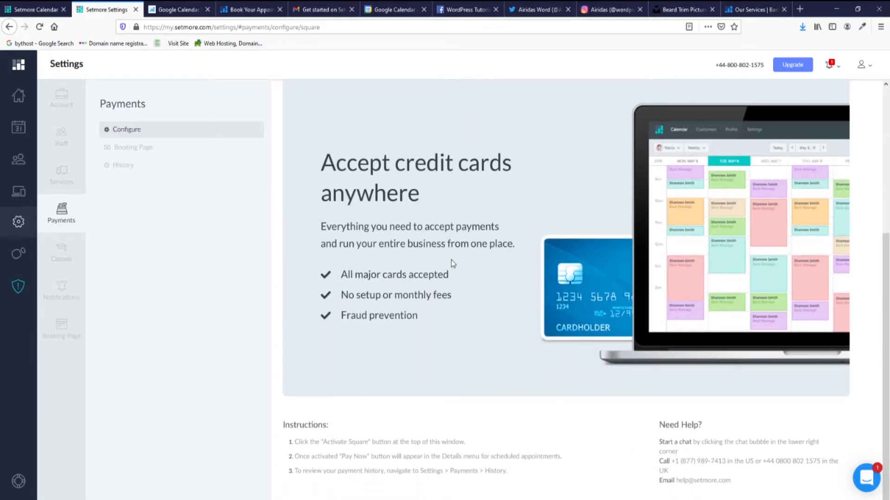
{"action": "scroll", "coordinate": [451, 260], "scroll_direction": "up", "scroll_amount": 5}
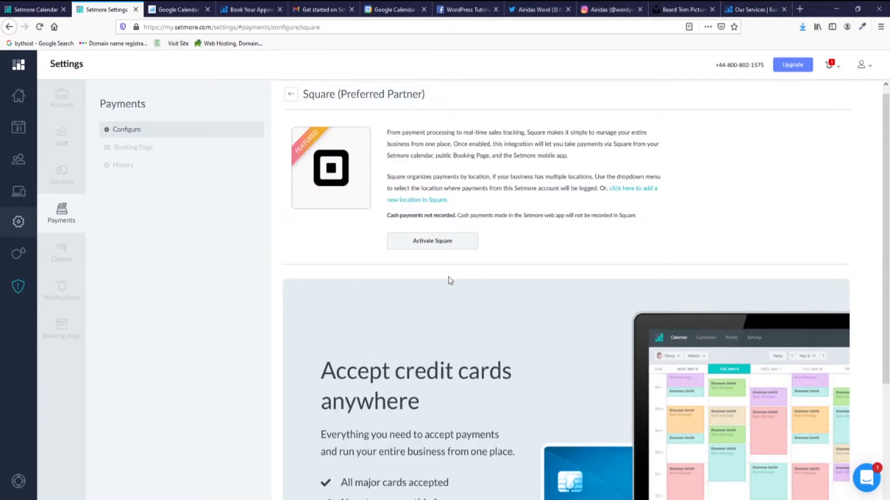
{"action": "left_click", "coordinate": [438, 244]}
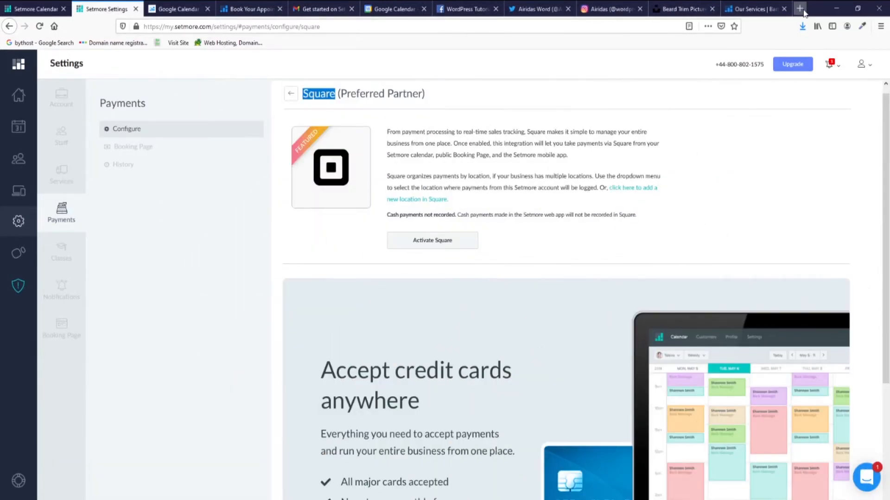
{"action": "left_click", "coordinate": [801, 10]}
Google 'square account' and open the 'Sign In - Square' result.
{"action": "left_click", "coordinate": [312, 91]}
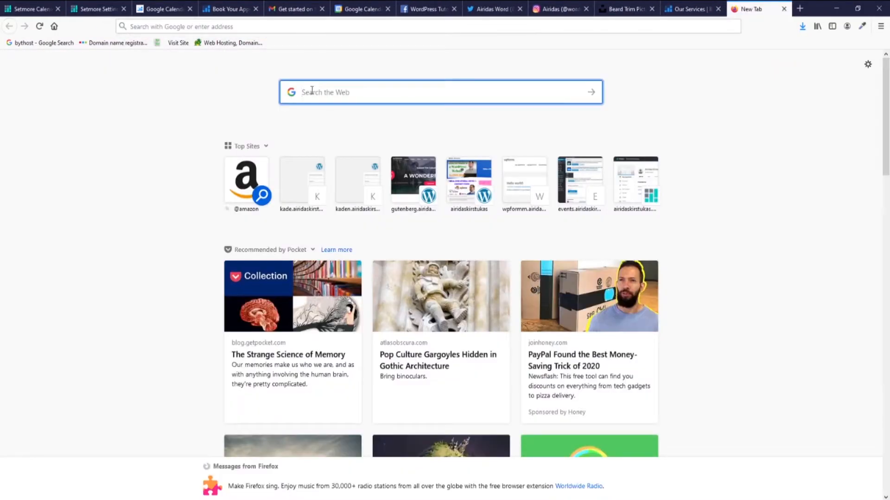
{"action": "type", "text": "square"}
{"action": "left_click", "coordinate": [366, 126]}
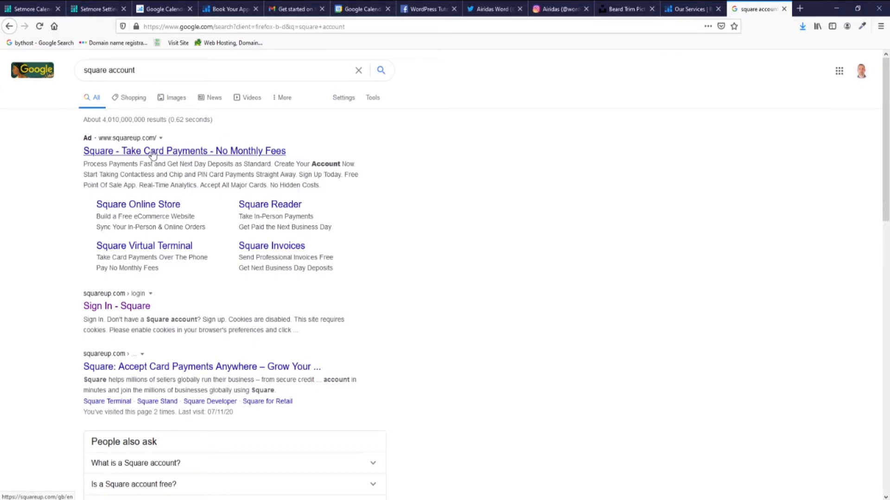
{"action": "left_click", "coordinate": [116, 308]}
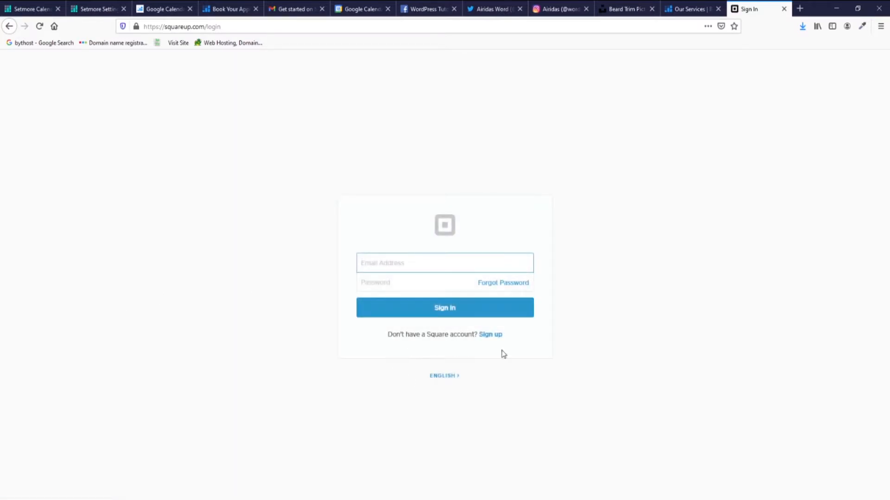
Sign up for Square with the saved e-mail, a generated password, confirmed e-mail and accepted terms.
{"action": "left_click", "coordinate": [497, 340]}
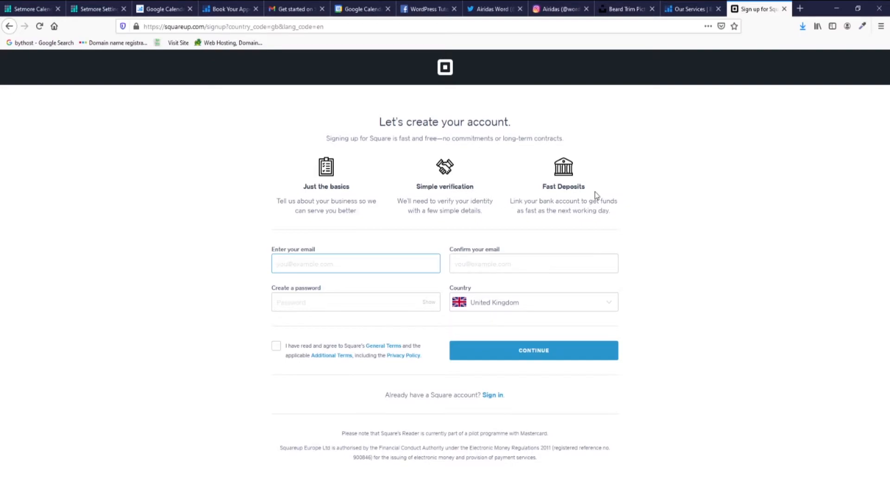
{"action": "left_click", "coordinate": [315, 265]}
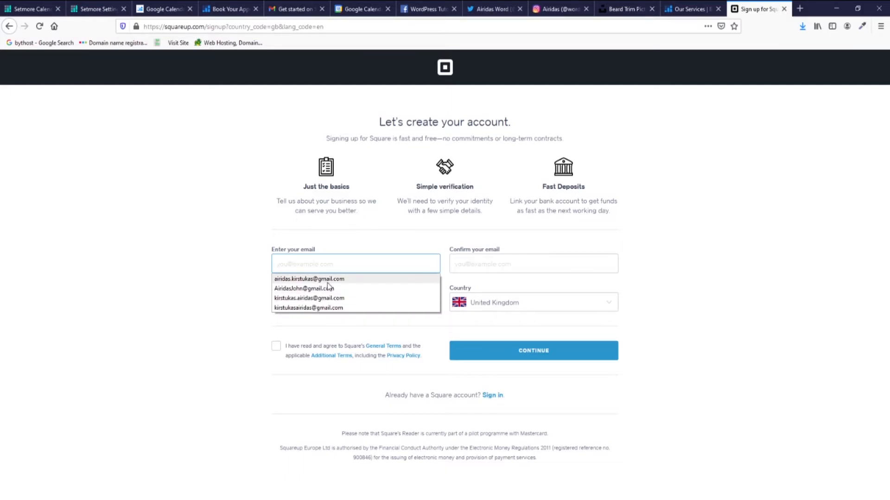
{"action": "left_click", "coordinate": [309, 279]}
{"action": "left_click", "coordinate": [364, 302]}
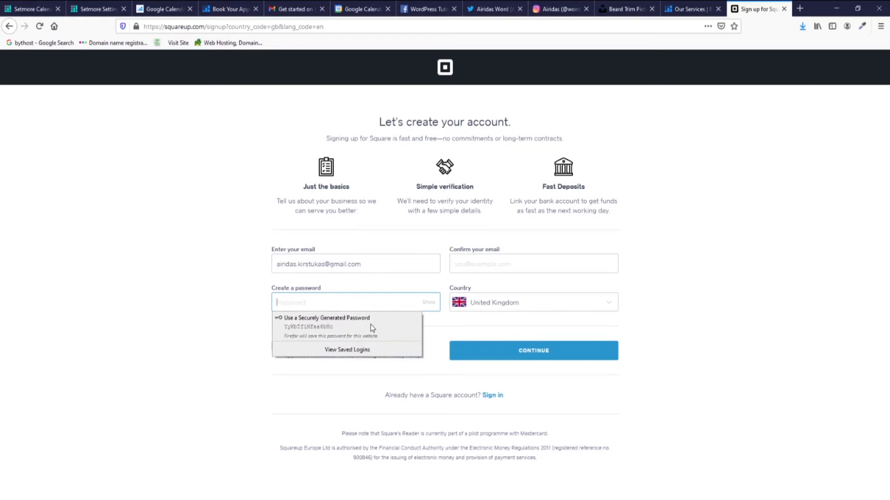
{"action": "left_click", "coordinate": [371, 327]}
{"action": "left_click", "coordinate": [587, 264]}
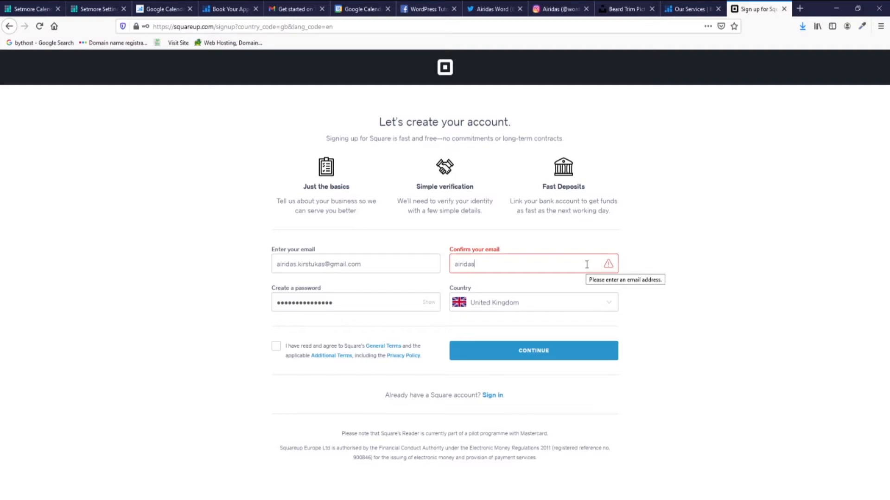
{"action": "left_click", "coordinate": [276, 346]}
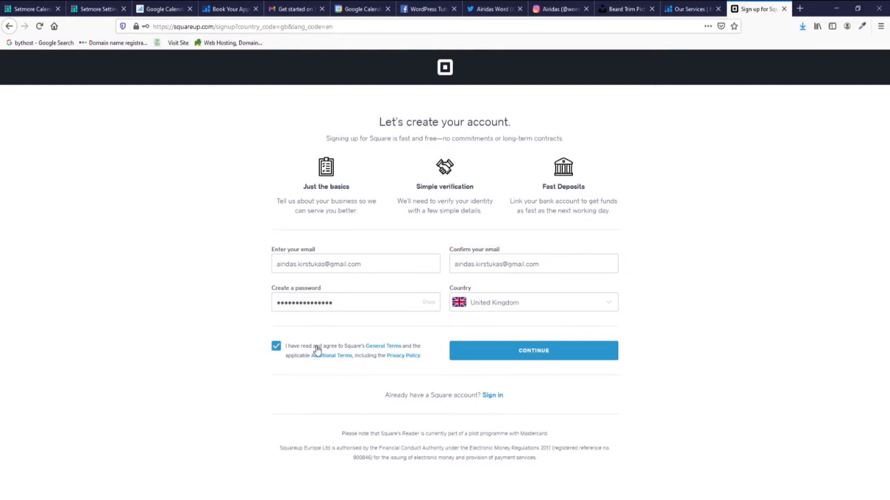
{"action": "left_click", "coordinate": [526, 356]}
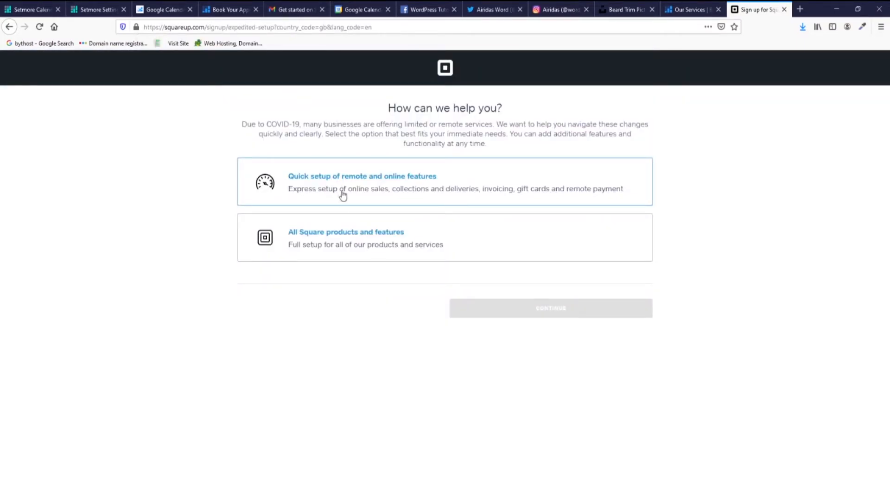
Choose quick setup of remote and online features and tick all five feature cards.
{"action": "left_click", "coordinate": [342, 187]}
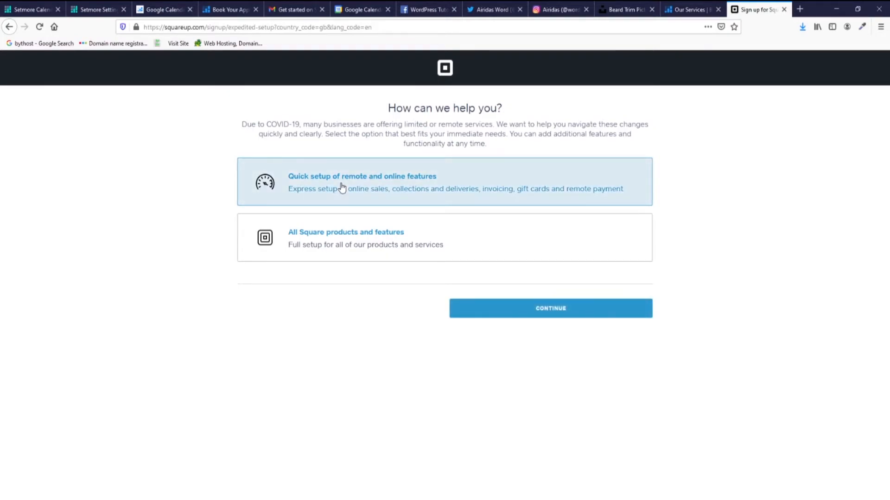
{"action": "left_click", "coordinate": [532, 310]}
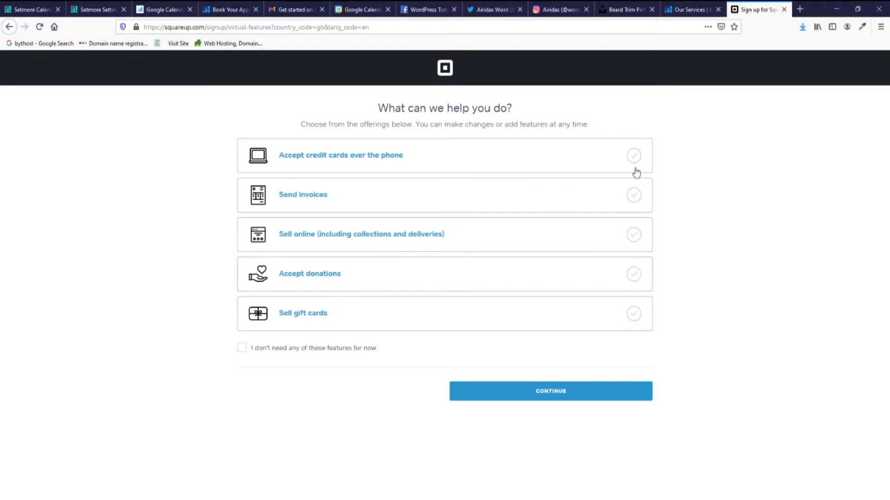
{"action": "left_click", "coordinate": [634, 196]}
{"action": "left_click", "coordinate": [634, 235]}
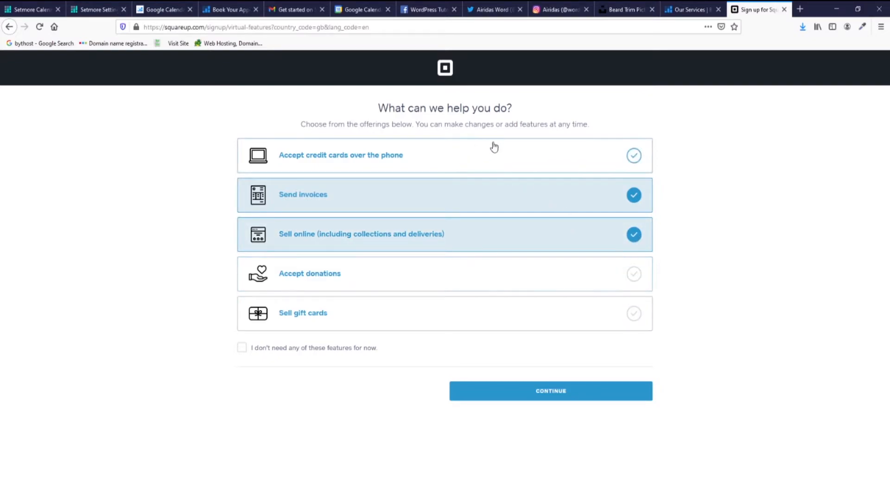
{"action": "left_click", "coordinate": [631, 157]}
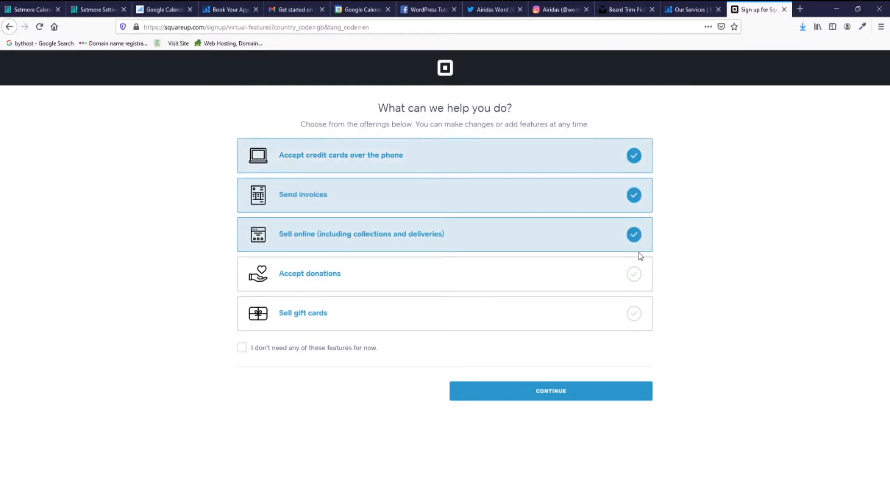
{"action": "left_click", "coordinate": [634, 274]}
{"action": "left_click", "coordinate": [634, 313]}
Clear the feature choices, reselect all five, and continue to the device question.
{"action": "left_click", "coordinate": [241, 349]}
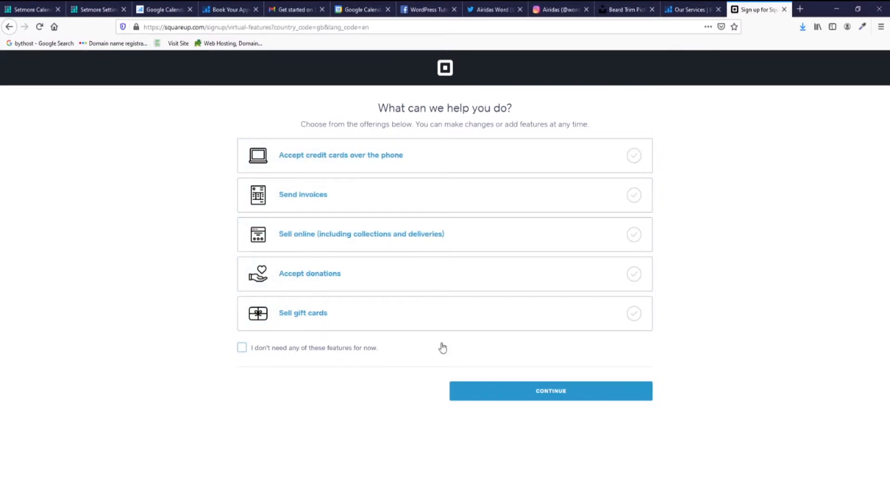
{"action": "left_click", "coordinate": [634, 156]}
{"action": "left_click", "coordinate": [634, 195]}
{"action": "left_click", "coordinate": [634, 235]}
{"action": "left_click", "coordinate": [633, 275]}
{"action": "left_click", "coordinate": [633, 314]}
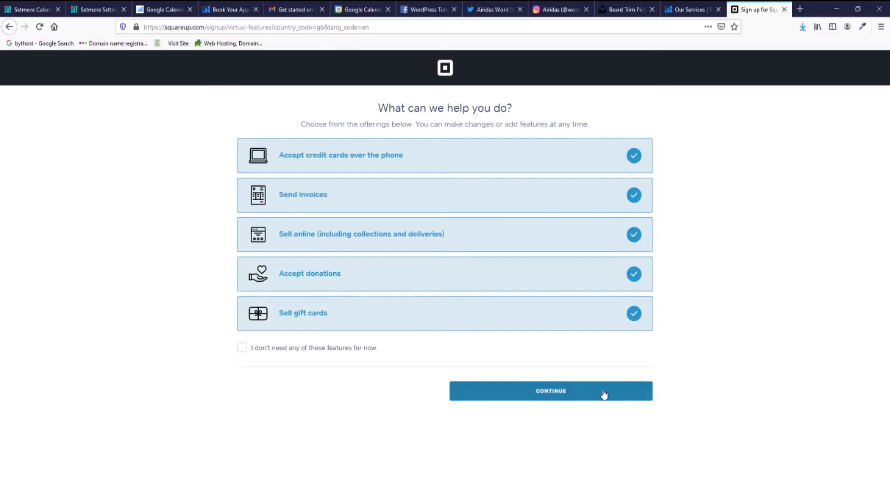
{"action": "left_click", "coordinate": [604, 394]}
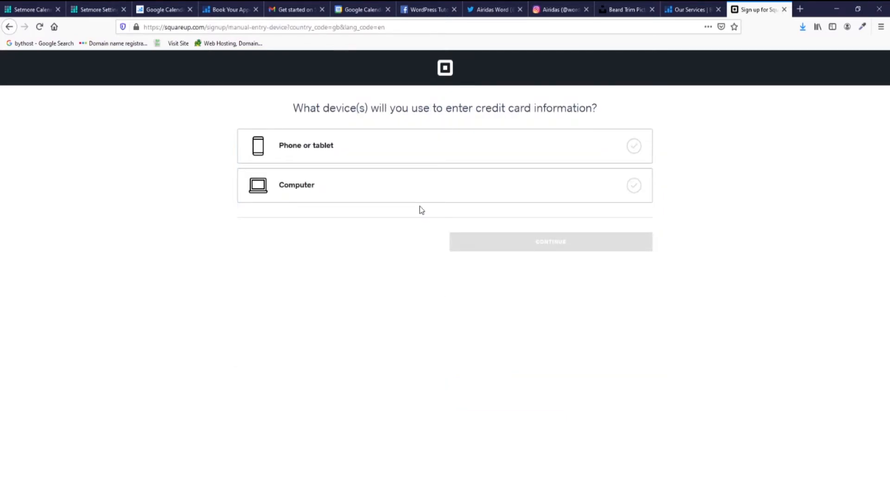
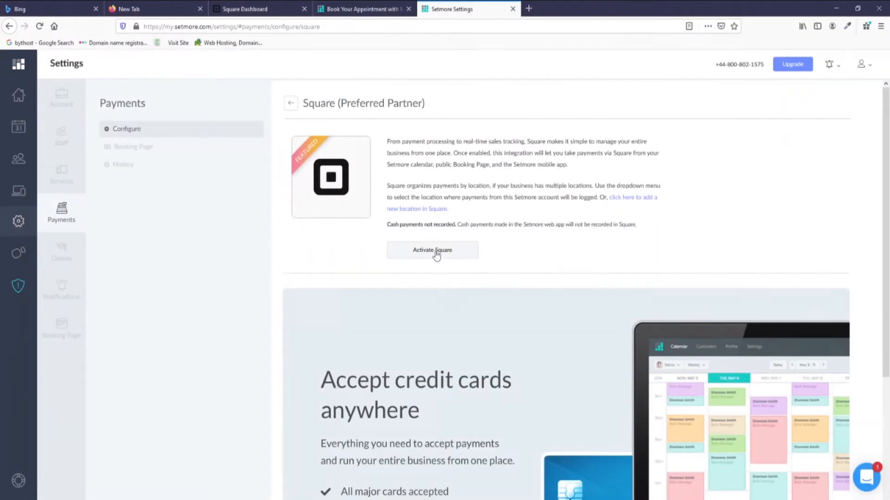
Start connecting Square, sign in to the Square account and allow Setmore access.
{"action": "left_click", "coordinate": [438, 256]}
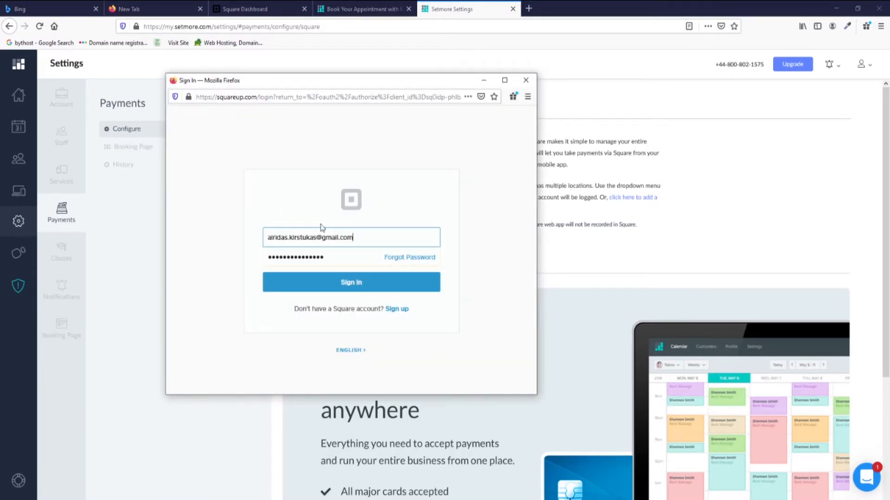
{"action": "left_click", "coordinate": [360, 283]}
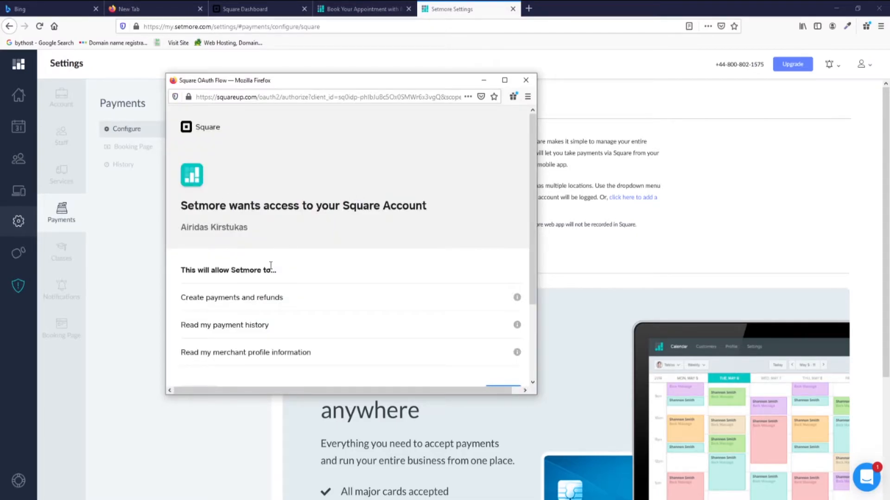
{"action": "scroll", "coordinate": [273, 235], "scroll_direction": "down", "scroll_amount": 2}
{"action": "scroll", "coordinate": [274, 234], "scroll_direction": "up", "scroll_amount": 2}
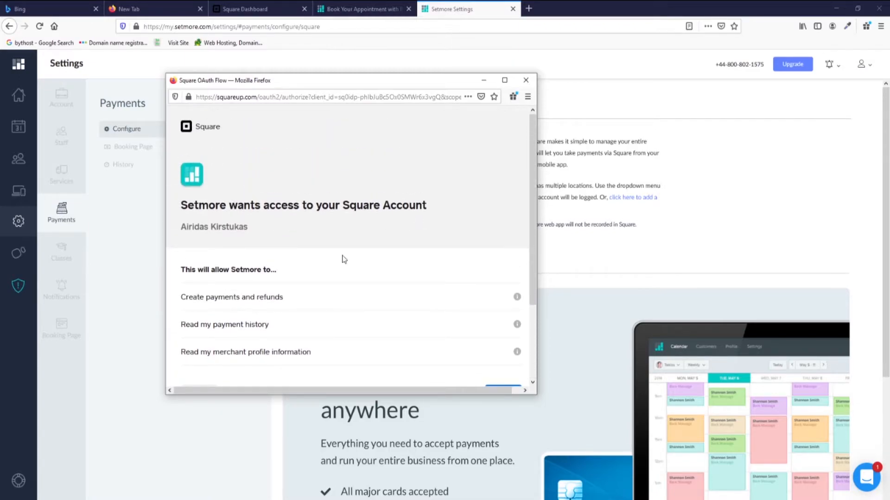
{"action": "scroll", "coordinate": [371, 222], "scroll_direction": "down", "scroll_amount": 2}
{"action": "scroll", "coordinate": [294, 207], "scroll_direction": "up", "scroll_amount": 2}
{"action": "scroll", "coordinate": [307, 220], "scroll_direction": "down", "scroll_amount": 2}
{"action": "left_click", "coordinate": [505, 296]}
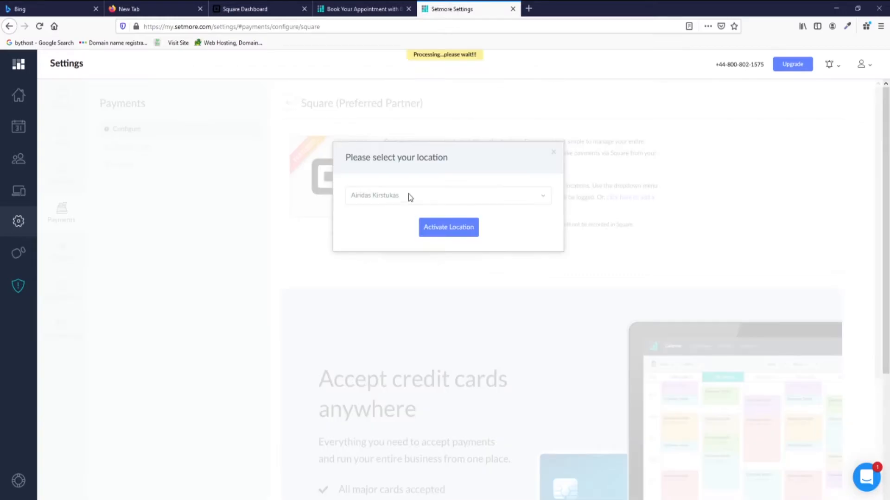
Select the business's only Square location and activate payments for it.
{"action": "left_click", "coordinate": [533, 200]}
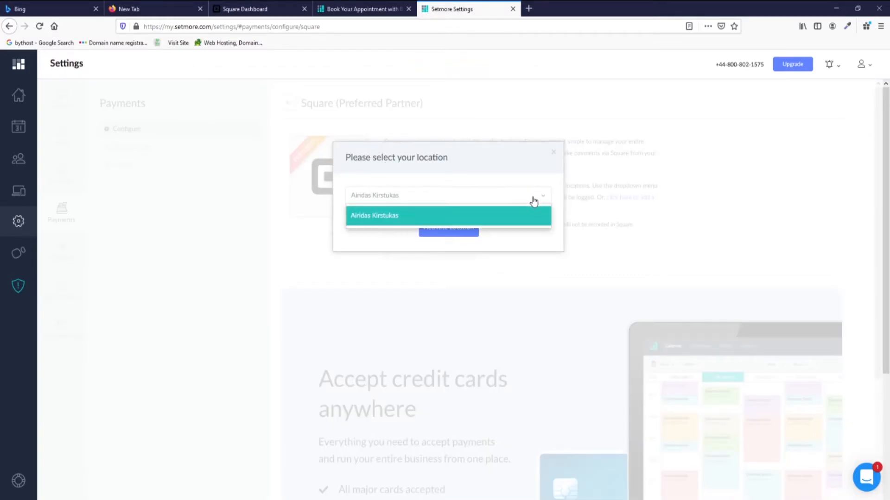
{"action": "left_click", "coordinate": [507, 218]}
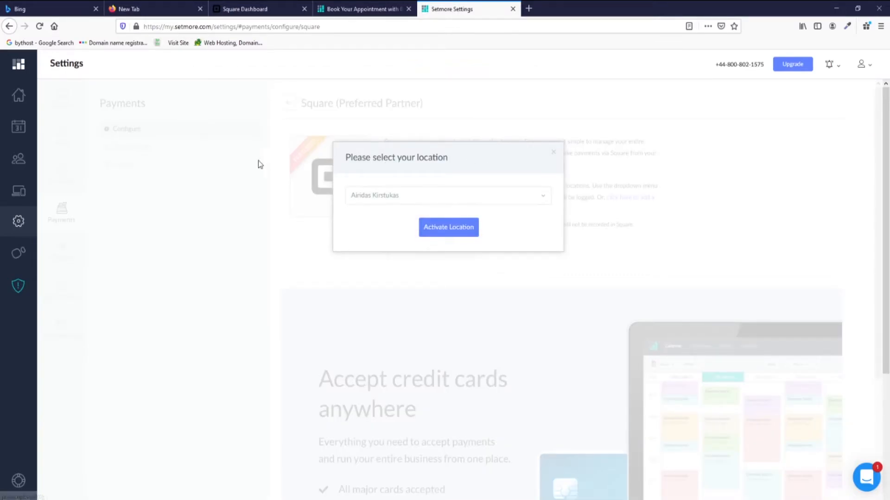
{"action": "left_click", "coordinate": [463, 236]}
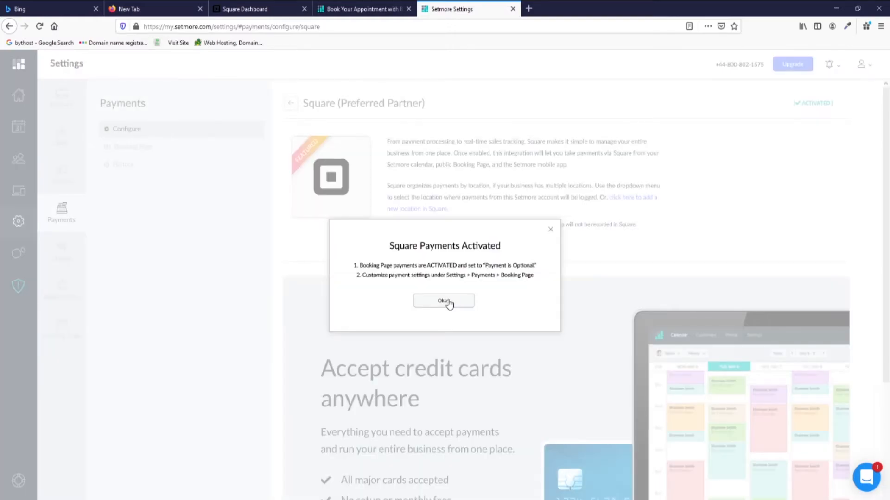
{"action": "left_click", "coordinate": [444, 302]}
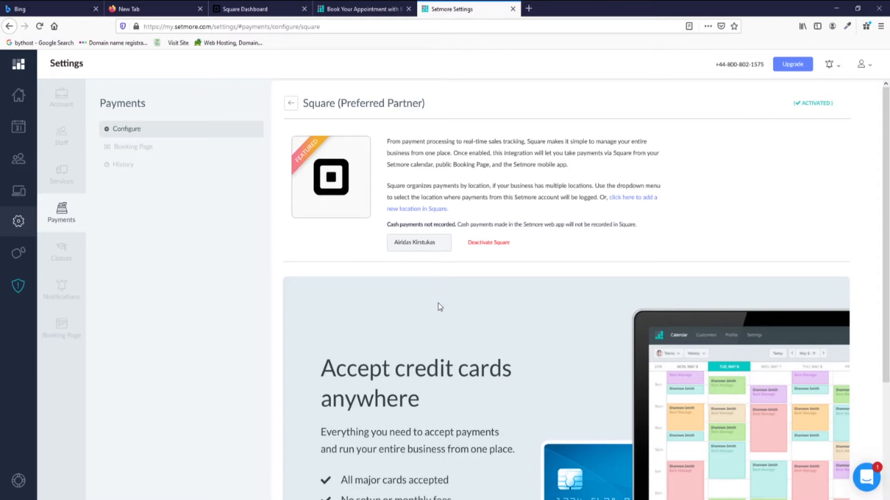
Toggle booking-page payments off and back on, keeping Payment is optional.
{"action": "left_click", "coordinate": [133, 147]}
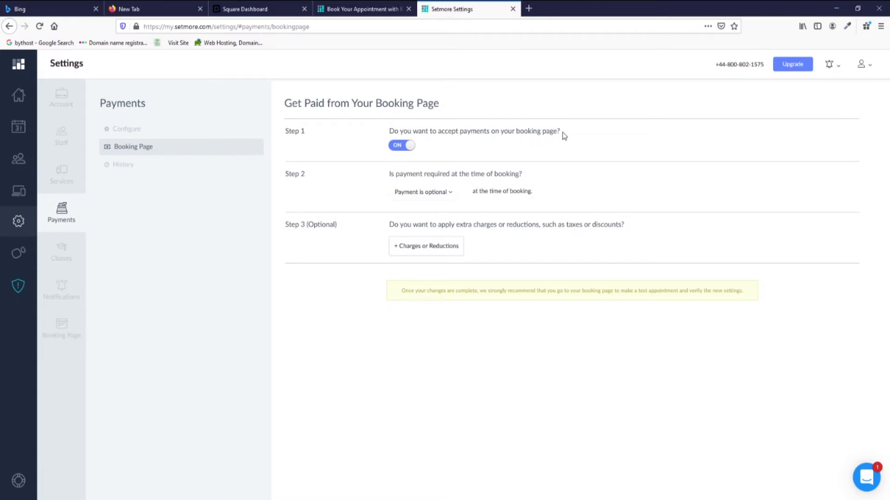
{"action": "left_click", "coordinate": [402, 147]}
{"action": "left_click", "coordinate": [402, 147]}
{"action": "left_click", "coordinate": [420, 195]}
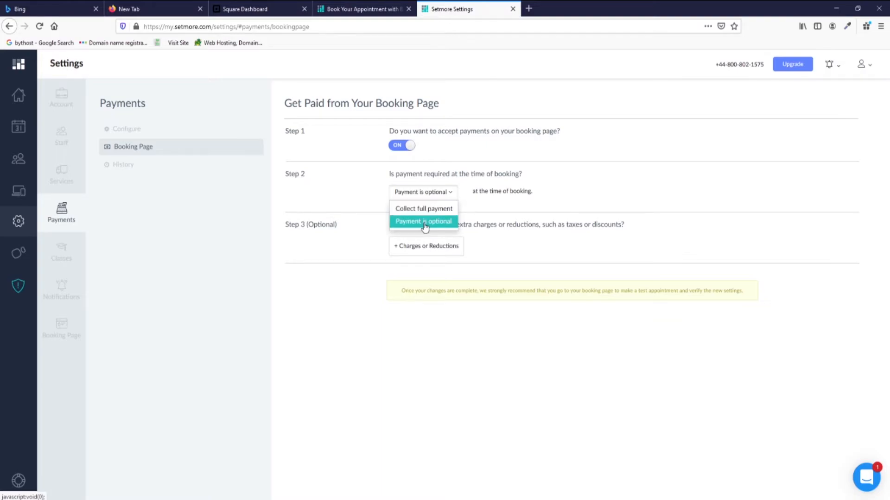
{"action": "left_click", "coordinate": [424, 224]}
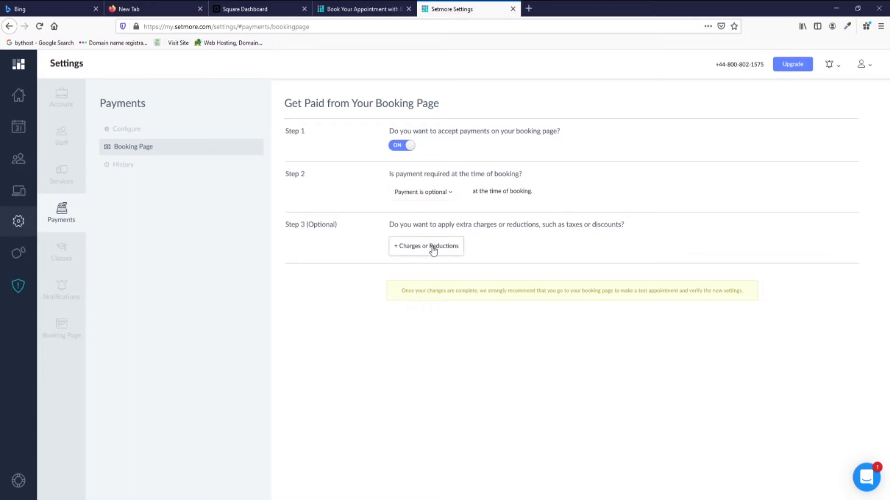
Look over the Addition and Reduction charge options, then close the dialog without saving.
{"action": "left_click", "coordinate": [416, 247]}
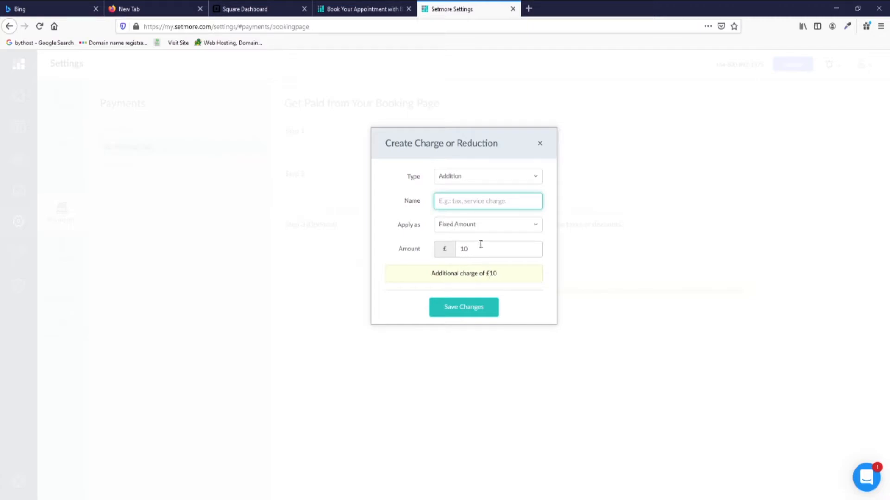
{"action": "left_click", "coordinate": [489, 227]}
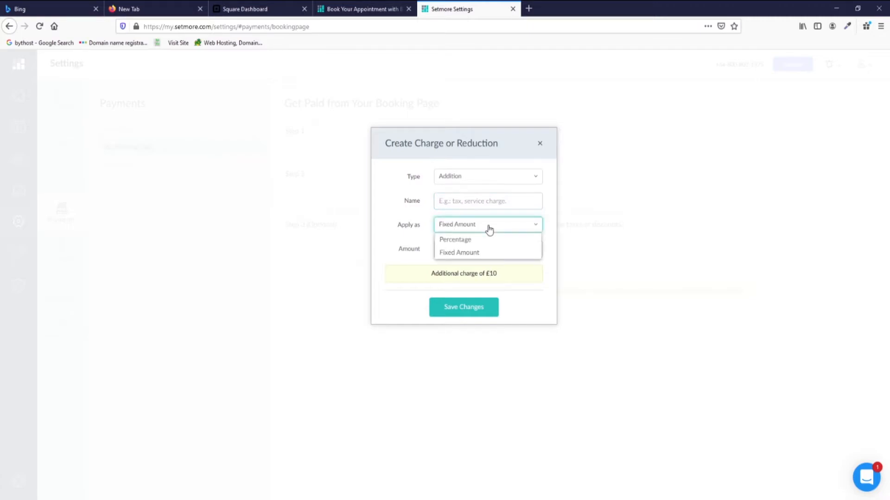
{"action": "left_click", "coordinate": [487, 200]}
{"action": "left_click", "coordinate": [470, 177]}
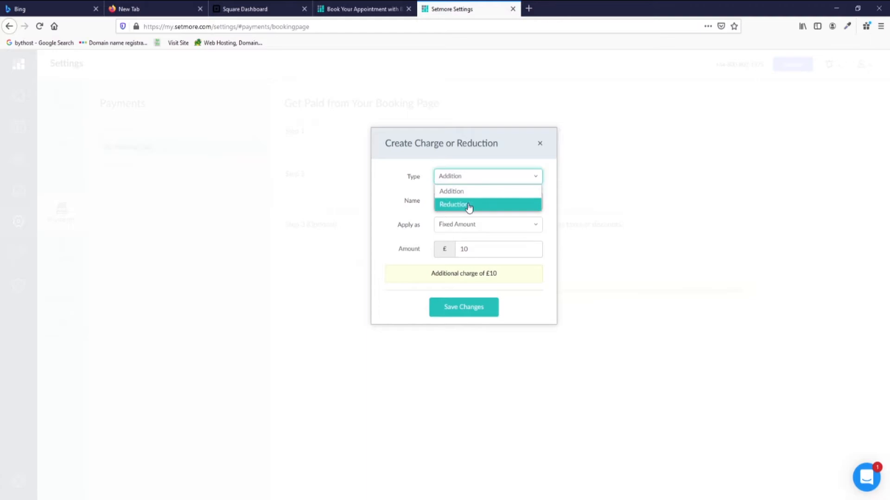
{"action": "left_click", "coordinate": [540, 143]}
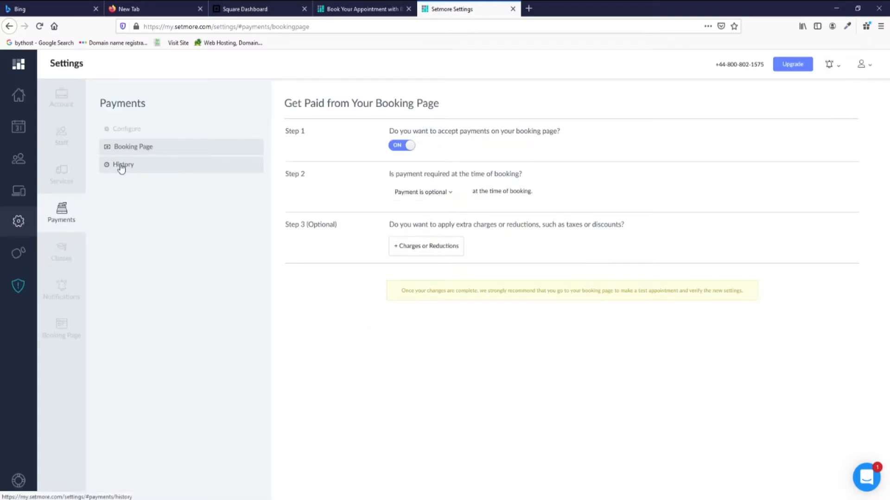
Check the payment transaction history and return to the payment methods overview.
{"action": "left_click", "coordinate": [121, 168]}
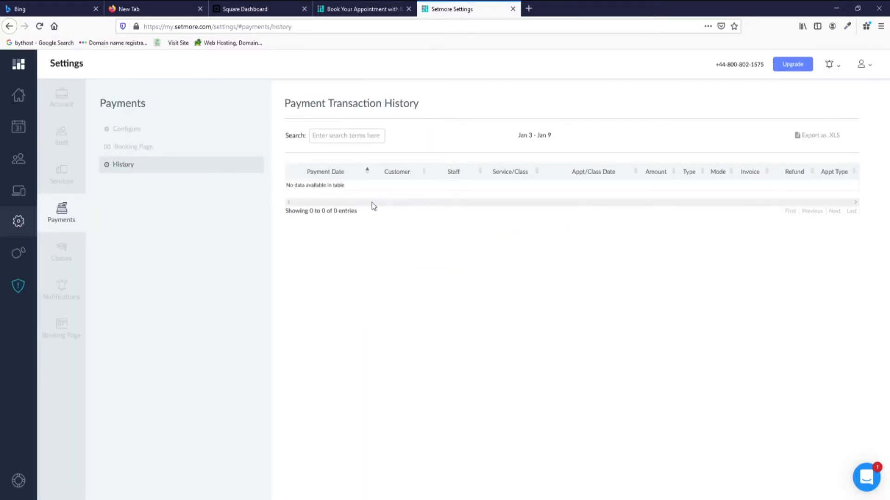
{"action": "left_click", "coordinate": [130, 132]}
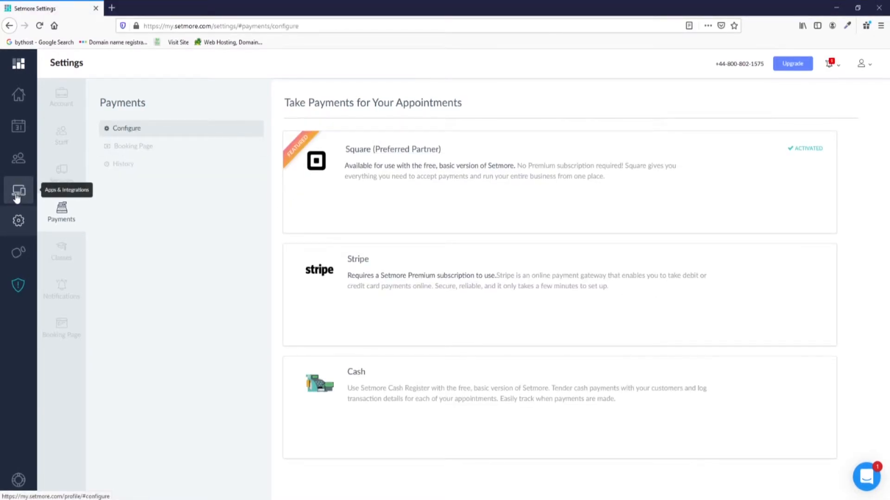
{"action": "left_click", "coordinate": [16, 197]}
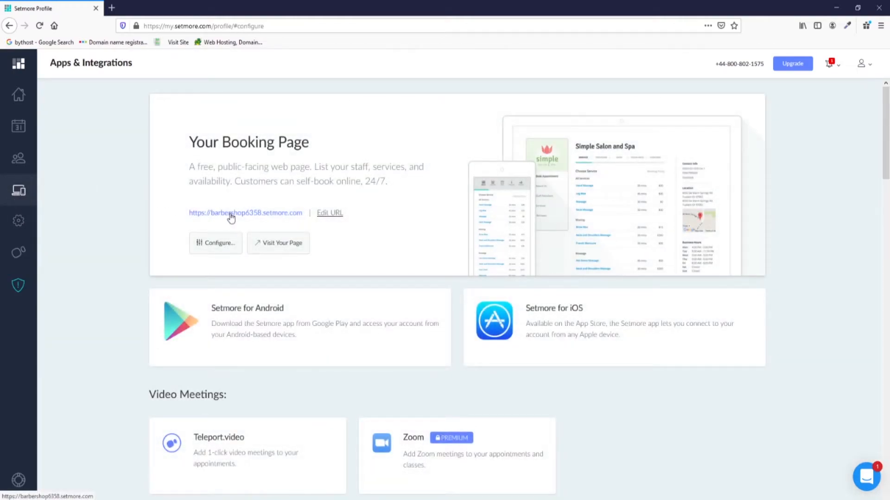
On the public booking page, pick Men's Dry HairCut, the first provider, 14 January, 1:15 pm.
{"action": "left_click", "coordinate": [231, 214]}
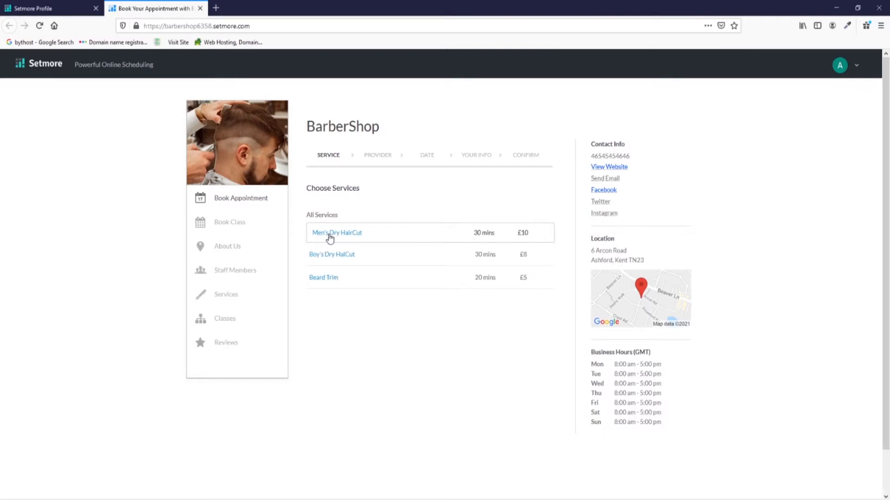
{"action": "left_click", "coordinate": [330, 237]}
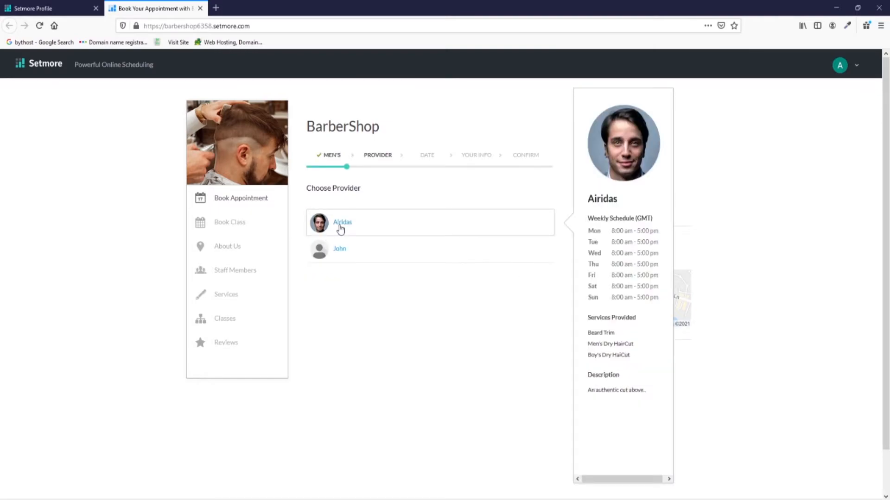
{"action": "left_click", "coordinate": [340, 225]}
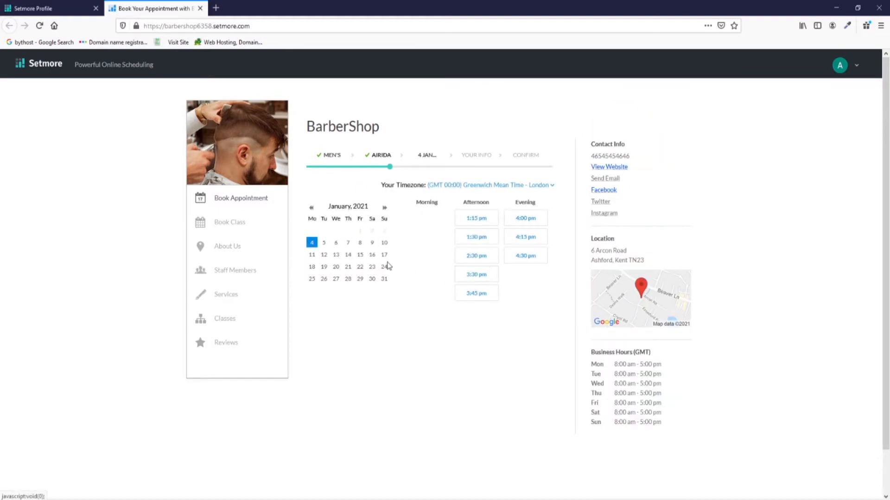
{"action": "left_click", "coordinate": [348, 254]}
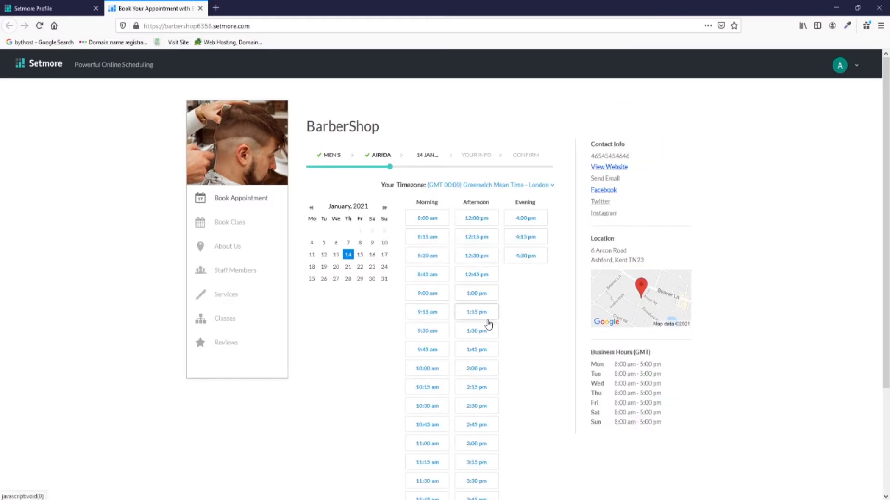
{"action": "left_click", "coordinate": [482, 314]}
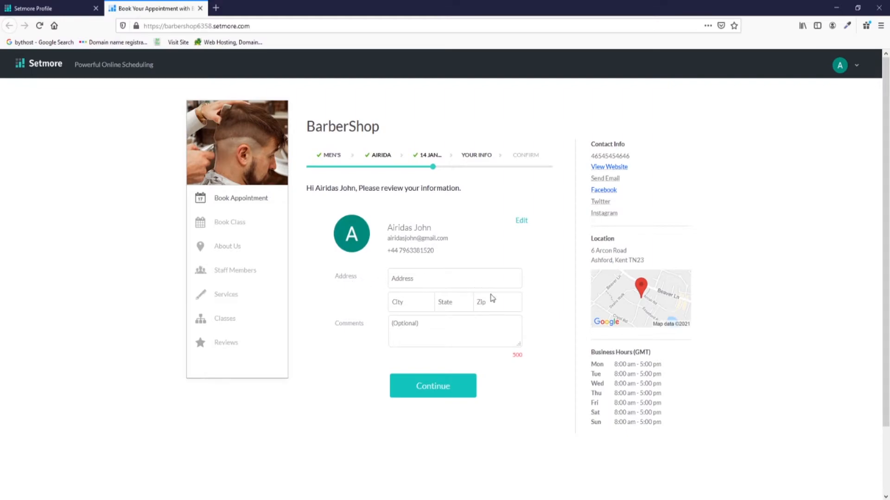
Continue past customer details and book the appointment without payment.
{"action": "left_click", "coordinate": [432, 387]}
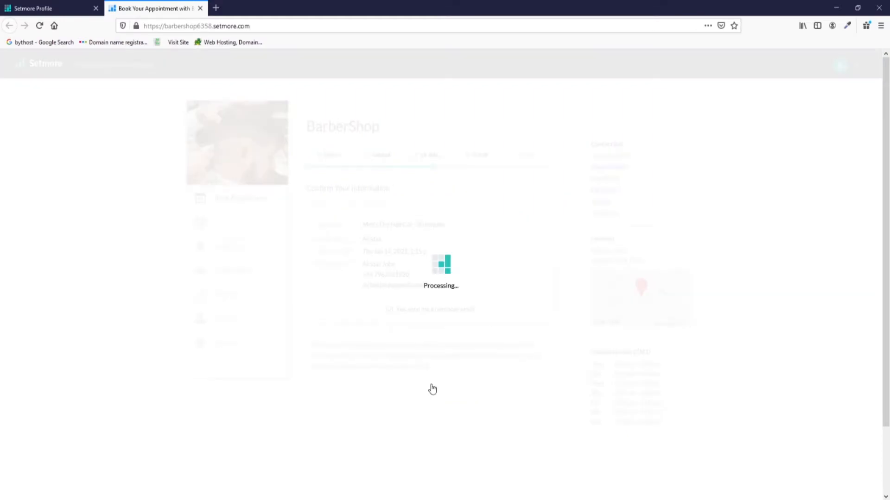
{"action": "scroll", "coordinate": [380, 226], "scroll_direction": "down", "scroll_amount": 2}
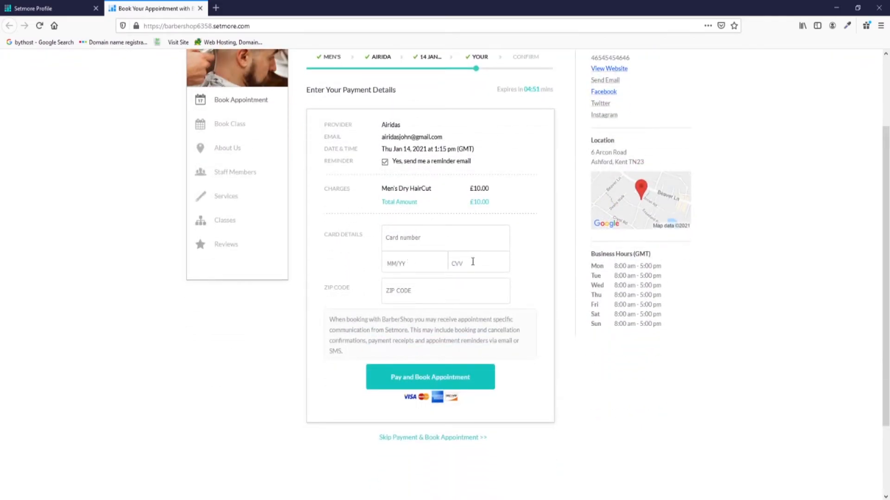
{"action": "scroll", "coordinate": [435, 291], "scroll_direction": "down", "scroll_amount": 1}
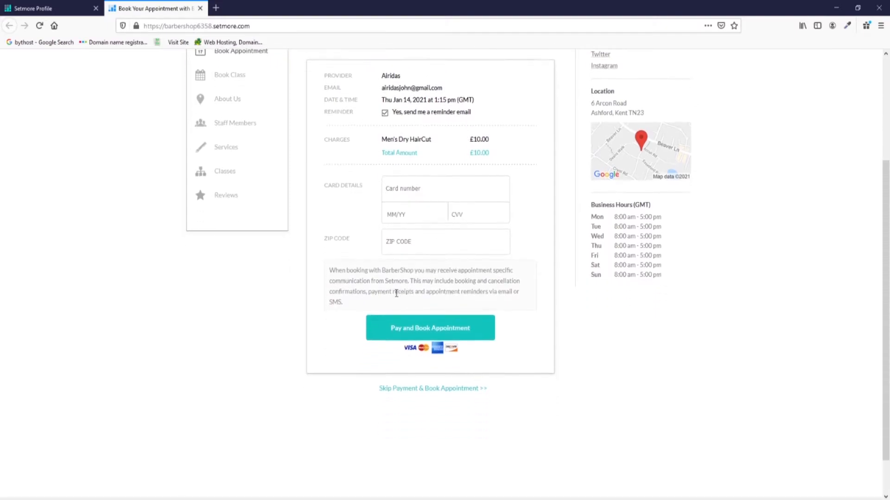
{"action": "scroll", "coordinate": [477, 253], "scroll_direction": "up", "scroll_amount": 1}
{"action": "scroll", "coordinate": [383, 205], "scroll_direction": "down", "scroll_amount": 2}
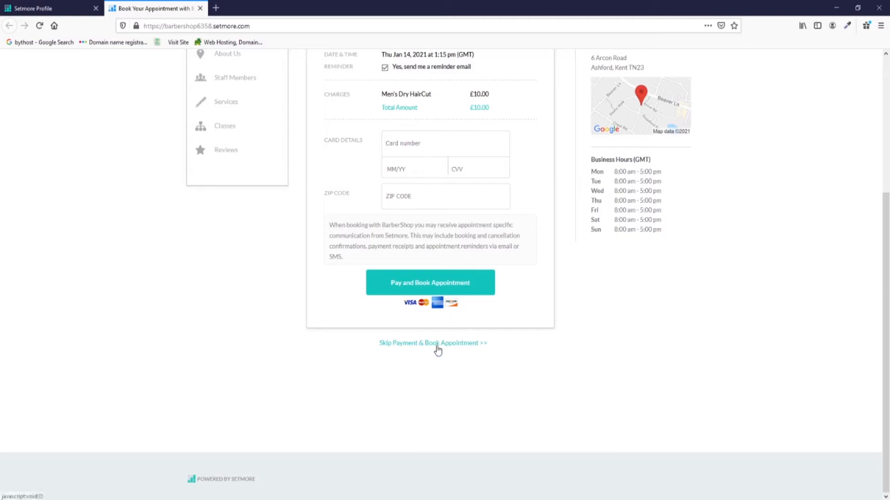
{"action": "left_click", "coordinate": [458, 347]}
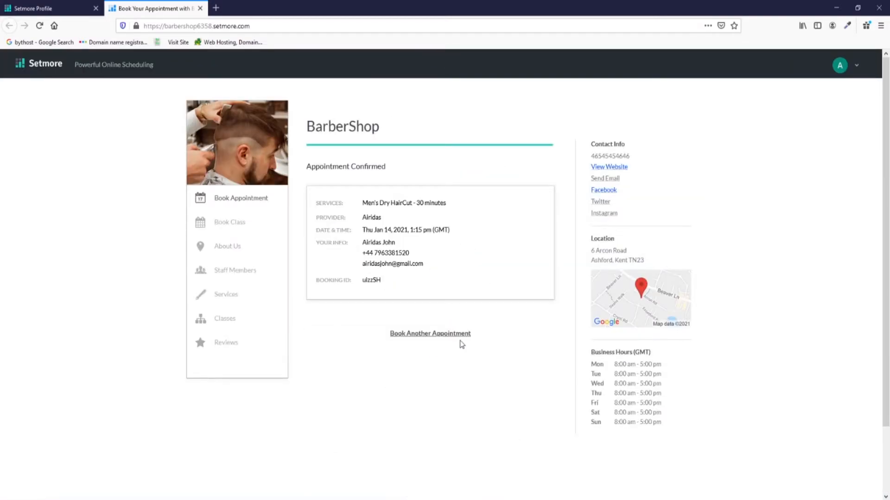
{"action": "left_click", "coordinate": [41, 8]}
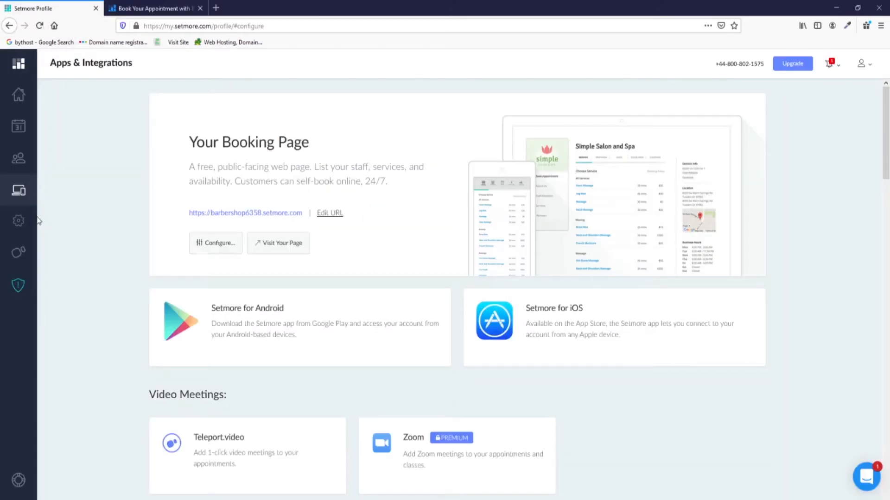
Briefly set booking-page payment to Collect full payment, then back to Payment is optional.
{"action": "left_click", "coordinate": [19, 221]}
{"action": "left_click", "coordinate": [61, 212]}
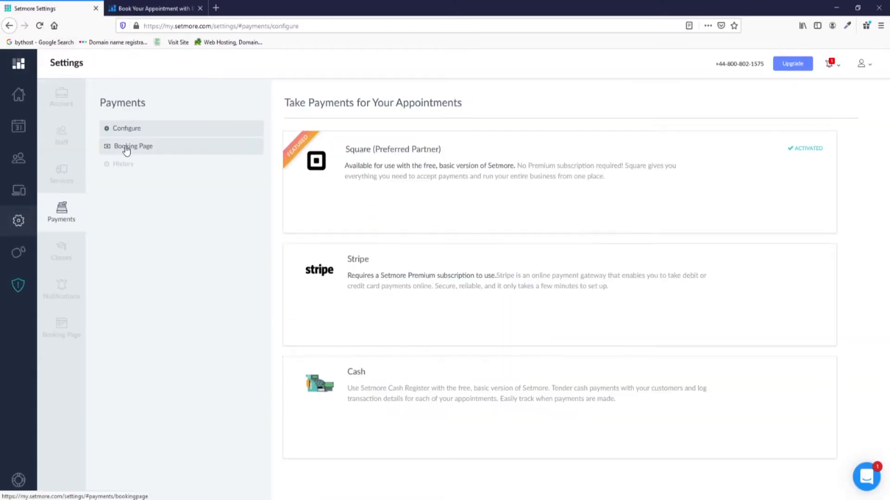
{"action": "left_click", "coordinate": [126, 149]}
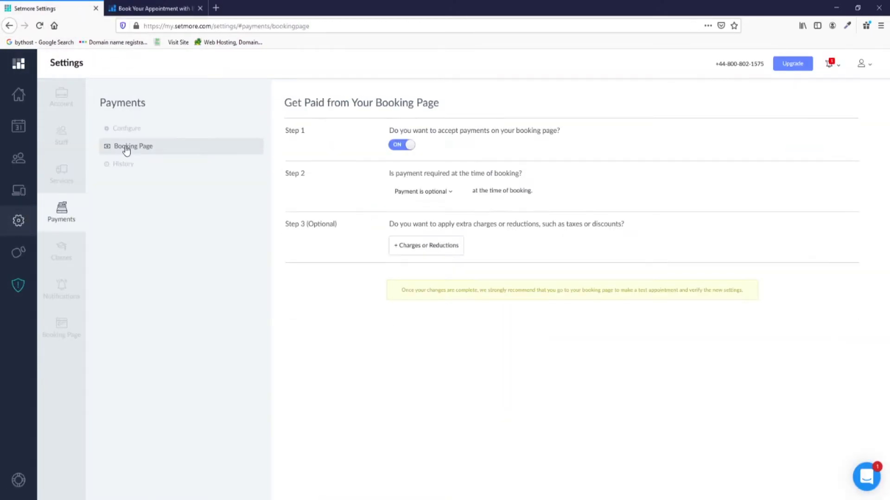
{"action": "left_click", "coordinate": [429, 196]}
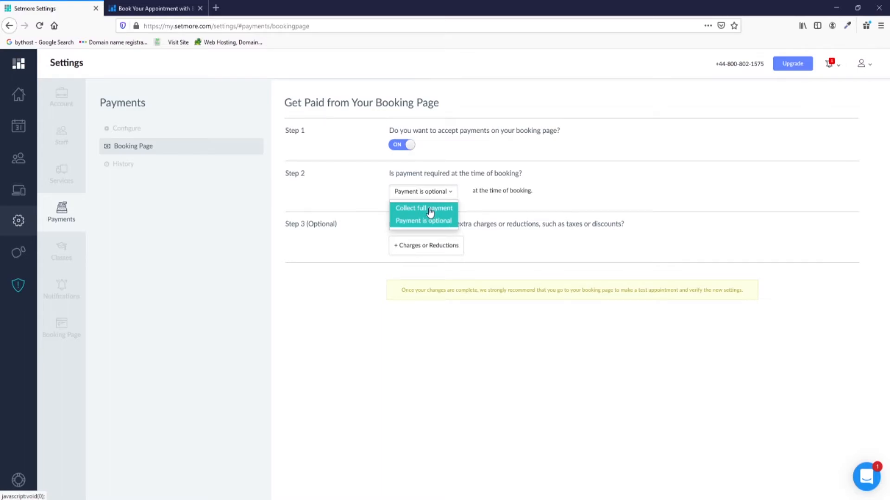
{"action": "left_click", "coordinate": [427, 209]}
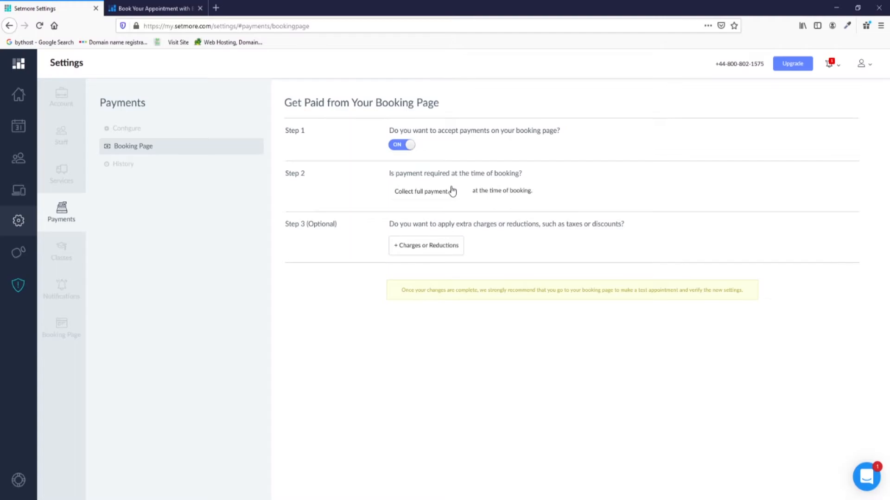
{"action": "left_click", "coordinate": [452, 191]}
{"action": "left_click", "coordinate": [429, 226]}
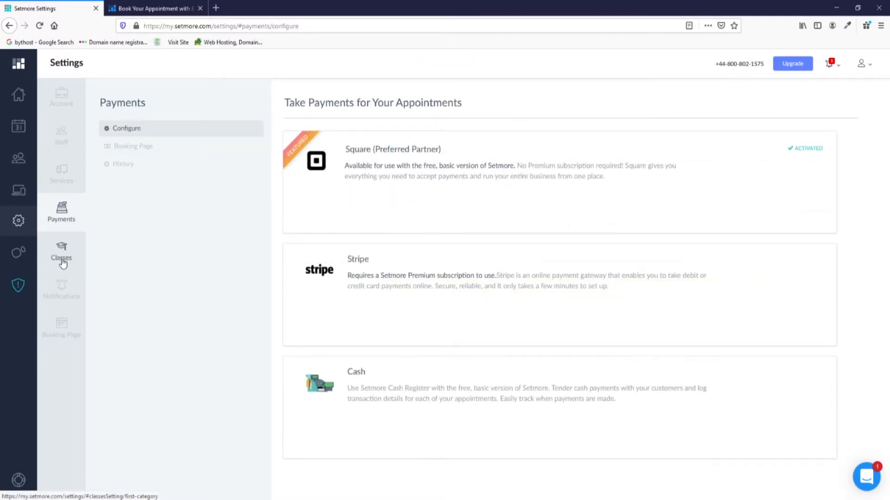
Create the Hair styling Classes class with 120 minutes, 5 seats and £10 cost.
{"action": "left_click", "coordinate": [62, 258]}
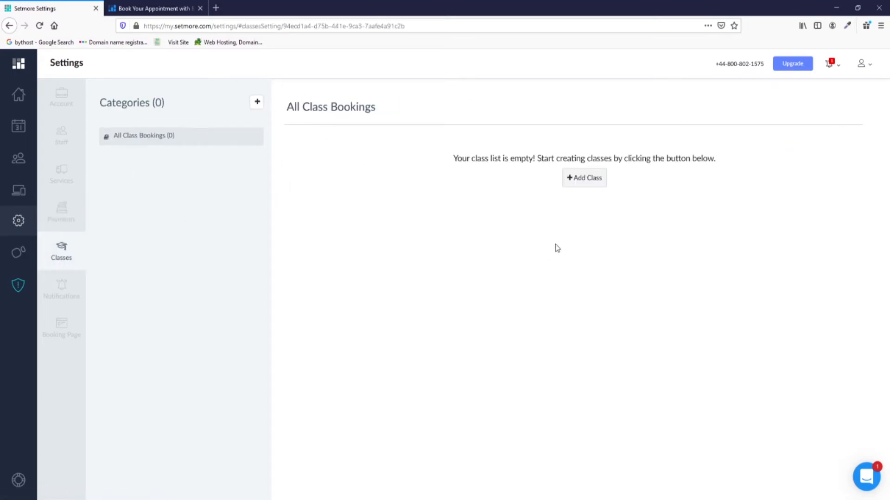
{"action": "left_click", "coordinate": [582, 181]}
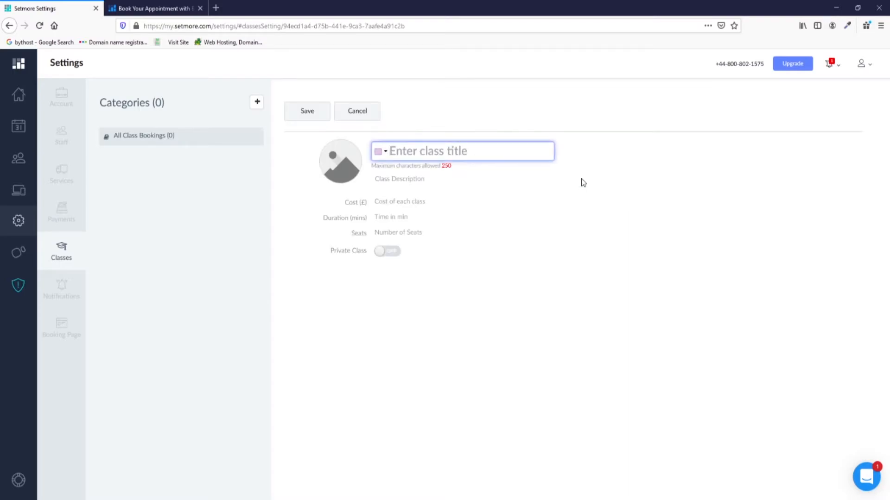
{"action": "type", "text": "H"}
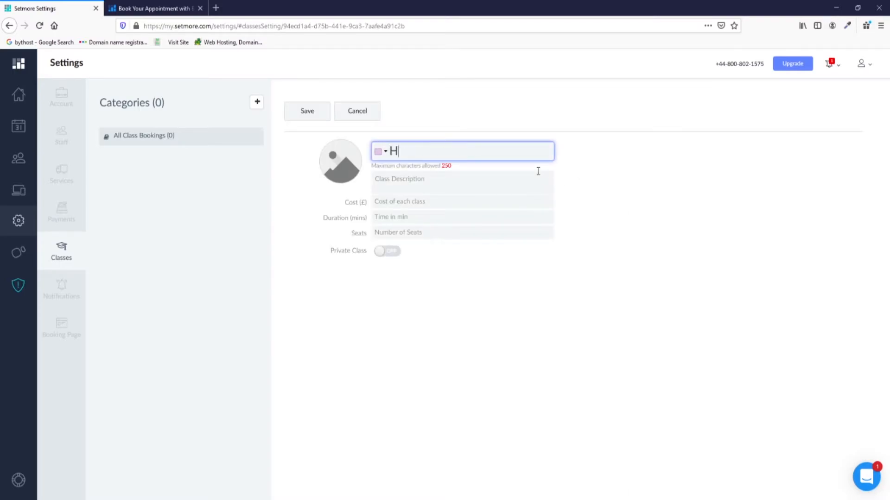
{"action": "type", "text": "air styling Classes"}
{"action": "left_click", "coordinate": [497, 182]}
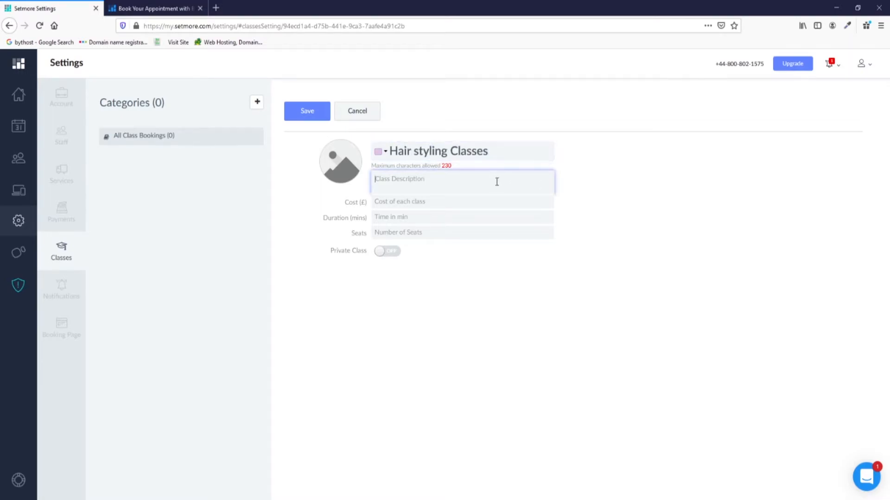
{"action": "left_click", "coordinate": [392, 213]}
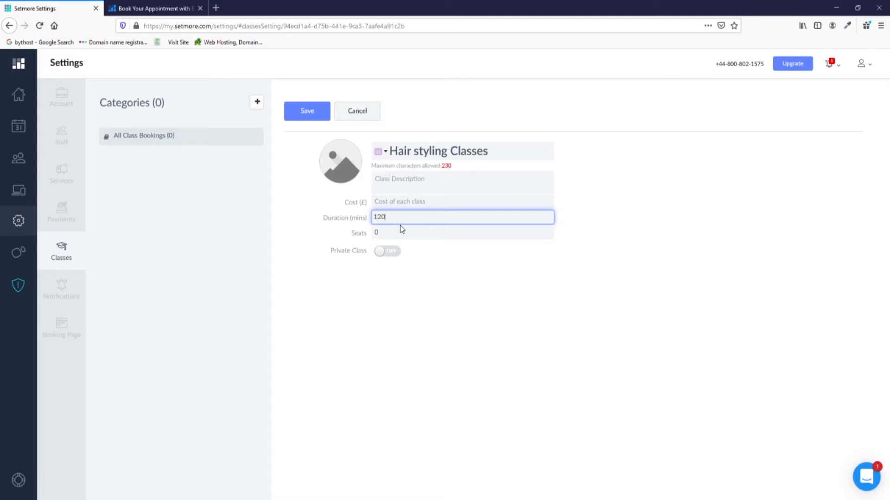
{"action": "left_click", "coordinate": [376, 232]}
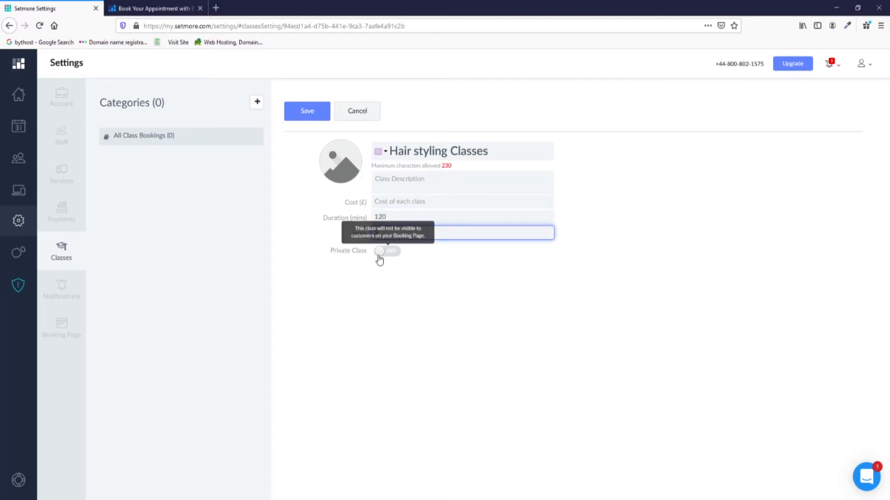
{"action": "left_click", "coordinate": [432, 200]}
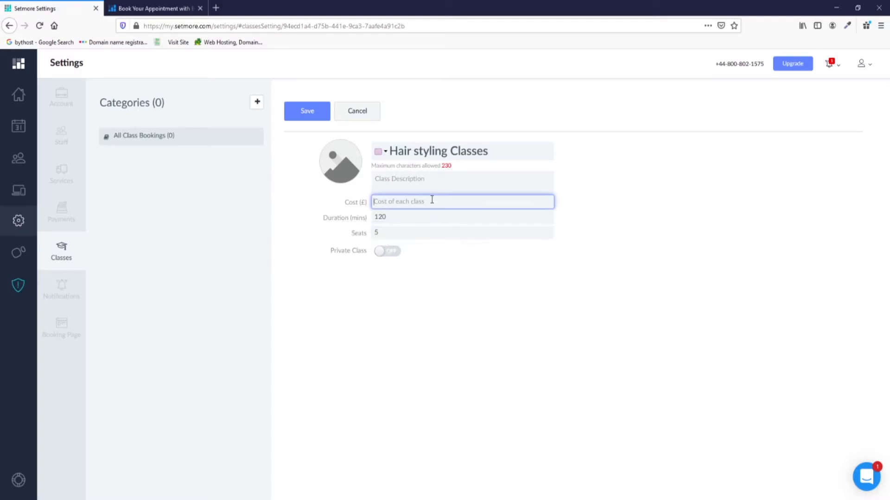
{"action": "type", "text": "50"}
Upload the braided-hair photo as the class image, keeping the default colour, and reopen the class.
{"action": "left_click", "coordinate": [339, 161]}
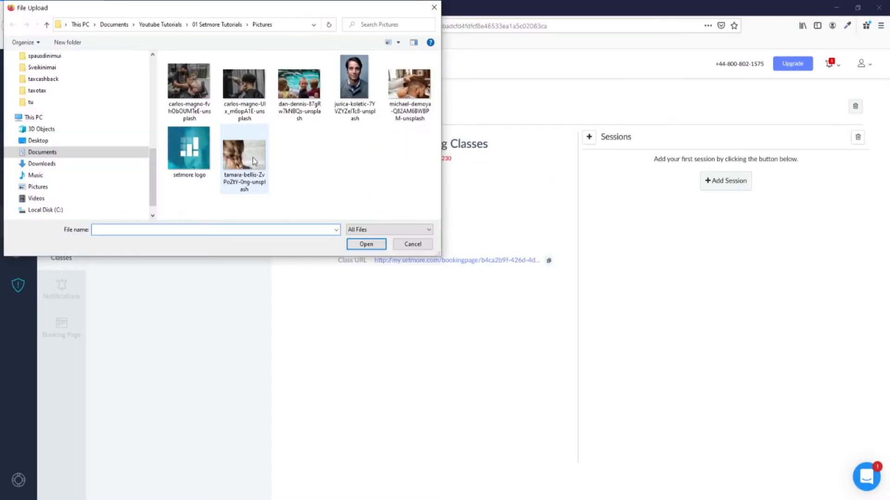
{"action": "left_click", "coordinate": [250, 160]}
{"action": "left_click", "coordinate": [374, 245]}
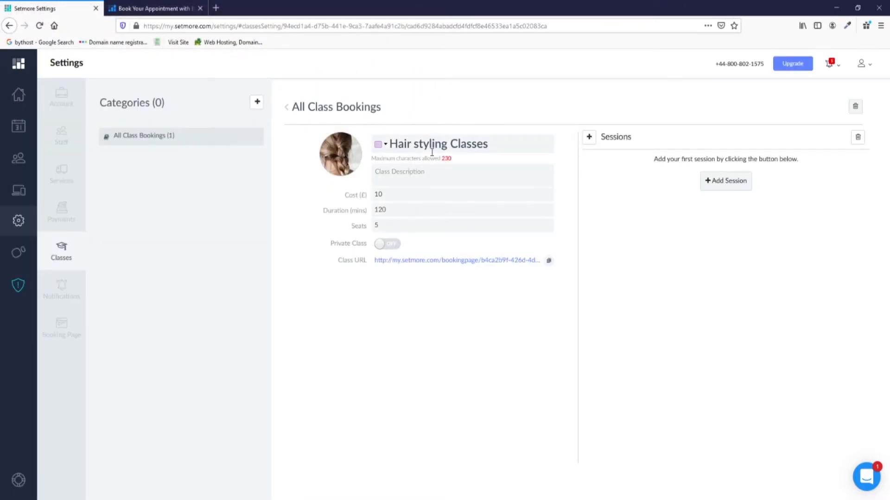
{"action": "left_click", "coordinate": [385, 145]}
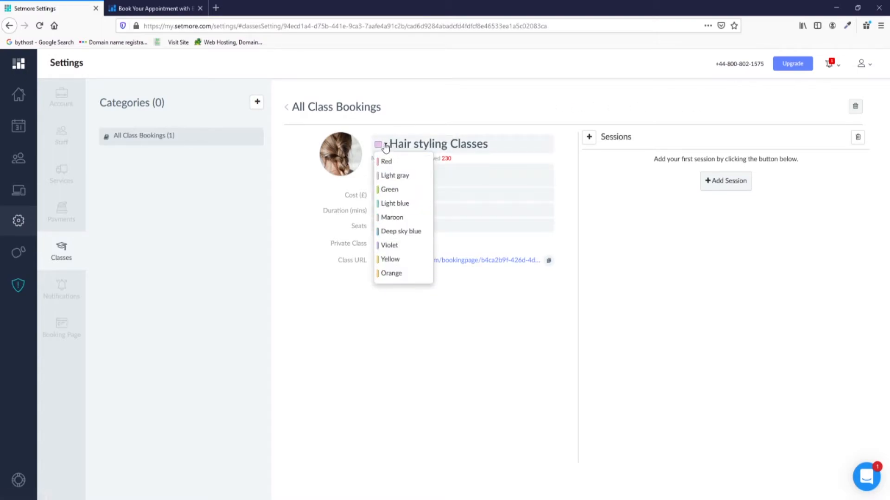
{"action": "left_click", "coordinate": [385, 145]}
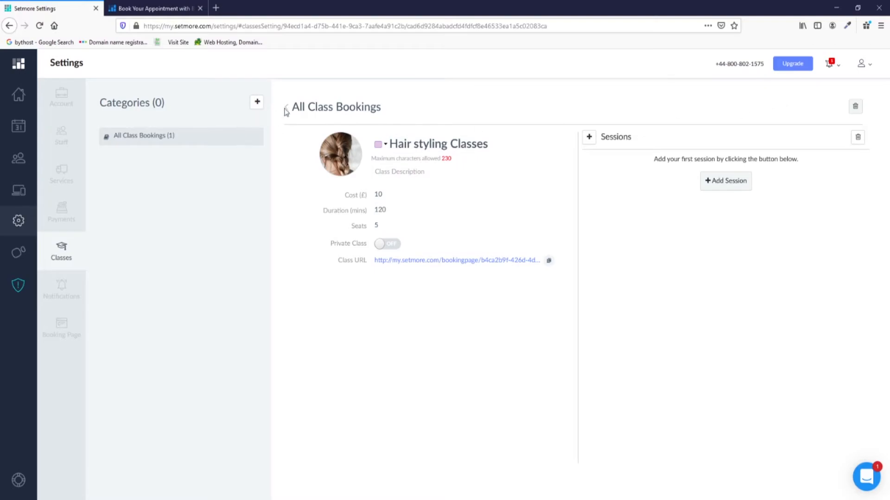
{"action": "left_click", "coordinate": [302, 109]}
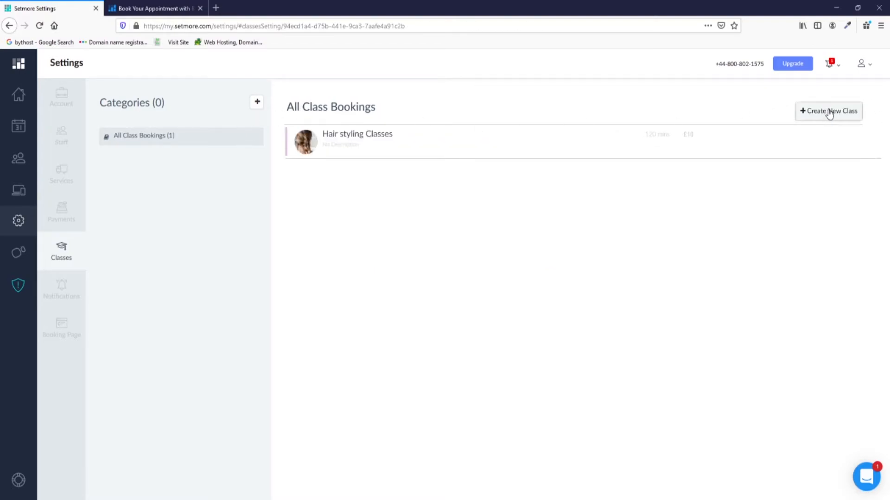
{"action": "left_click", "coordinate": [357, 138]}
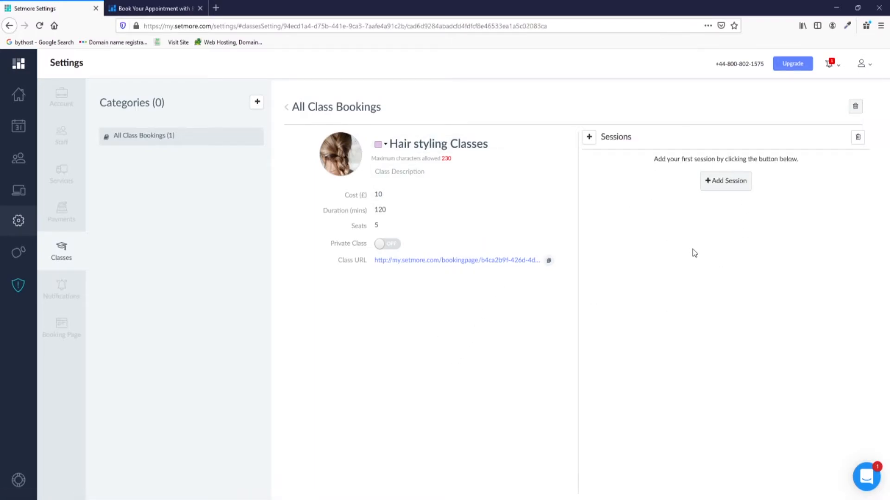
{"action": "left_click", "coordinate": [735, 185]}
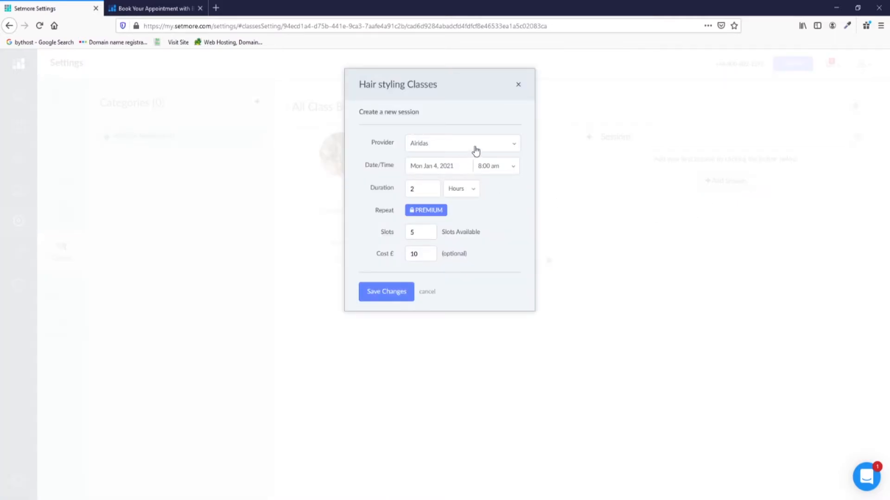
Save the first session on Mon Jan 18, 2021, 8:00–10:00 am.
{"action": "left_click", "coordinate": [461, 174]}
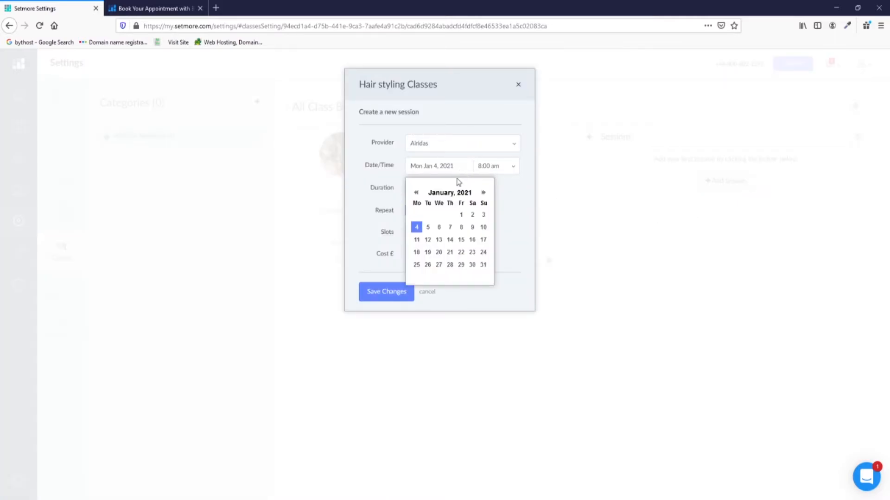
{"action": "left_click", "coordinate": [417, 253]}
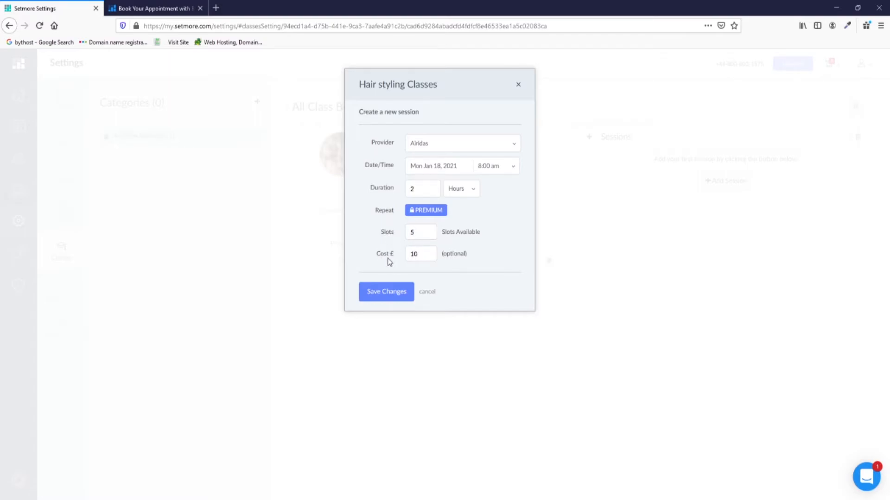
{"action": "left_click", "coordinate": [392, 293]}
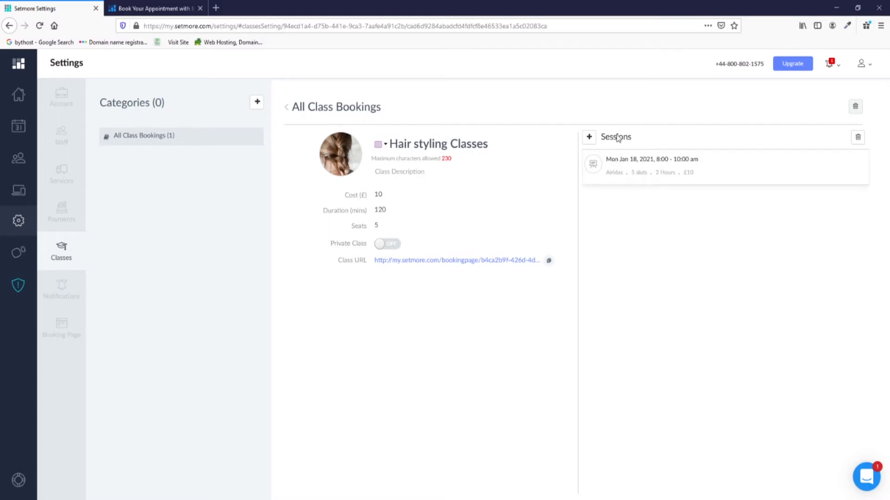
Add a second session on Mon Feb 1, 2021, 8:00–10:00 am.
{"action": "left_click", "coordinate": [589, 138]}
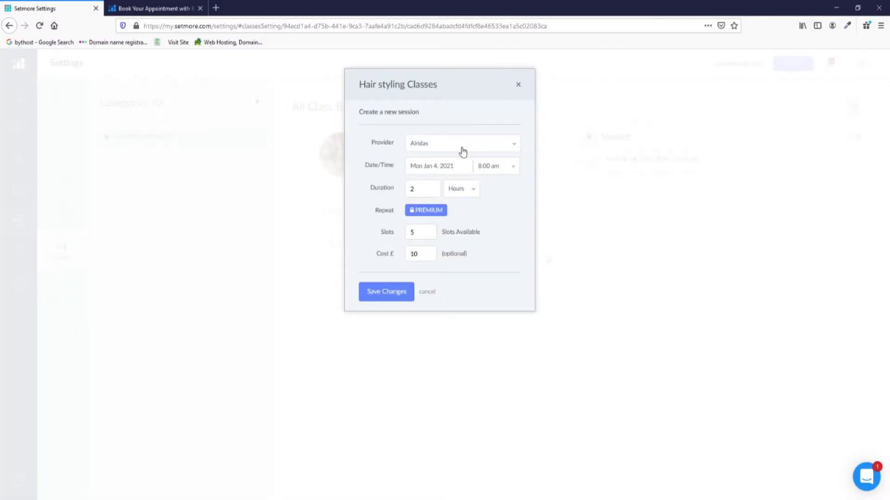
{"action": "left_click", "coordinate": [425, 166]}
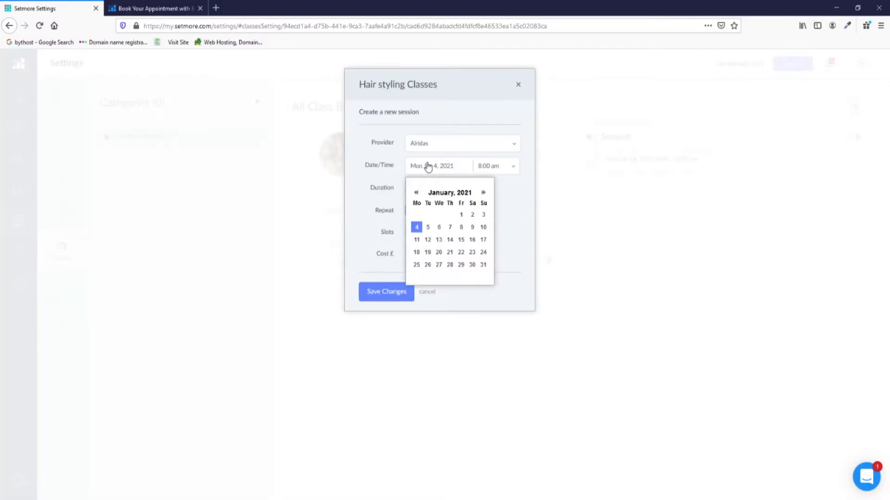
{"action": "left_click", "coordinate": [483, 192]}
{"action": "left_click", "coordinate": [417, 216]}
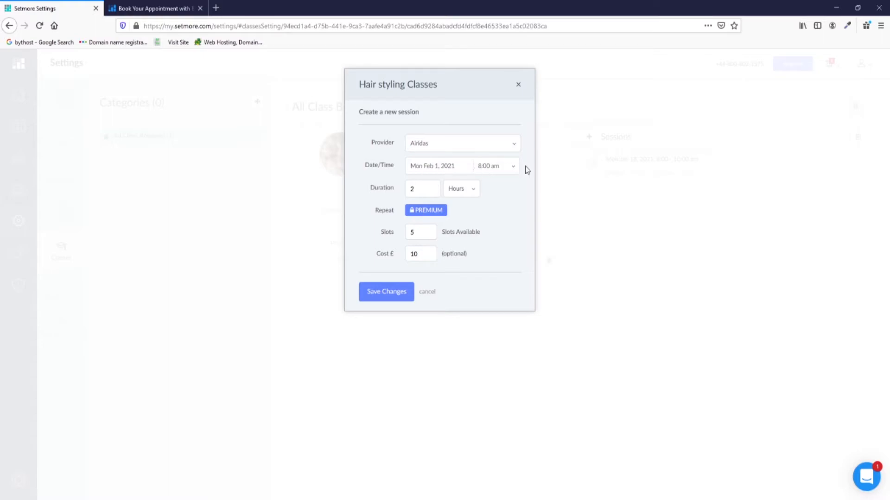
{"action": "left_click", "coordinate": [386, 292]}
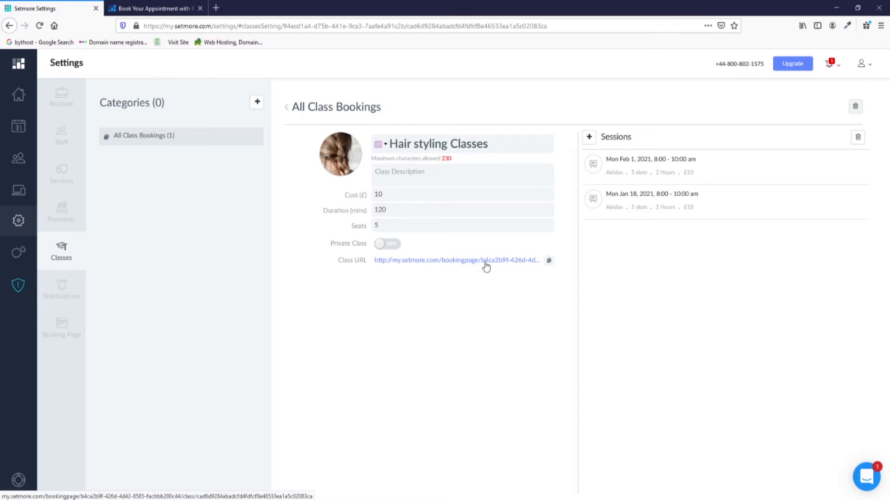
Test-book the class on its public page for Jan 18, 8:00 am, reaching the £10 payment step.
{"action": "left_click", "coordinate": [522, 264]}
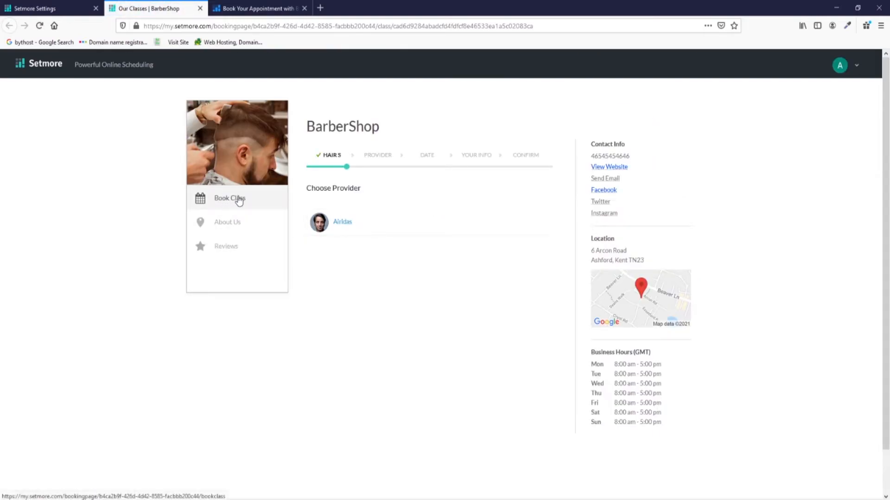
{"action": "left_click", "coordinate": [347, 227]}
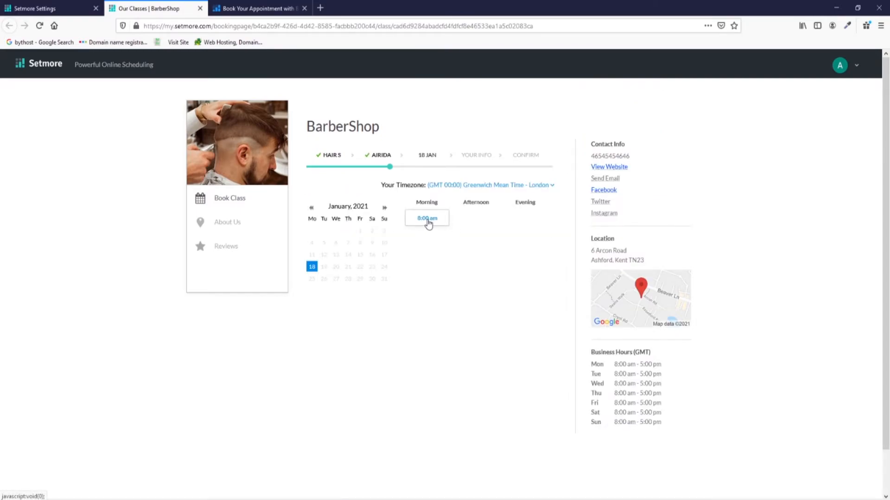
{"action": "left_click", "coordinate": [427, 219]}
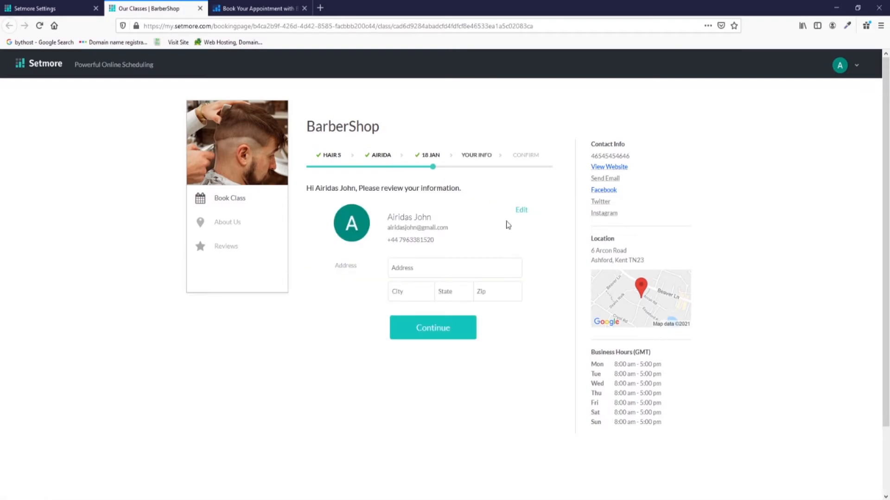
{"action": "left_click", "coordinate": [430, 329]}
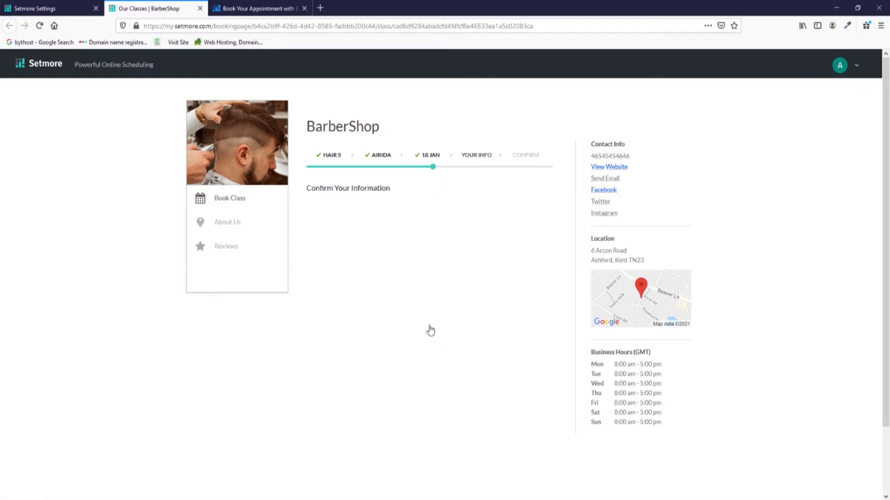
{"action": "scroll", "coordinate": [429, 265], "scroll_direction": "down", "scroll_amount": 1}
{"action": "scroll", "coordinate": [429, 264], "scroll_direction": "down", "scroll_amount": 2}
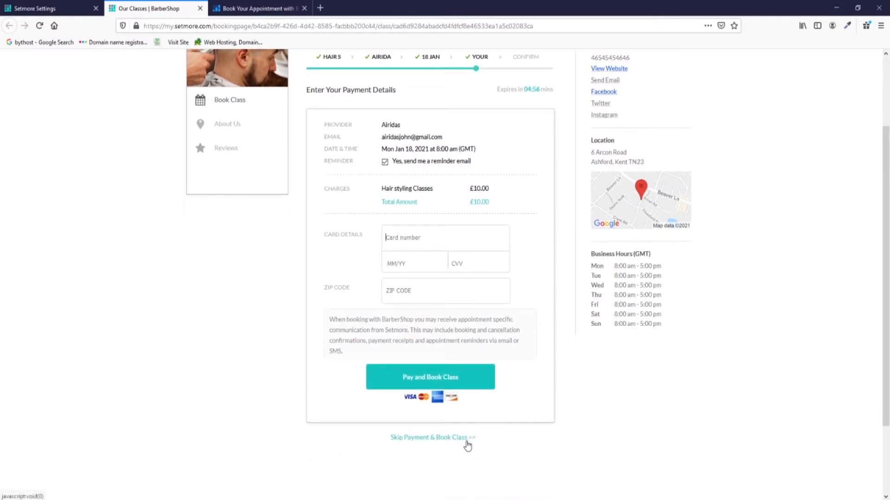
{"action": "scroll", "coordinate": [320, 274], "scroll_direction": "up", "scroll_amount": 2}
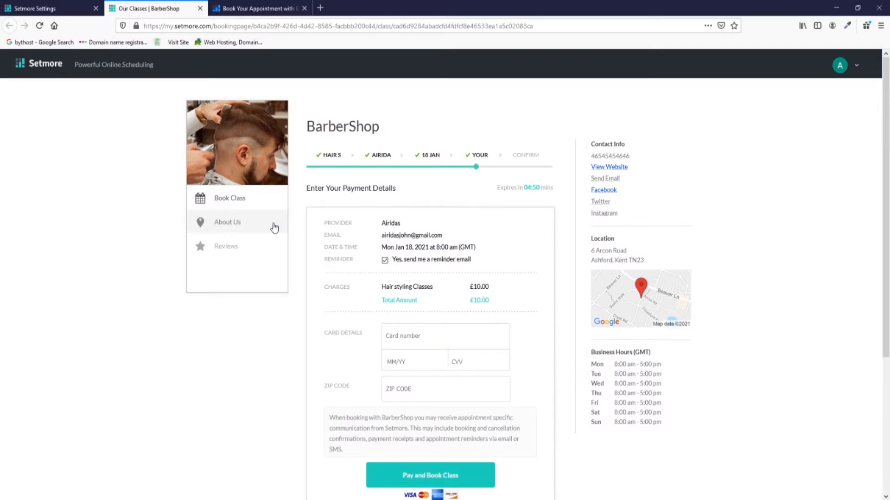
{"action": "left_click", "coordinate": [72, 10]}
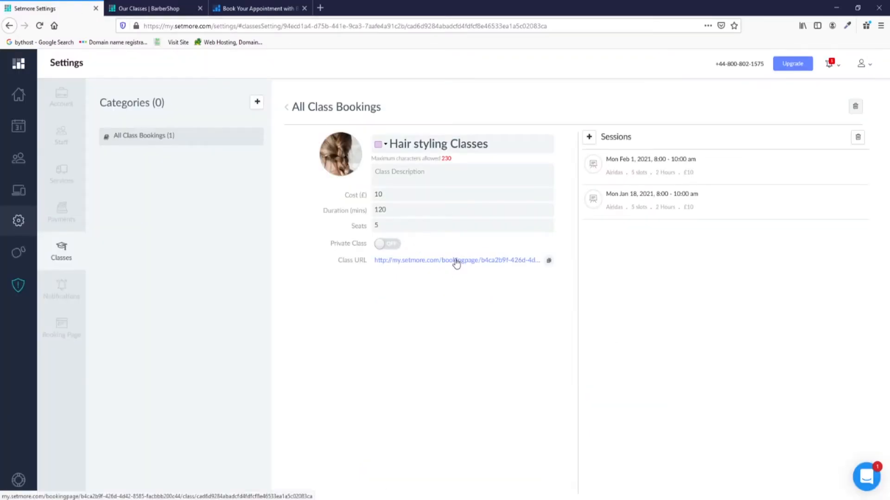
Open the public booking page from Apps & Integrations and view its bookable class list.
{"action": "left_click", "coordinate": [16, 197]}
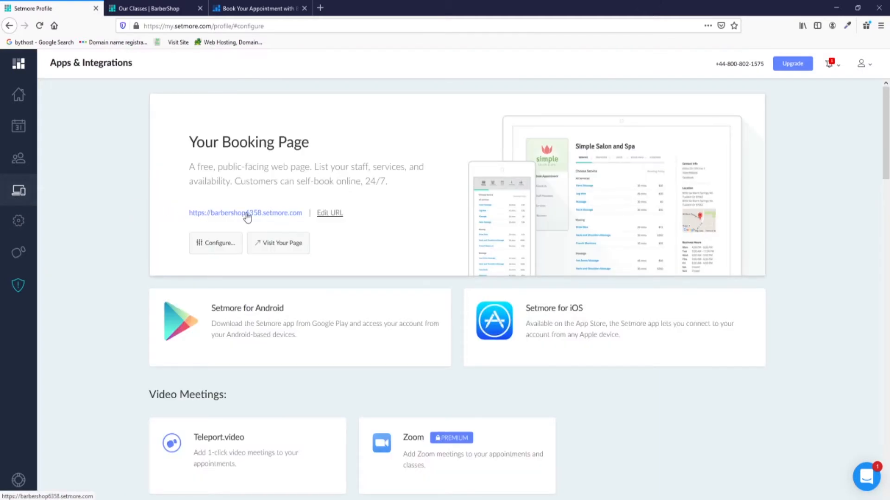
{"action": "left_click", "coordinate": [273, 244]}
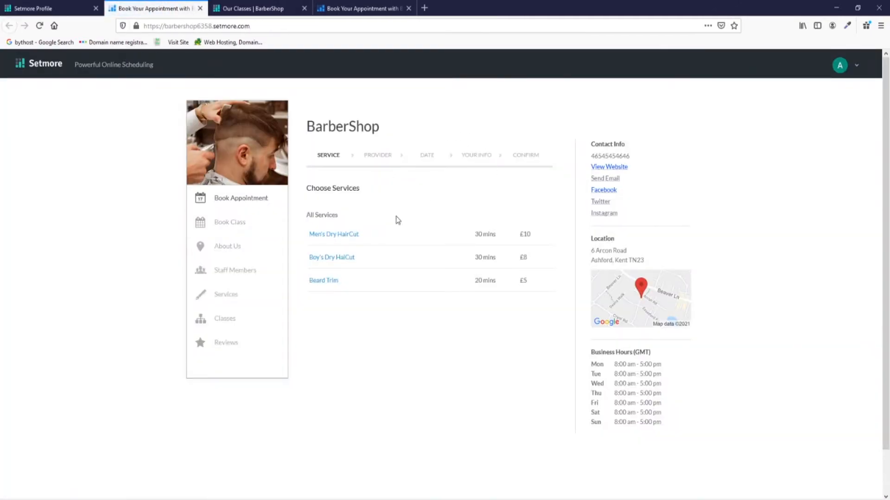
{"action": "left_click", "coordinate": [249, 224]}
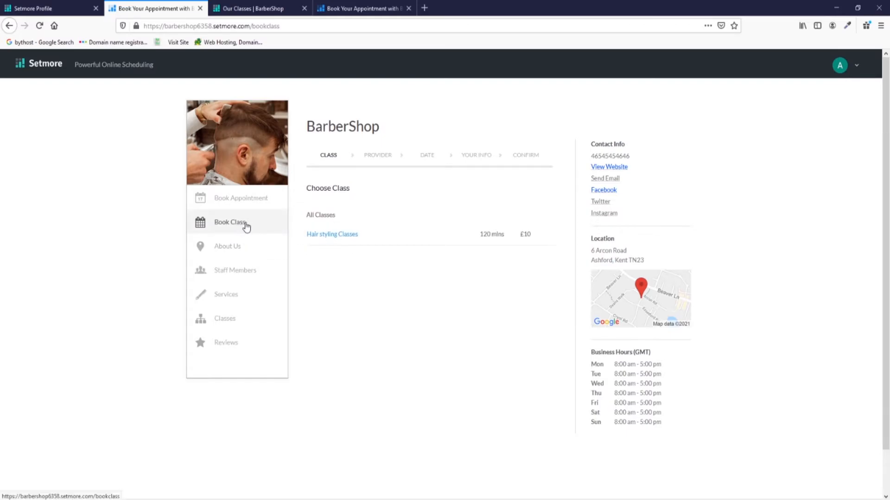
{"action": "left_click", "coordinate": [69, 8]}
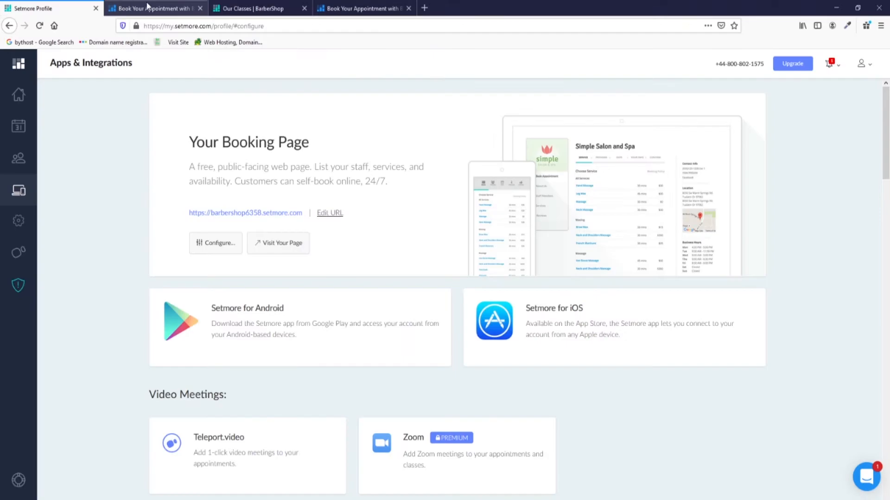
{"action": "left_click", "coordinate": [243, 7]}
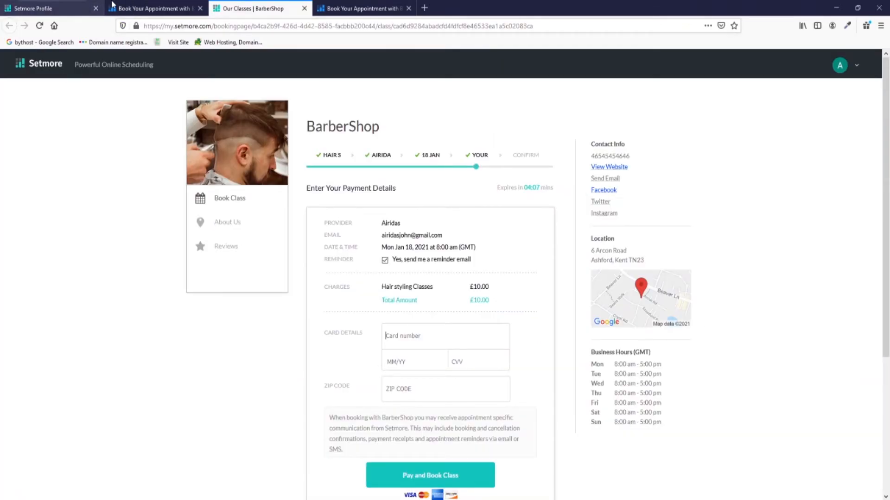
{"action": "left_click", "coordinate": [134, 8]}
{"action": "left_click", "coordinate": [70, 6]}
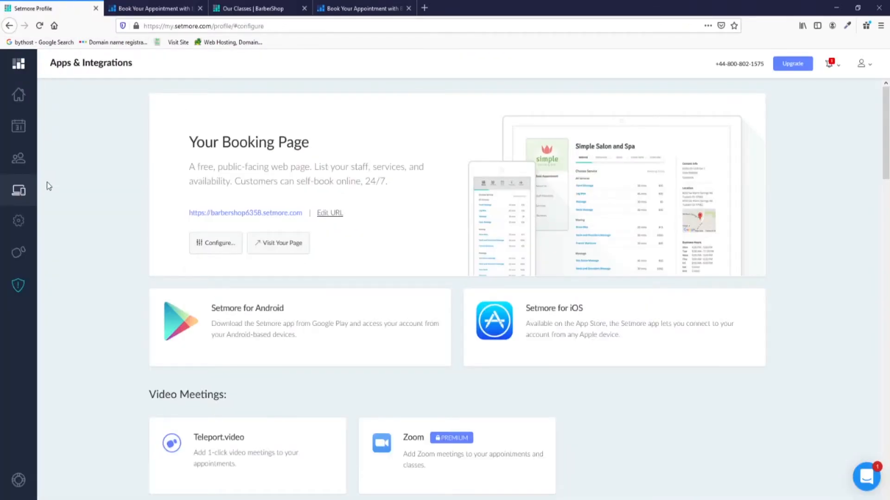
Open Hair styling Classes under All Class Bookings and launch its Class URL.
{"action": "left_click", "coordinate": [19, 226]}
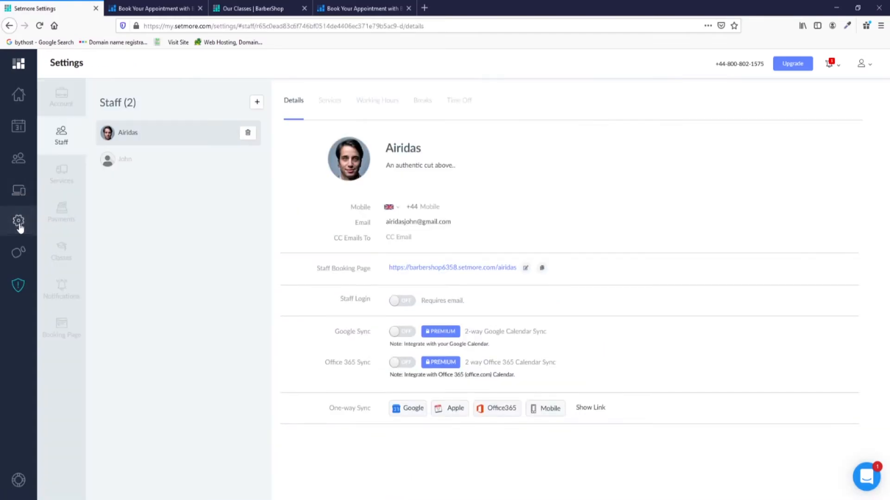
{"action": "left_click", "coordinate": [61, 260]}
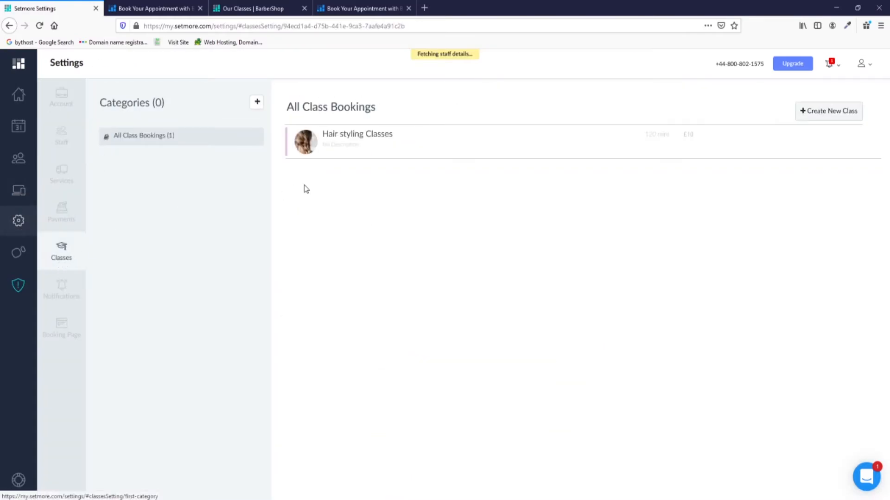
{"action": "left_click", "coordinate": [308, 141]}
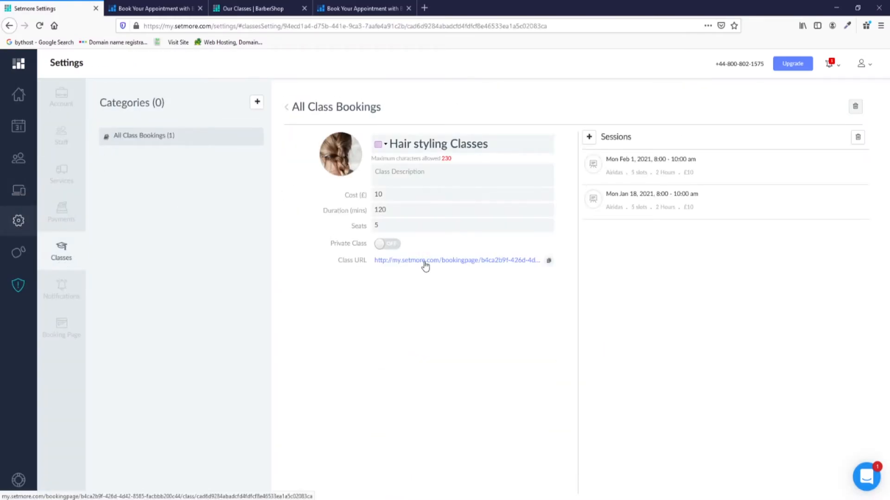
{"action": "left_click", "coordinate": [424, 261]}
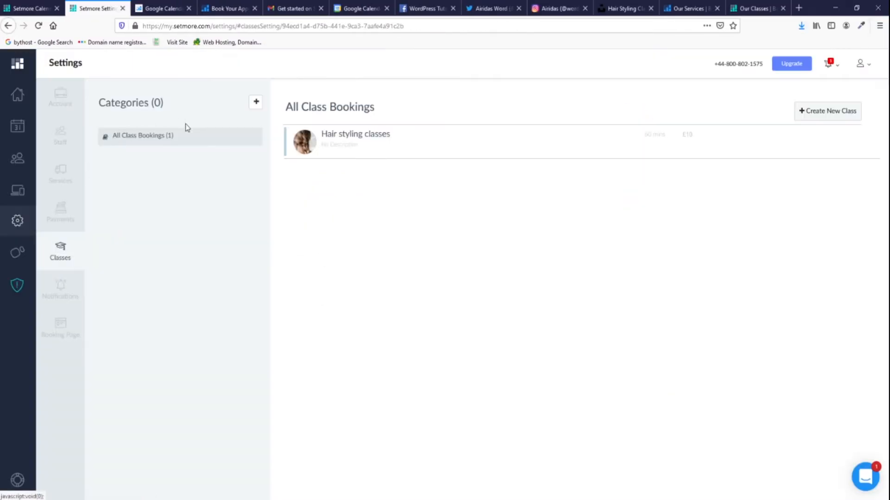
Review Customer and Staff notifications, then view sender BarberShop and signature 'Thanks, BarberShop'.
{"action": "left_click", "coordinate": [64, 297]}
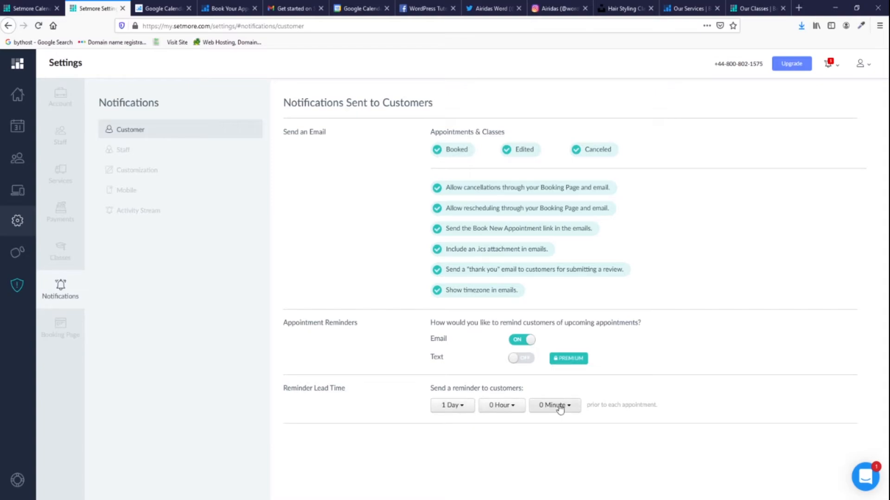
{"action": "left_click", "coordinate": [126, 152]}
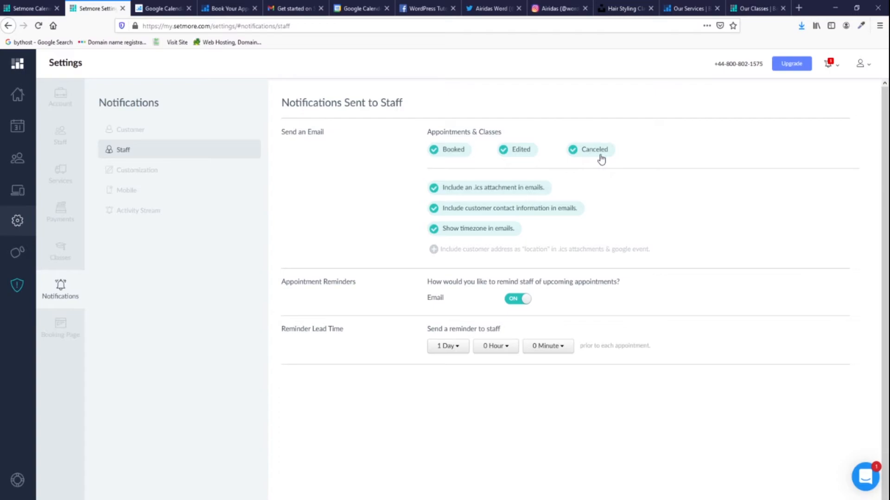
{"action": "left_click", "coordinate": [174, 176]}
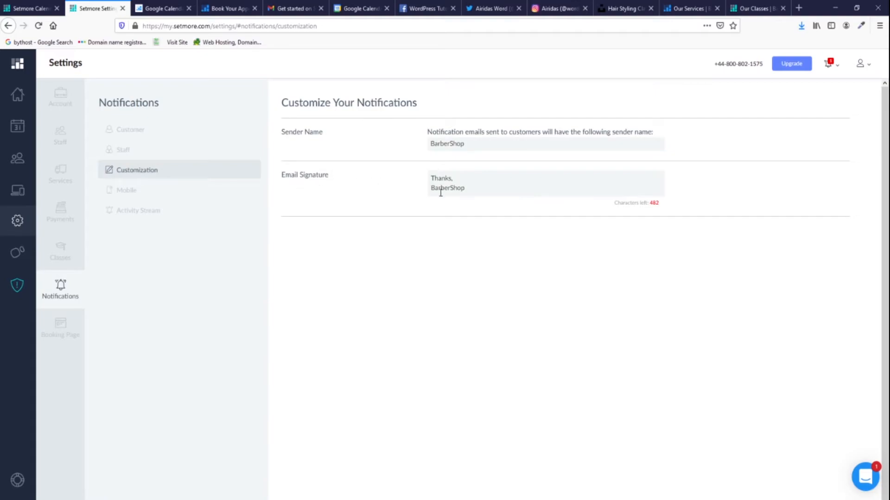
Check the email signature field and dismiss the Mobile notification settings notice.
{"action": "left_click", "coordinate": [451, 179]}
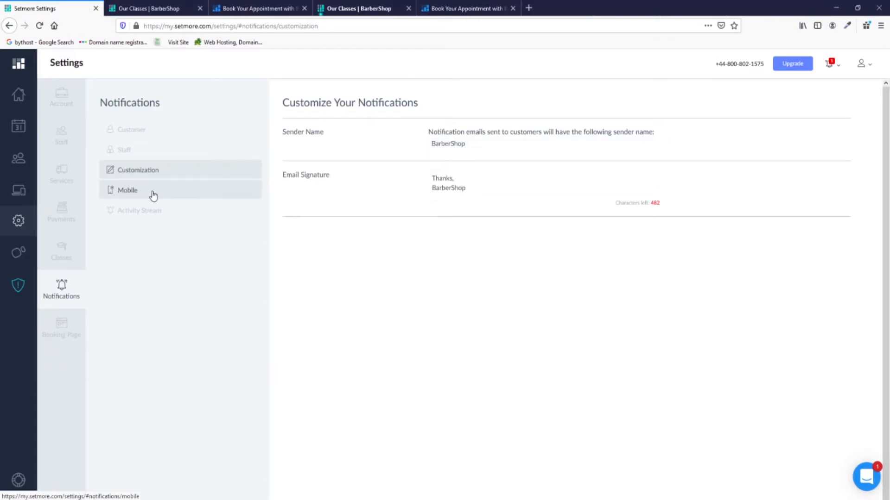
{"action": "left_click", "coordinate": [153, 195]}
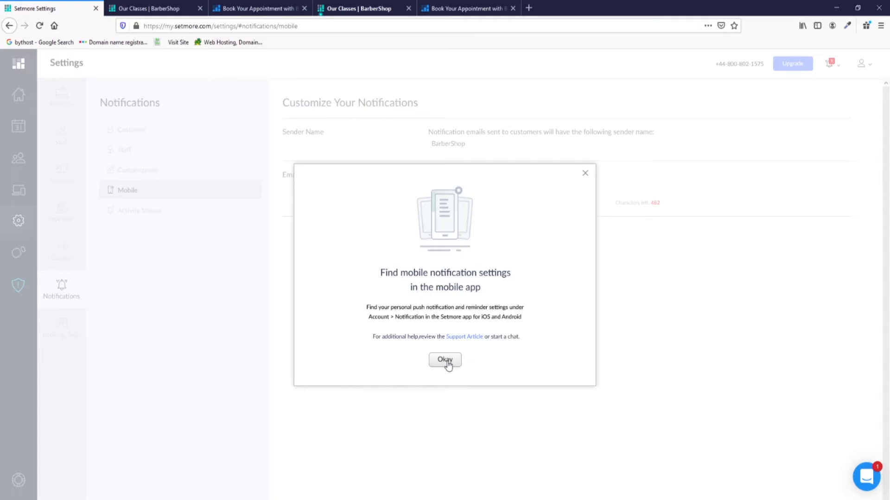
{"action": "left_click", "coordinate": [446, 361]}
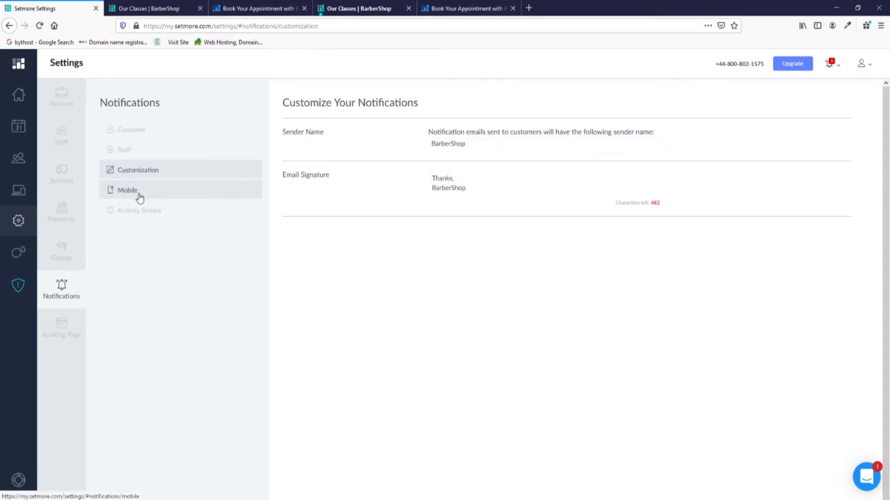
Toggle the Customer Updated activity stream alert off and back on, leaving every alert enabled.
{"action": "left_click", "coordinate": [143, 214]}
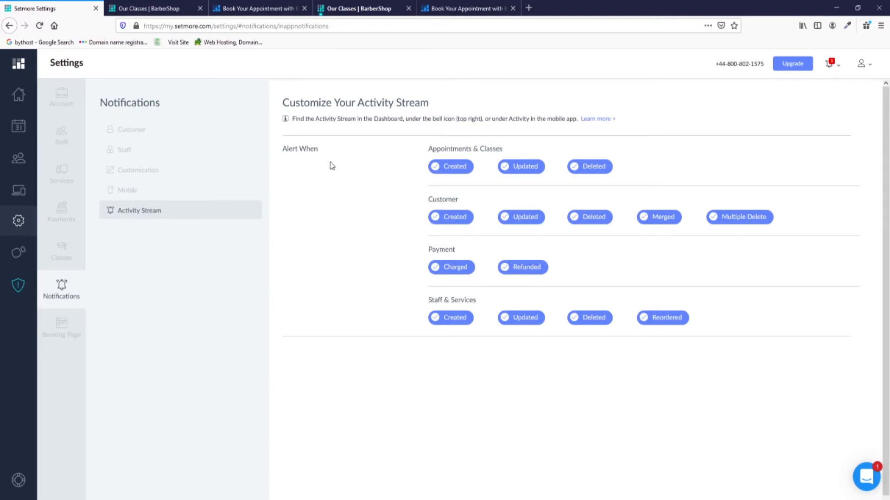
{"action": "left_click", "coordinate": [508, 222]}
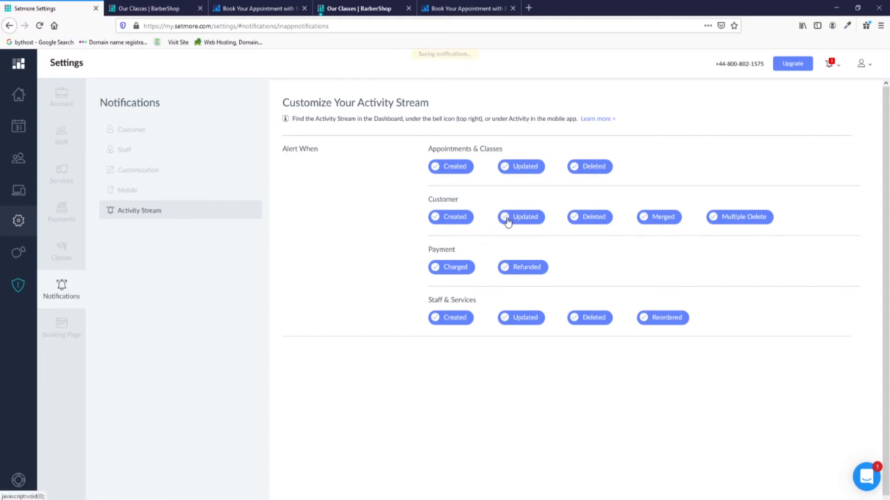
{"action": "left_click", "coordinate": [508, 222]}
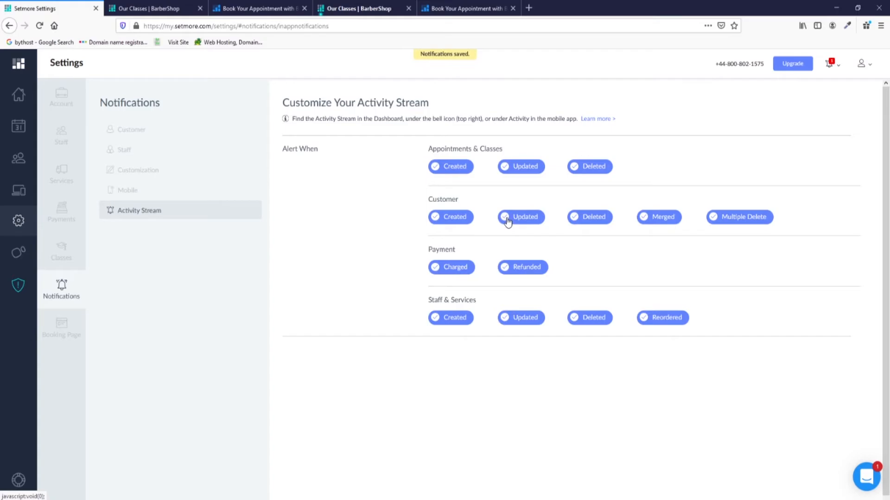
{"action": "left_click", "coordinate": [64, 338]}
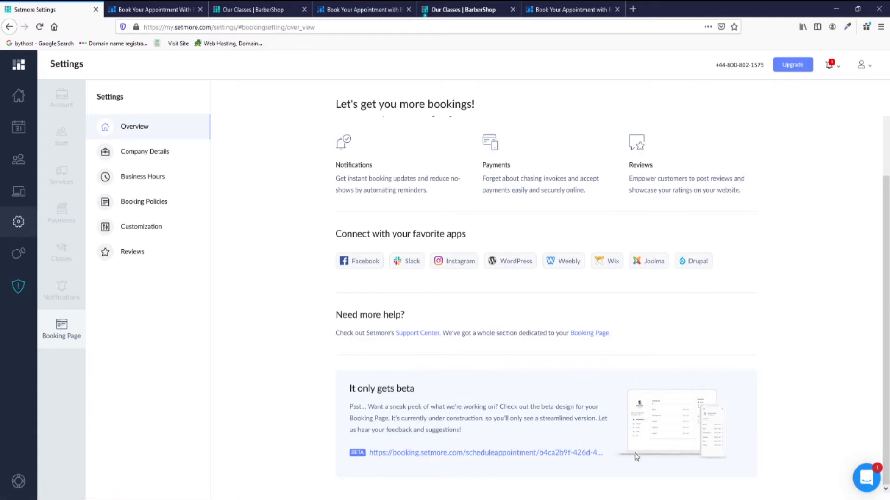
Open the beta booking page and browse its Men's Dry HairCut, staff and services listings.
{"action": "left_click", "coordinate": [448, 457]}
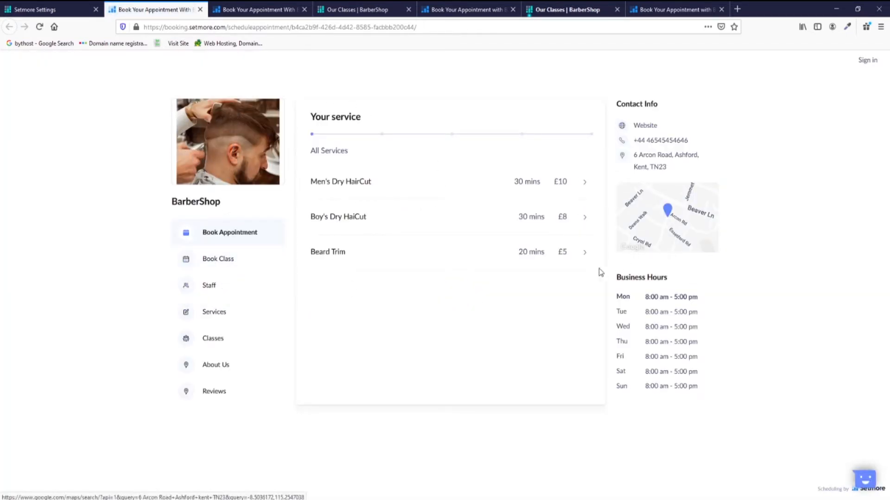
{"action": "left_click", "coordinate": [419, 182]}
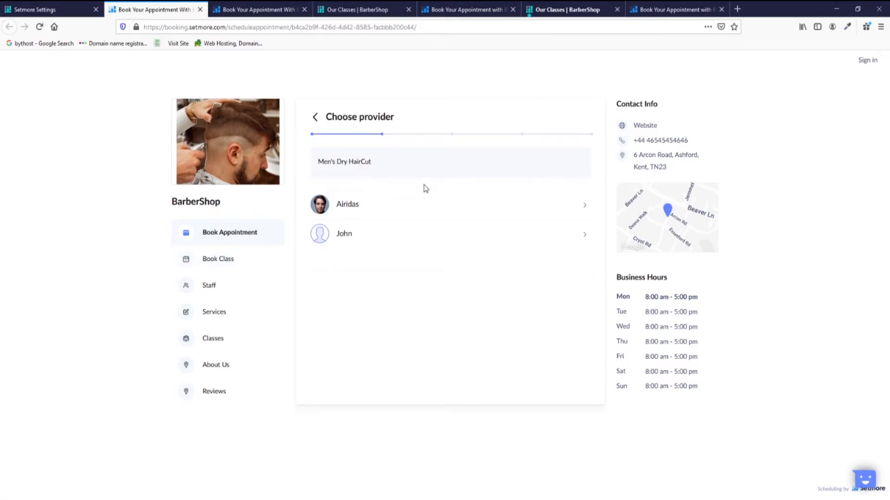
{"action": "left_click", "coordinate": [210, 286]}
{"action": "left_click", "coordinate": [211, 311]}
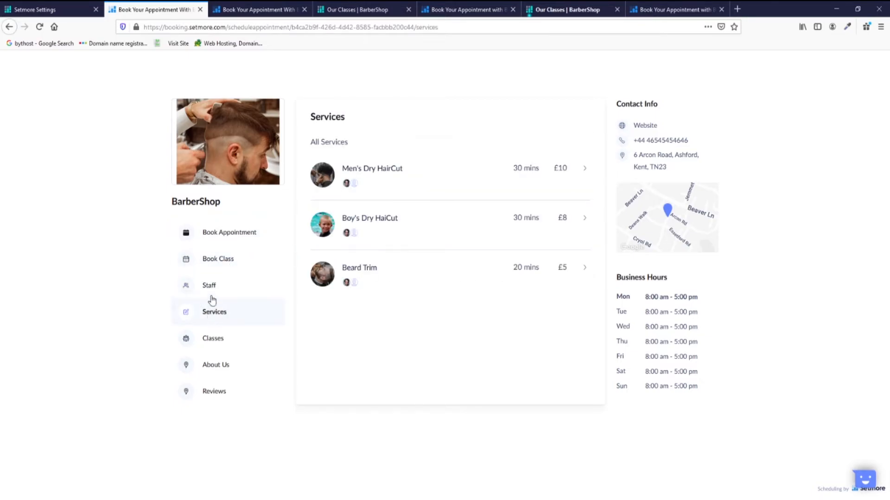
Compare the other open booking pages, including their reviews and class booking sections.
{"action": "left_click", "coordinate": [33, 9]}
{"action": "left_click", "coordinate": [153, 9]}
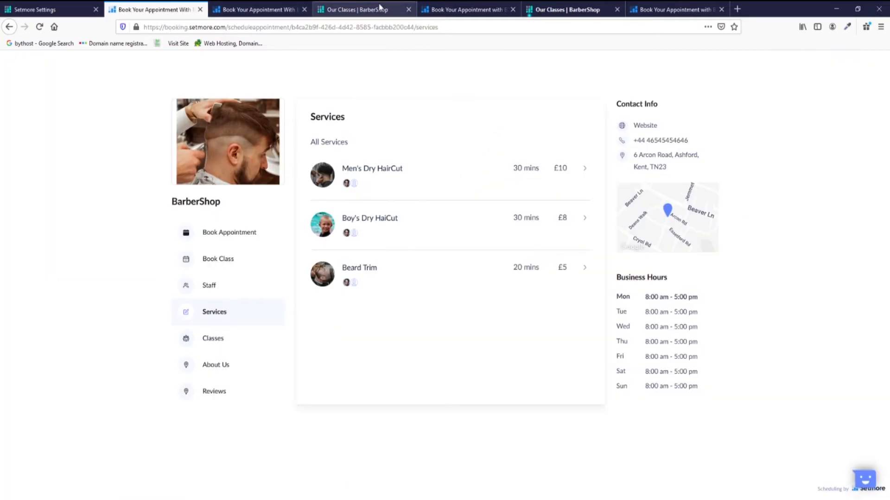
{"action": "left_click", "coordinate": [367, 10]}
{"action": "left_click", "coordinate": [225, 247]}
{"action": "left_click", "coordinate": [227, 199]}
{"action": "left_click", "coordinate": [255, 9]}
{"action": "left_click", "coordinate": [227, 258]}
{"action": "left_click", "coordinate": [364, 9]}
{"action": "left_click", "coordinate": [278, 9]}
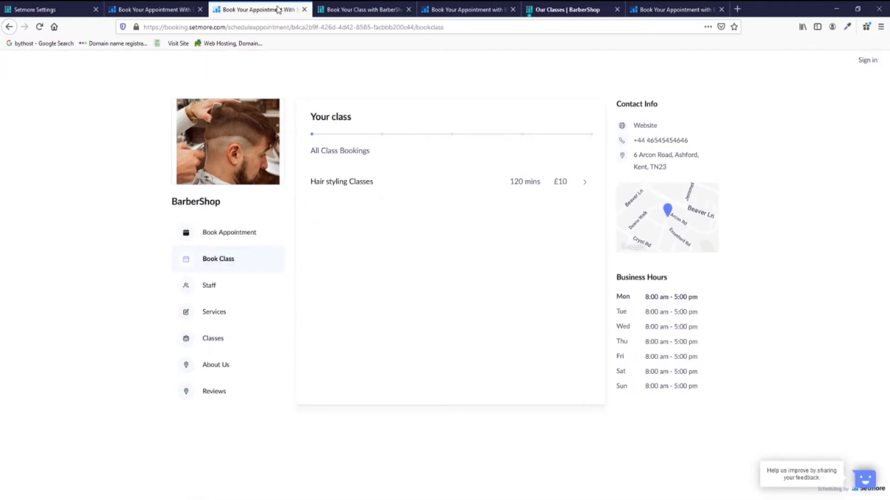
Check the class lists on the old and new booking pages, then return to Company Details settings.
{"action": "left_click", "coordinate": [363, 9]}
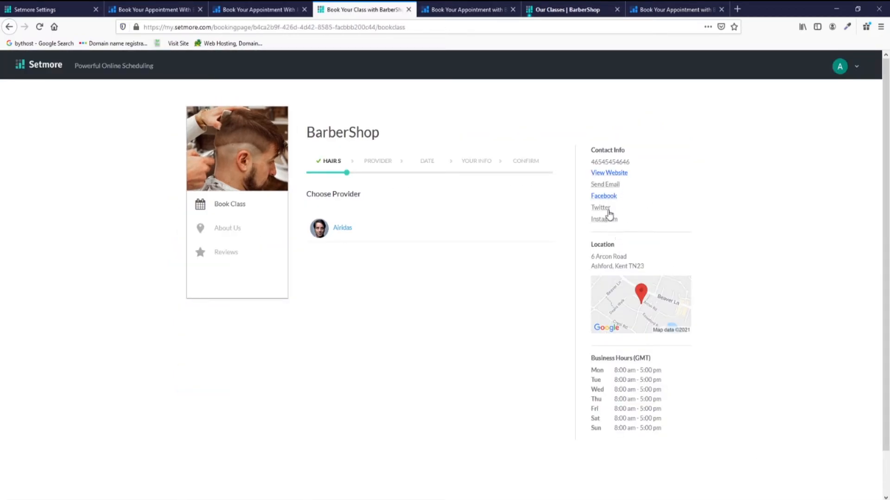
{"action": "left_click", "coordinate": [260, 9]}
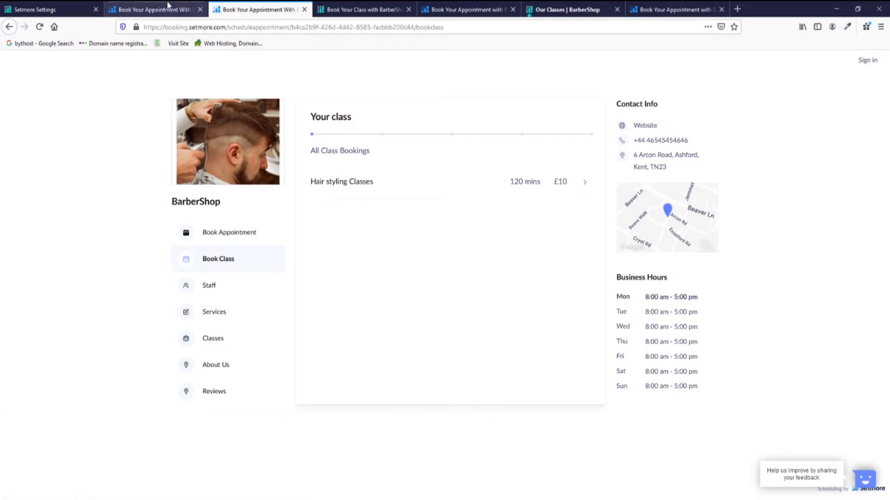
{"action": "left_click", "coordinate": [143, 10]}
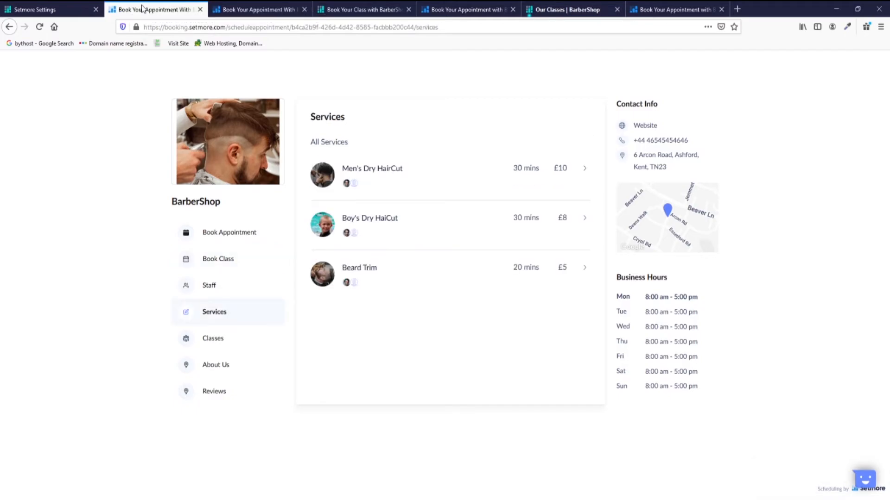
{"action": "left_click", "coordinate": [92, 7]}
{"action": "left_click", "coordinate": [134, 150]}
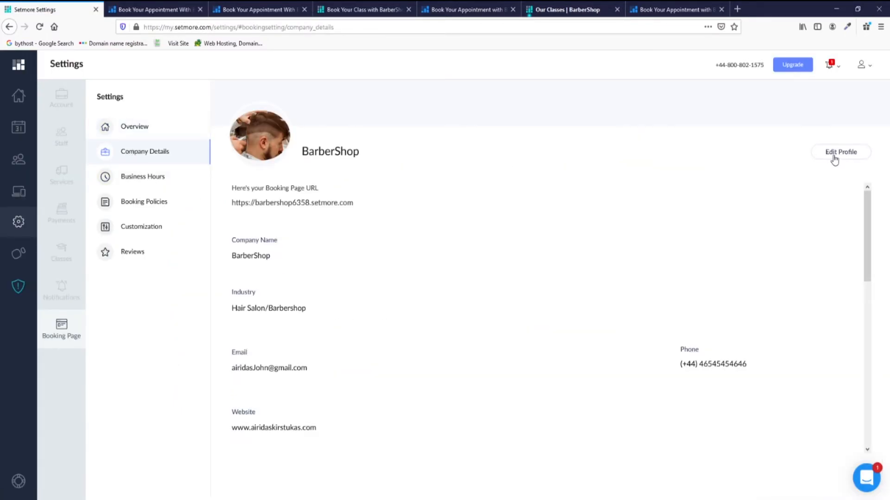
Review the Business Hours settings, expanding and collapsing the weekday hours list.
{"action": "scroll", "coordinate": [631, 289], "scroll_direction": "down", "scroll_amount": 7}
{"action": "scroll", "coordinate": [630, 288], "scroll_direction": "down", "scroll_amount": 3}
{"action": "left_click", "coordinate": [136, 179]}
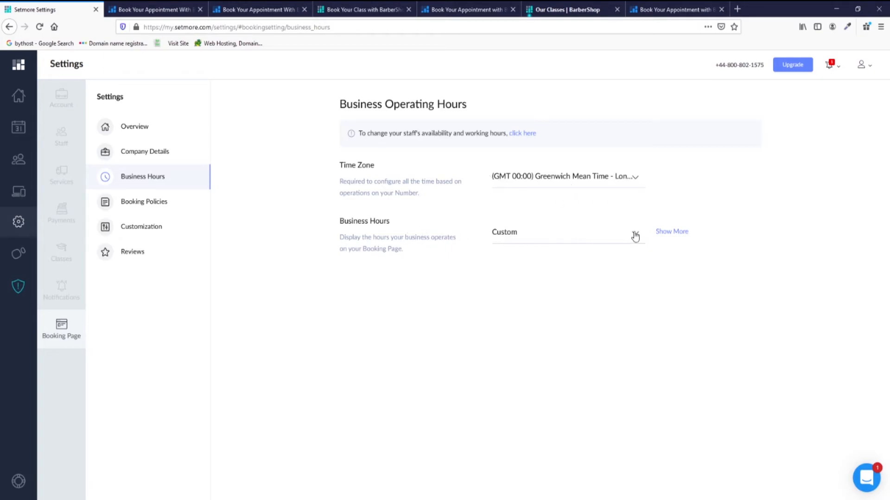
{"action": "left_click", "coordinate": [672, 232]}
{"action": "left_click", "coordinate": [681, 235]}
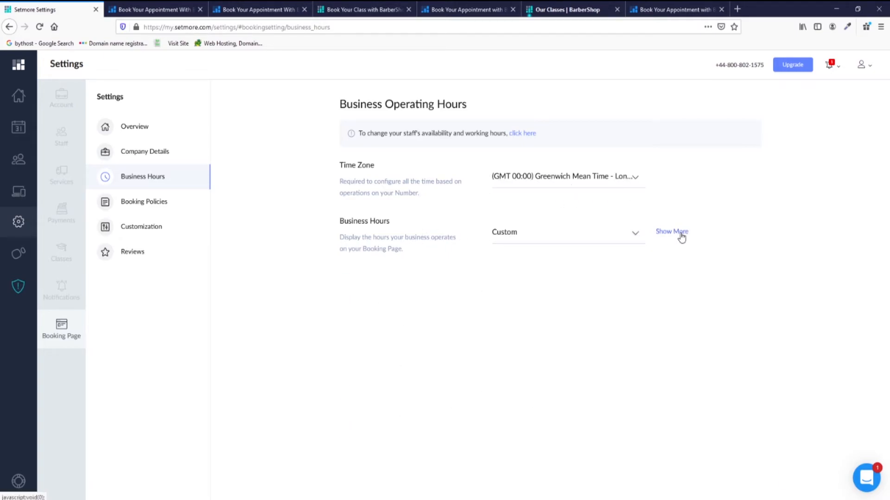
Review Booking Policies: 1 Hour lead time, 15 Mins slots, 12 Months window, Anytime cancellation.
{"action": "left_click", "coordinate": [123, 202]}
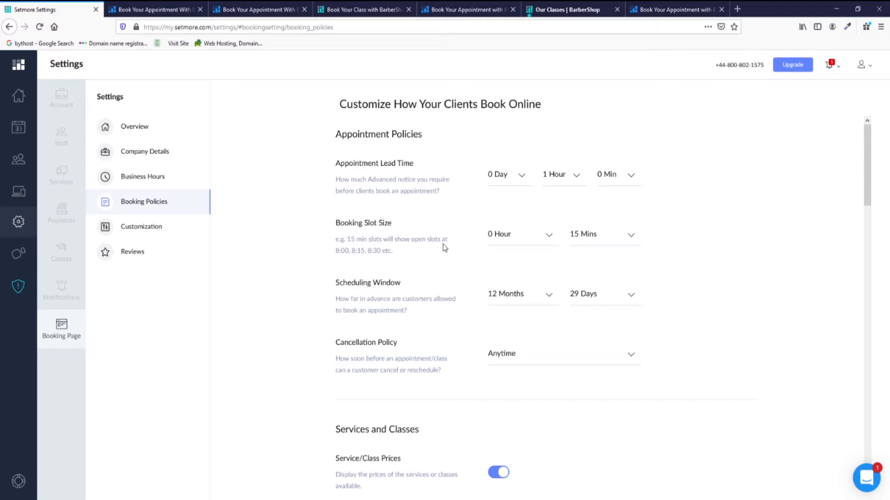
{"action": "scroll", "coordinate": [522, 364], "scroll_direction": "down", "scroll_amount": 10}
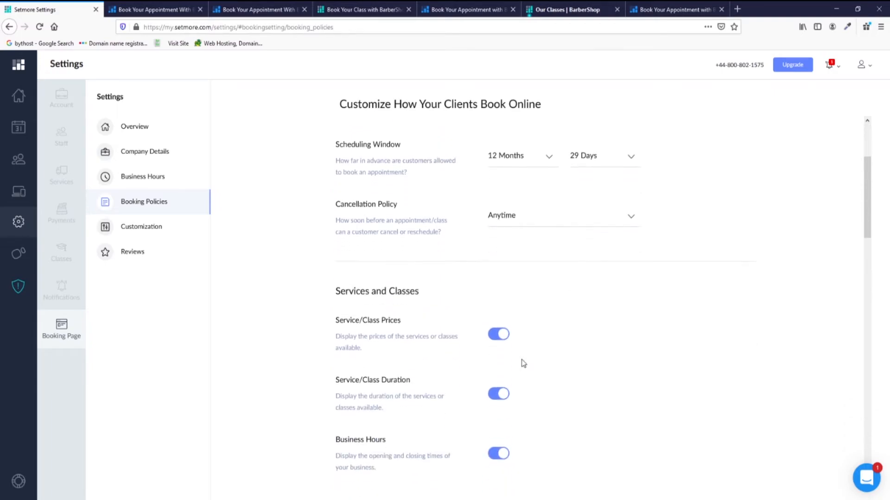
{"action": "scroll", "coordinate": [522, 363], "scroll_direction": "down", "scroll_amount": 10}
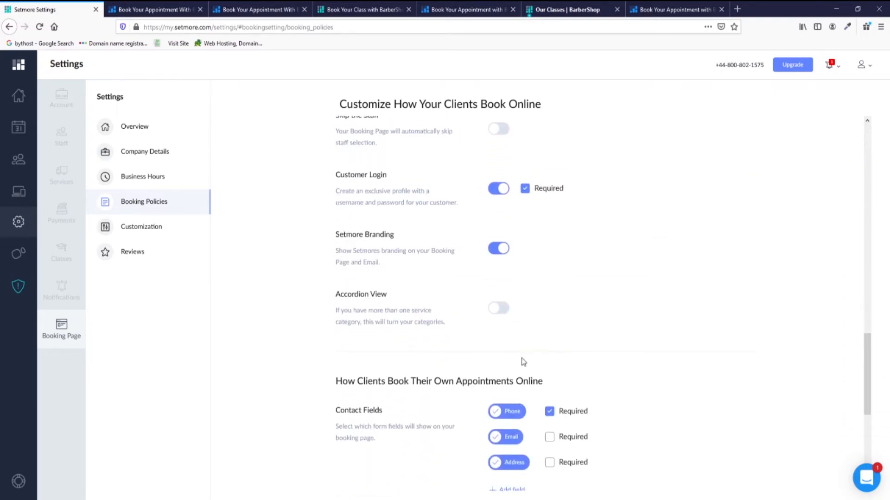
{"action": "scroll", "coordinate": [523, 363], "scroll_direction": "down", "scroll_amount": 5}
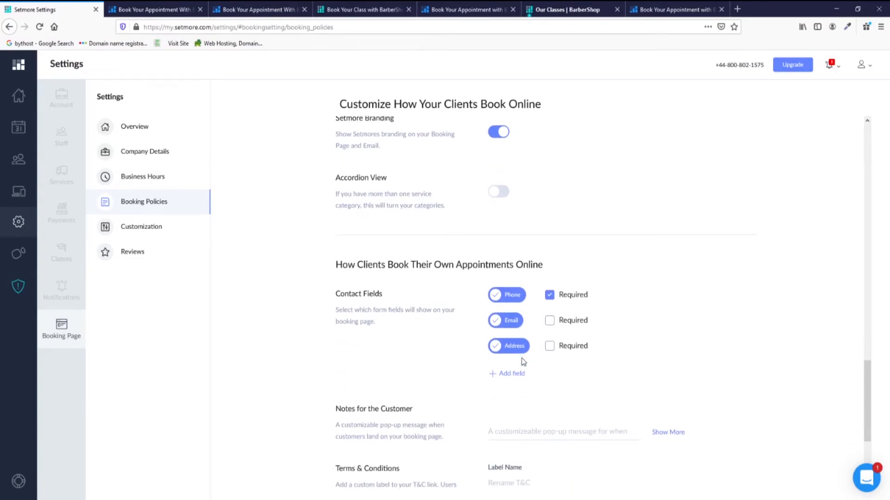
{"action": "scroll", "coordinate": [522, 363], "scroll_direction": "down", "scroll_amount": 2}
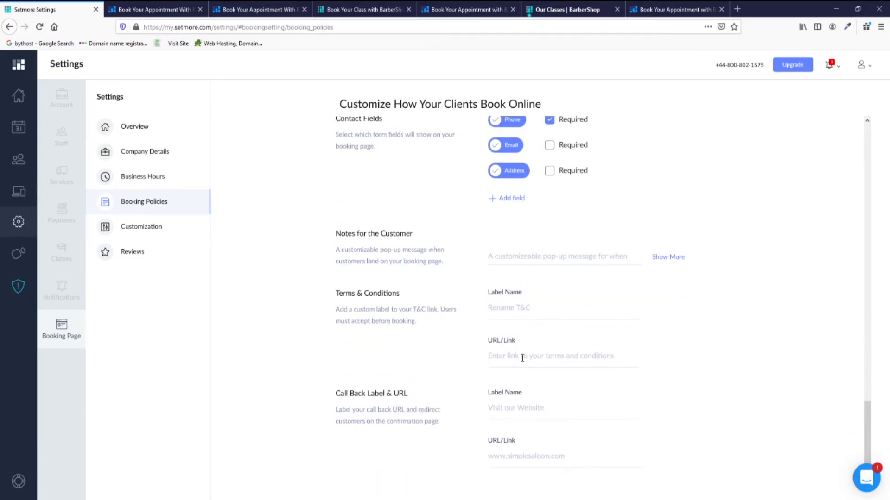
{"action": "scroll", "coordinate": [522, 359], "scroll_direction": "up", "scroll_amount": 15}
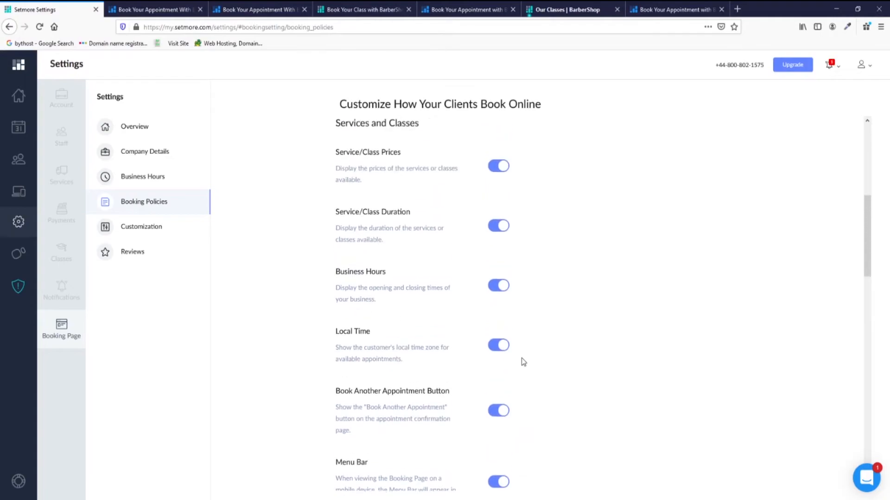
{"action": "scroll", "coordinate": [523, 360], "scroll_direction": "up", "scroll_amount": 6}
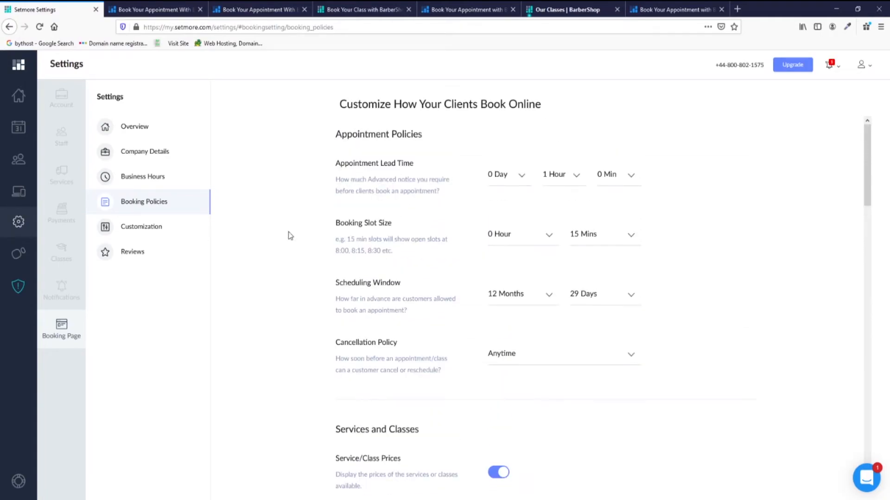
In booking page Customization, keep the language unchanged and set Time Format to 24 Hours.
{"action": "left_click", "coordinate": [141, 229]}
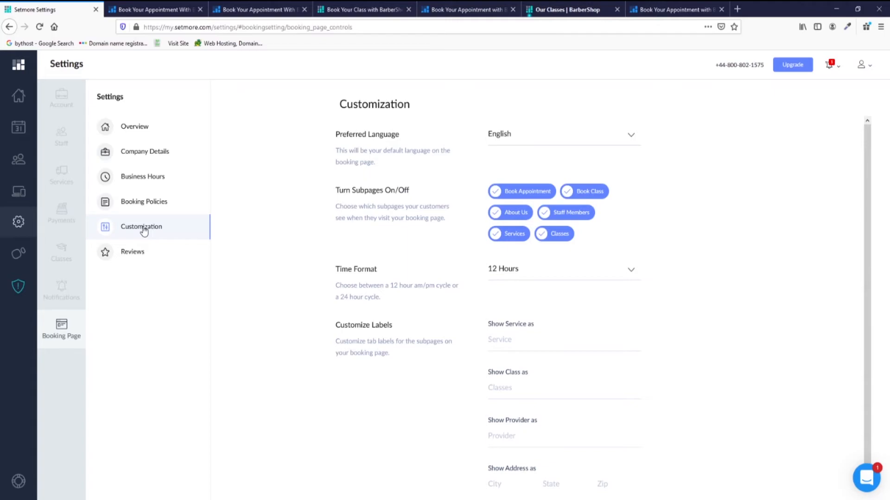
{"action": "left_click", "coordinate": [569, 143]}
{"action": "left_click_drag", "start_coordinate": [637, 184], "coordinate": [630, 153]}
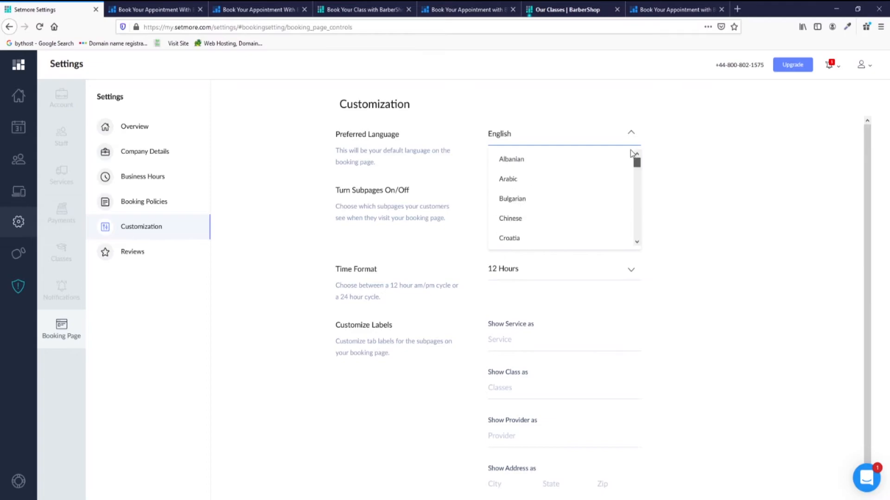
{"action": "left_click", "coordinate": [757, 137]}
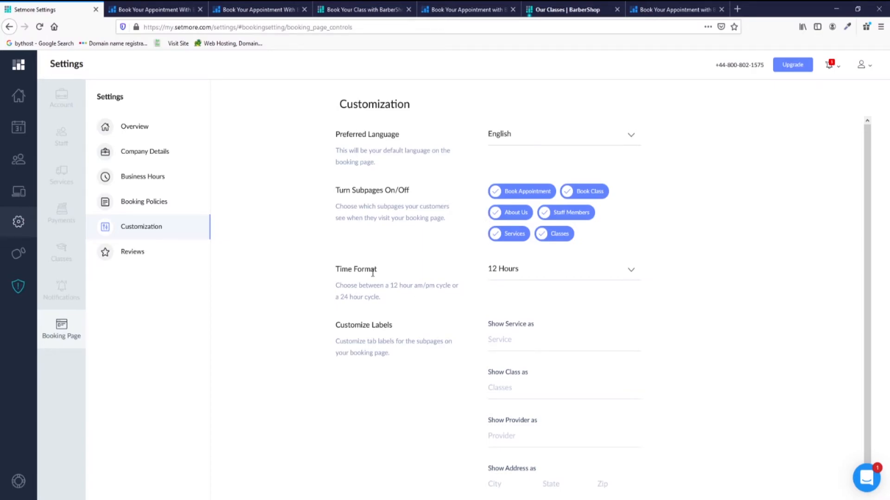
{"action": "left_click", "coordinate": [540, 274]}
{"action": "left_click", "coordinate": [537, 317]}
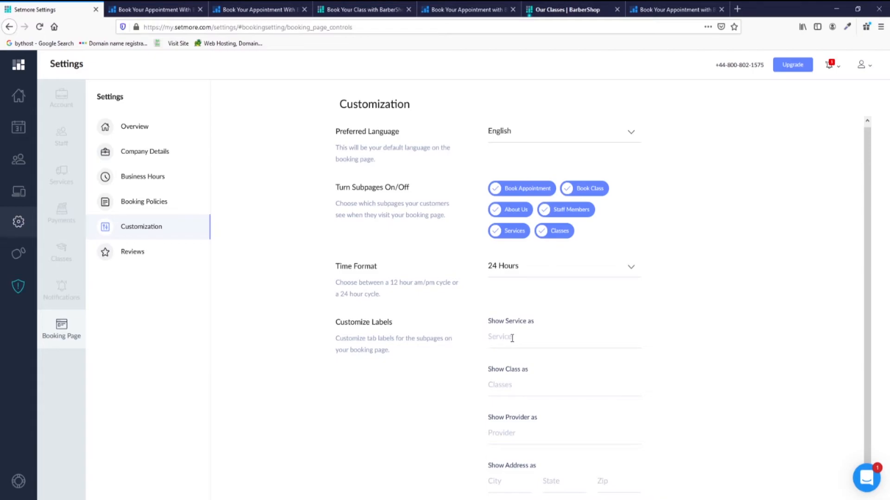
{"action": "left_click", "coordinate": [513, 388]}
Browse the published and hidden reviews and the customer review settings.
{"action": "left_click", "coordinate": [130, 258]}
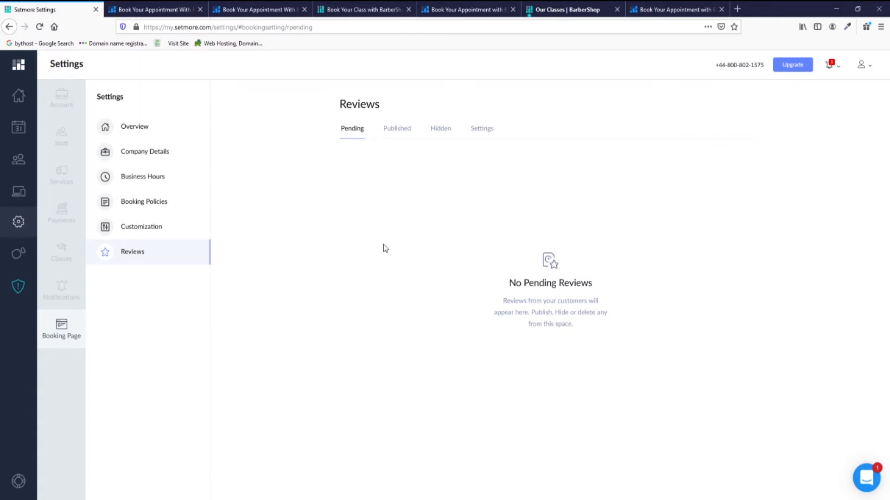
{"action": "left_click", "coordinate": [399, 130]}
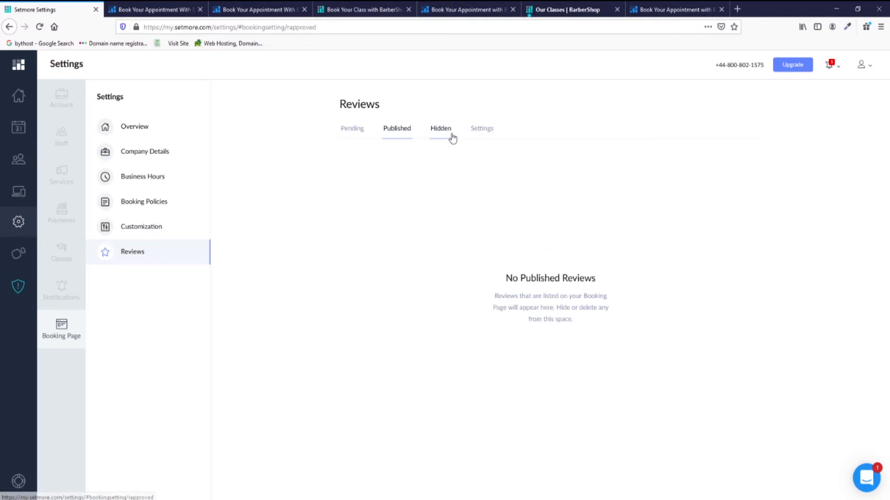
{"action": "left_click", "coordinate": [450, 136]}
{"action": "left_click", "coordinate": [487, 134]}
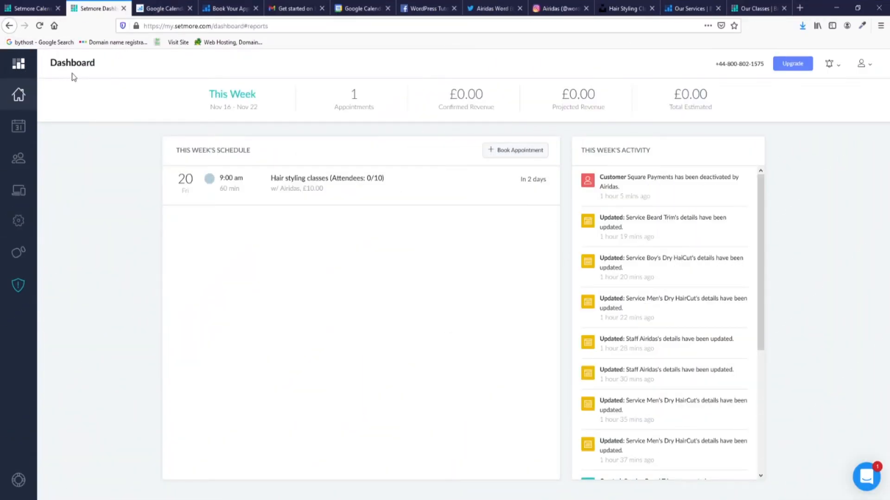
{"action": "left_click", "coordinate": [18, 126]}
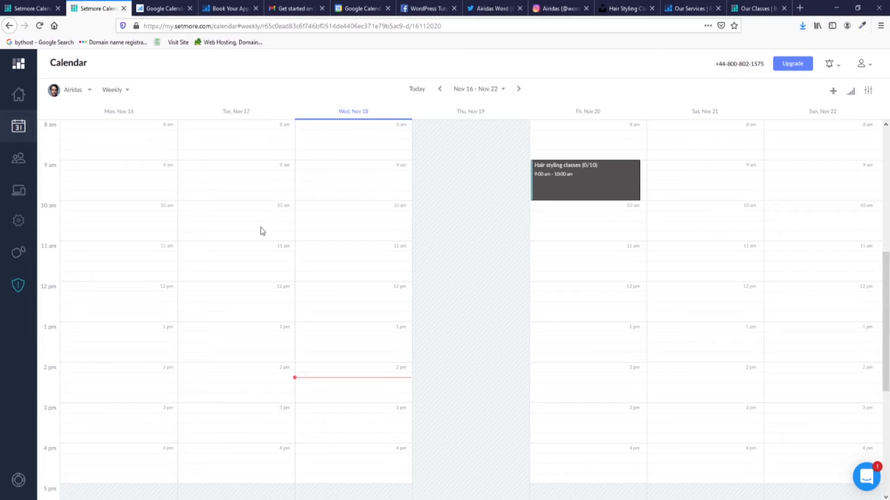
{"action": "left_click", "coordinate": [73, 90]}
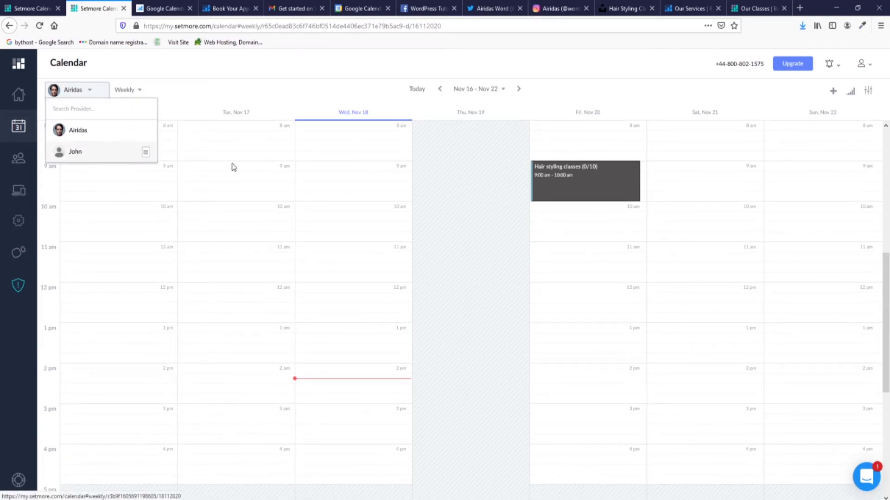
{"action": "left_click", "coordinate": [191, 161]}
{"action": "left_click", "coordinate": [73, 94]}
{"action": "left_click", "coordinate": [92, 152]}
{"action": "left_click", "coordinate": [72, 91]}
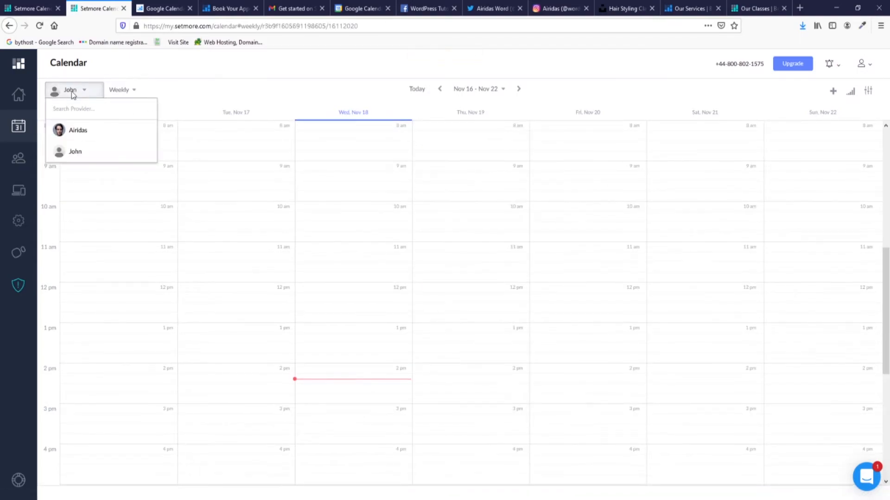
{"action": "left_click", "coordinate": [88, 131]}
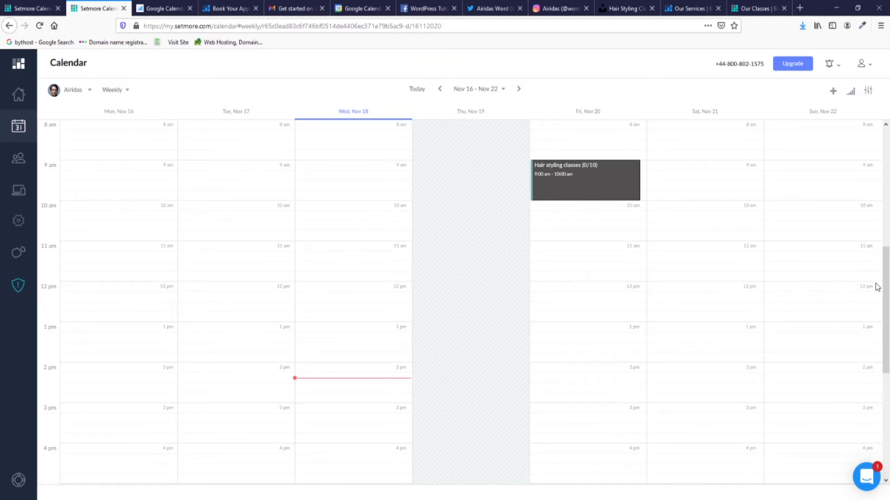
{"action": "mouse_move", "coordinate": [886, 281]}
{"action": "left_mouse_down"}
{"action": "mouse_move", "coordinate": [885, 207]}
{"action": "mouse_move", "coordinate": [885, 308]}
{"action": "mouse_move", "coordinate": [885, 292]}
{"action": "left_mouse_up"}
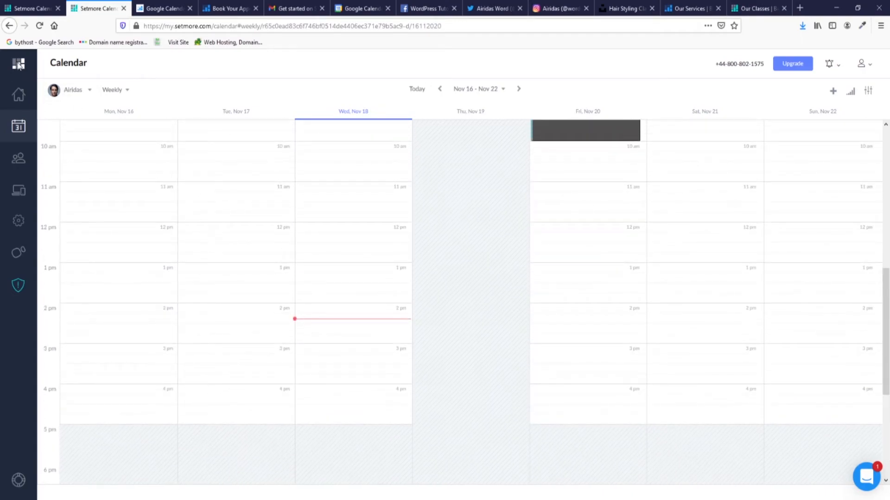
{"action": "left_click", "coordinate": [18, 94]}
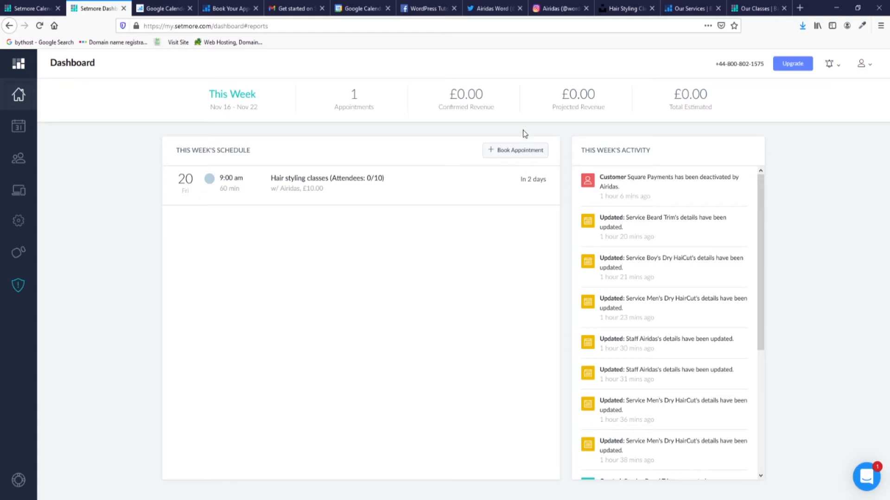
Book a Men's Dry HairCut on Wednesday 18 November at 8:00 am for a newly created customer.
{"action": "left_click", "coordinate": [527, 151]}
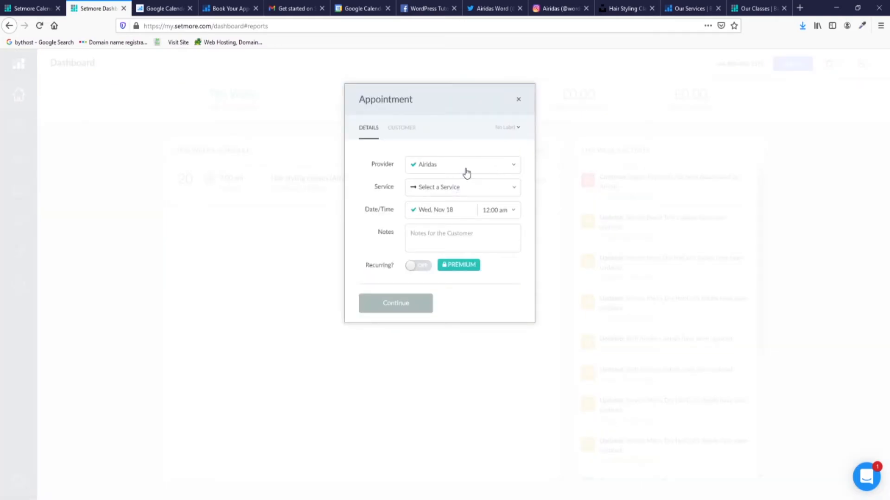
{"action": "left_click", "coordinate": [402, 132]}
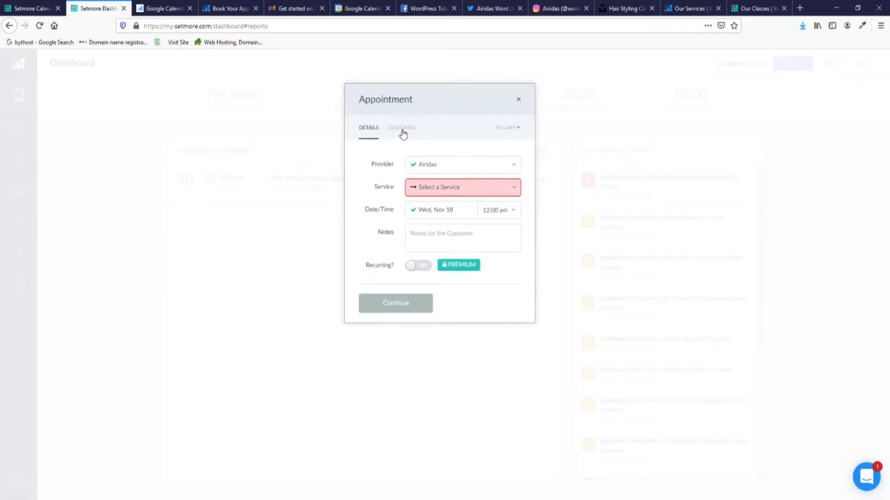
{"action": "left_click", "coordinate": [495, 192]}
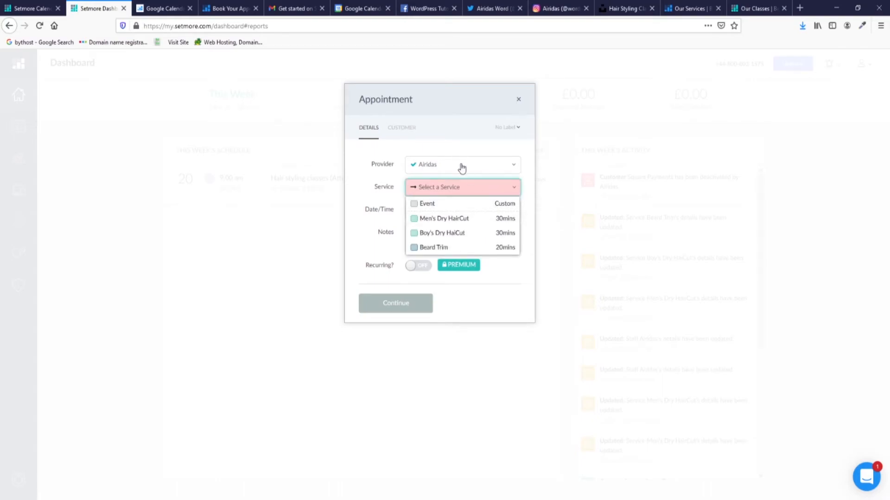
{"action": "left_click", "coordinate": [470, 221]}
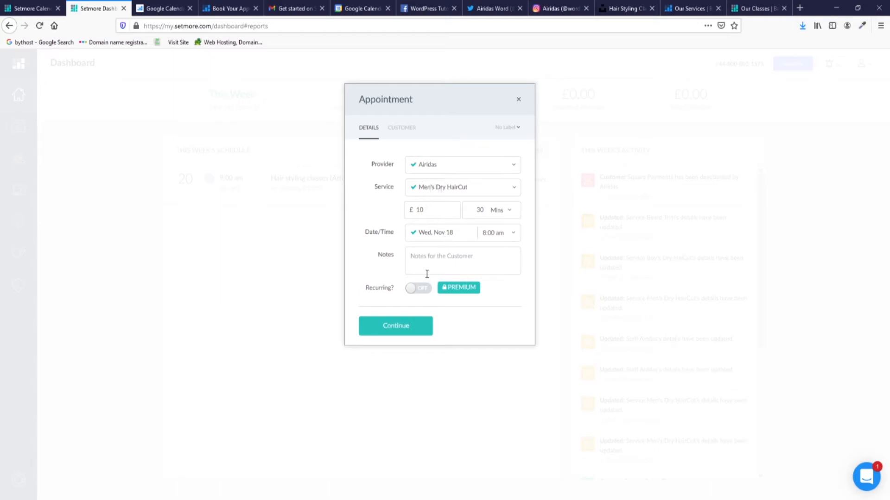
{"action": "left_click", "coordinate": [400, 326]}
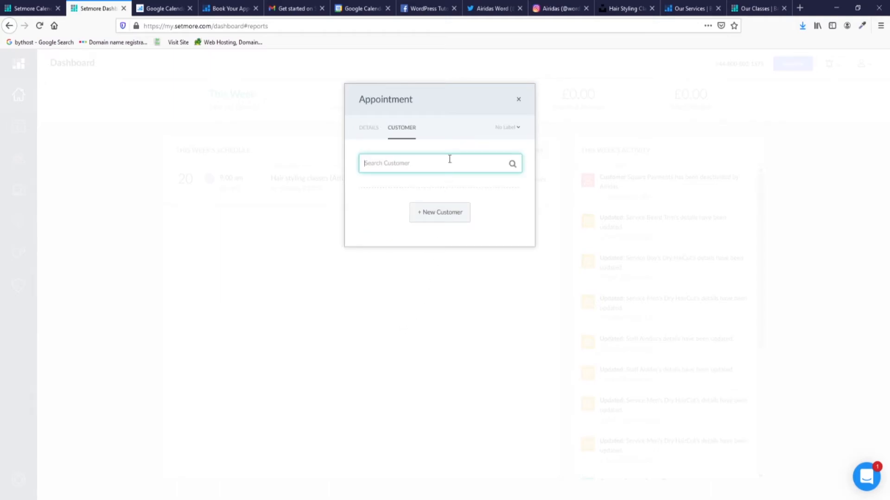
{"action": "type", "text": "Dan"}
{"action": "left_click", "coordinate": [440, 214]}
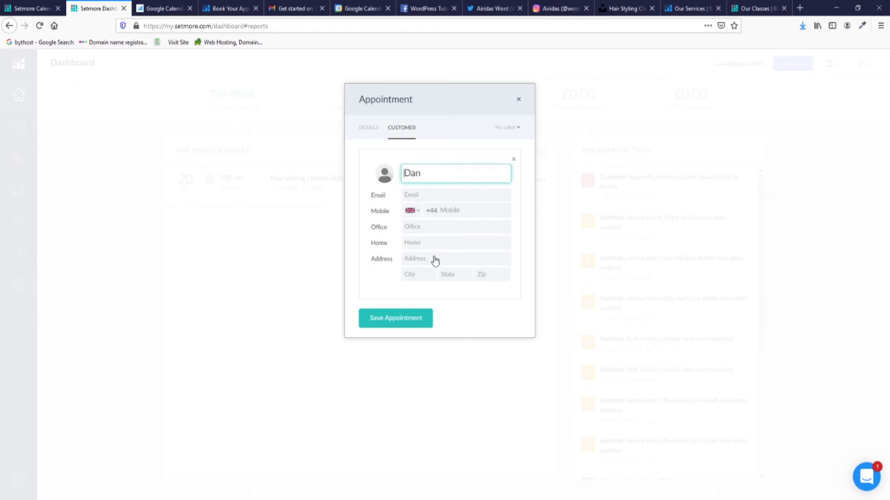
{"action": "left_click", "coordinate": [402, 323]}
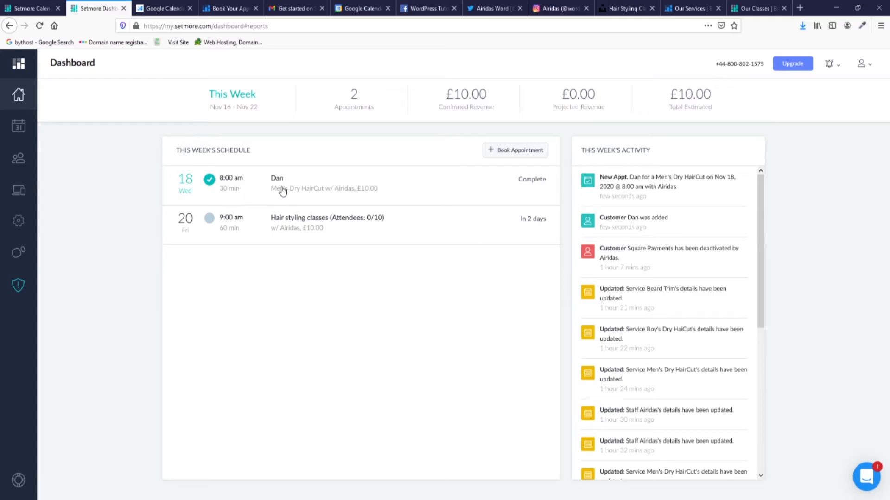
Move the Men's Dry HairCut appointment in the calendar to November 25 and save it.
{"action": "left_click", "coordinate": [17, 133]}
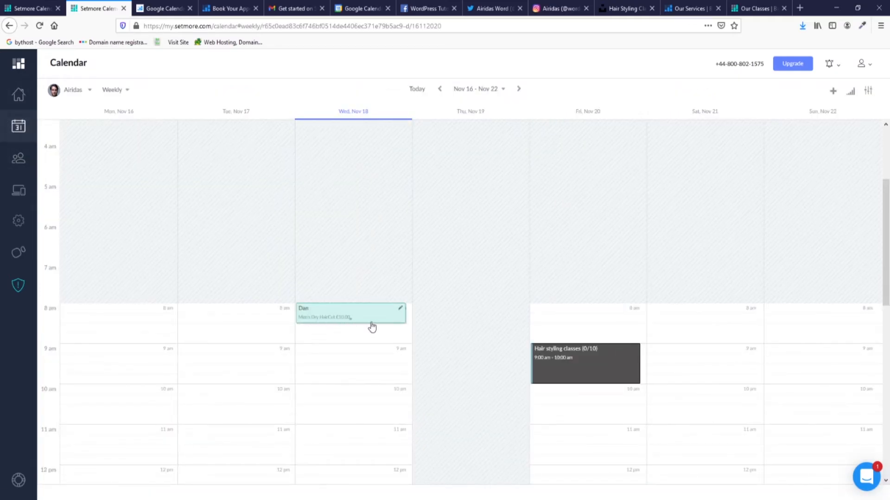
{"action": "left_click", "coordinate": [400, 313]}
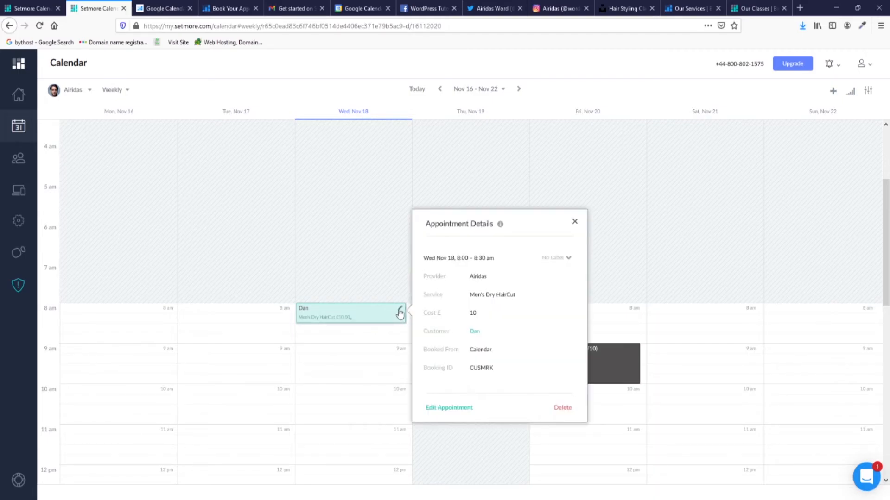
{"action": "left_click", "coordinate": [453, 409]}
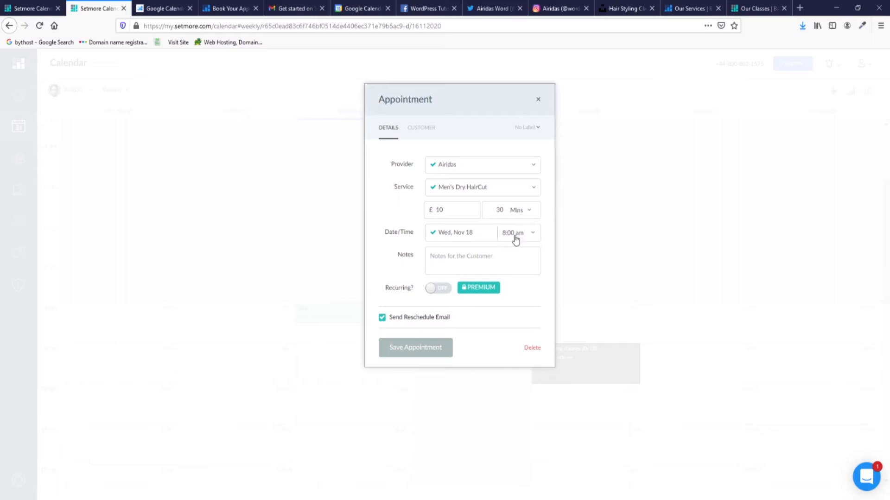
{"action": "left_click", "coordinate": [485, 236]}
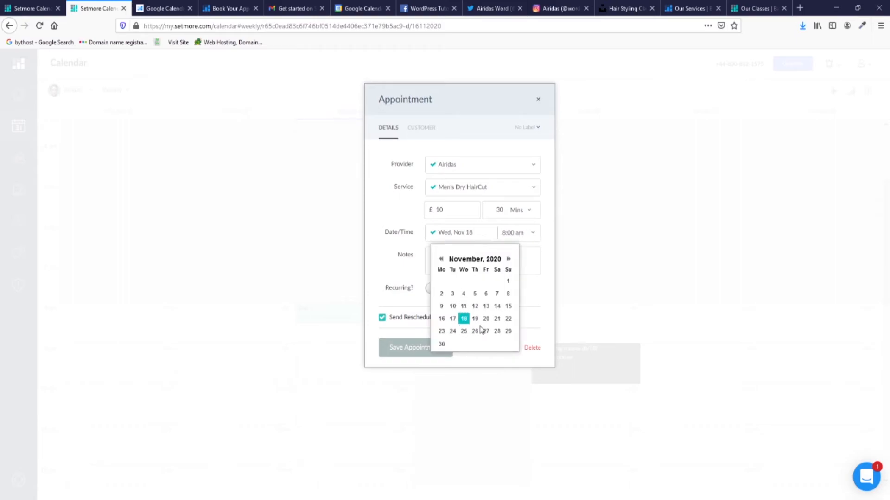
{"action": "left_click", "coordinate": [465, 332]}
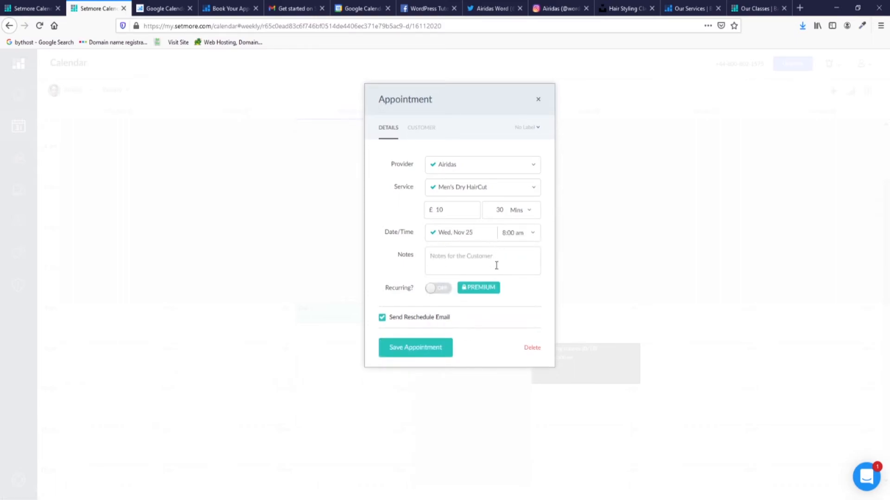
{"action": "left_click", "coordinate": [430, 356]}
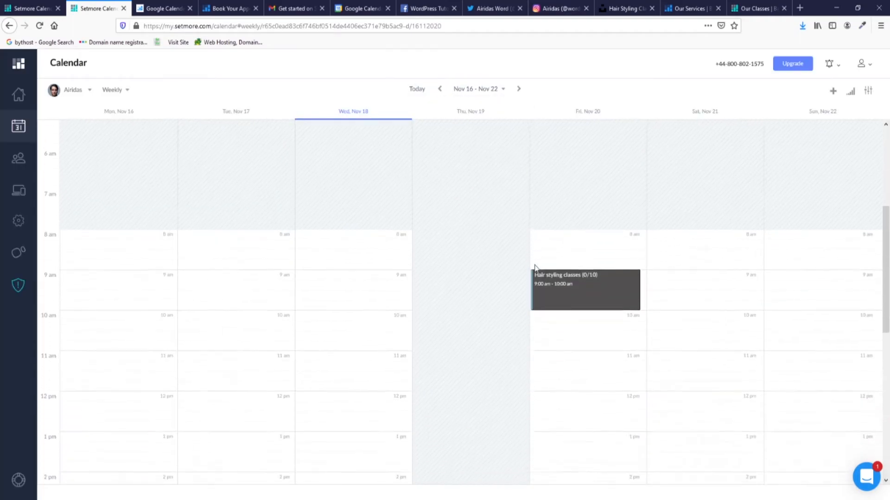
Try the calendar's daily and monthly views, then return to the weekly view.
{"action": "left_click", "coordinate": [117, 90]}
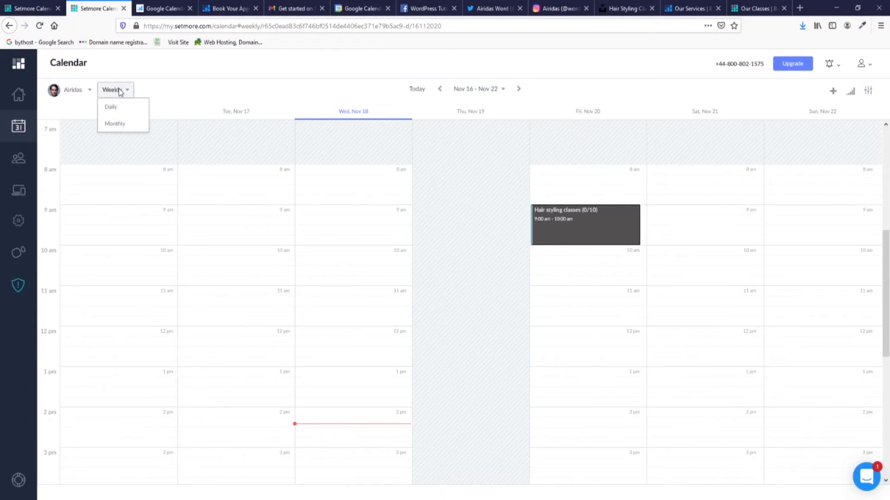
{"action": "left_click", "coordinate": [126, 108]}
{"action": "left_click", "coordinate": [72, 88]}
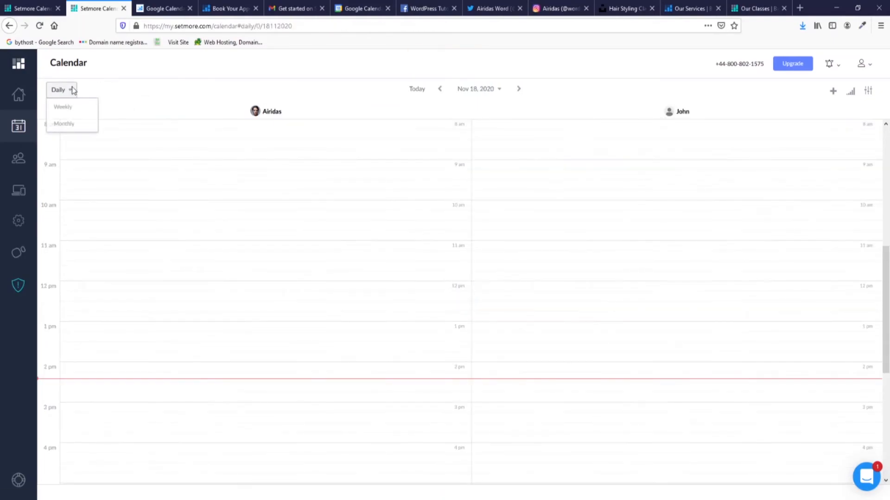
{"action": "left_click", "coordinate": [73, 124]}
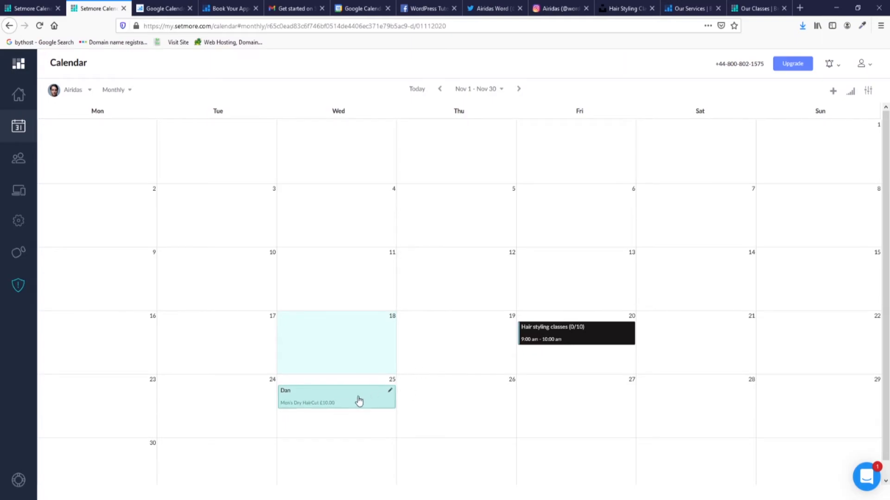
{"action": "left_click", "coordinate": [119, 89]}
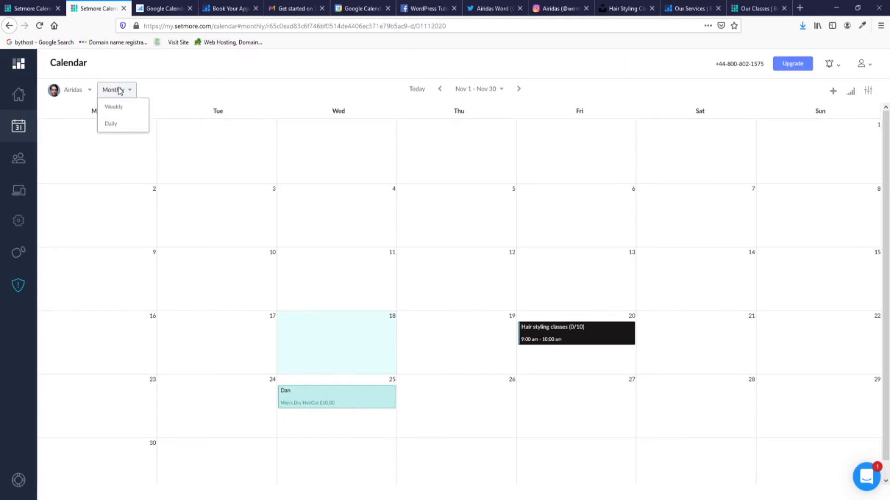
{"action": "left_click", "coordinate": [114, 107]}
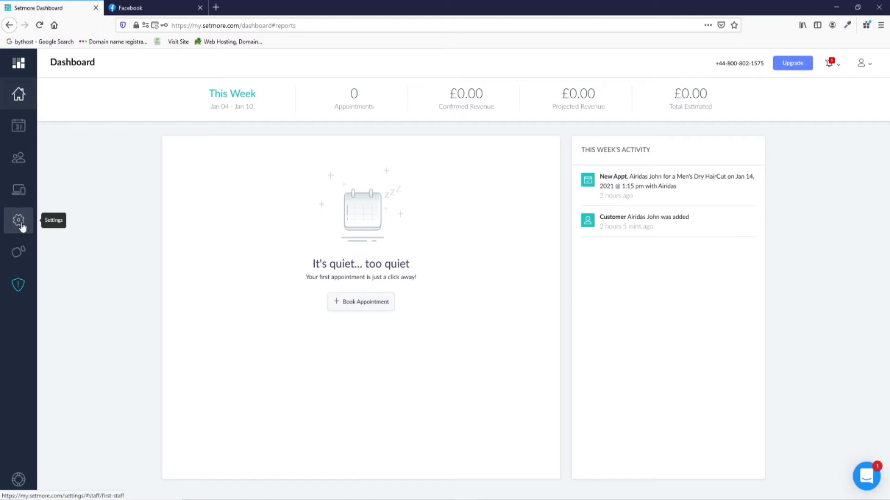
In Apps & Integrations, open the Facebook social integration and begin activating it.
{"action": "left_click", "coordinate": [19, 196]}
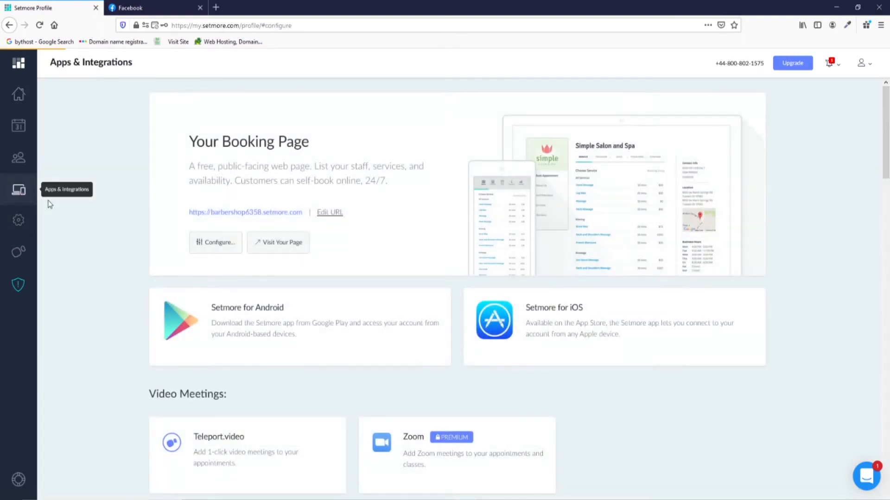
{"action": "scroll", "coordinate": [419, 274], "scroll_direction": "down", "scroll_amount": 3}
{"action": "scroll", "coordinate": [420, 274], "scroll_direction": "down", "scroll_amount": 3}
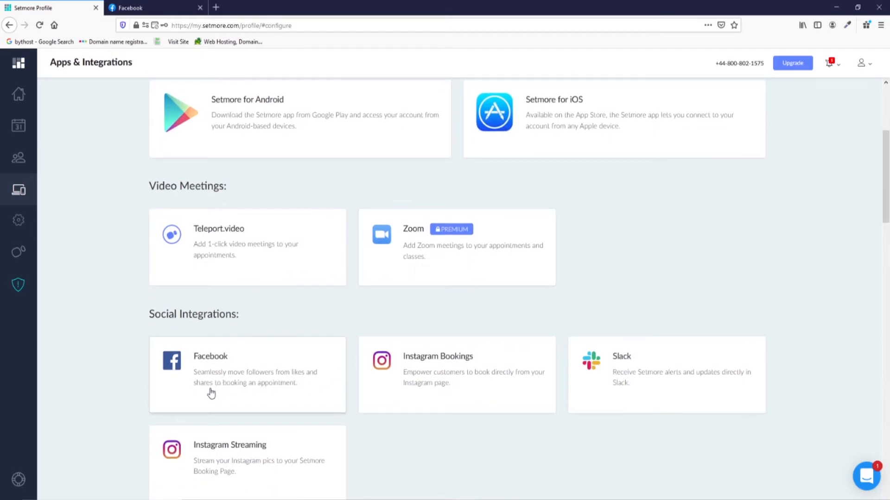
{"action": "left_click", "coordinate": [224, 373]}
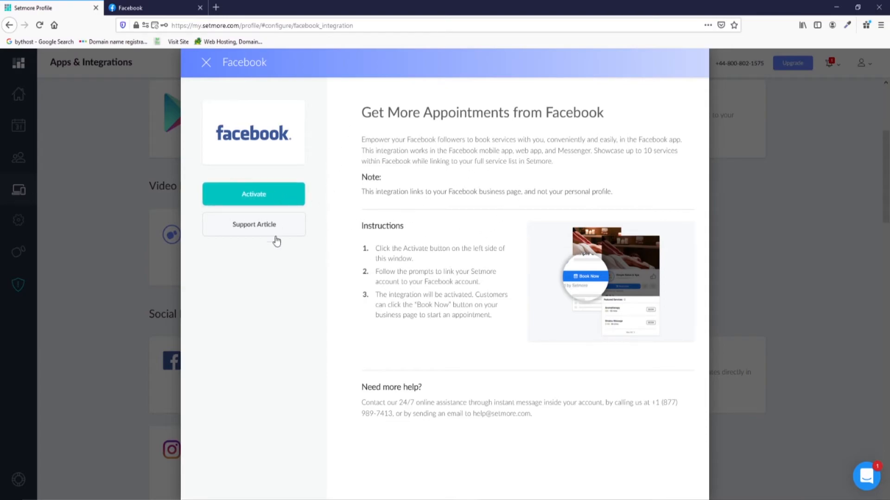
{"action": "left_click", "coordinate": [265, 198]}
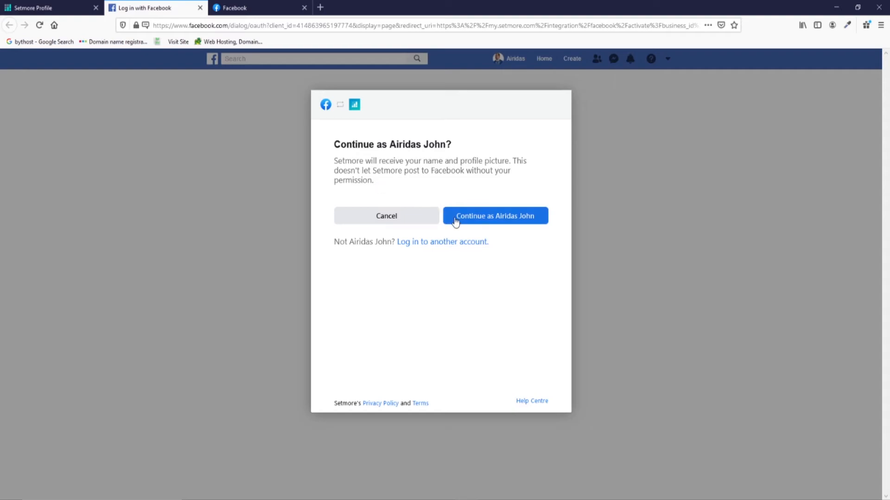
Link Setmore to the WordPress Tutorials Facebook page with business features on, then acknowledge success.
{"action": "left_click", "coordinate": [487, 224]}
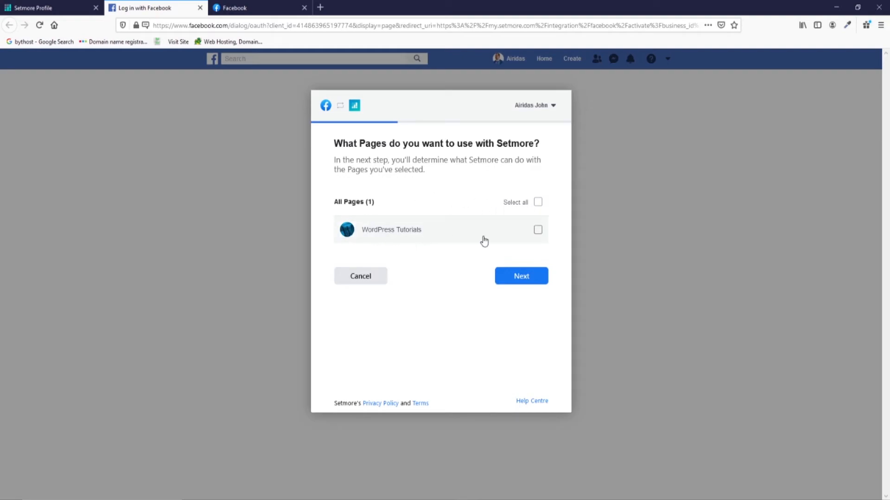
{"action": "left_click", "coordinate": [537, 231]}
{"action": "left_click", "coordinate": [518, 278]}
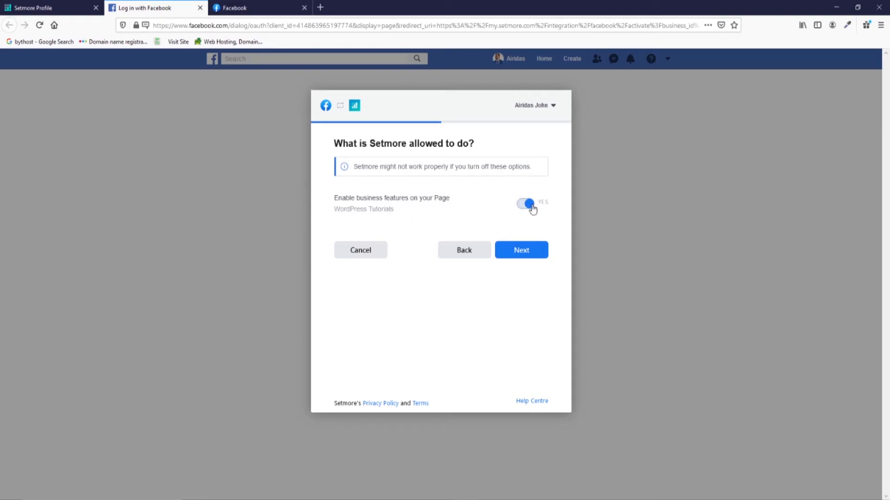
{"action": "left_click", "coordinate": [532, 258]}
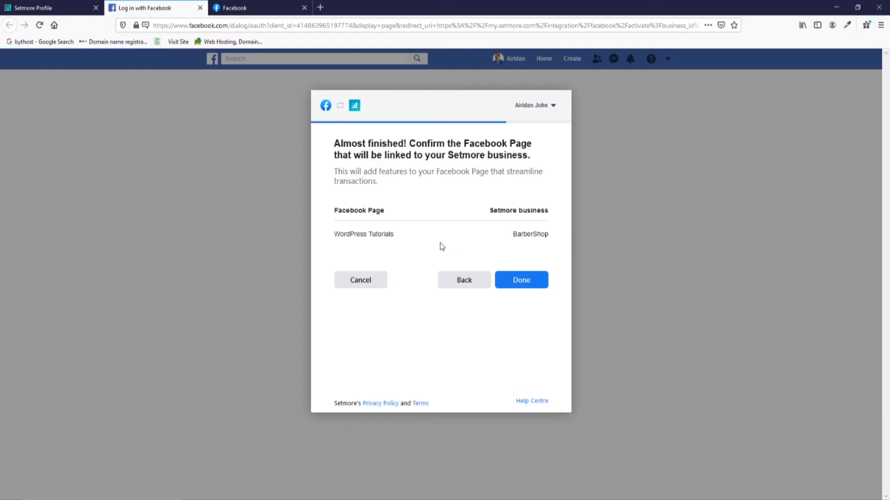
{"action": "left_click", "coordinate": [531, 287]}
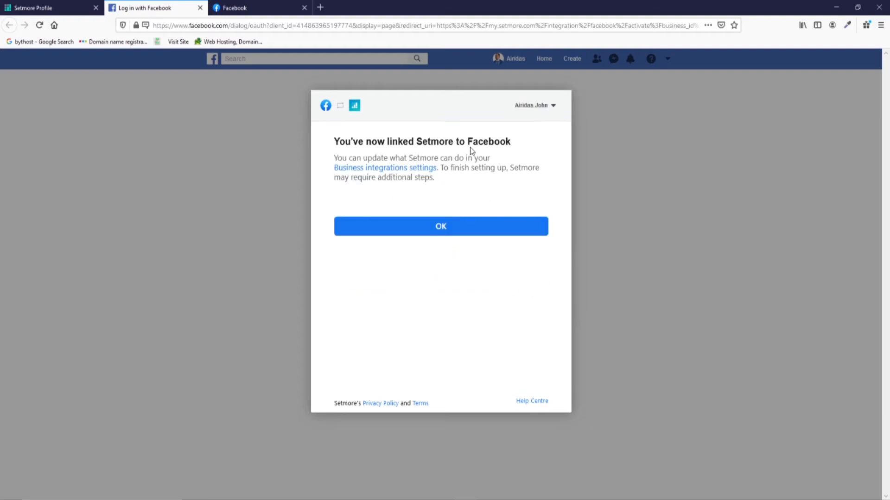
{"action": "left_click", "coordinate": [475, 232]}
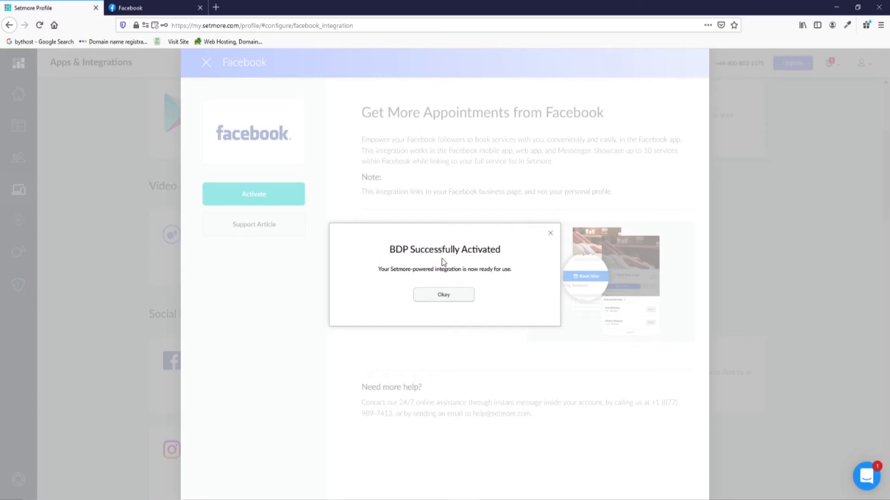
Dismiss the activation notice, close the Facebook panel, and open the WordPress Tutorials Facebook page.
{"action": "left_click", "coordinate": [447, 301]}
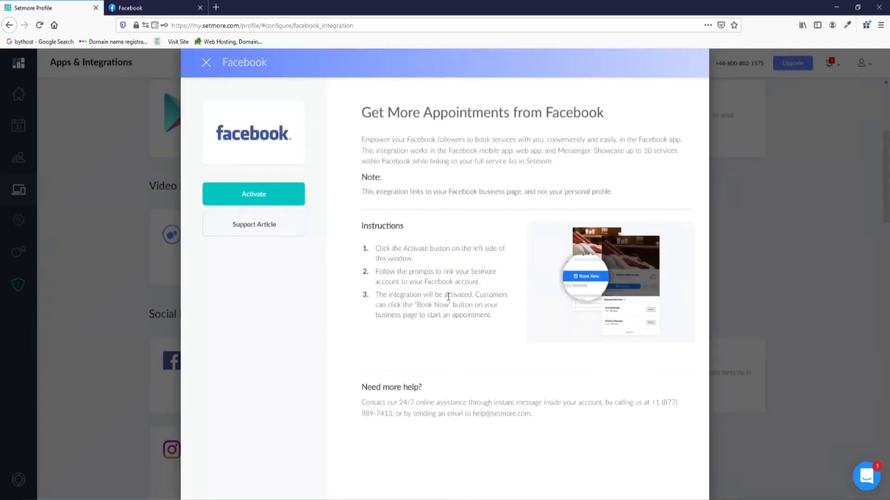
{"action": "left_click", "coordinate": [206, 63]}
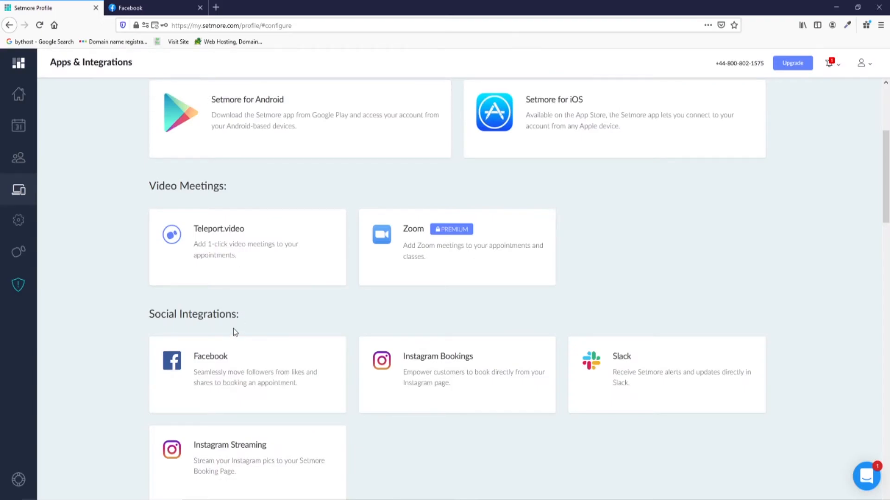
{"action": "left_click", "coordinate": [174, 7]}
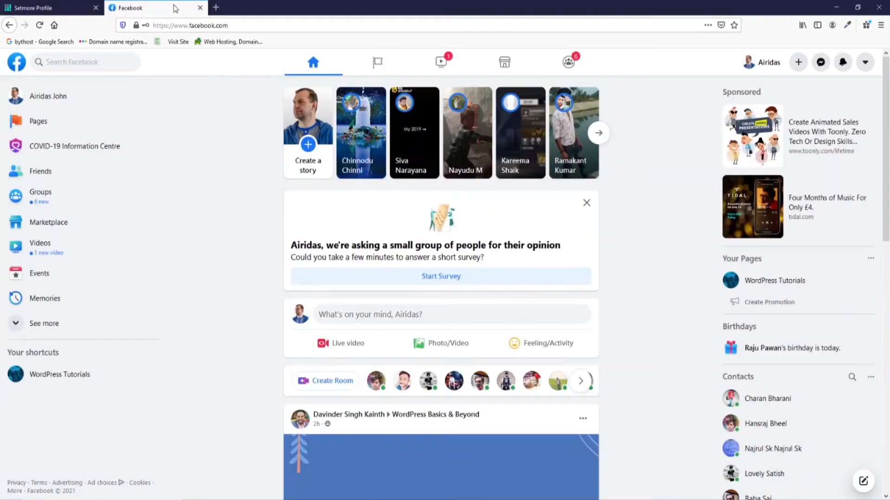
{"action": "left_click", "coordinate": [39, 376]}
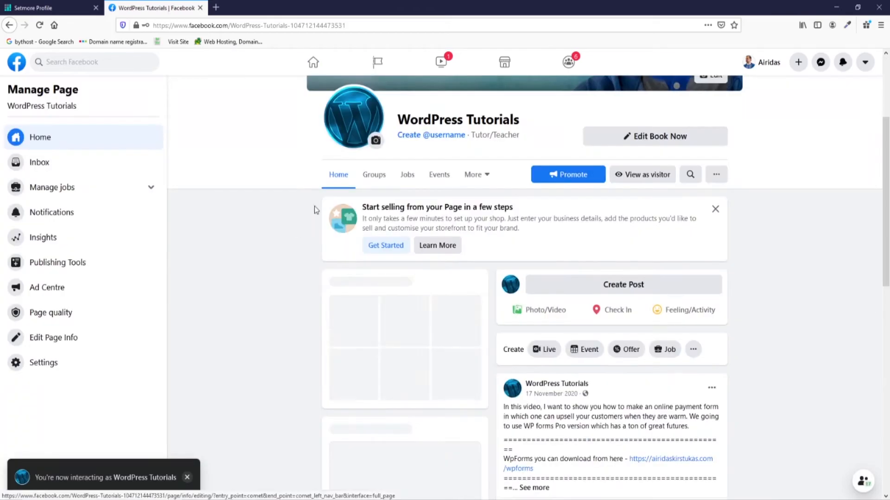
Set the page's action button to Book Now through Setmore, granting permissions and confirming the BarberShop link.
{"action": "left_click", "coordinate": [647, 139]}
{"action": "left_click", "coordinate": [621, 200]}
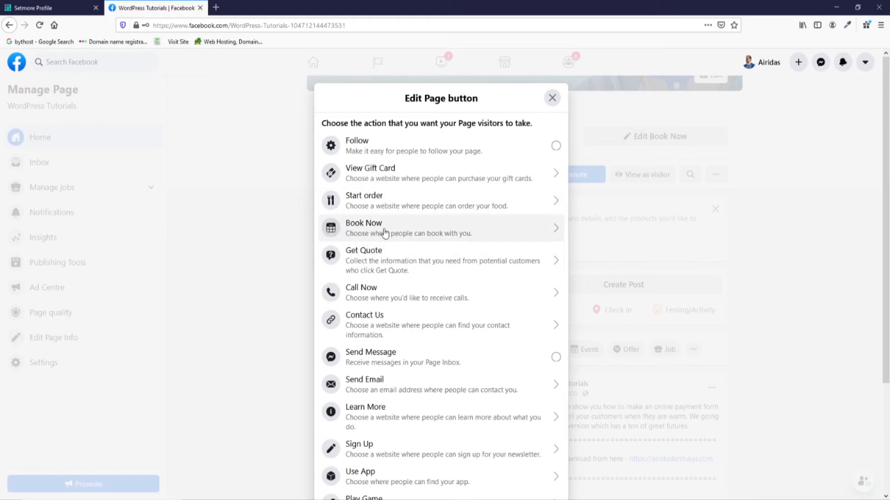
{"action": "left_click", "coordinate": [425, 234]}
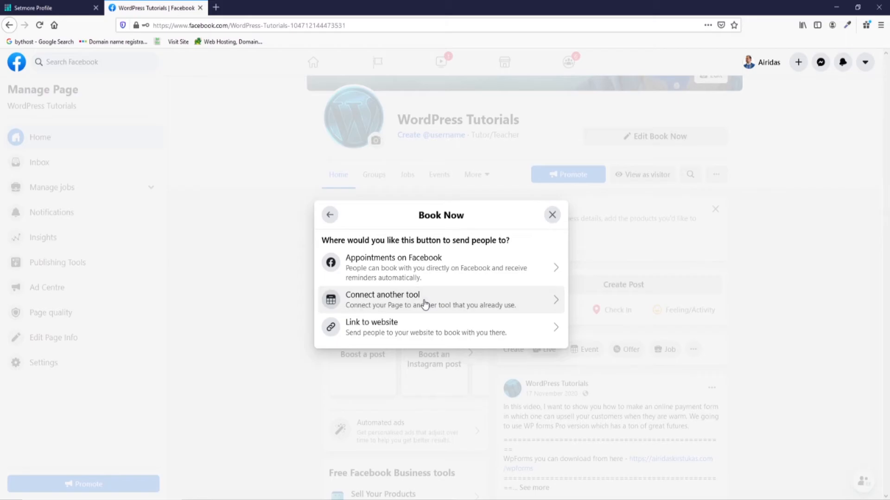
{"action": "left_click", "coordinate": [426, 300]}
{"action": "scroll", "coordinate": [437, 264], "scroll_direction": "down", "scroll_amount": 7}
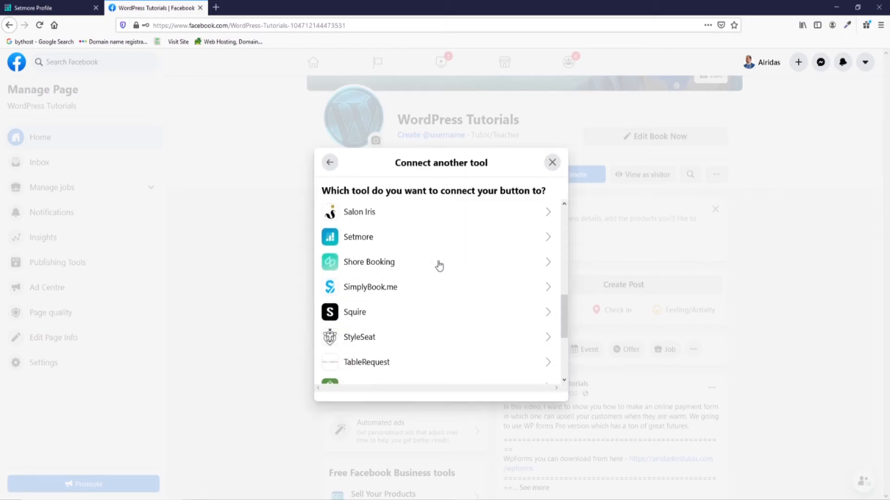
{"action": "left_click", "coordinate": [366, 237]}
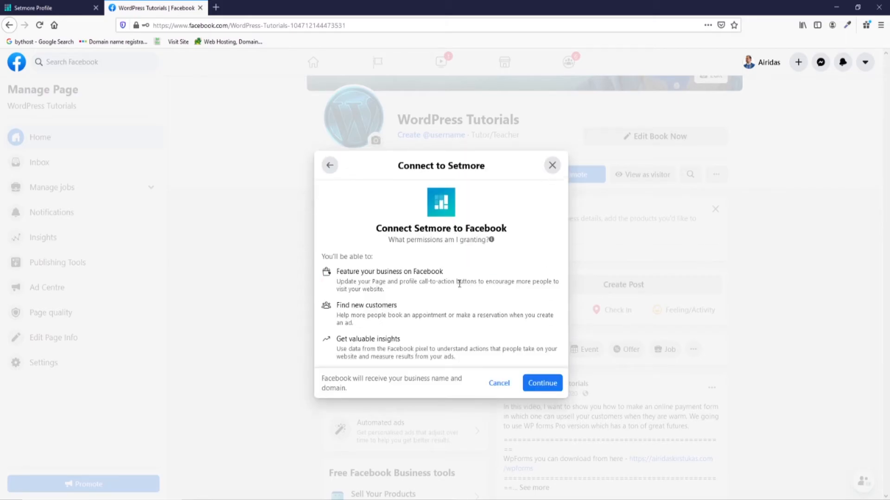
{"action": "left_click", "coordinate": [547, 387]}
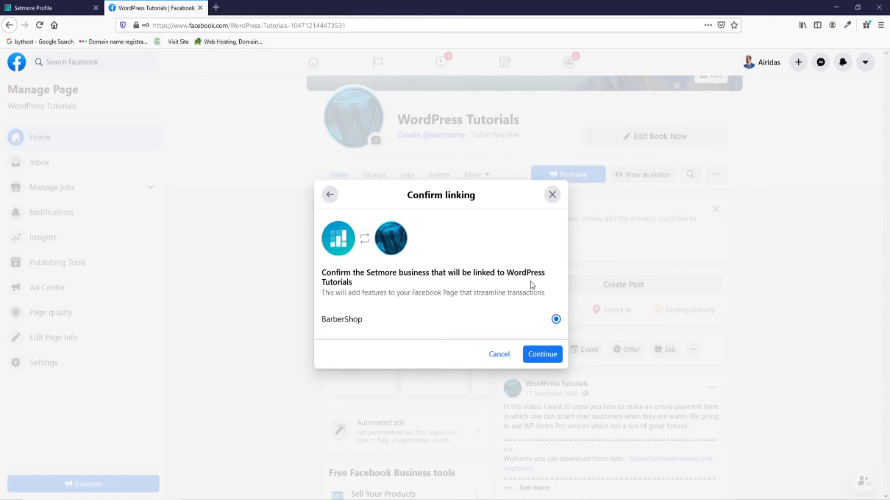
{"action": "left_click", "coordinate": [542, 355]}
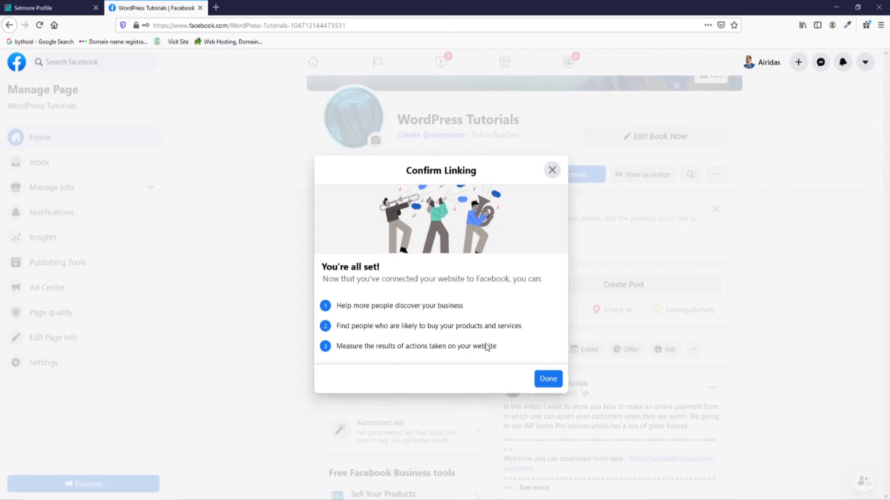
{"action": "left_click", "coordinate": [547, 379]}
{"action": "scroll", "coordinate": [794, 268], "scroll_direction": "up", "scroll_amount": 5}
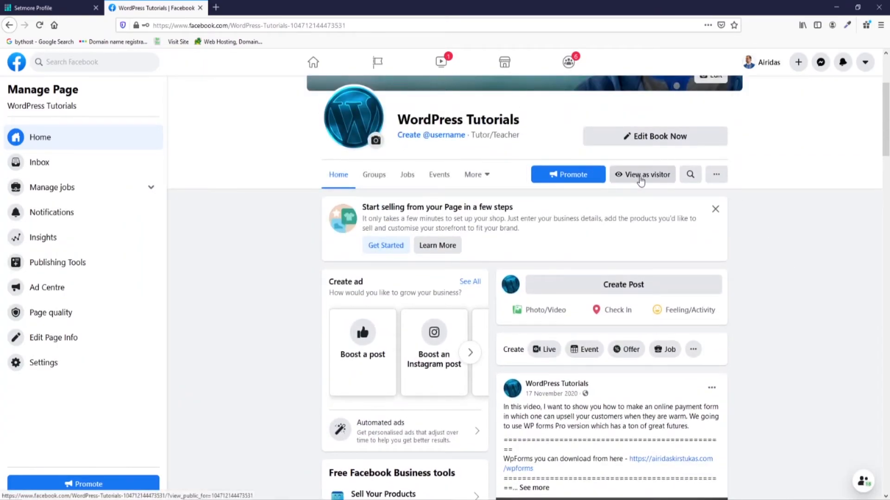
View the WordPress Tutorials page as a visitor and open its Setmore services and classes booking page.
{"action": "left_click", "coordinate": [657, 180]}
{"action": "scroll", "coordinate": [574, 218], "scroll_direction": "down", "scroll_amount": 10}
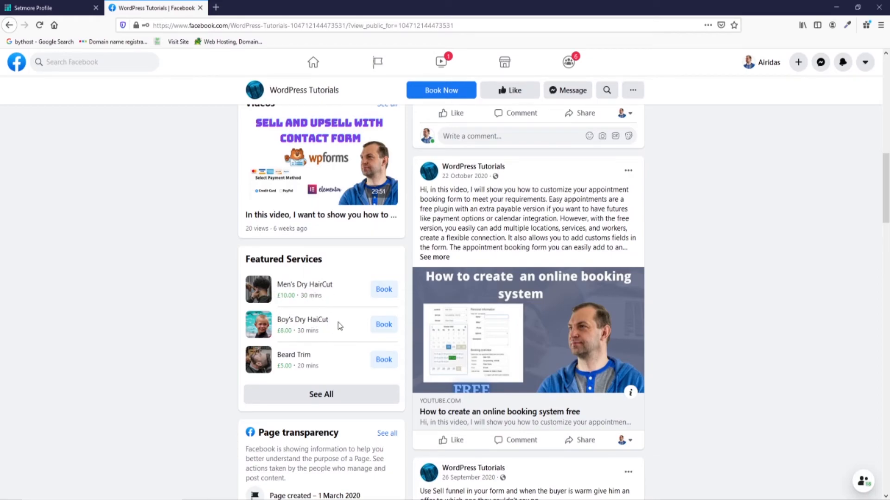
{"action": "left_click", "coordinate": [336, 397]}
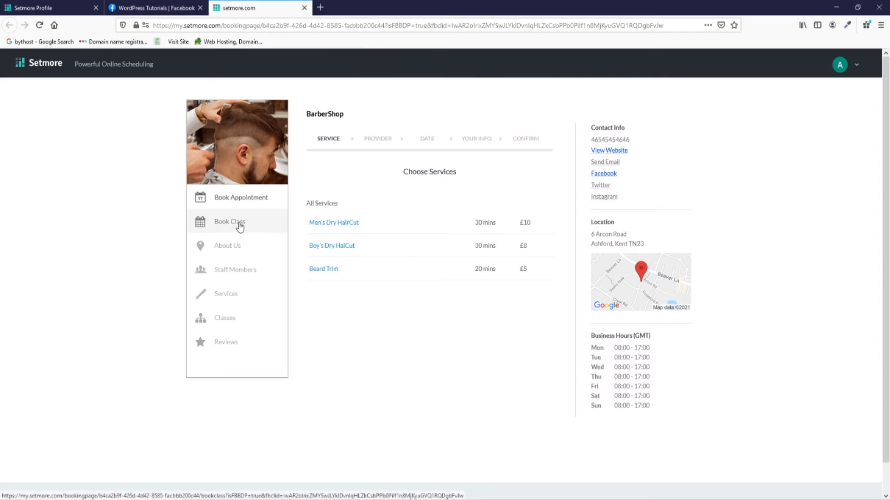
{"action": "left_click", "coordinate": [239, 226]}
{"action": "left_click", "coordinate": [145, 8]}
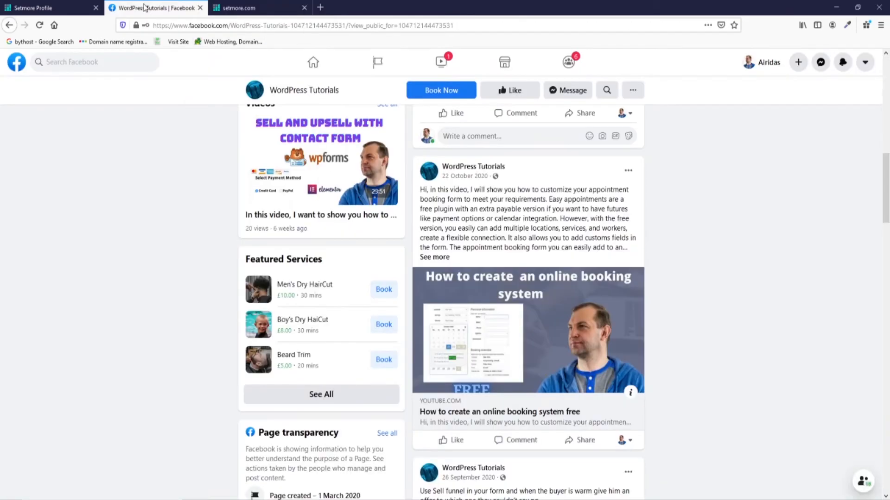
{"action": "scroll", "coordinate": [453, 416], "scroll_direction": "up", "scroll_amount": 15}
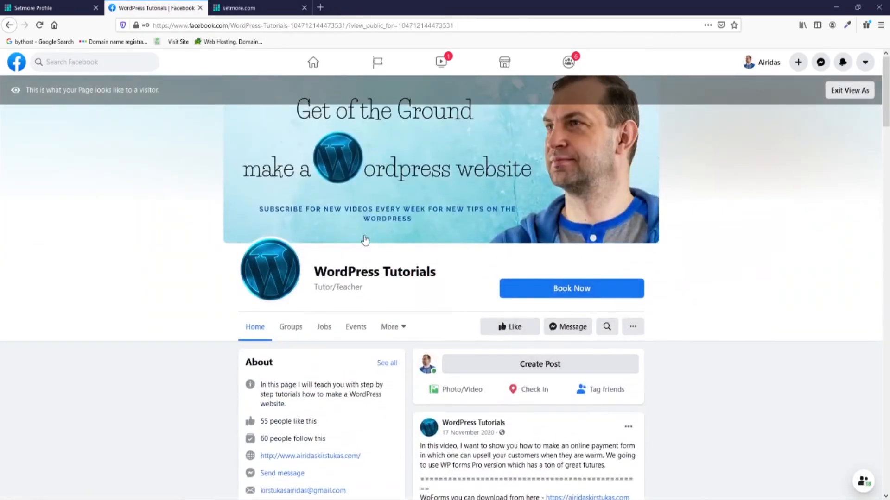
Test the Facebook page's Book Now button, then view Setmore's Instagram Bookings integration details.
{"action": "left_click", "coordinate": [598, 295]}
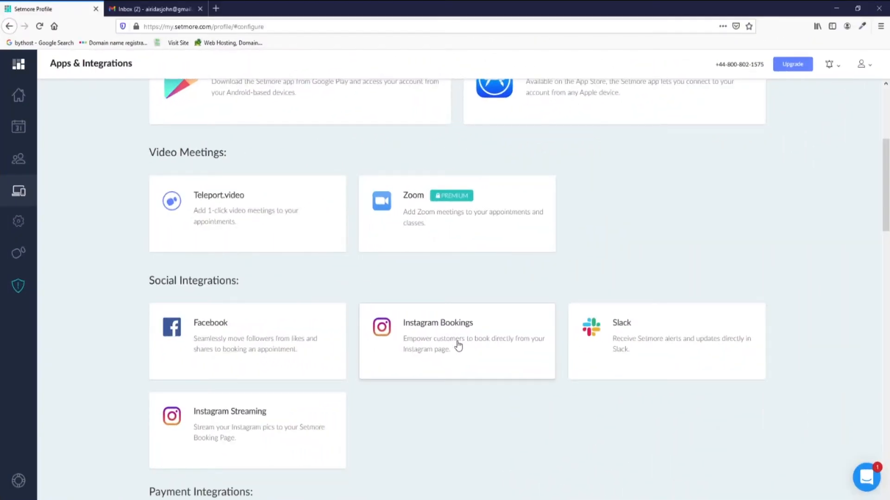
{"action": "left_click", "coordinate": [457, 343]}
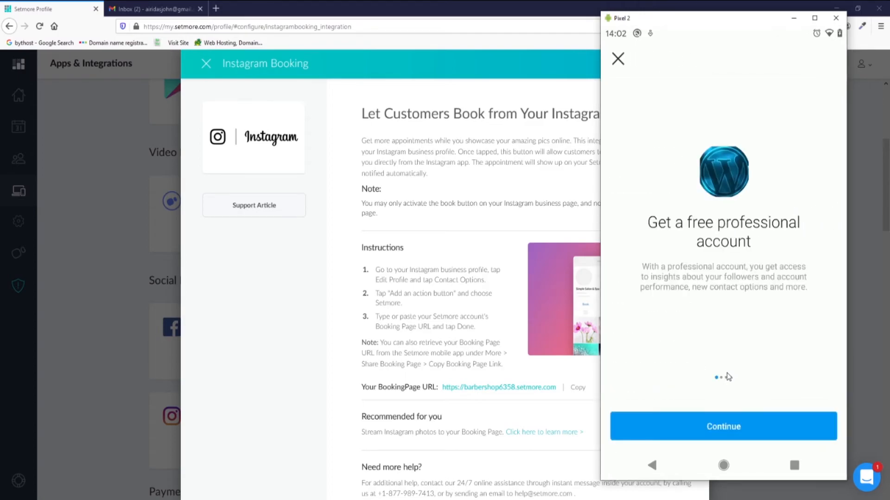
Convert the Instagram account to a Business profile linked to BarberShop and test its Book Now button.
{"action": "left_click", "coordinate": [814, 437]}
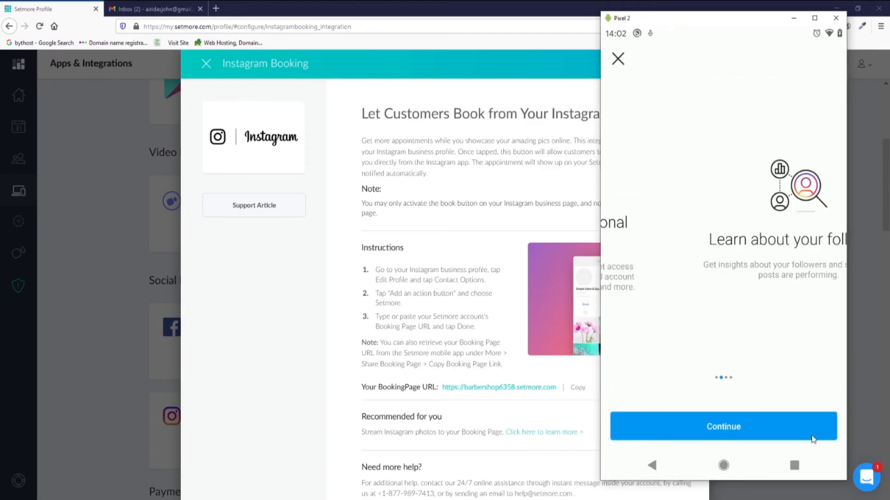
{"action": "left_click", "coordinate": [813, 439]}
{"action": "left_click", "coordinate": [811, 439]}
{"action": "left_click", "coordinate": [812, 438]}
{"action": "left_click", "coordinate": [812, 439]}
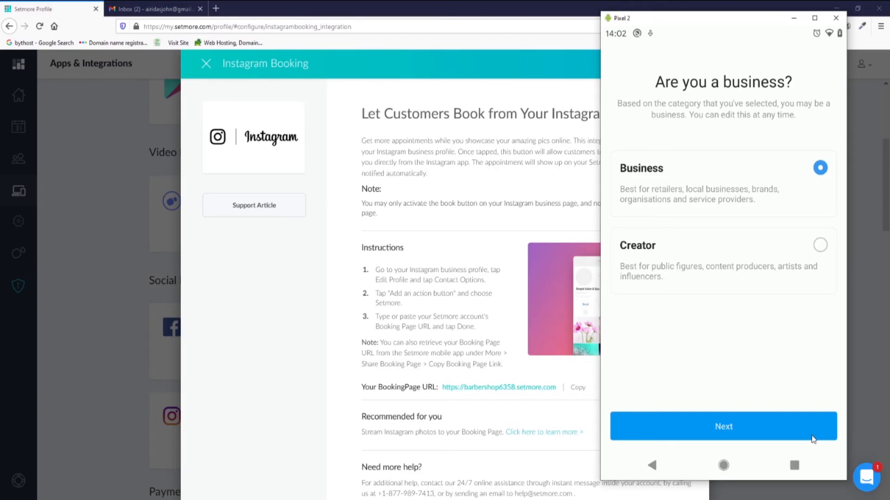
{"action": "left_click", "coordinate": [814, 438]}
{"action": "left_click", "coordinate": [813, 439]}
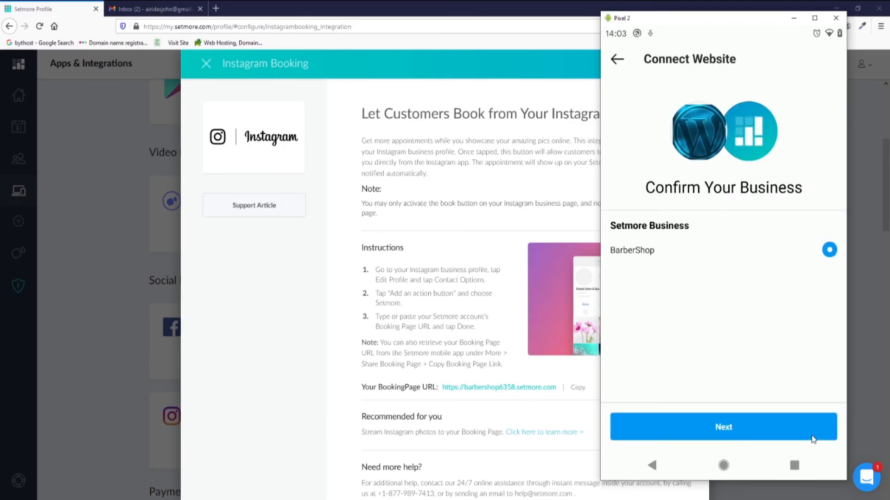
{"action": "left_click", "coordinate": [813, 439]}
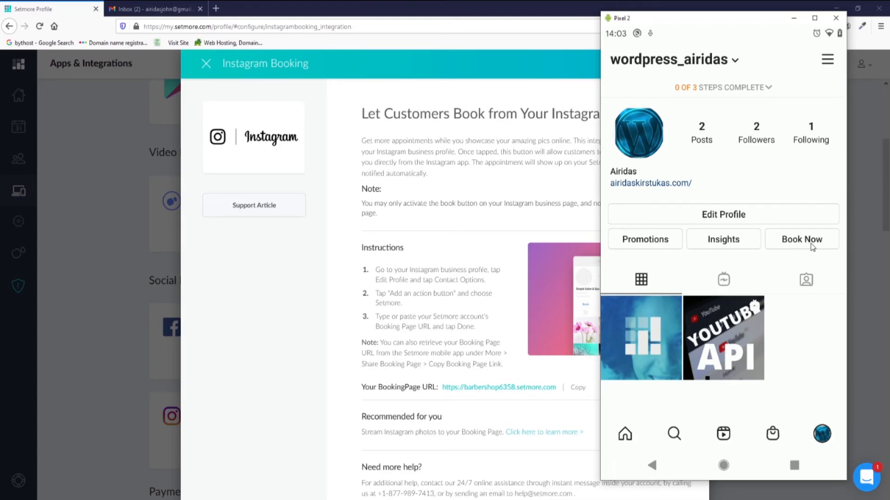
{"action": "left_click", "coordinate": [812, 239]}
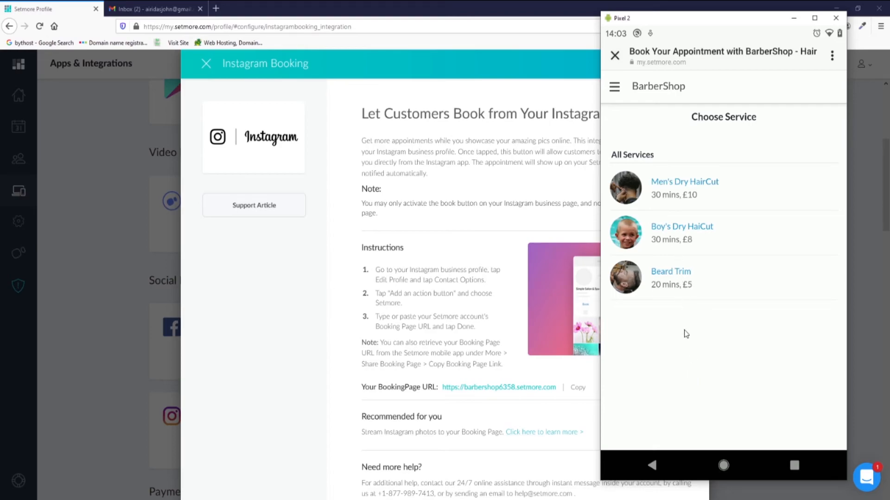
Choose Men's Dry HairCut with the staff provider on Nov 24 at 1:30 pm.
{"action": "left_click", "coordinate": [688, 193]}
{"action": "left_click", "coordinate": [652, 165]}
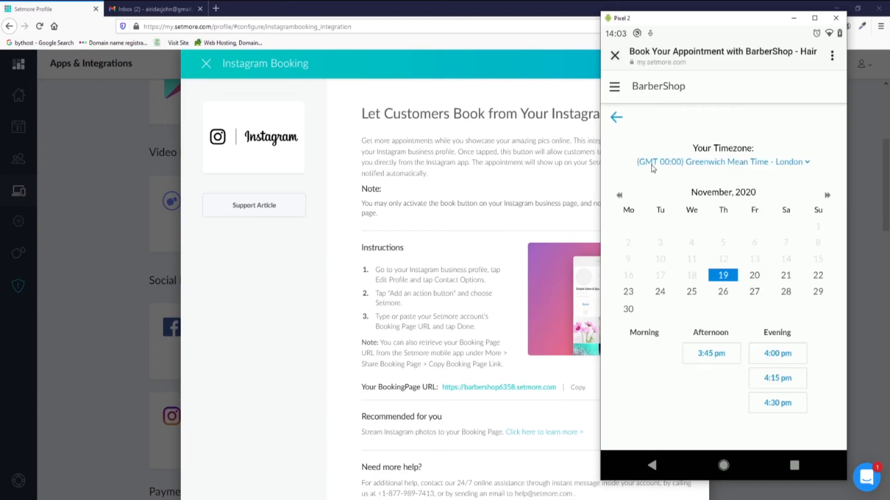
{"action": "left_click", "coordinate": [787, 278]}
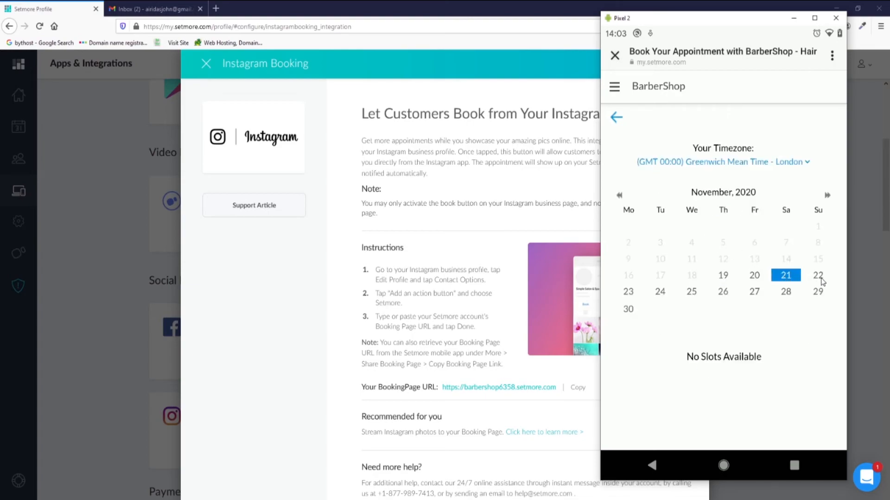
{"action": "left_click", "coordinate": [664, 293]}
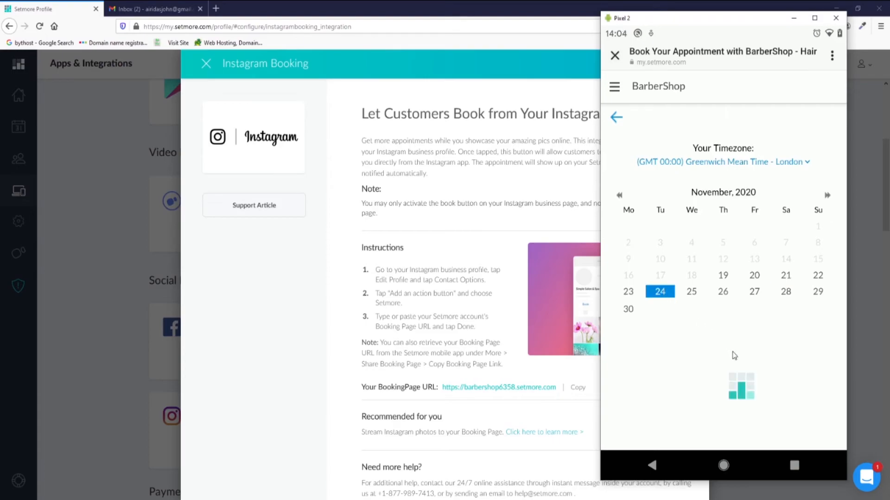
{"action": "left_click", "coordinate": [719, 384]}
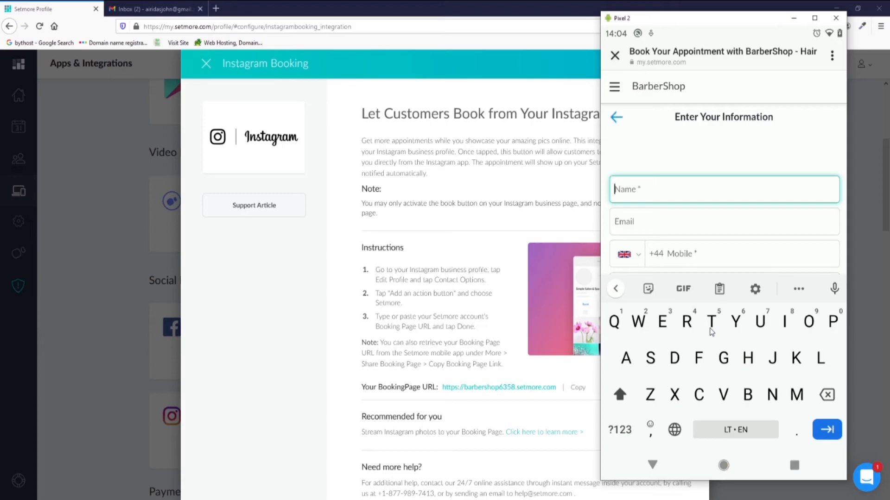
Enter the customer's name, e-mail and mobile number, then confirm the booking.
{"action": "type", "text": "Auridas"}
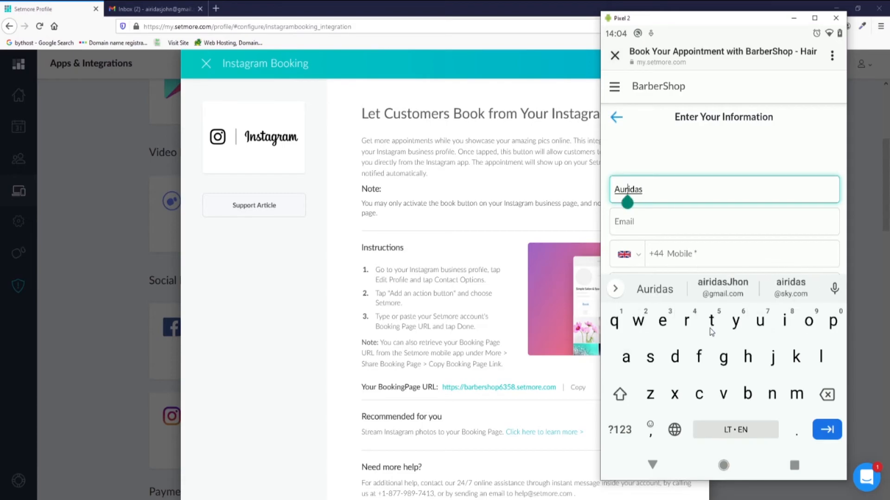
{"action": "key", "text": "Tab"}
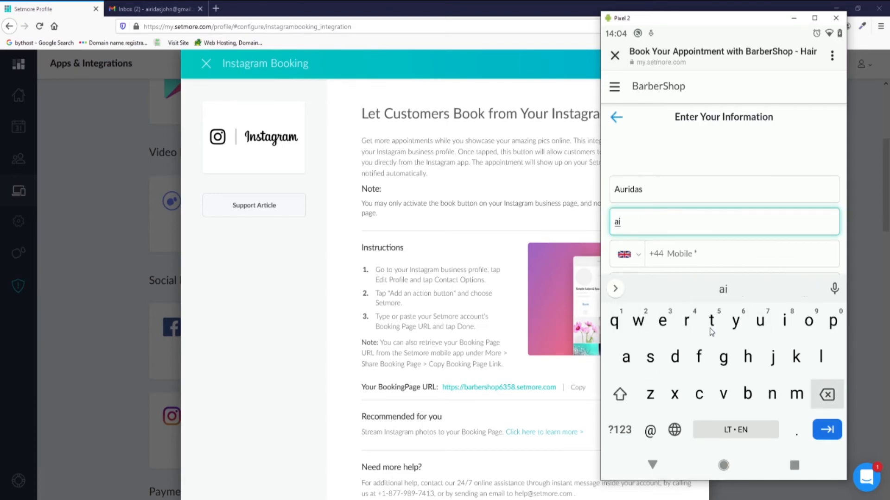
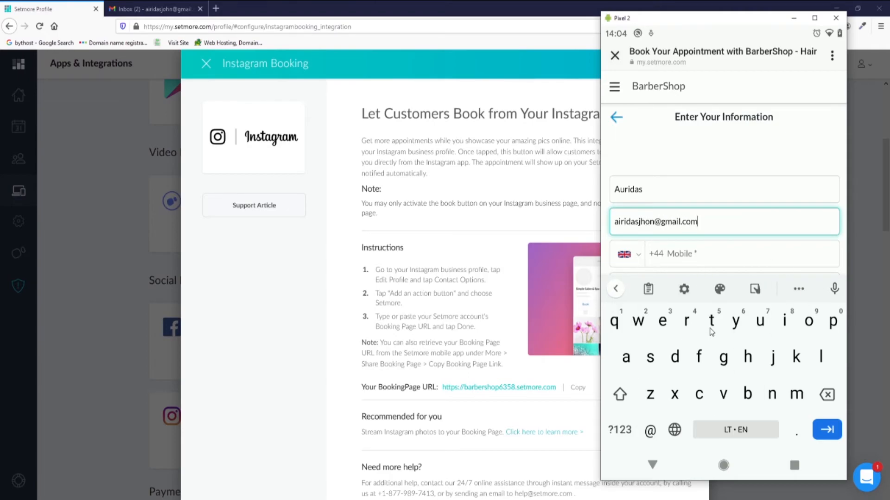
{"action": "key", "text": "Tab"}
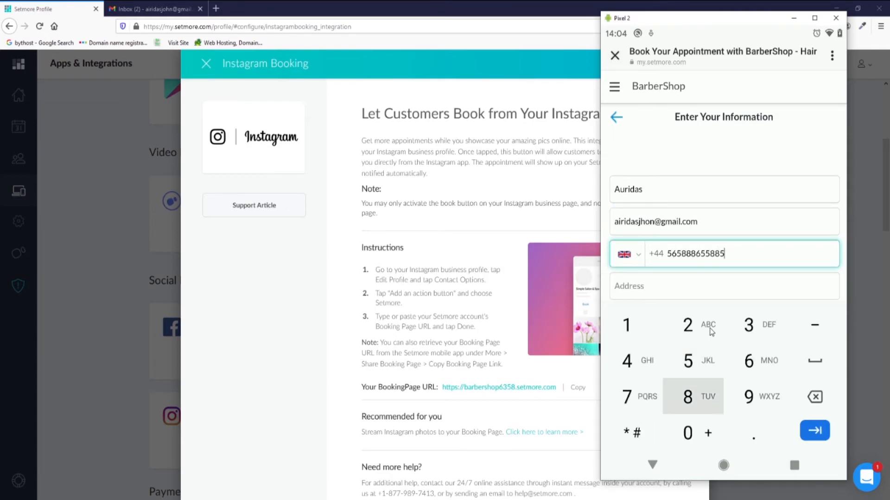
{"action": "scroll", "coordinate": [712, 332], "scroll_direction": "down", "scroll_amount": 5}
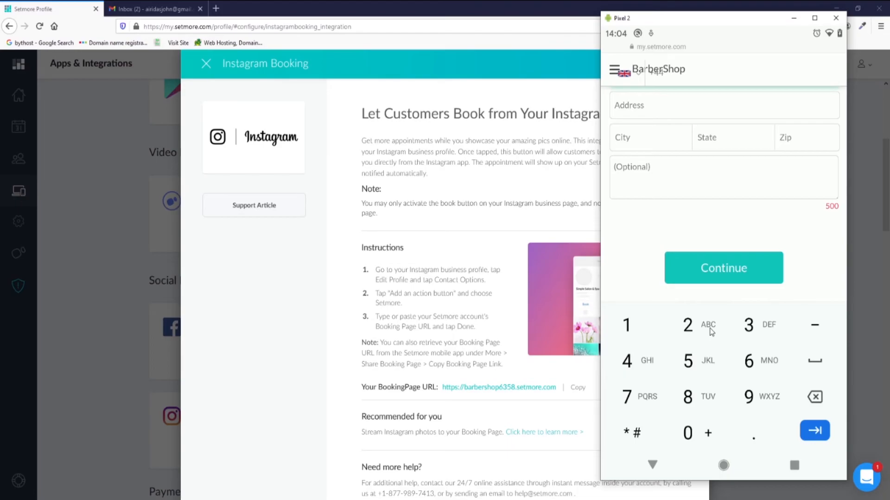
{"action": "key", "text": "Return"}
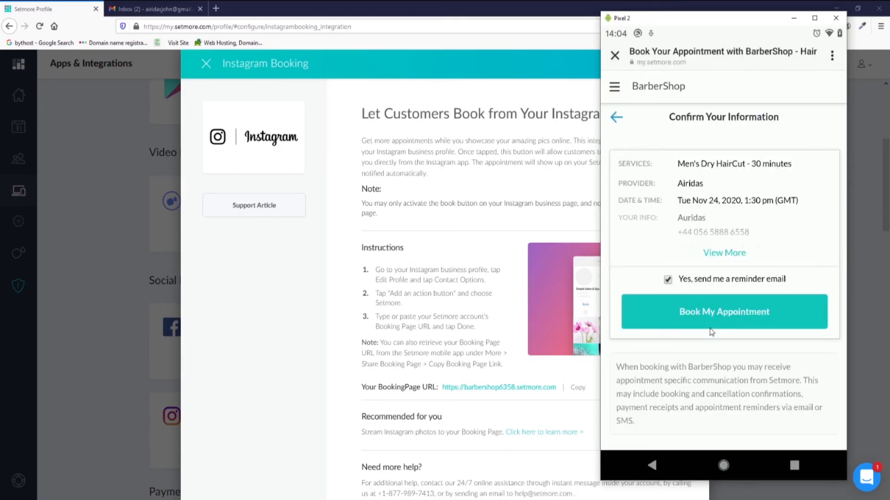
{"action": "left_click", "coordinate": [711, 328]}
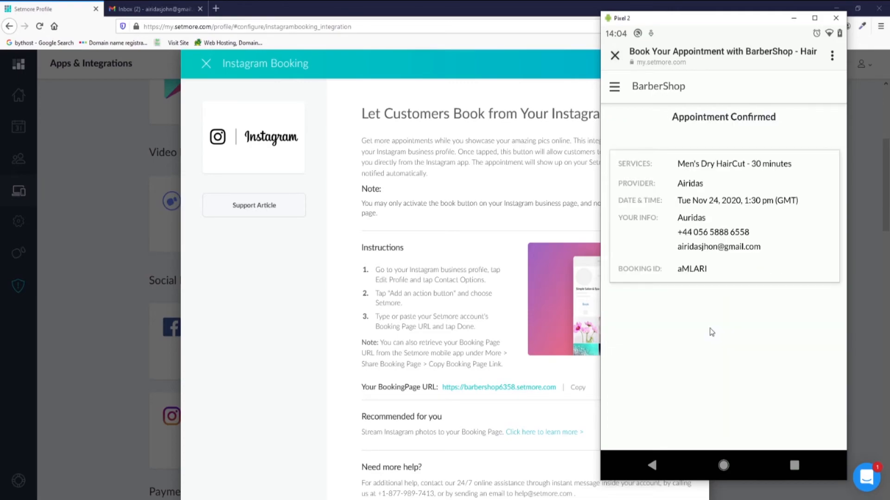
{"action": "right_click", "coordinate": [712, 332]}
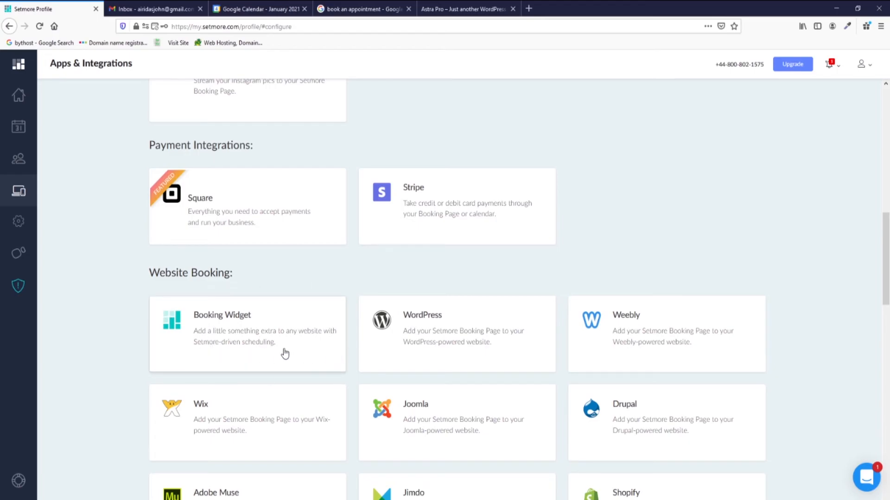
Preview the WordPress, Weebly and Joomla integration details, then reopen the WordPress integration.
{"action": "left_click", "coordinate": [449, 350]}
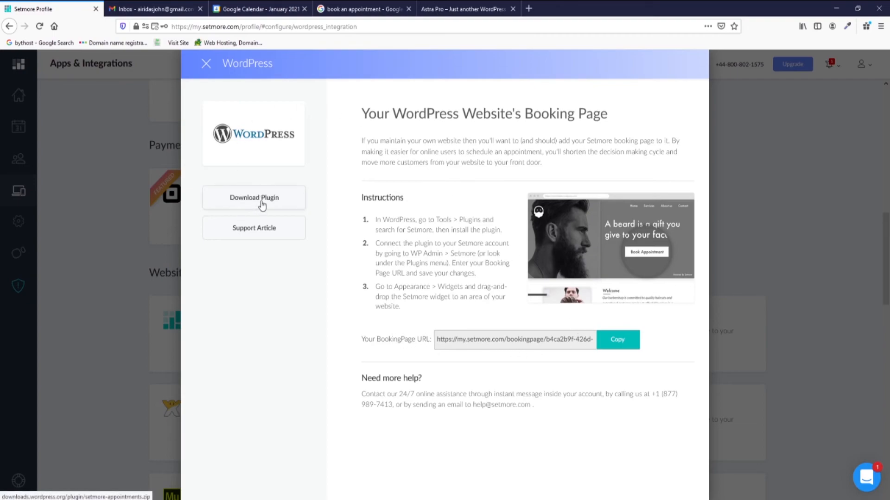
{"action": "left_click", "coordinate": [206, 64]}
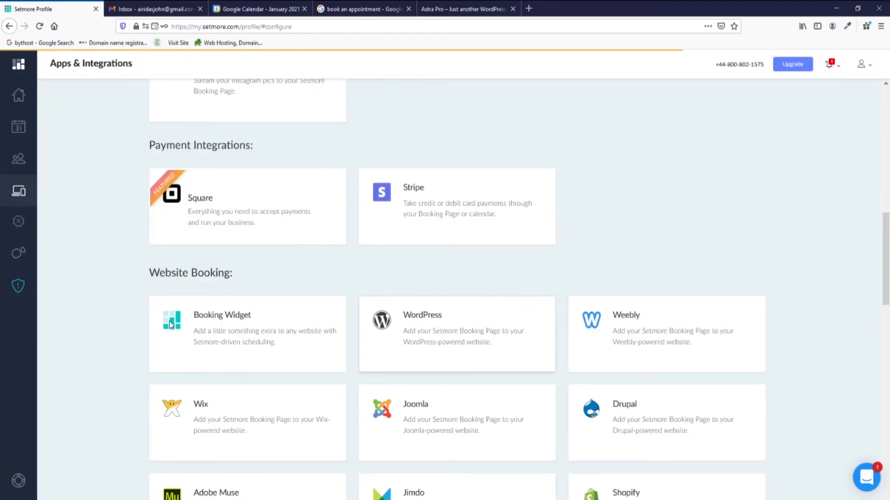
{"action": "left_click", "coordinate": [667, 332]}
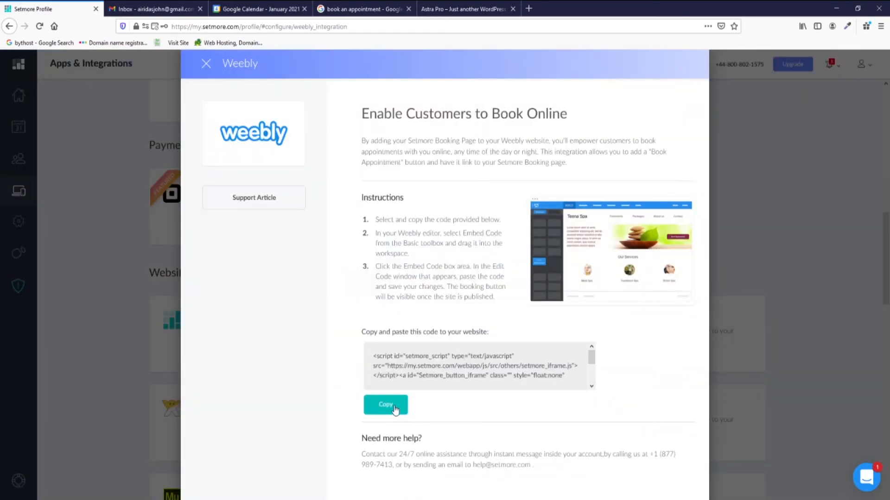
{"action": "left_click", "coordinate": [206, 64]}
{"action": "scroll", "coordinate": [347, 310], "scroll_direction": "down", "scroll_amount": 2}
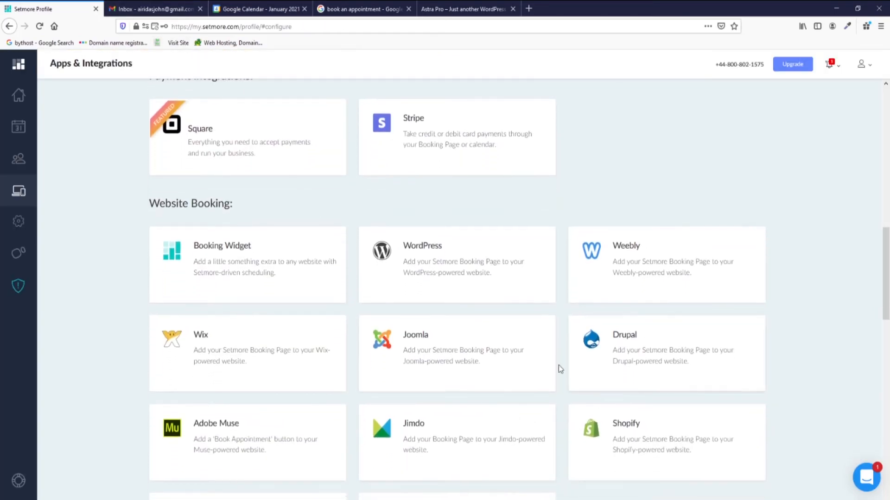
{"action": "left_click", "coordinate": [475, 360]}
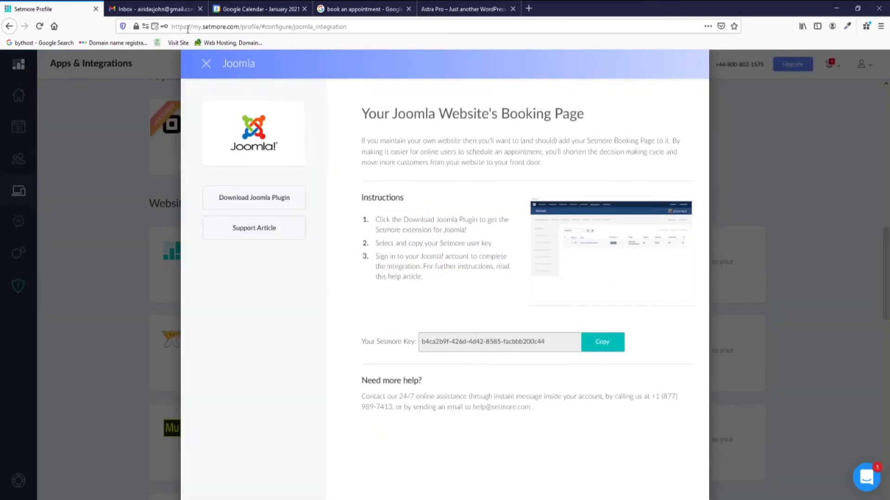
{"action": "left_click", "coordinate": [206, 65]}
{"action": "scroll", "coordinate": [580, 369], "scroll_direction": "down", "scroll_amount": 2}
{"action": "scroll", "coordinate": [467, 264], "scroll_direction": "up", "scroll_amount": 2}
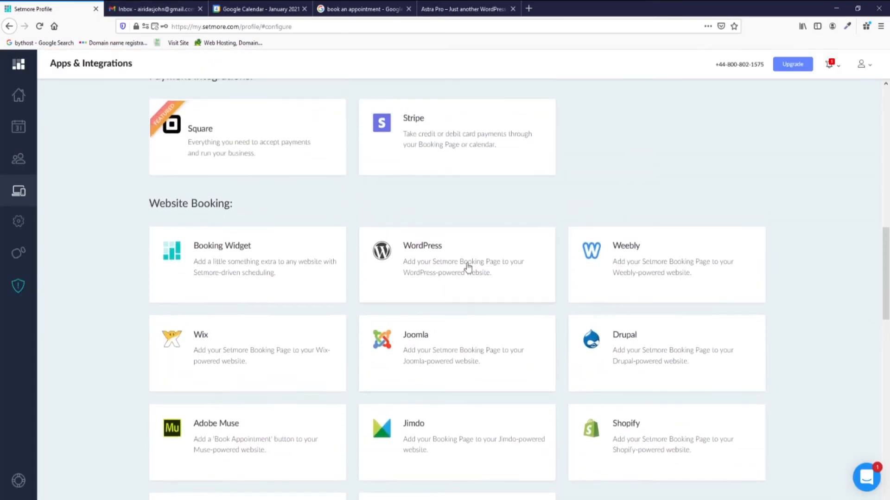
{"action": "left_click", "coordinate": [441, 260]}
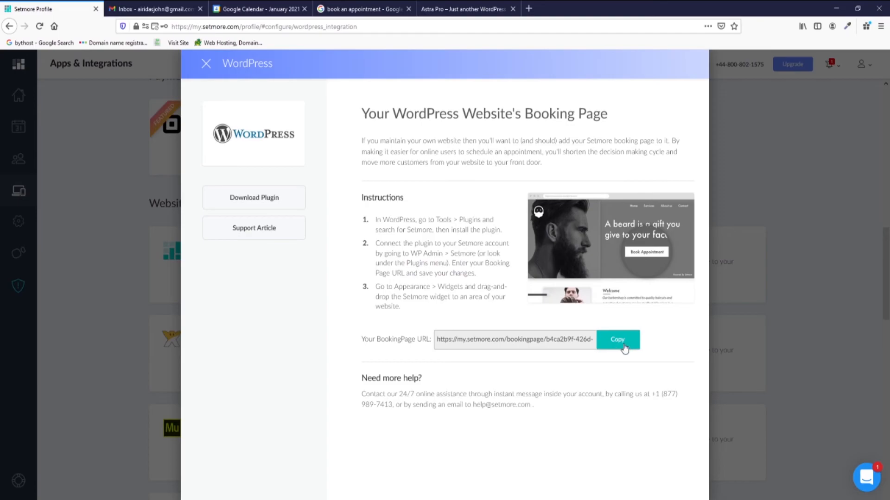
In the WordPress customizer, go to Header > Primary Menu's button link field.
{"action": "left_click", "coordinate": [478, 7]}
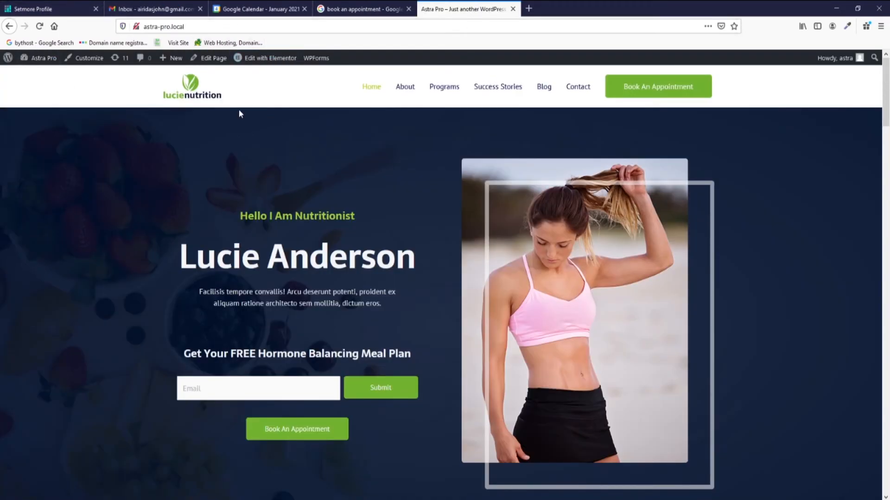
{"action": "left_click", "coordinate": [86, 59]}
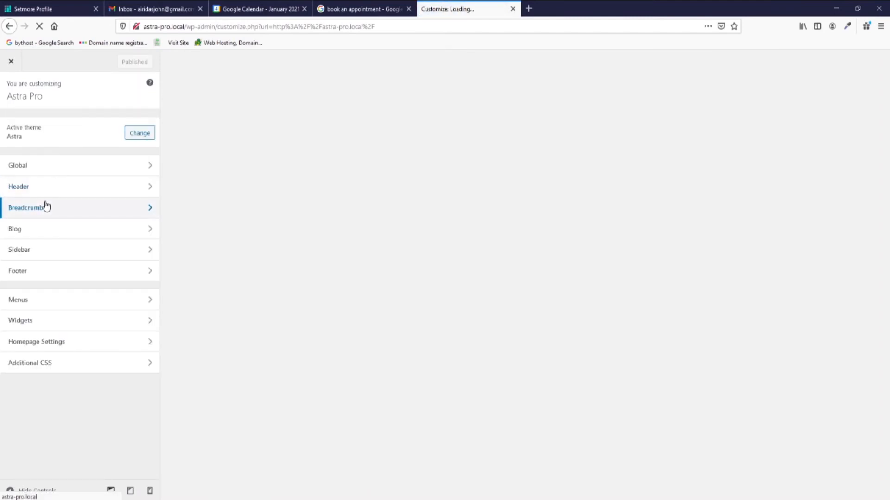
{"action": "left_click", "coordinate": [51, 197]}
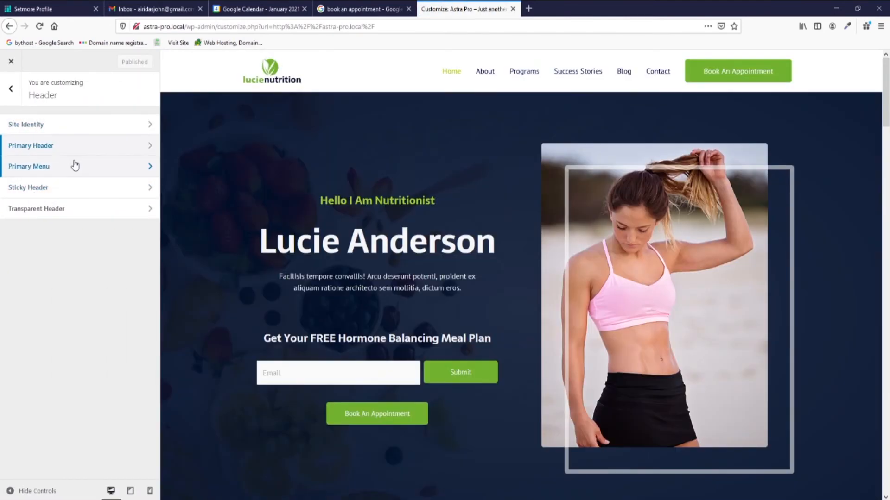
{"action": "left_click", "coordinate": [75, 165]}
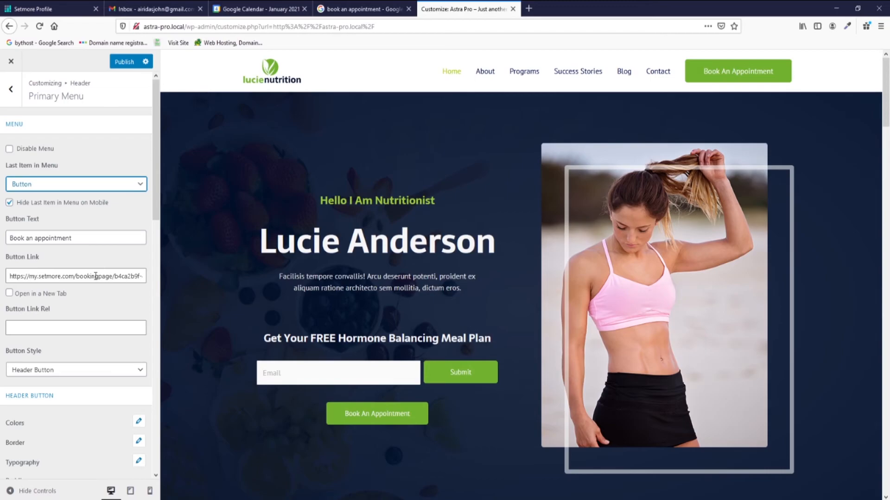
{"action": "left_click", "coordinate": [95, 276]}
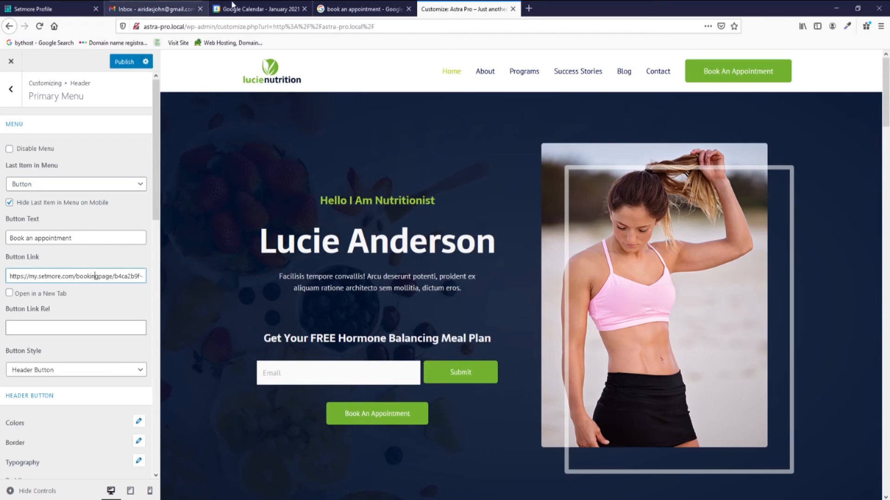
Replace the header Button Link with the copied Setmore booking URL and test it on the site.
{"action": "left_click", "coordinate": [82, 10]}
{"action": "left_click", "coordinate": [608, 337]}
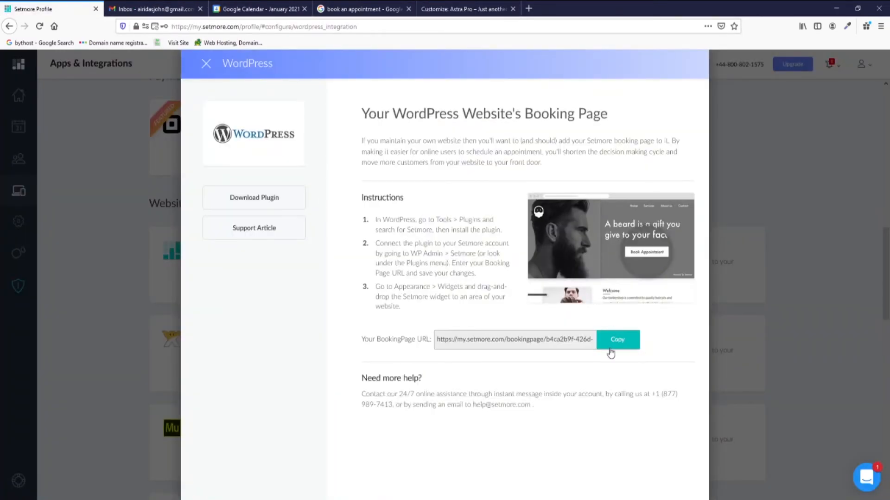
{"action": "left_click", "coordinate": [466, 10]}
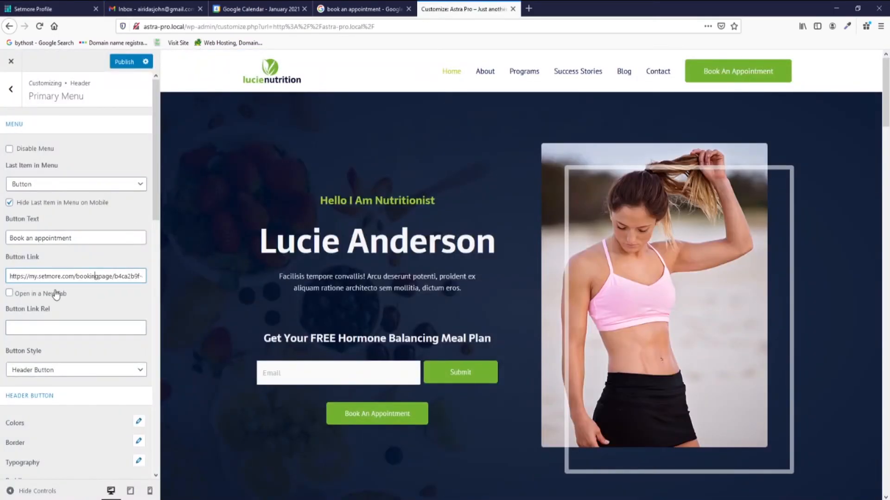
{"action": "left_click_drag", "start_coordinate": [10, 274], "coordinate": [146, 303]}
{"action": "key", "text": "ctrl+v"}
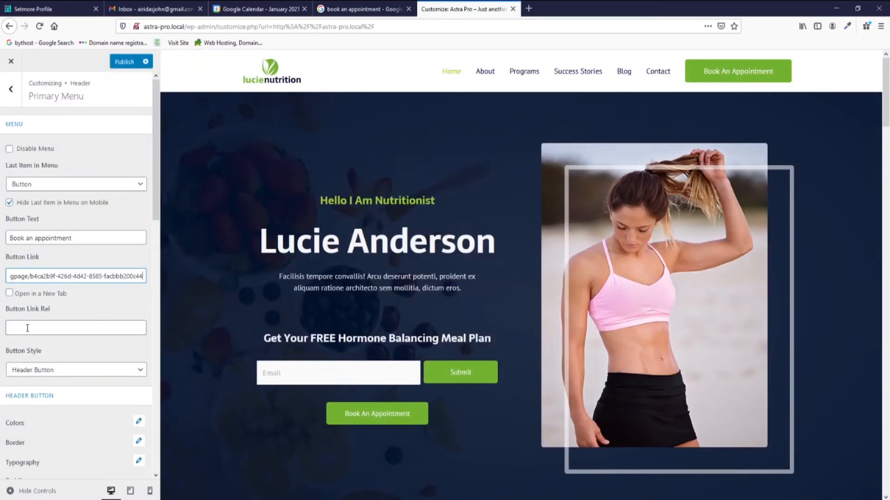
{"action": "left_click", "coordinate": [12, 65]}
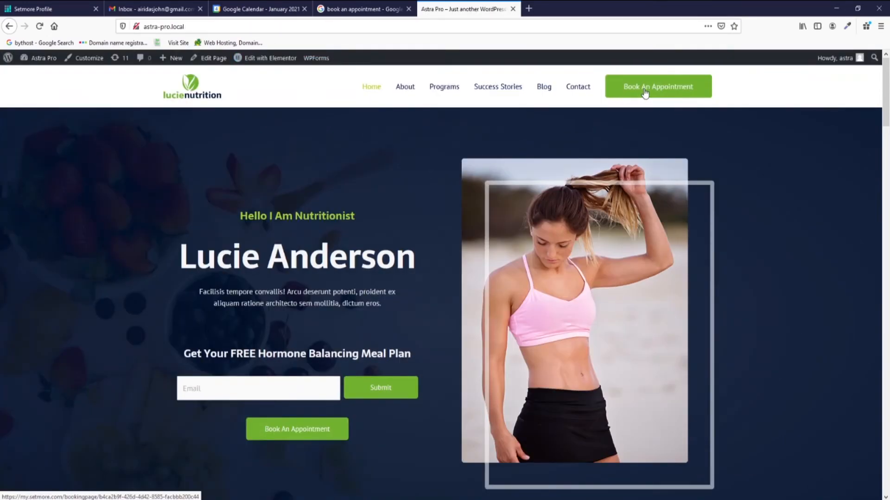
{"action": "left_click", "coordinate": [645, 93]}
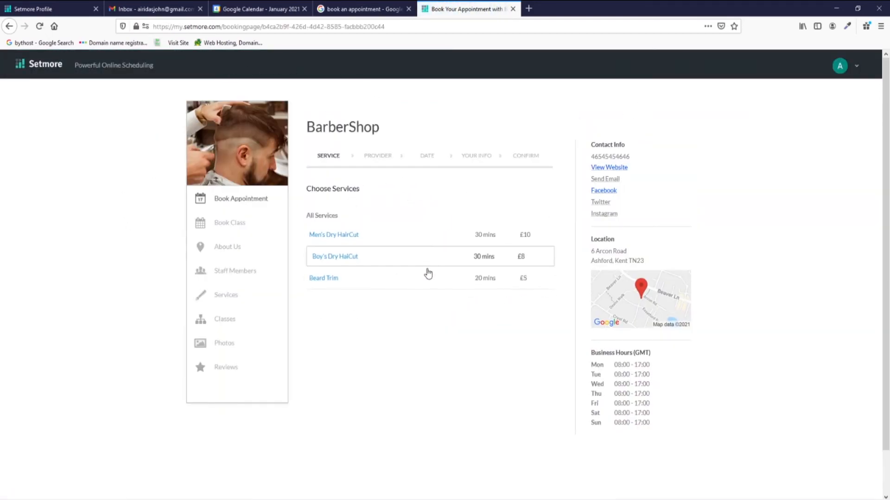
{"action": "left_click", "coordinate": [9, 26]}
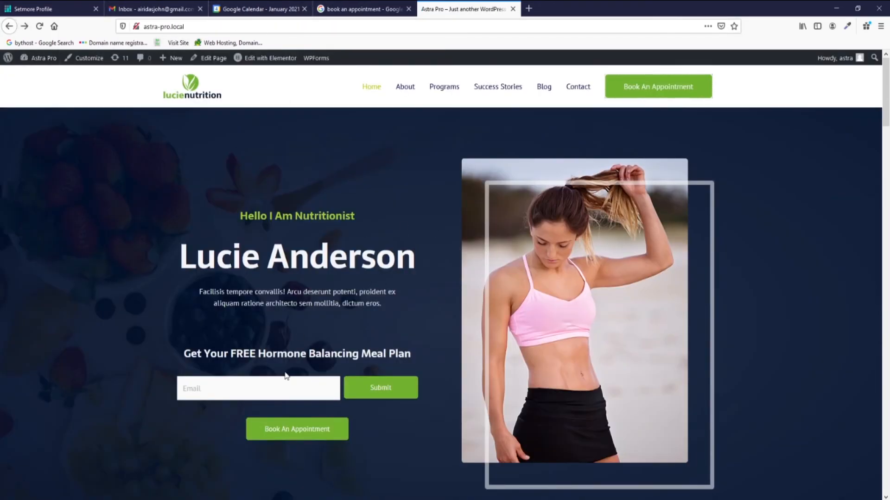
In Elementor, link the hero's Book An Appointment button to Setmore, update, and test it.
{"action": "scroll", "coordinate": [427, 347], "scroll_direction": "down", "scroll_amount": 10}
{"action": "scroll", "coordinate": [425, 342], "scroll_direction": "up", "scroll_amount": 5}
{"action": "scroll", "coordinate": [425, 340], "scroll_direction": "up", "scroll_amount": 5}
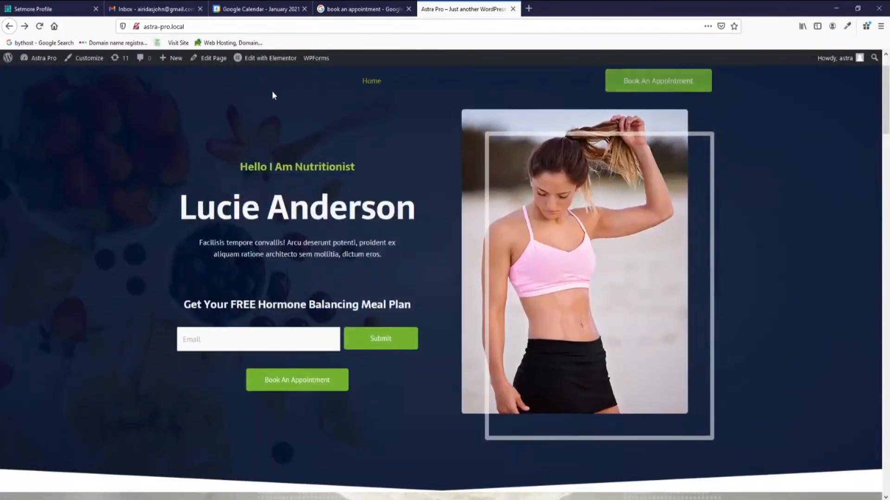
{"action": "left_click", "coordinate": [267, 59]}
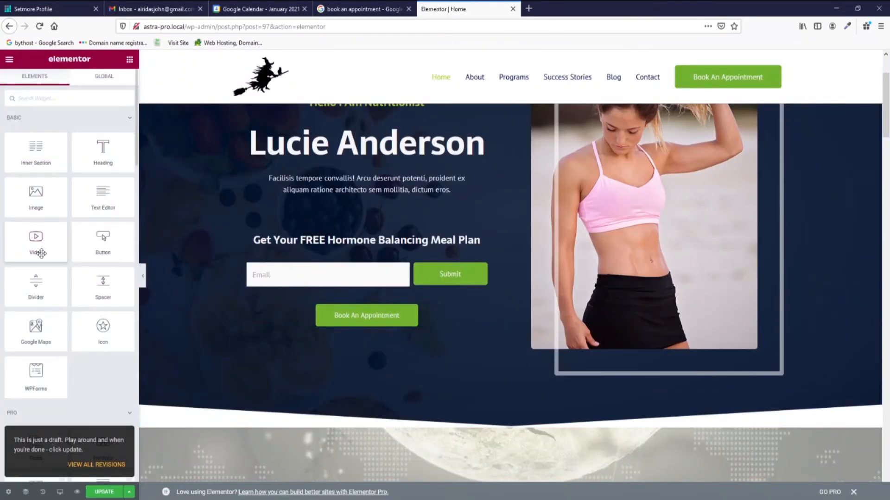
{"action": "left_click", "coordinate": [495, 310]}
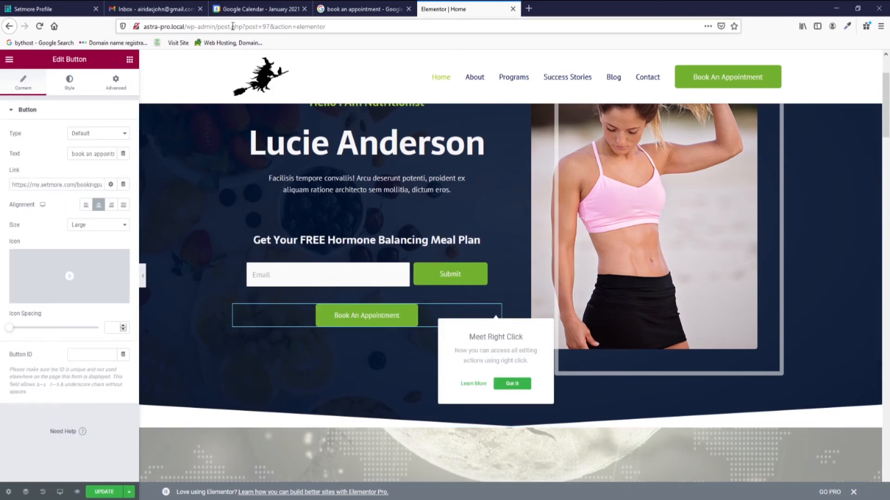
{"action": "scroll", "coordinate": [381, 327], "scroll_direction": "down", "scroll_amount": 4}
{"action": "scroll", "coordinate": [381, 326], "scroll_direction": "up", "scroll_amount": 4}
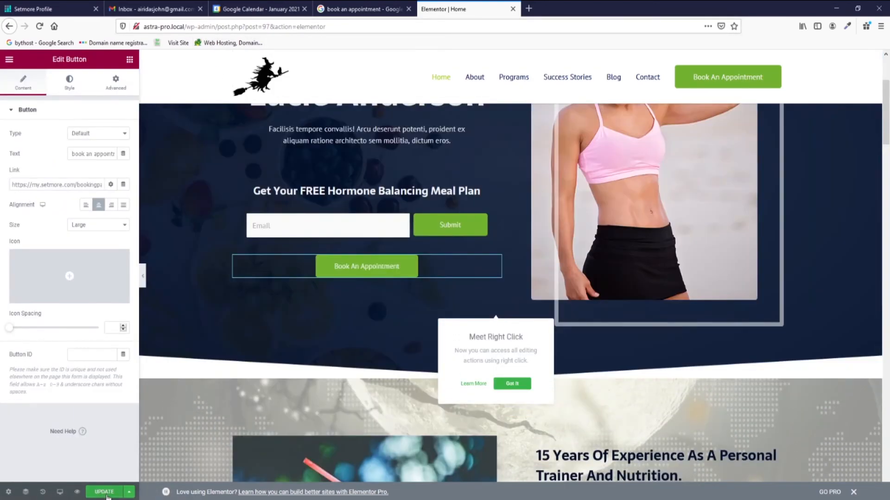
{"action": "left_click", "coordinate": [105, 492]}
{"action": "left_click", "coordinate": [9, 59]}
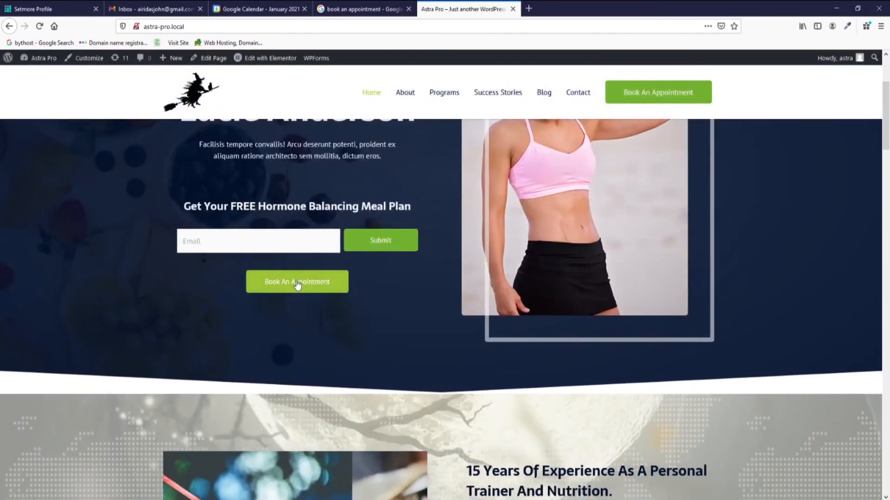
{"action": "left_click", "coordinate": [298, 284]}
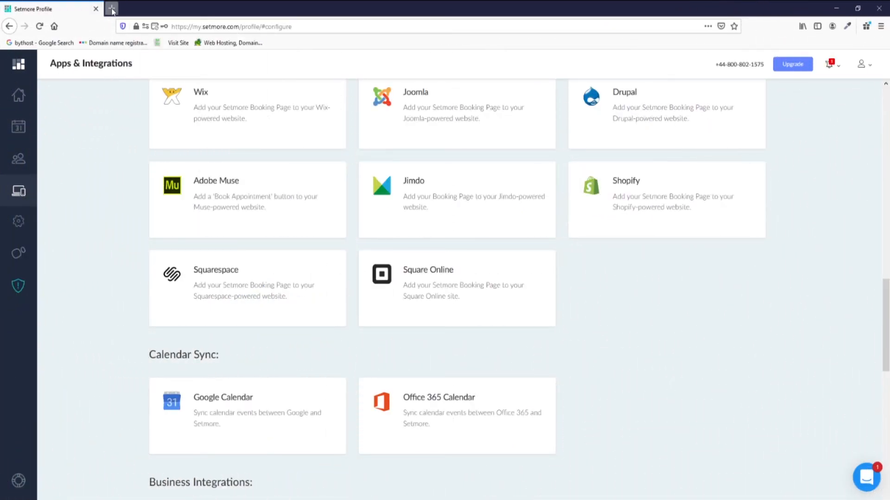
Open Gmail in a new tab and launch Google Calendar from it.
{"action": "left_click", "coordinate": [111, 9]}
{"action": "type", "text": "gmail"}
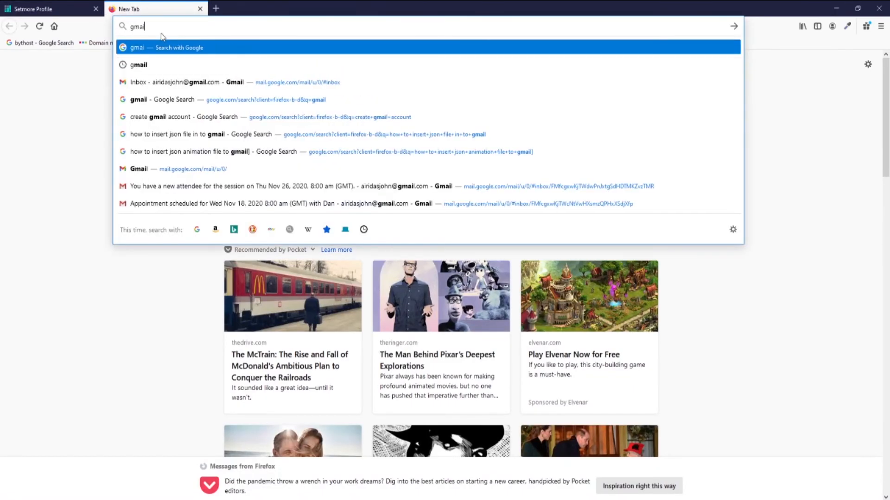
{"action": "key", "text": "Return"}
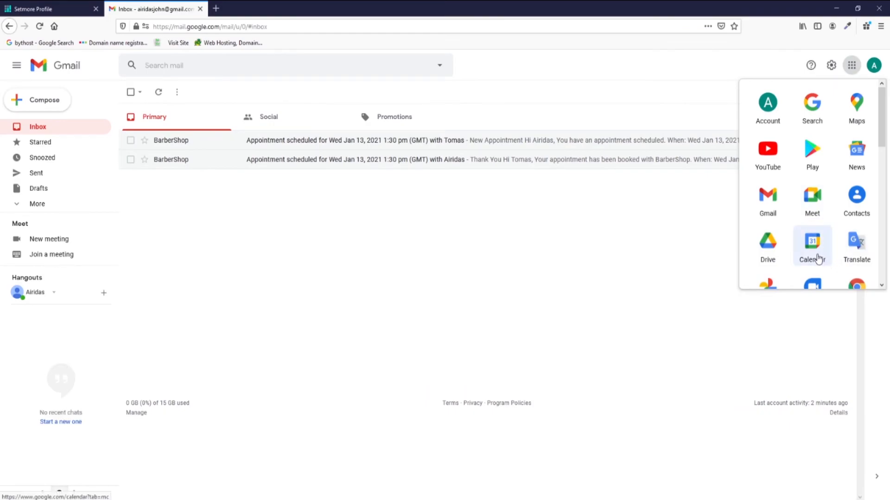
{"action": "left_click", "coordinate": [815, 257]}
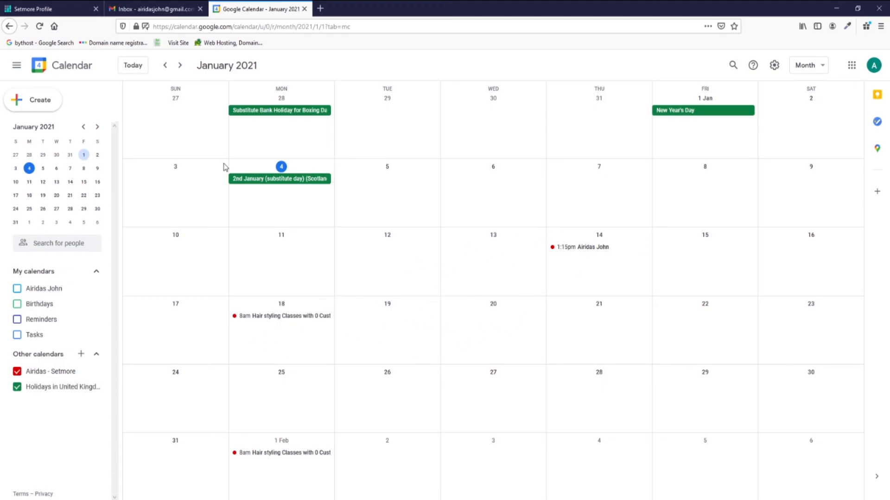
Return to Setmore and open the staff member's settings.
{"action": "left_click", "coordinate": [170, 9]}
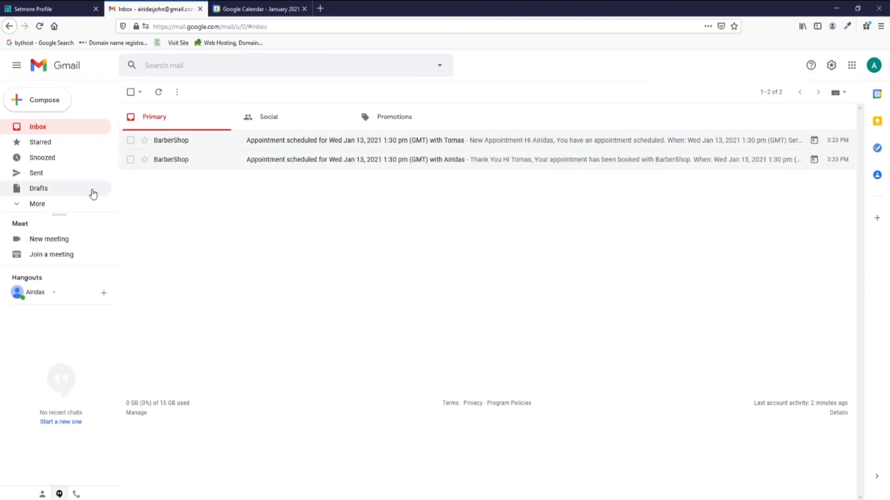
{"action": "left_click", "coordinate": [49, 14]}
{"action": "scroll", "coordinate": [374, 248], "scroll_direction": "up", "scroll_amount": 5}
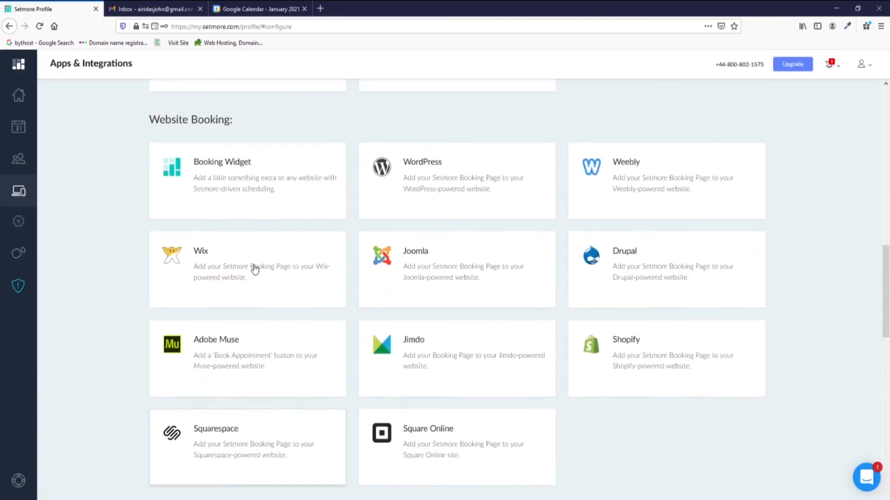
{"action": "left_click", "coordinate": [19, 162]}
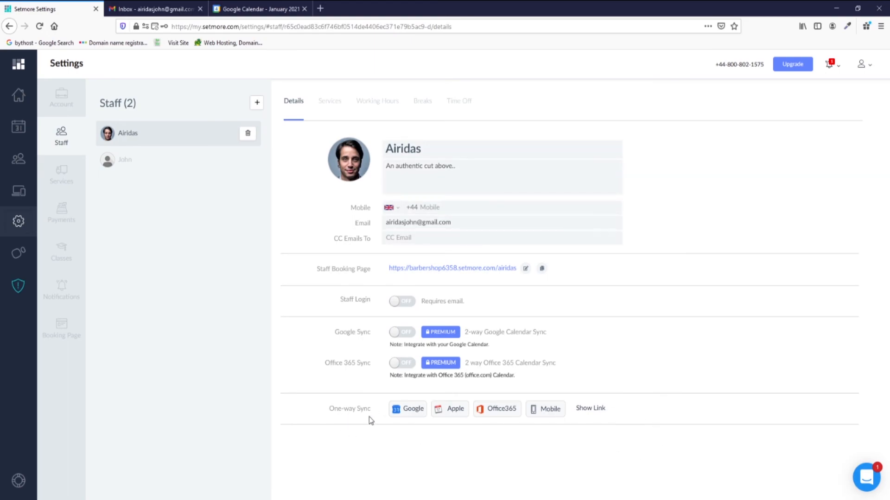
Reveal and copy the staff member's one-way sync link, then go to Google Calendar.
{"action": "left_click", "coordinate": [585, 411]}
{"action": "left_click", "coordinate": [585, 436]}
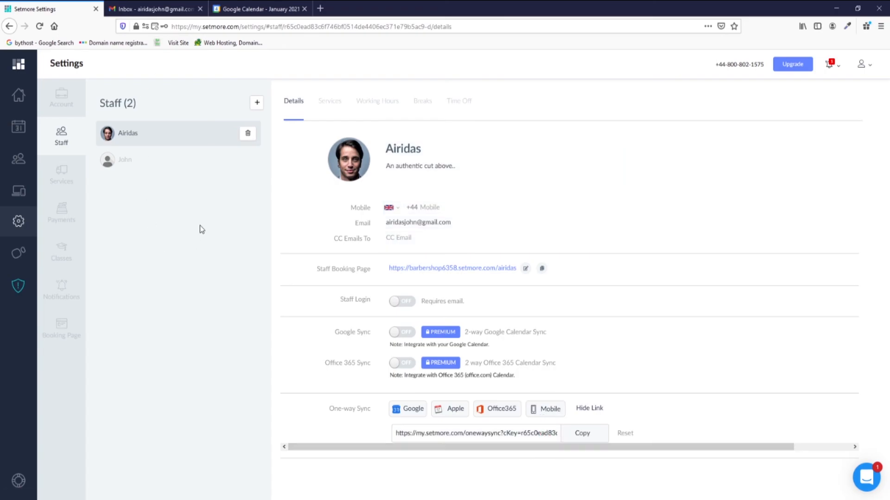
{"action": "left_click", "coordinate": [153, 13]}
{"action": "left_click", "coordinate": [261, 13]}
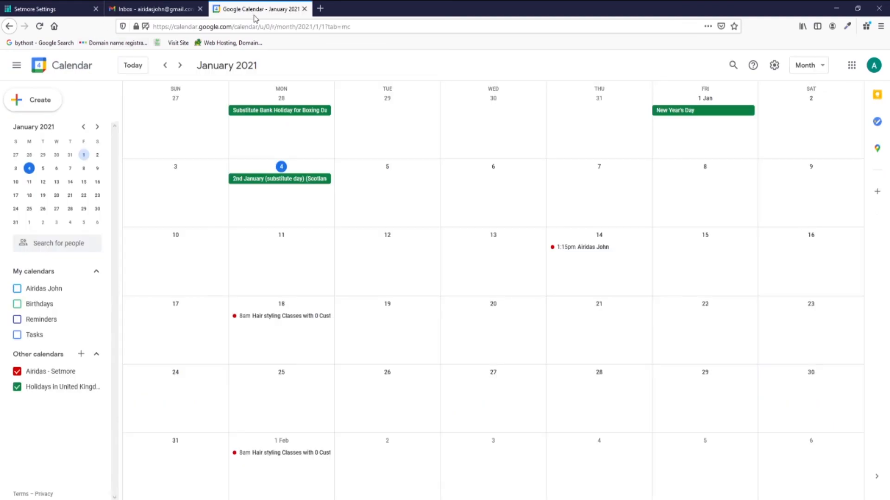
Start adding an other calendar from a URL in Google Calendar.
{"action": "left_click", "coordinate": [97, 358]}
{"action": "left_click", "coordinate": [96, 355]}
{"action": "mouse_move", "coordinate": [84, 369]}
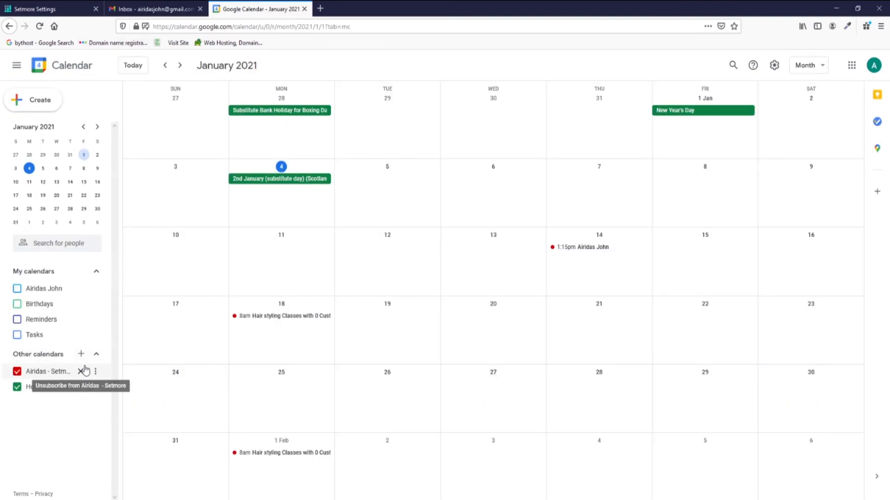
{"action": "left_click", "coordinate": [81, 354]}
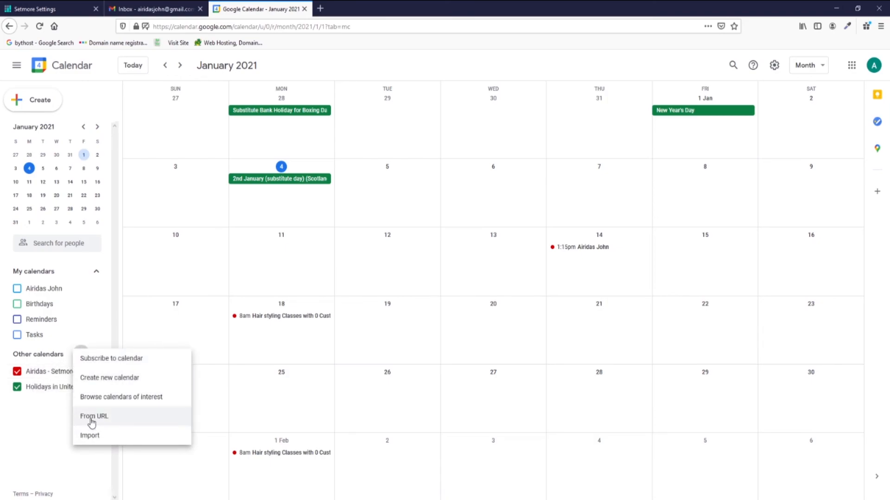
{"action": "left_click", "coordinate": [92, 421]}
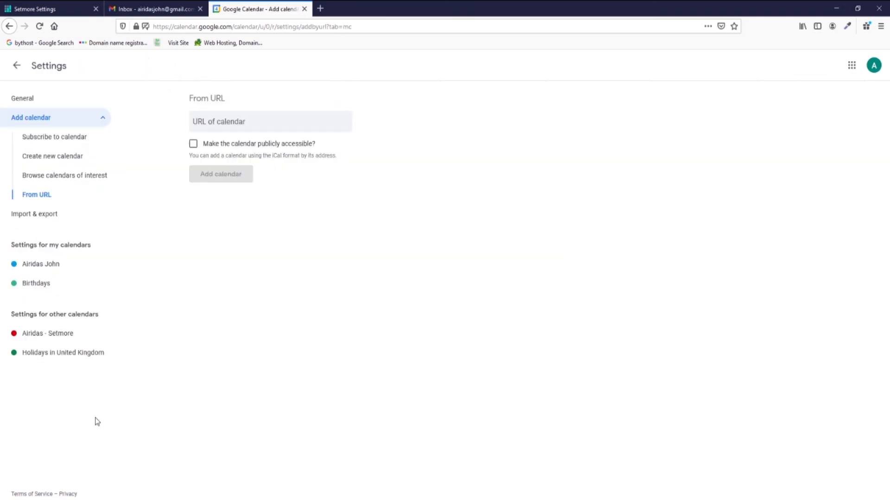
Paste the Setmore sync link as the calendar URL and return to the month view.
{"action": "key", "text": "ctrl+v"}
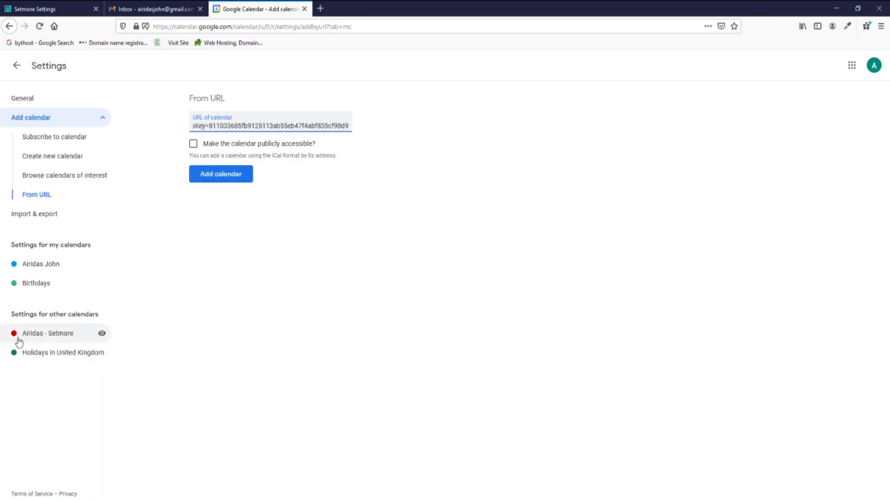
{"action": "left_click", "coordinate": [10, 24]}
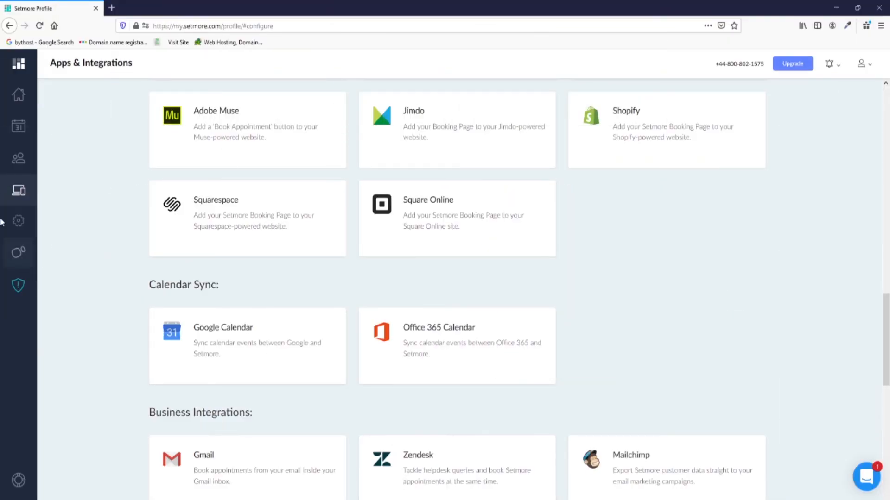
Copy the staff member's one-way sync link again and bring up the Outlook calendar.
{"action": "left_click", "coordinate": [18, 162]}
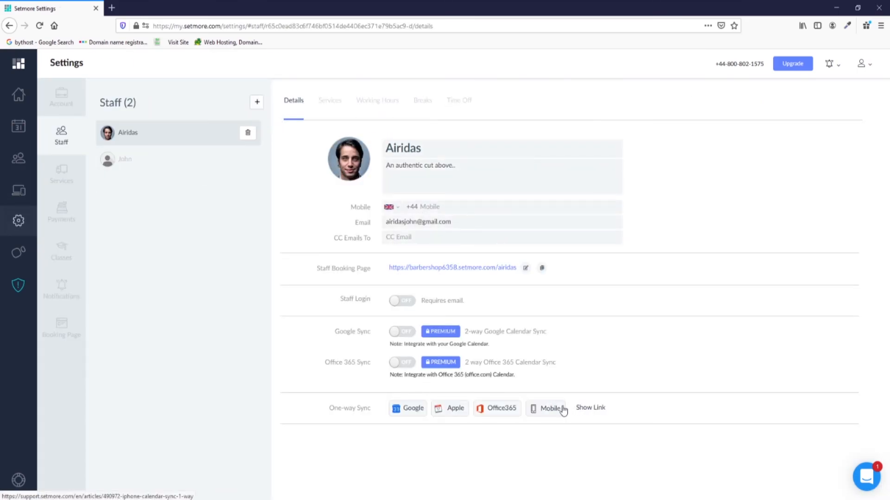
{"action": "left_click", "coordinate": [588, 408]}
{"action": "left_click", "coordinate": [592, 435]}
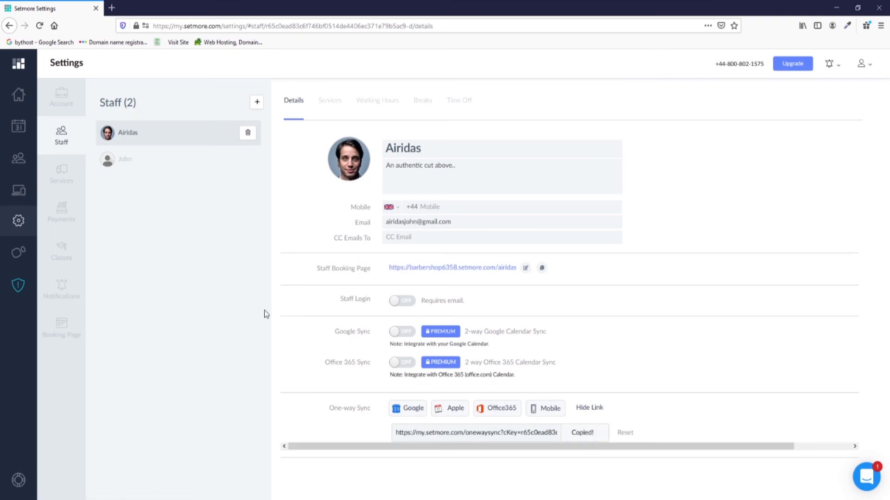
{"action": "left_click", "coordinate": [376, 499]}
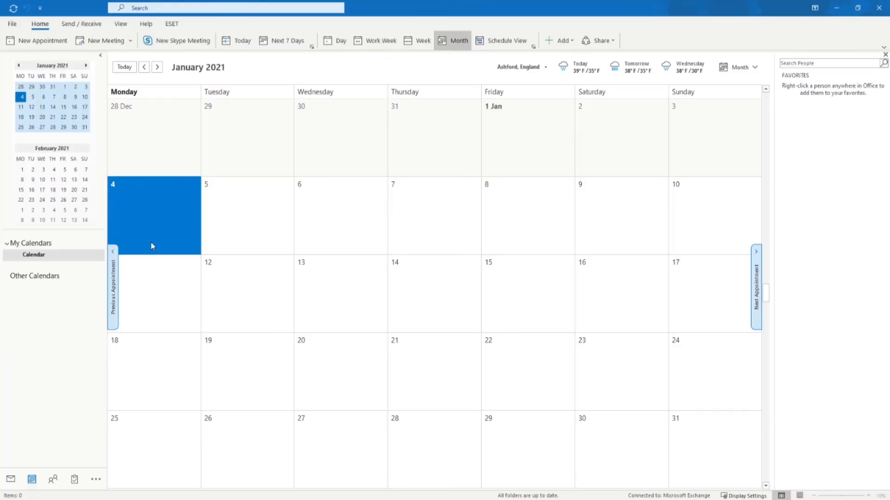
Subscribe Outlook to the pasted Setmore sync URL as an internet calendar, accepting the advanced options.
{"action": "left_click", "coordinate": [562, 44]}
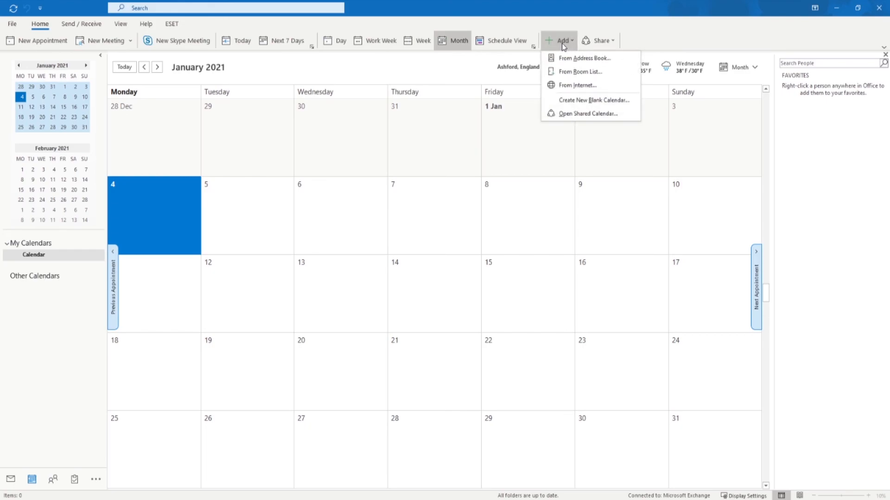
{"action": "left_click", "coordinate": [569, 86]}
{"action": "key", "text": "ctrl+v"}
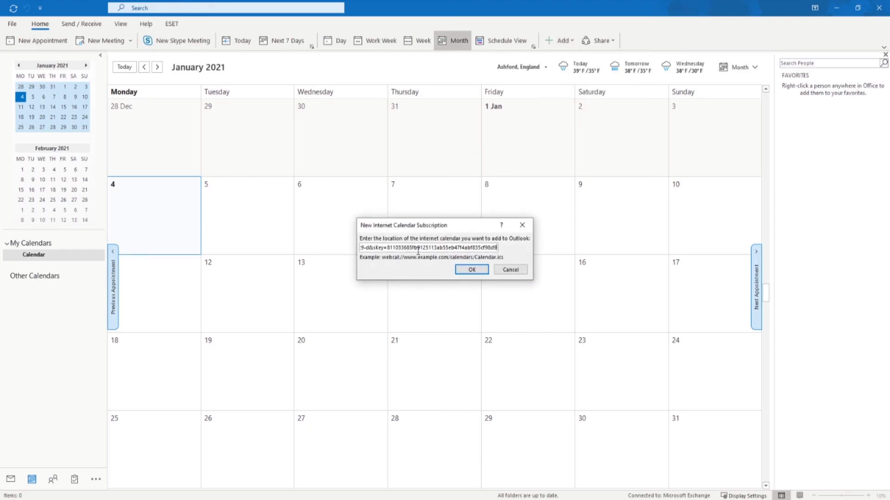
{"action": "left_click", "coordinate": [474, 269]}
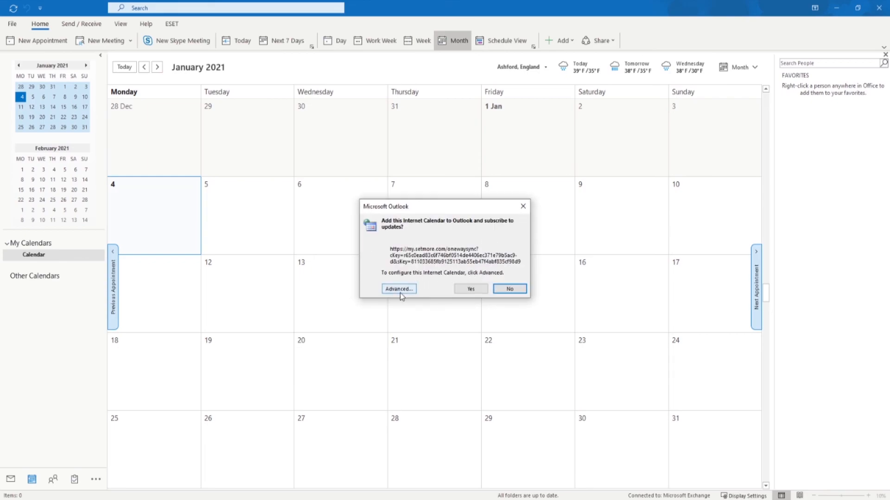
{"action": "left_click", "coordinate": [400, 290]}
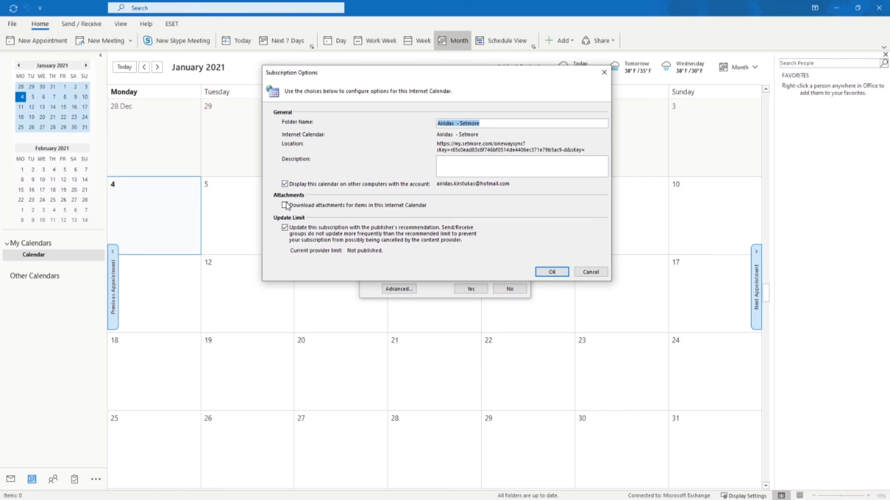
{"action": "left_click", "coordinate": [545, 272]}
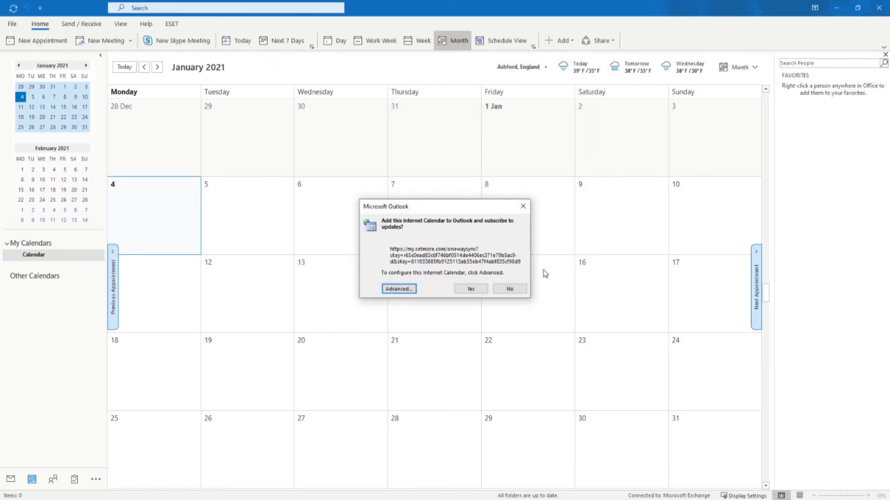
{"action": "left_click", "coordinate": [472, 289]}
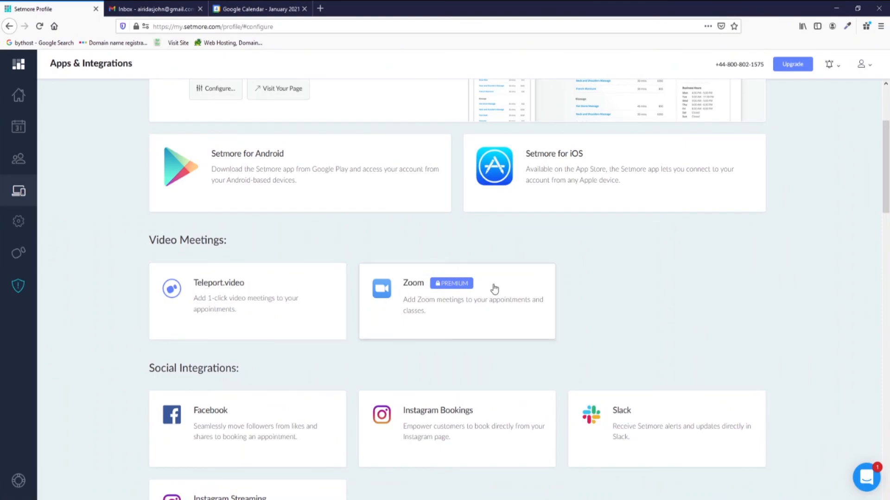
Activate Teleport.video with Men's Dry HairCut and Beard Trim toggled off, then open its support article.
{"action": "left_click", "coordinate": [216, 295]}
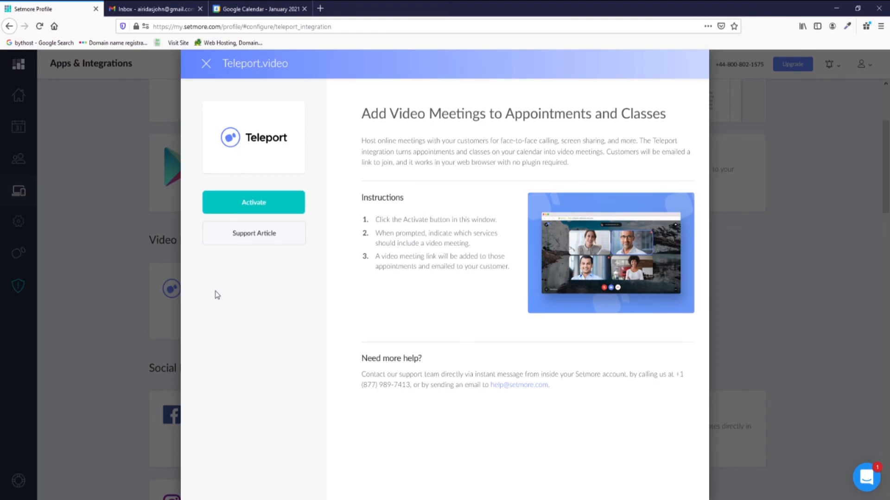
{"action": "left_click", "coordinate": [252, 204]}
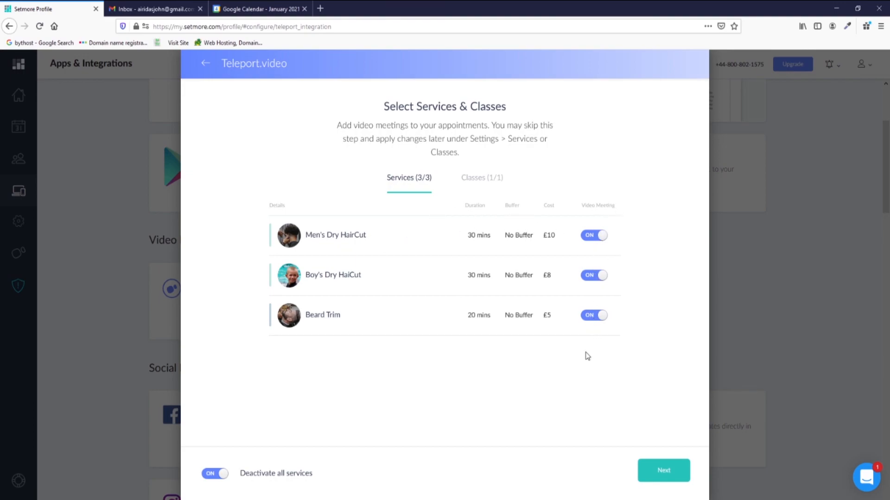
{"action": "left_click", "coordinate": [589, 237]}
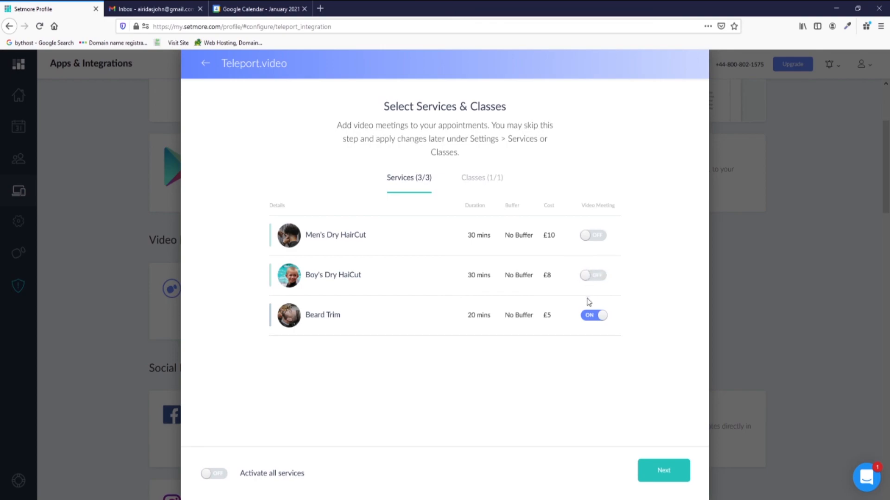
{"action": "left_click", "coordinate": [588, 324]}
{"action": "left_click", "coordinate": [479, 177]}
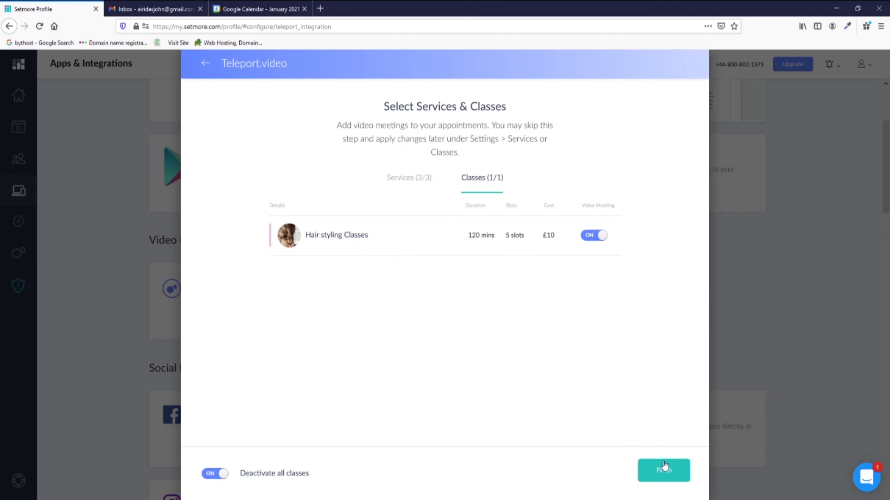
{"action": "left_click", "coordinate": [660, 471]}
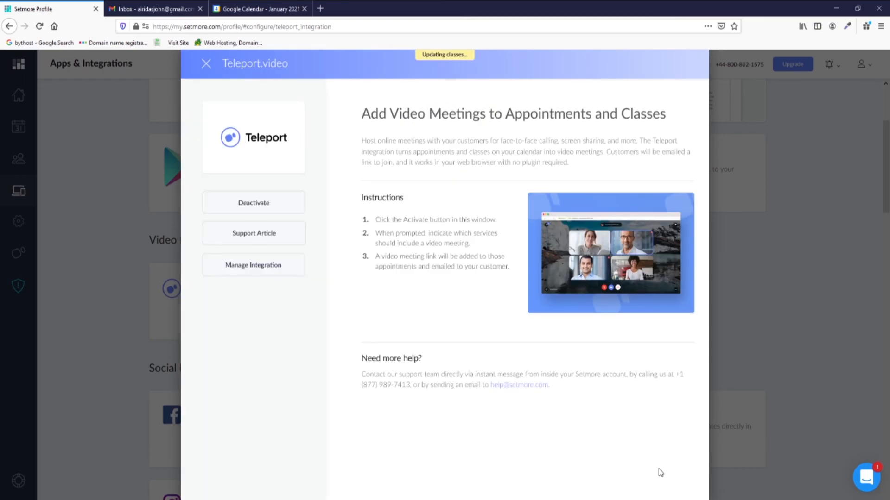
{"action": "left_click", "coordinate": [257, 237]}
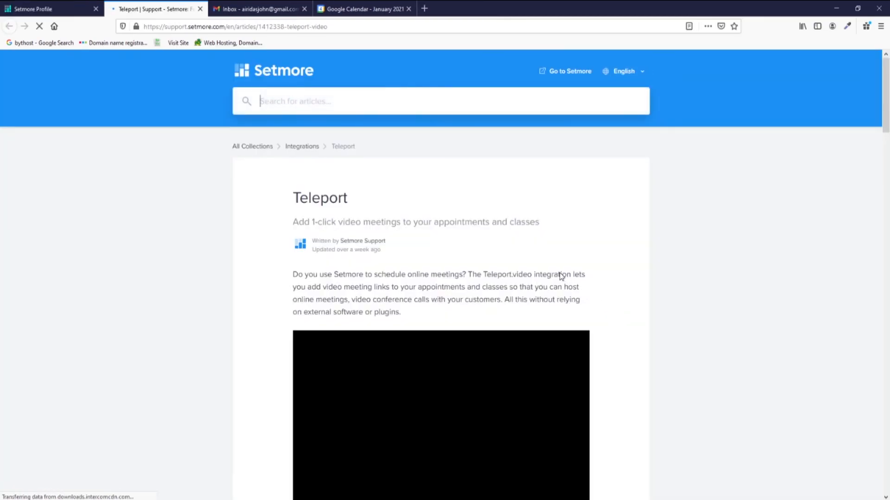
Scroll through the Teleport support article and its embedded video.
{"action": "scroll", "coordinate": [362, 316], "scroll_direction": "down", "scroll_amount": 6}
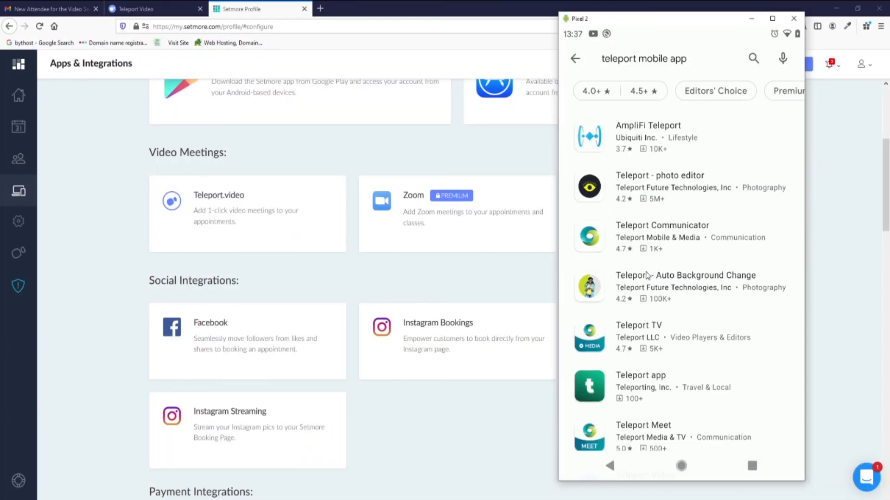
{"action": "scroll", "coordinate": [647, 275], "scroll_direction": "down", "scroll_amount": 3}
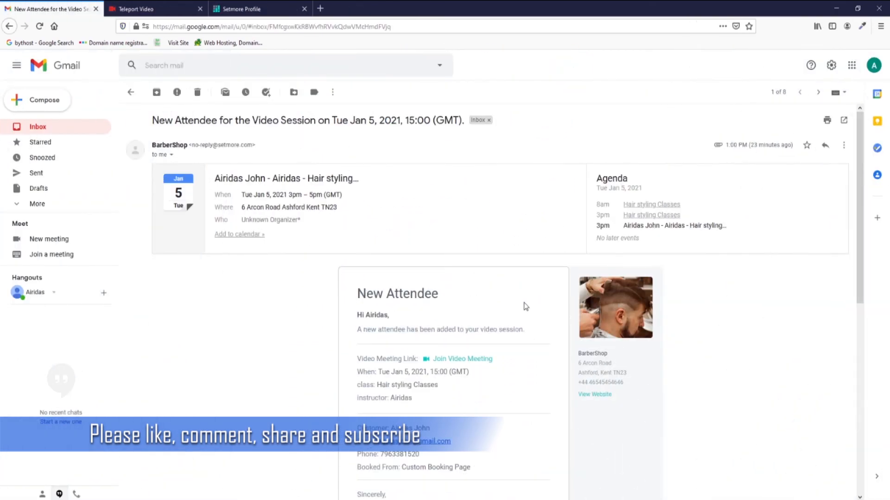
Join the Teleport meeting from the booking email, allow camera and microphone, and start it.
{"action": "left_click", "coordinate": [460, 365]}
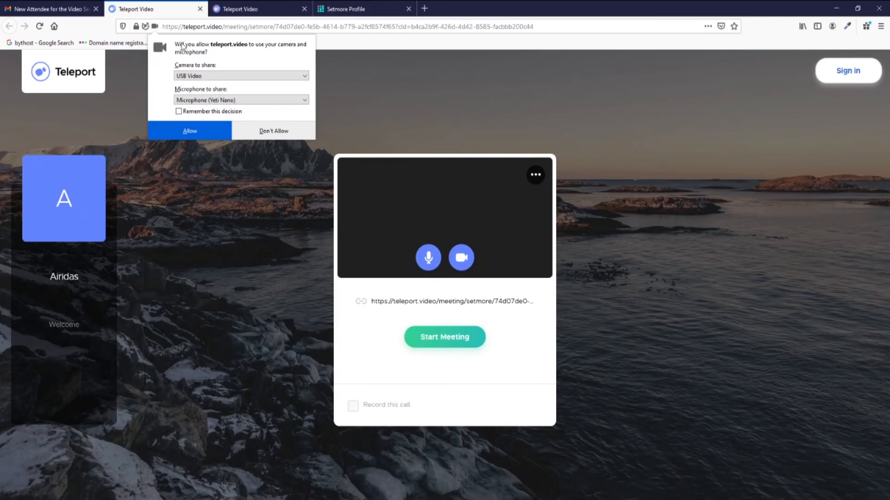
{"action": "left_click", "coordinate": [201, 132]}
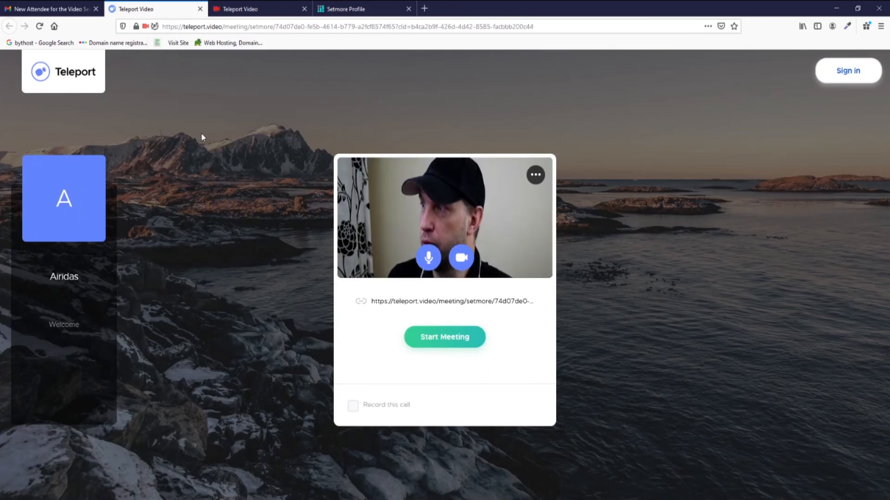
{"action": "left_click", "coordinate": [304, 8]}
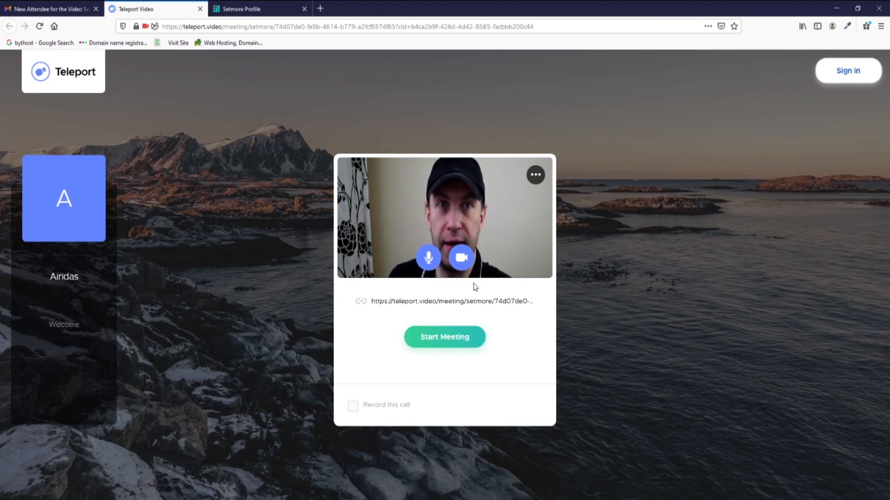
{"action": "left_click", "coordinate": [449, 338]}
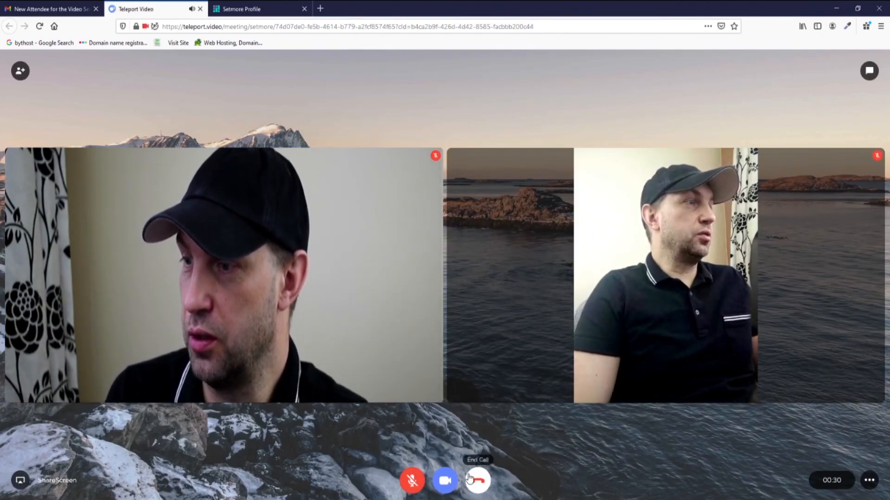
Toggle the camera off and on in browser and phone, then show the invite dial-in number and PIN.
{"action": "left_click", "coordinate": [445, 482]}
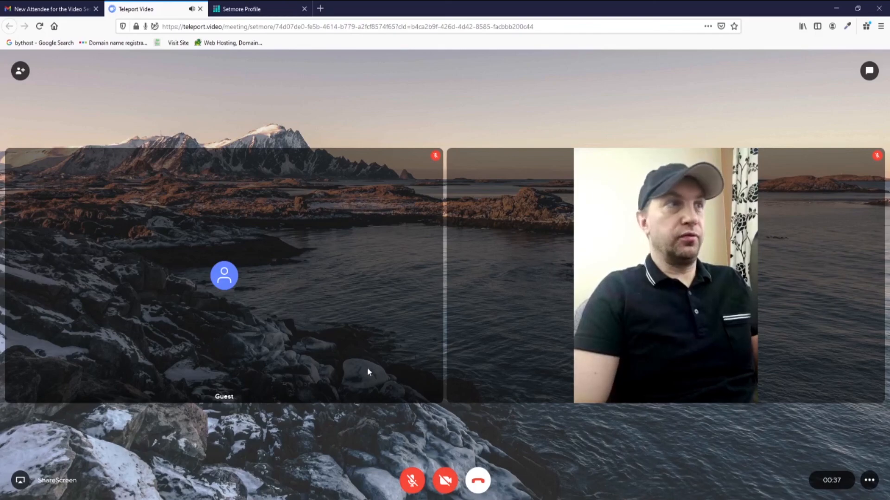
{"action": "left_click", "coordinate": [445, 480]}
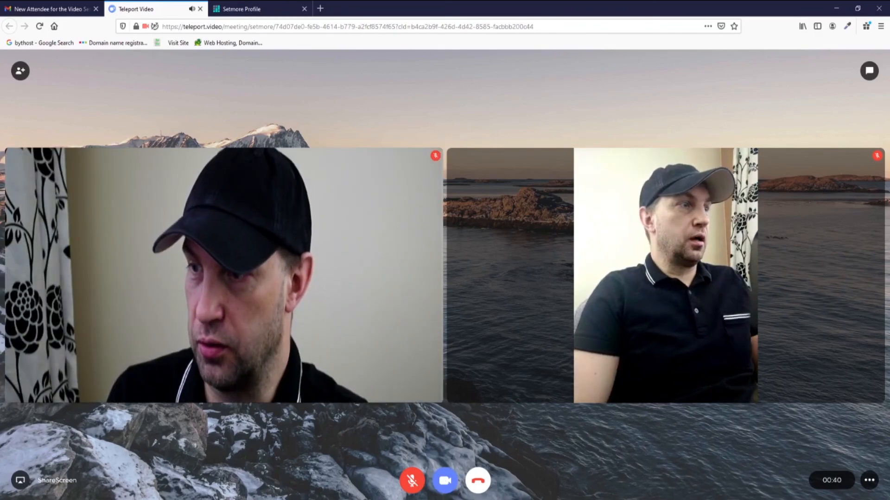
{"action": "key", "text": "alt+Tab"}
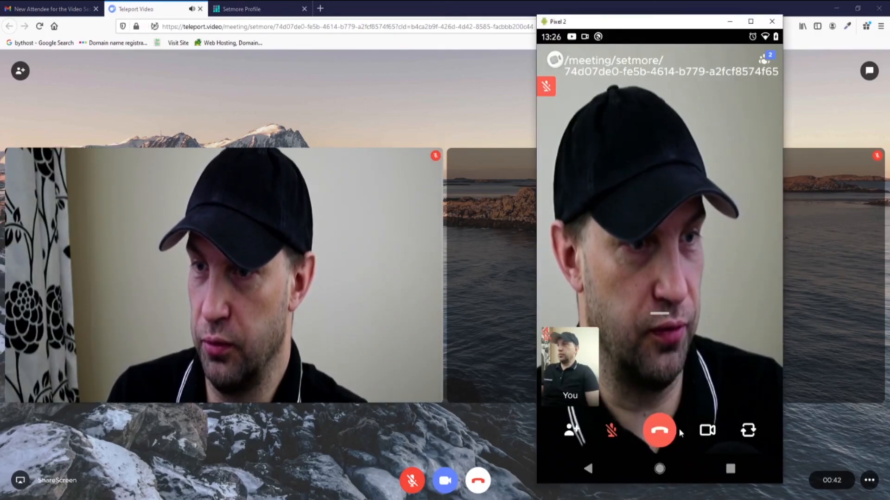
{"action": "left_click", "coordinate": [706, 430]}
{"action": "left_click_drag", "start_coordinate": [666, 27], "coordinate": [558, 31]}
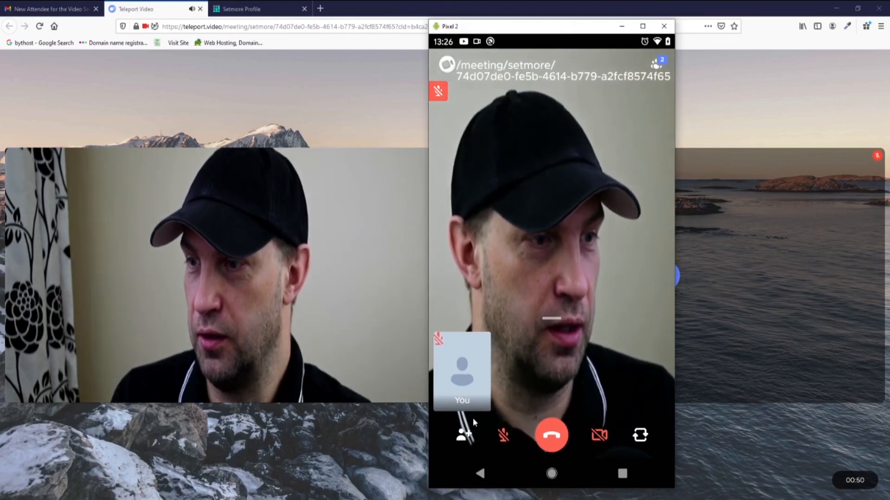
{"action": "left_click", "coordinate": [600, 435]}
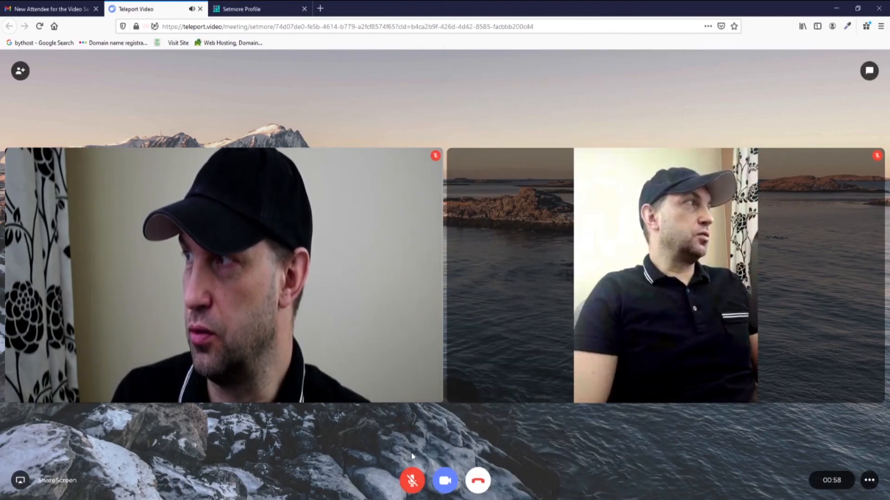
{"action": "left_click", "coordinate": [21, 72]}
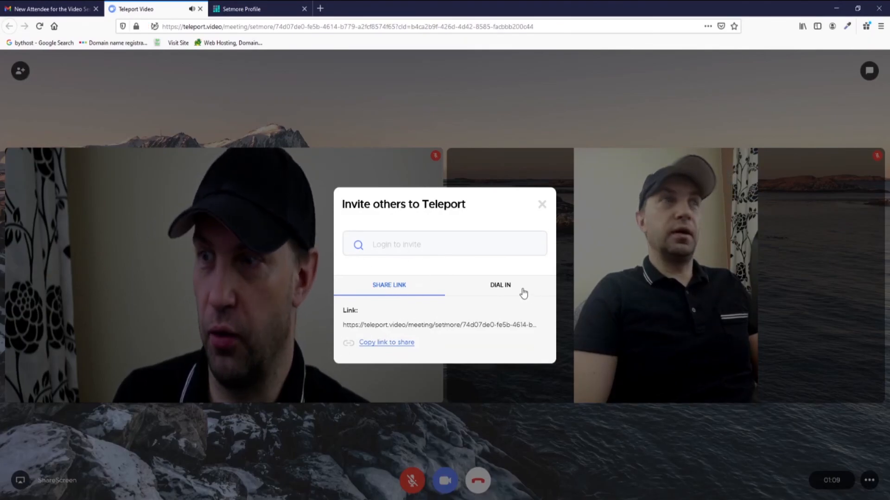
{"action": "left_click", "coordinate": [508, 287]}
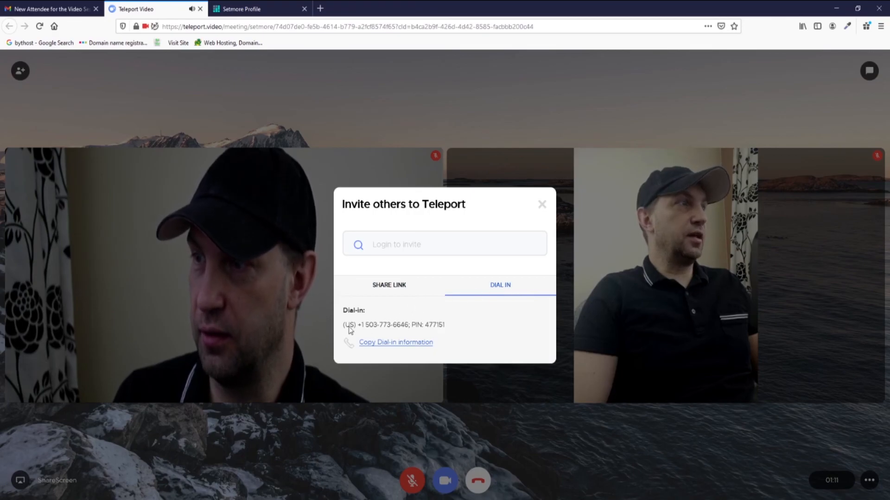